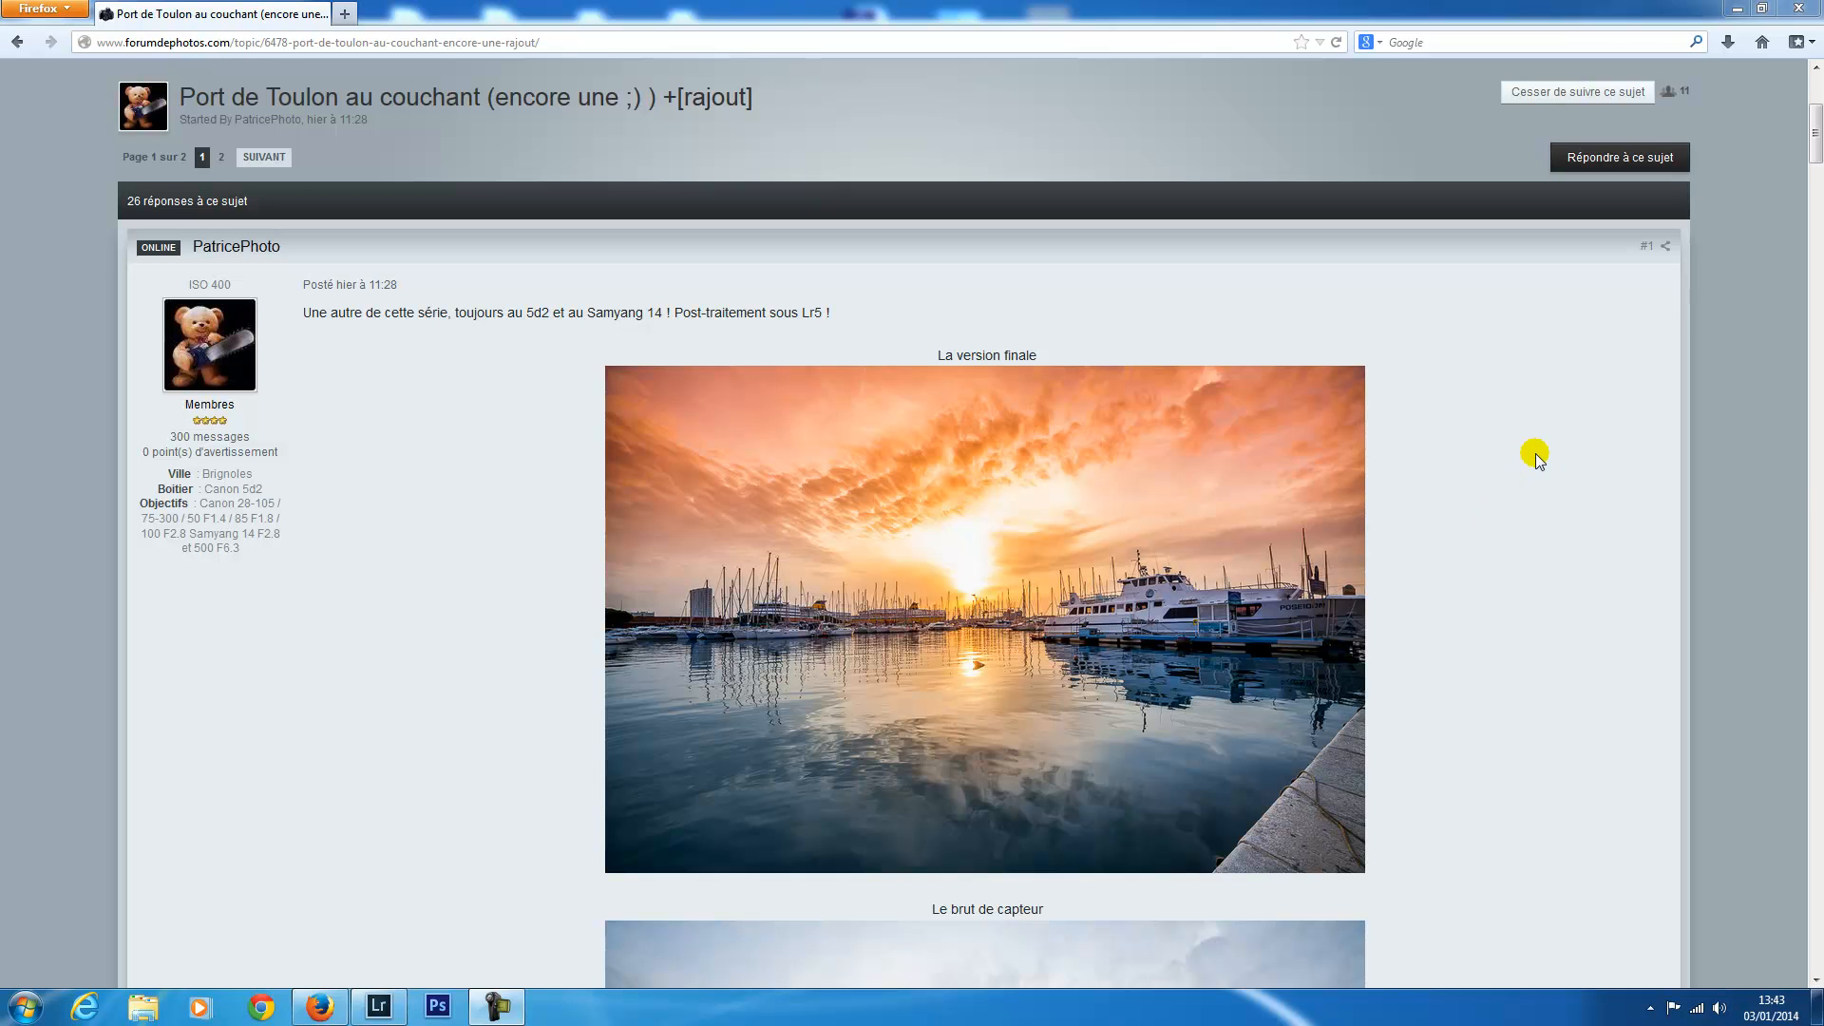
Switch to Lightroom, review the three bracketed harbour exposures and the merged IMG_4277_8_9.tif, and end on IMG_4279.CR2.
click(378, 1005)
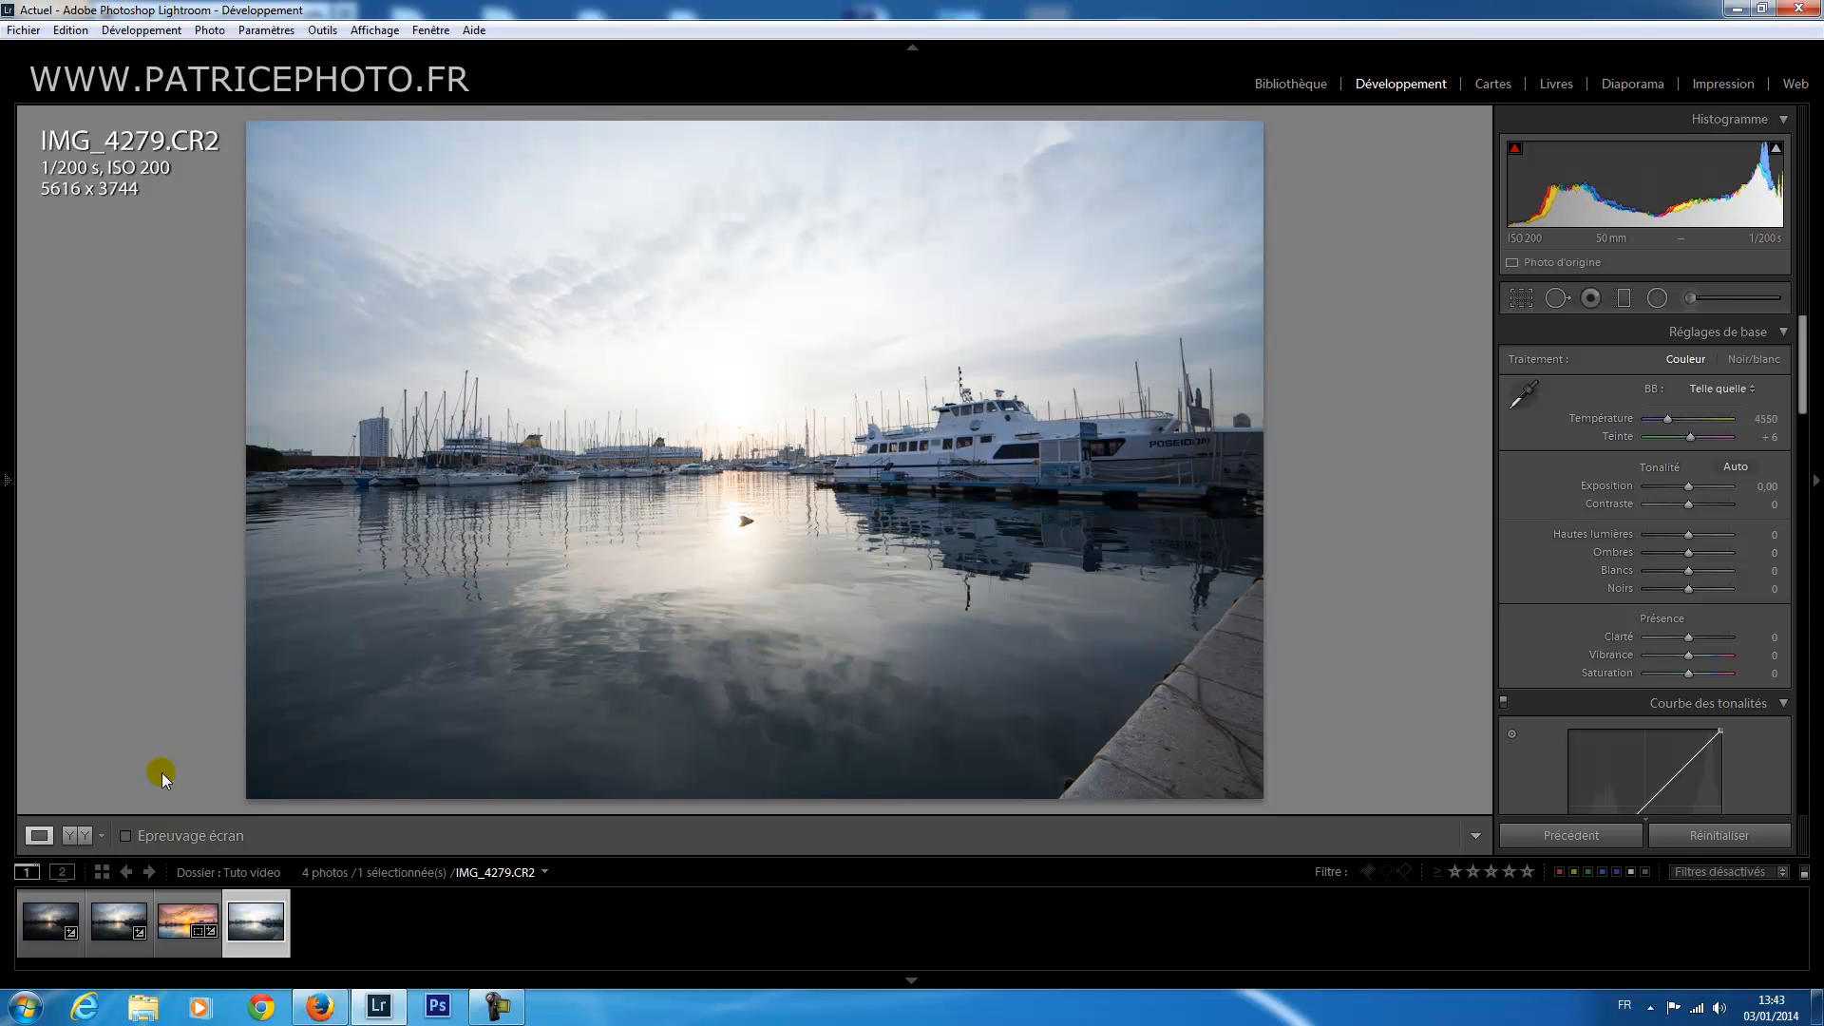
click(54, 950)
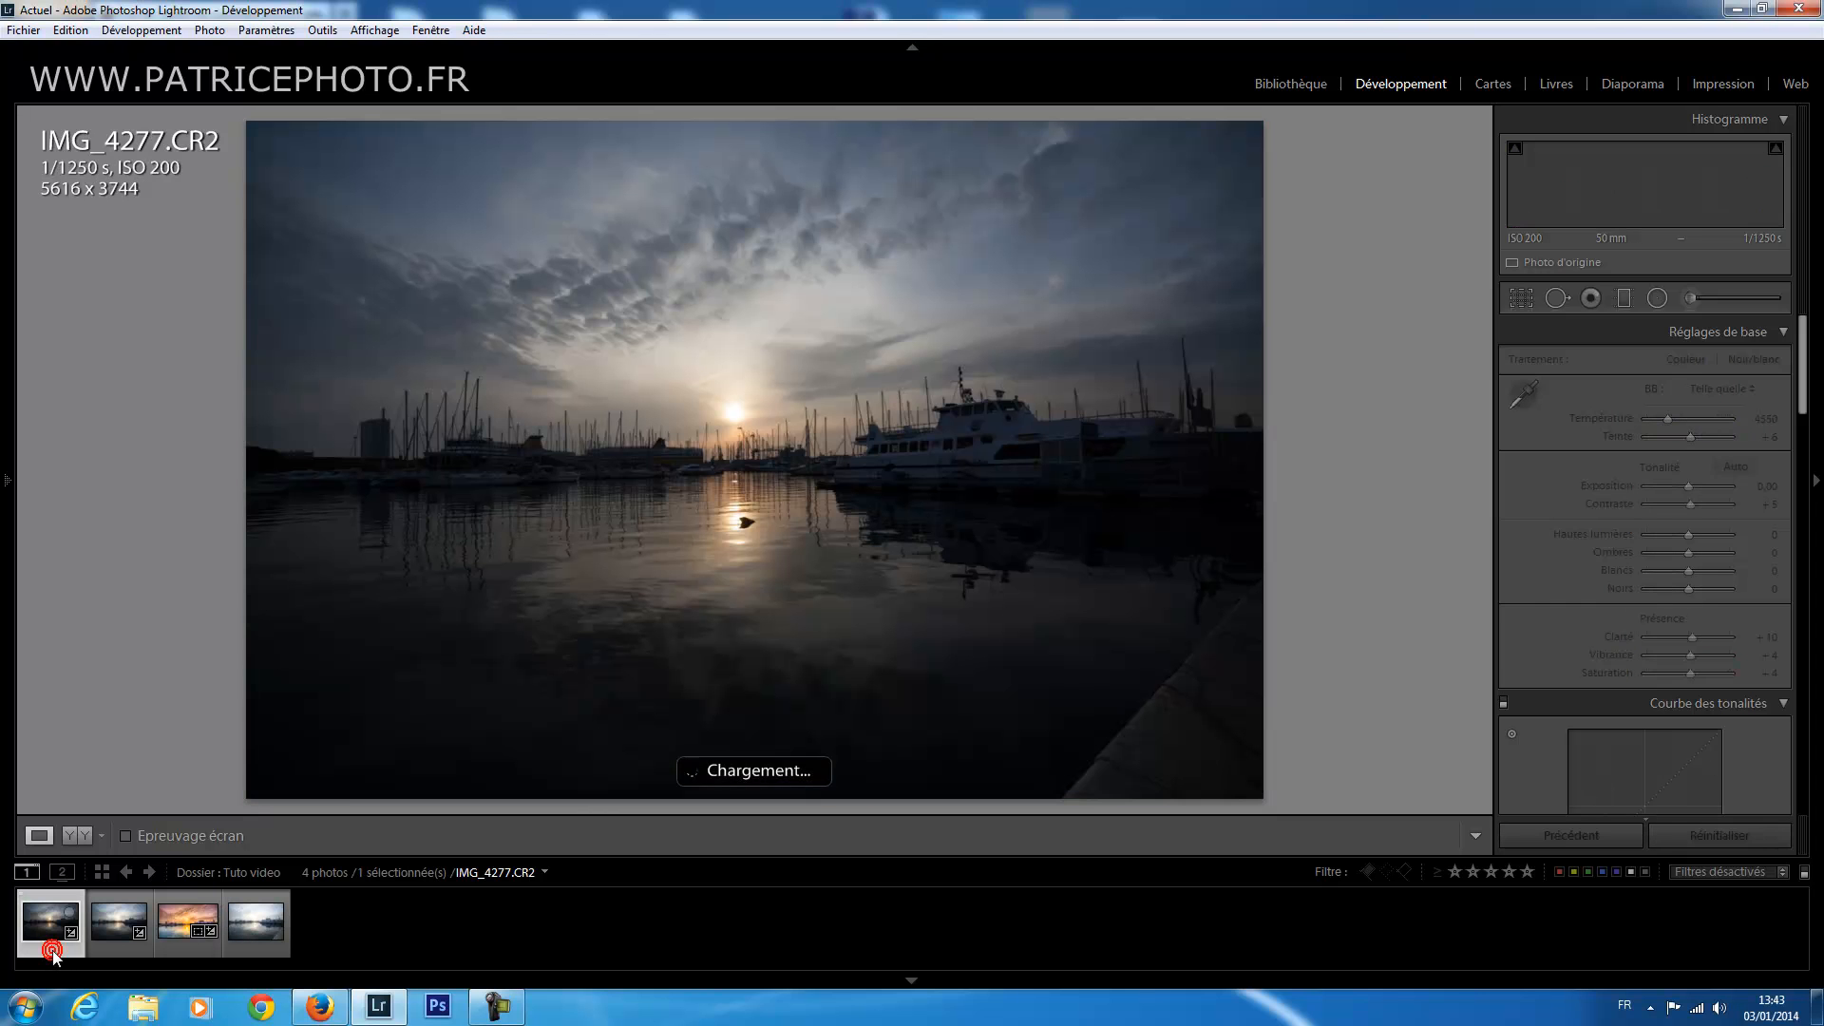
click(116, 950)
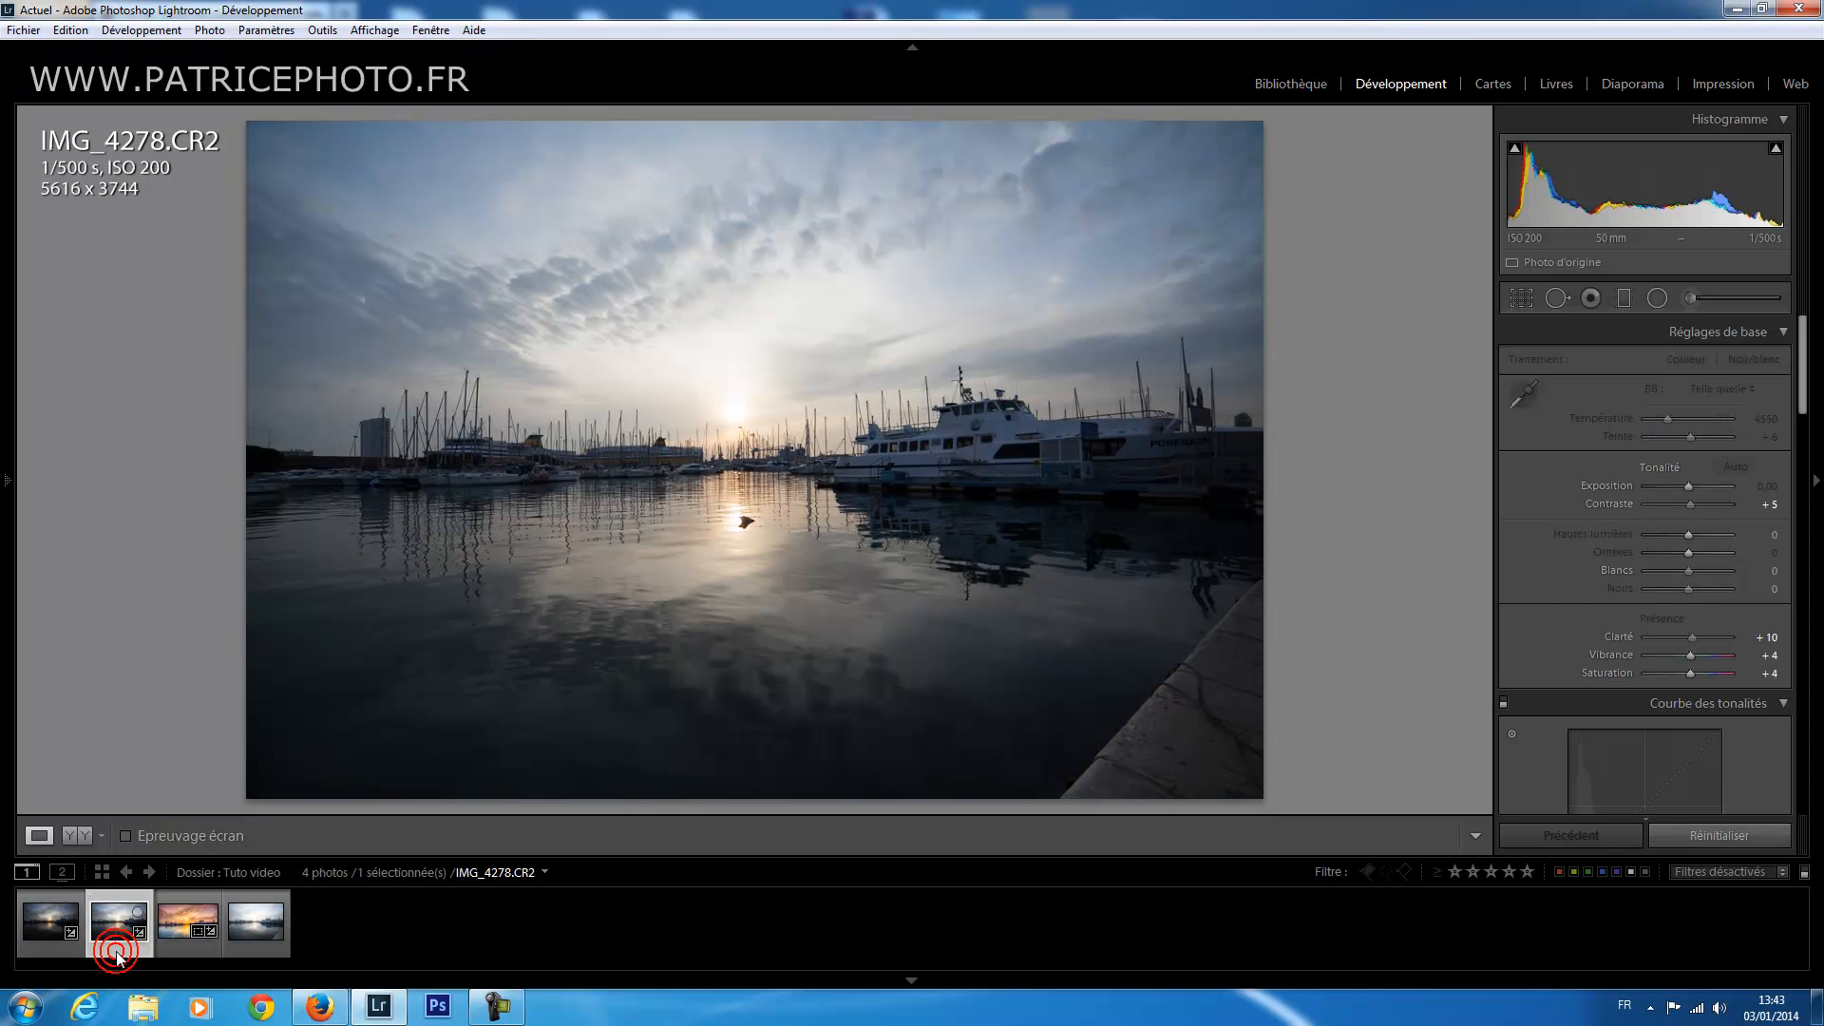
click(247, 950)
click(182, 949)
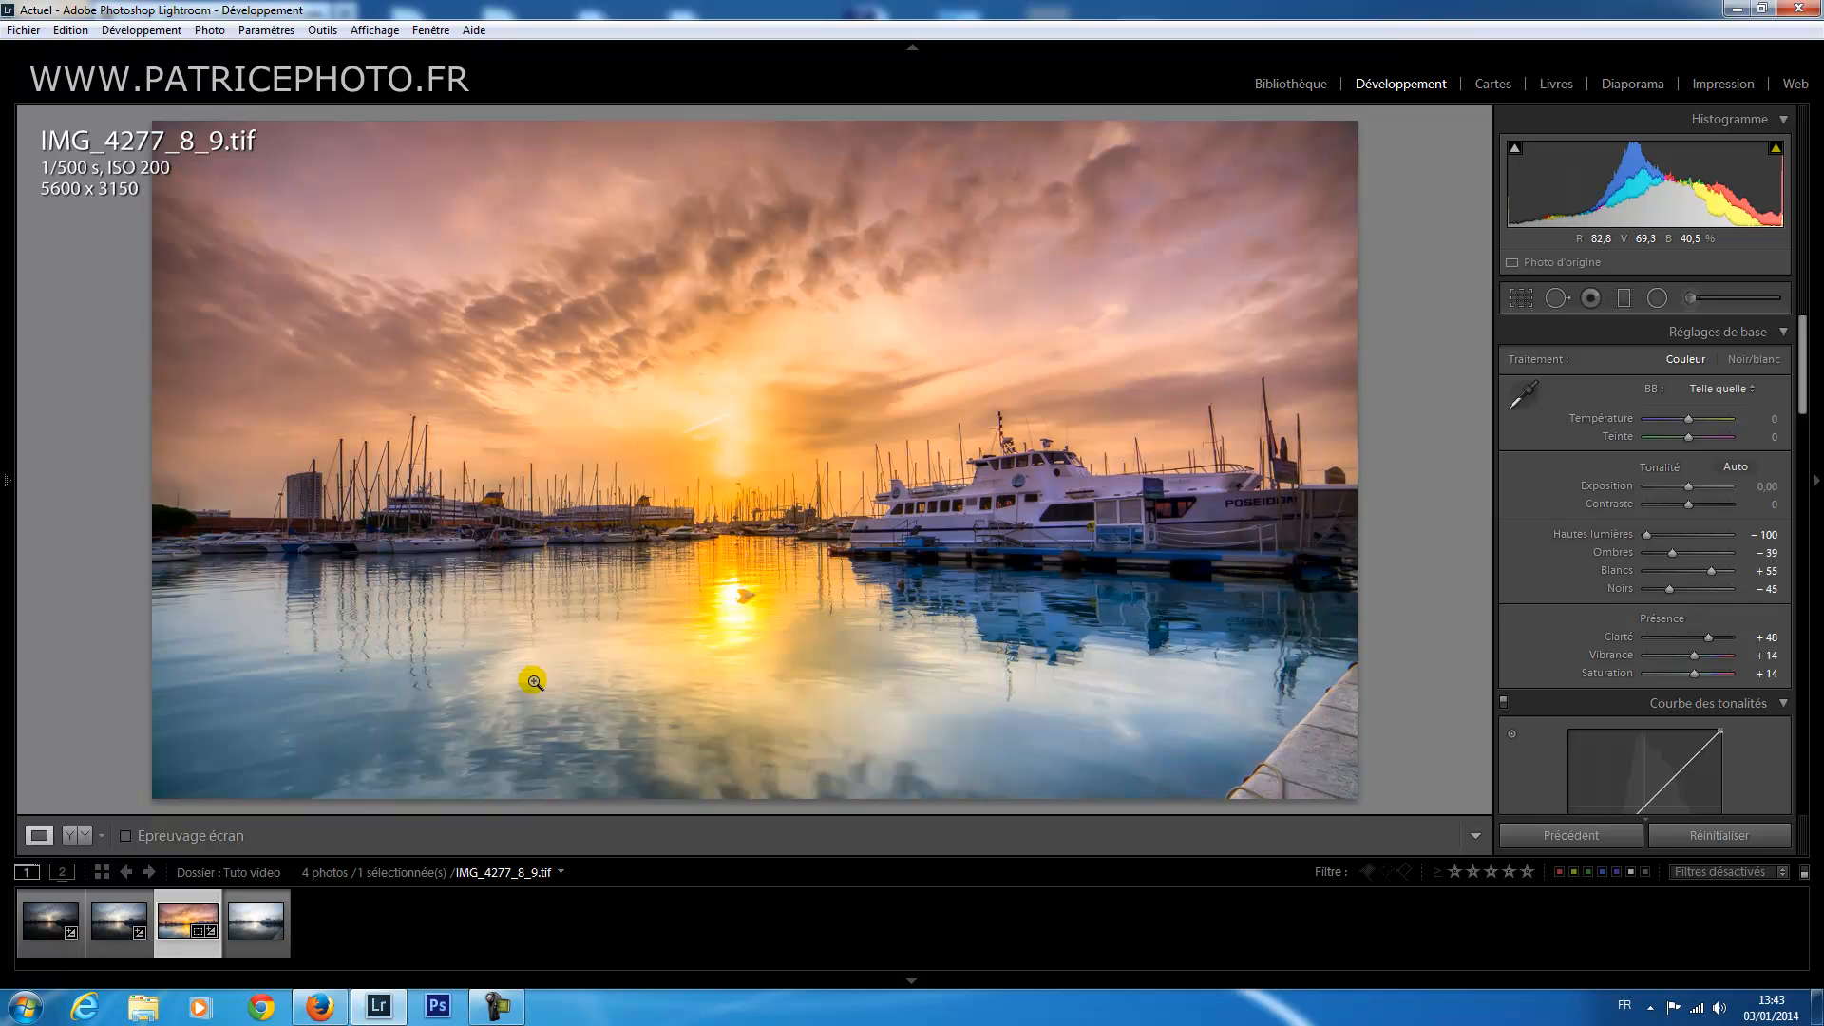
click(244, 950)
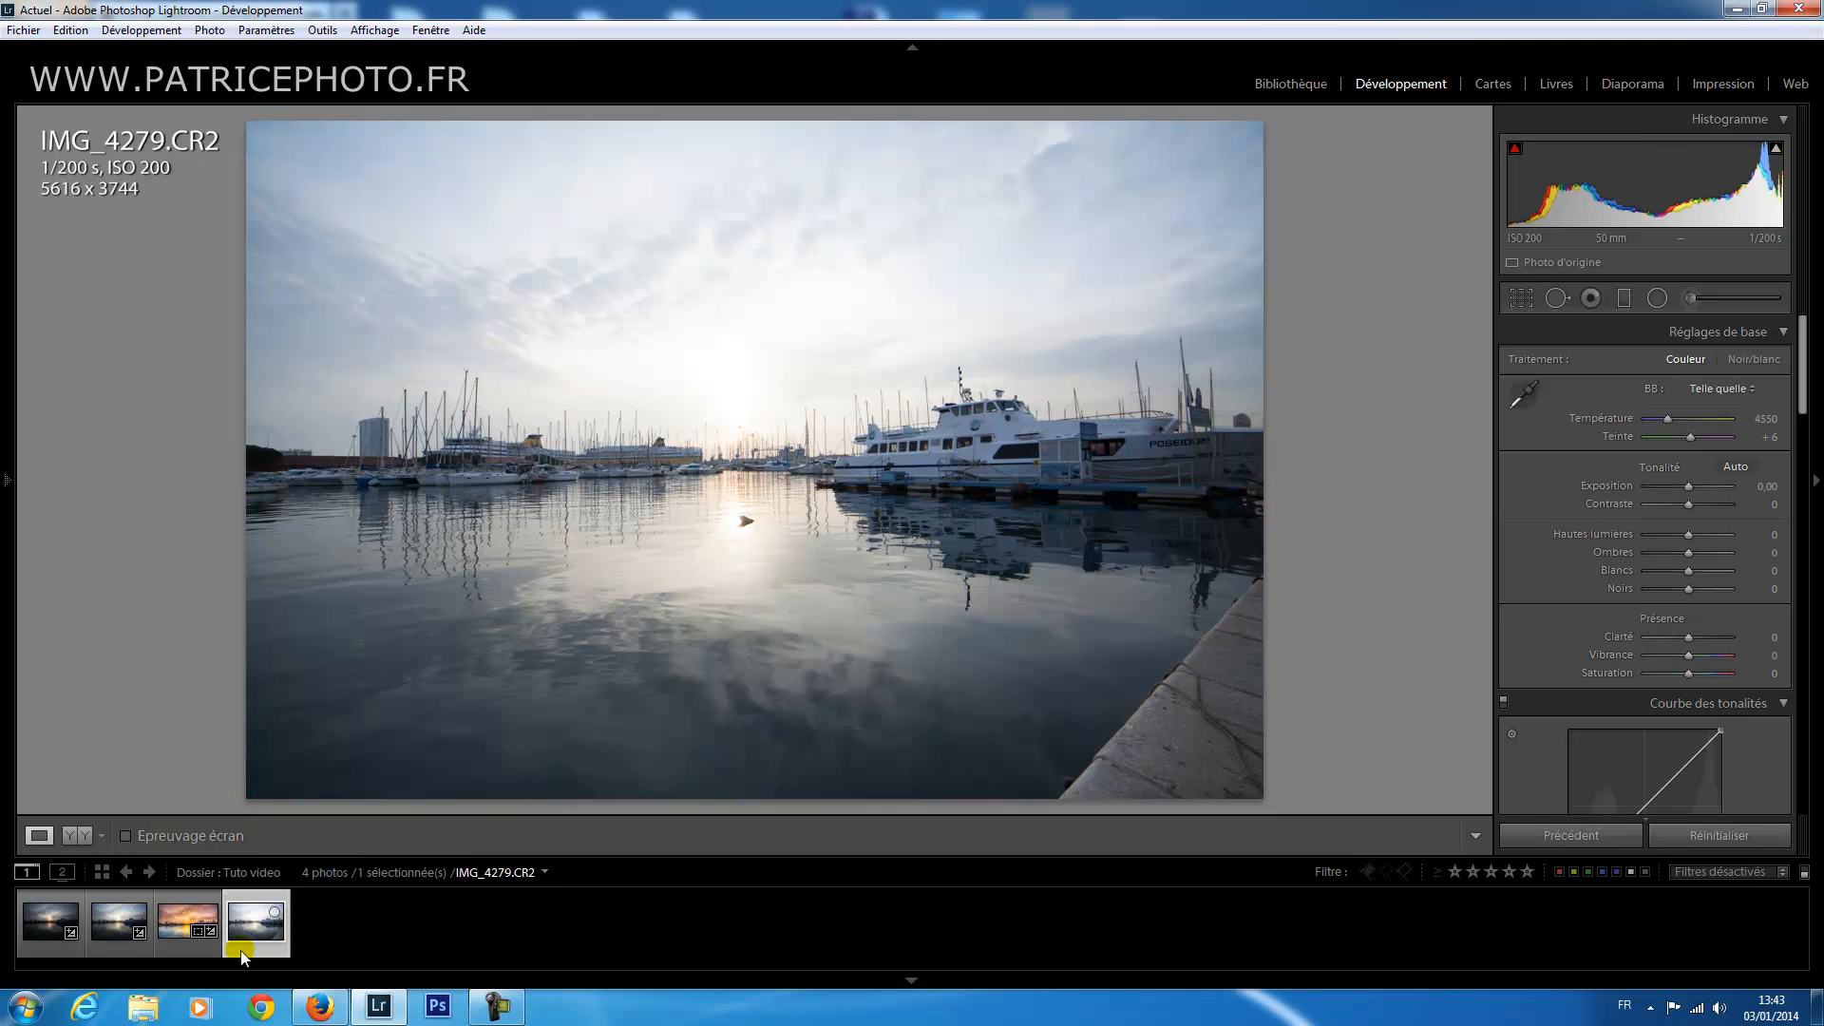
click(67, 950)
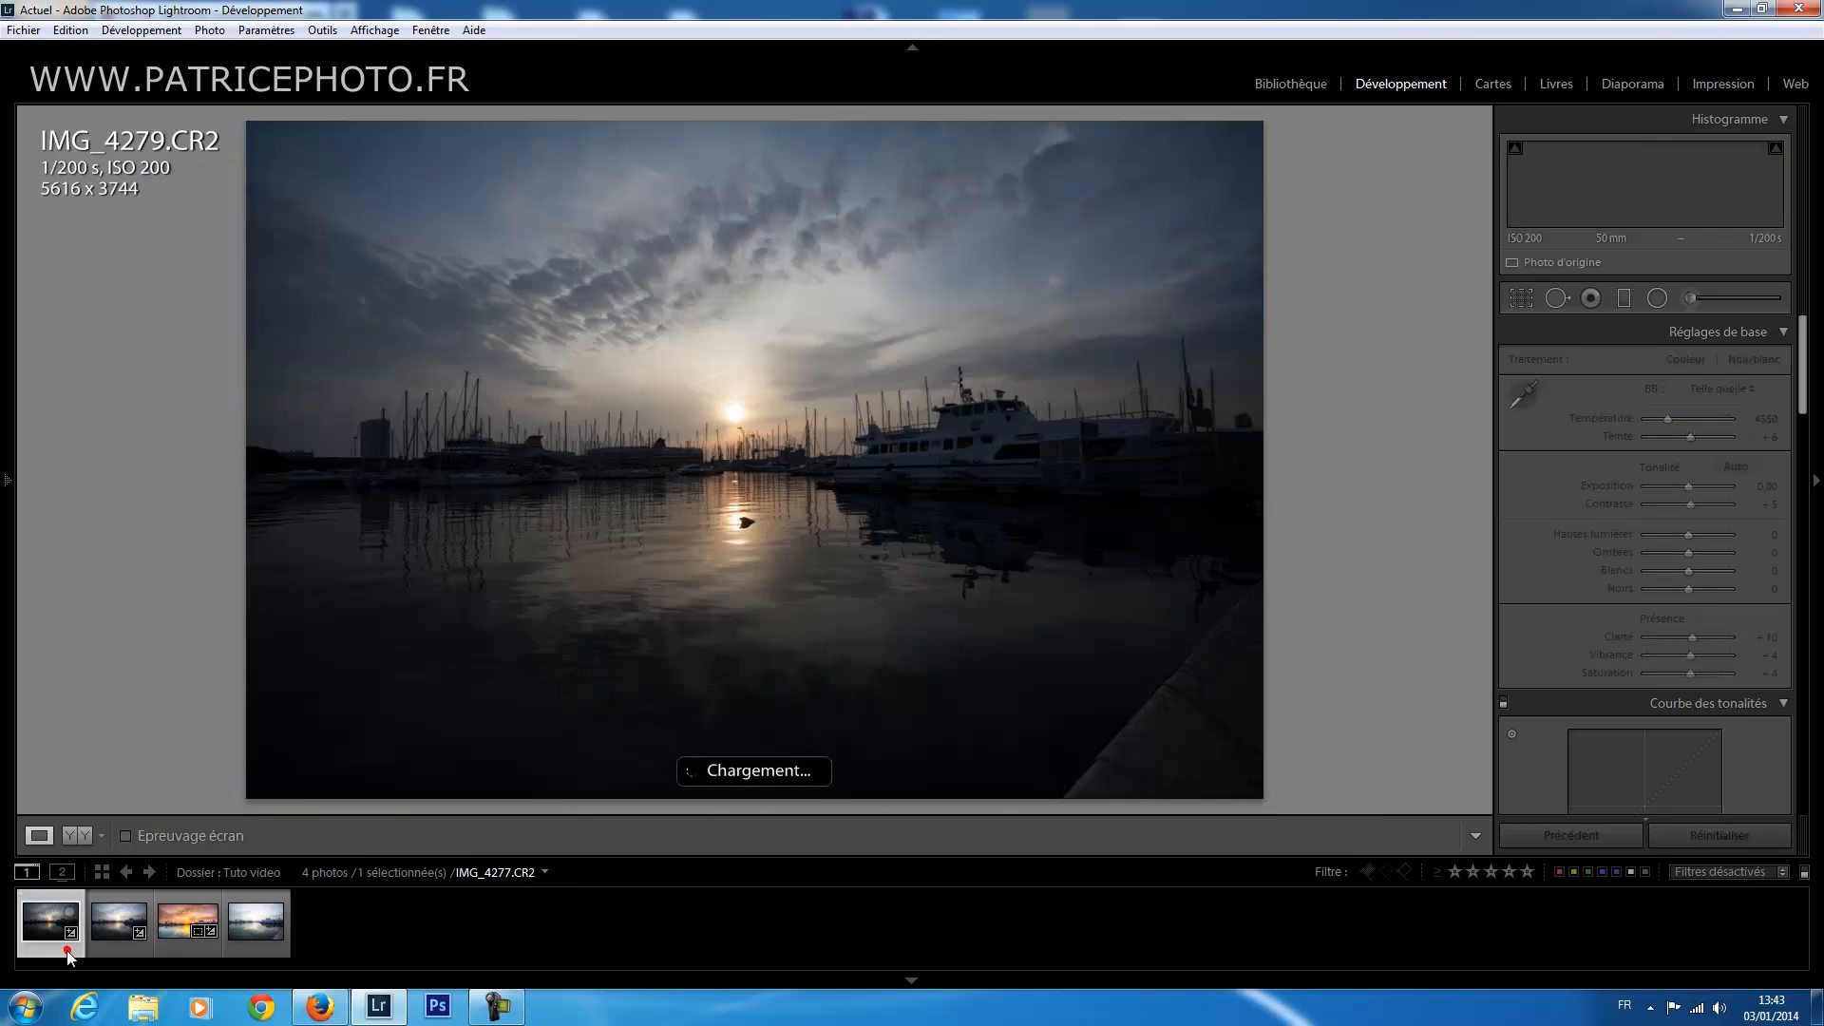
click(122, 949)
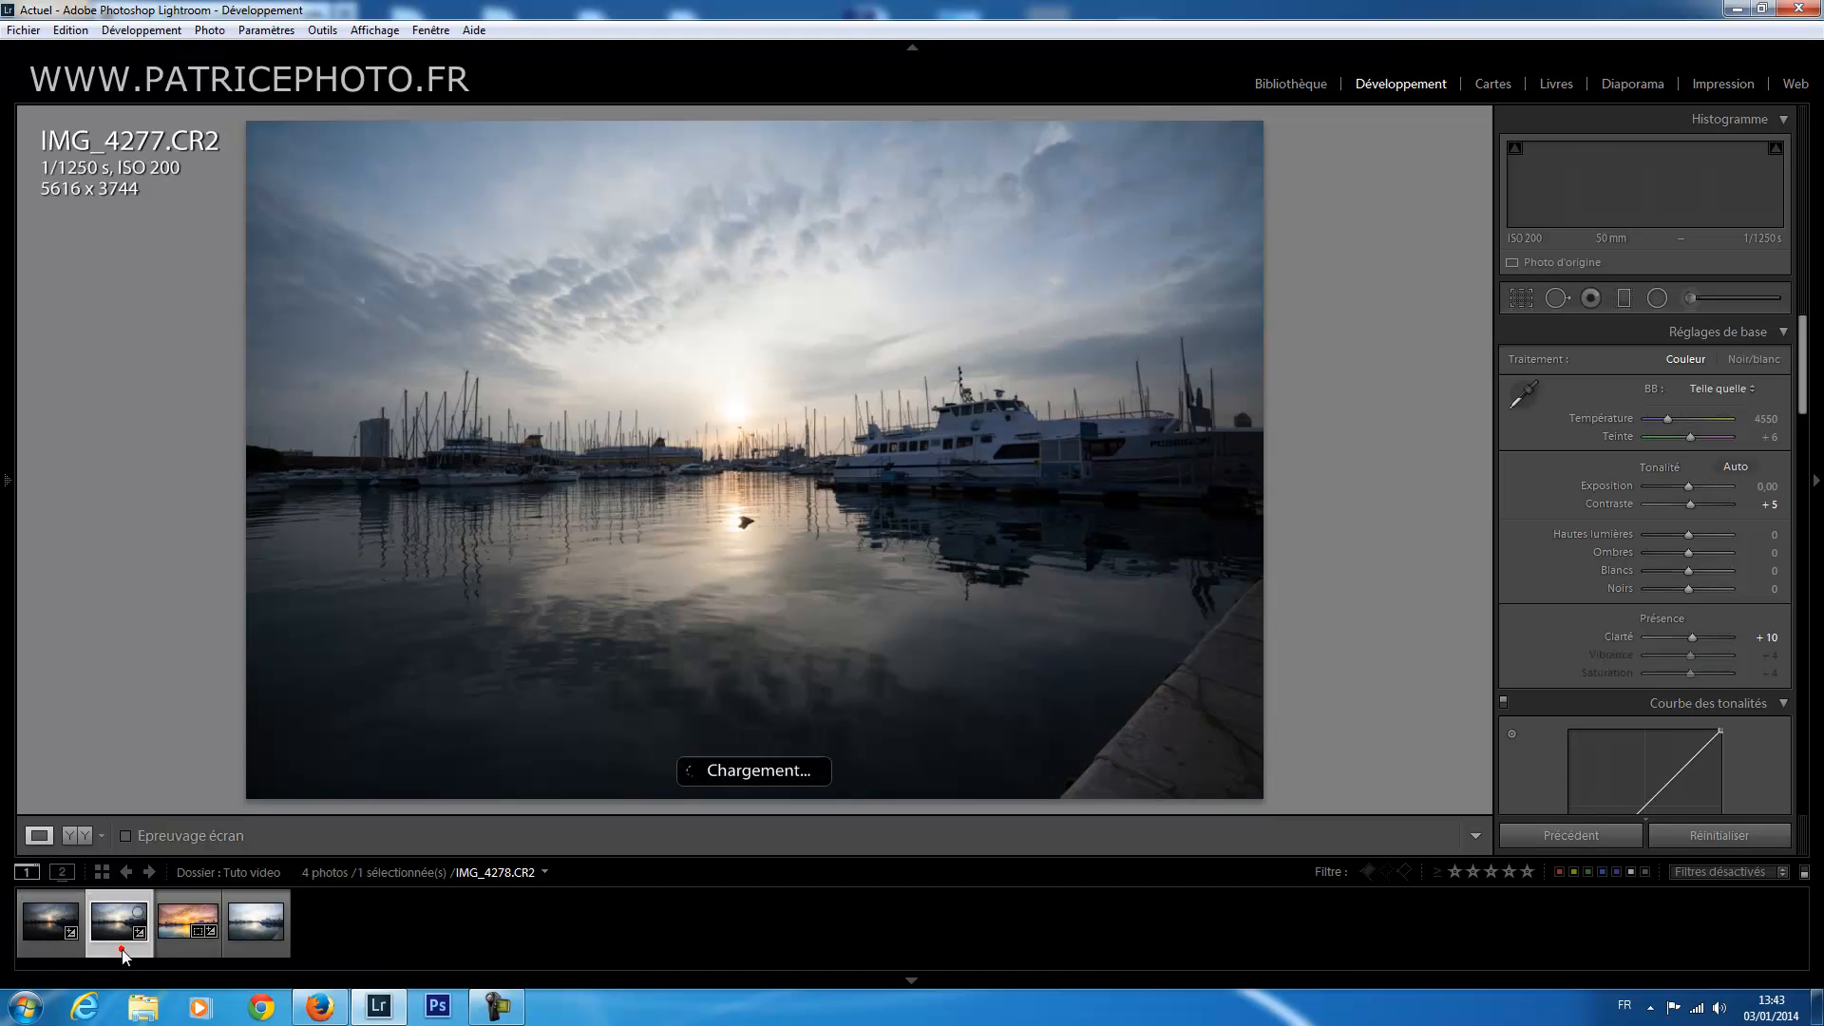
click(244, 949)
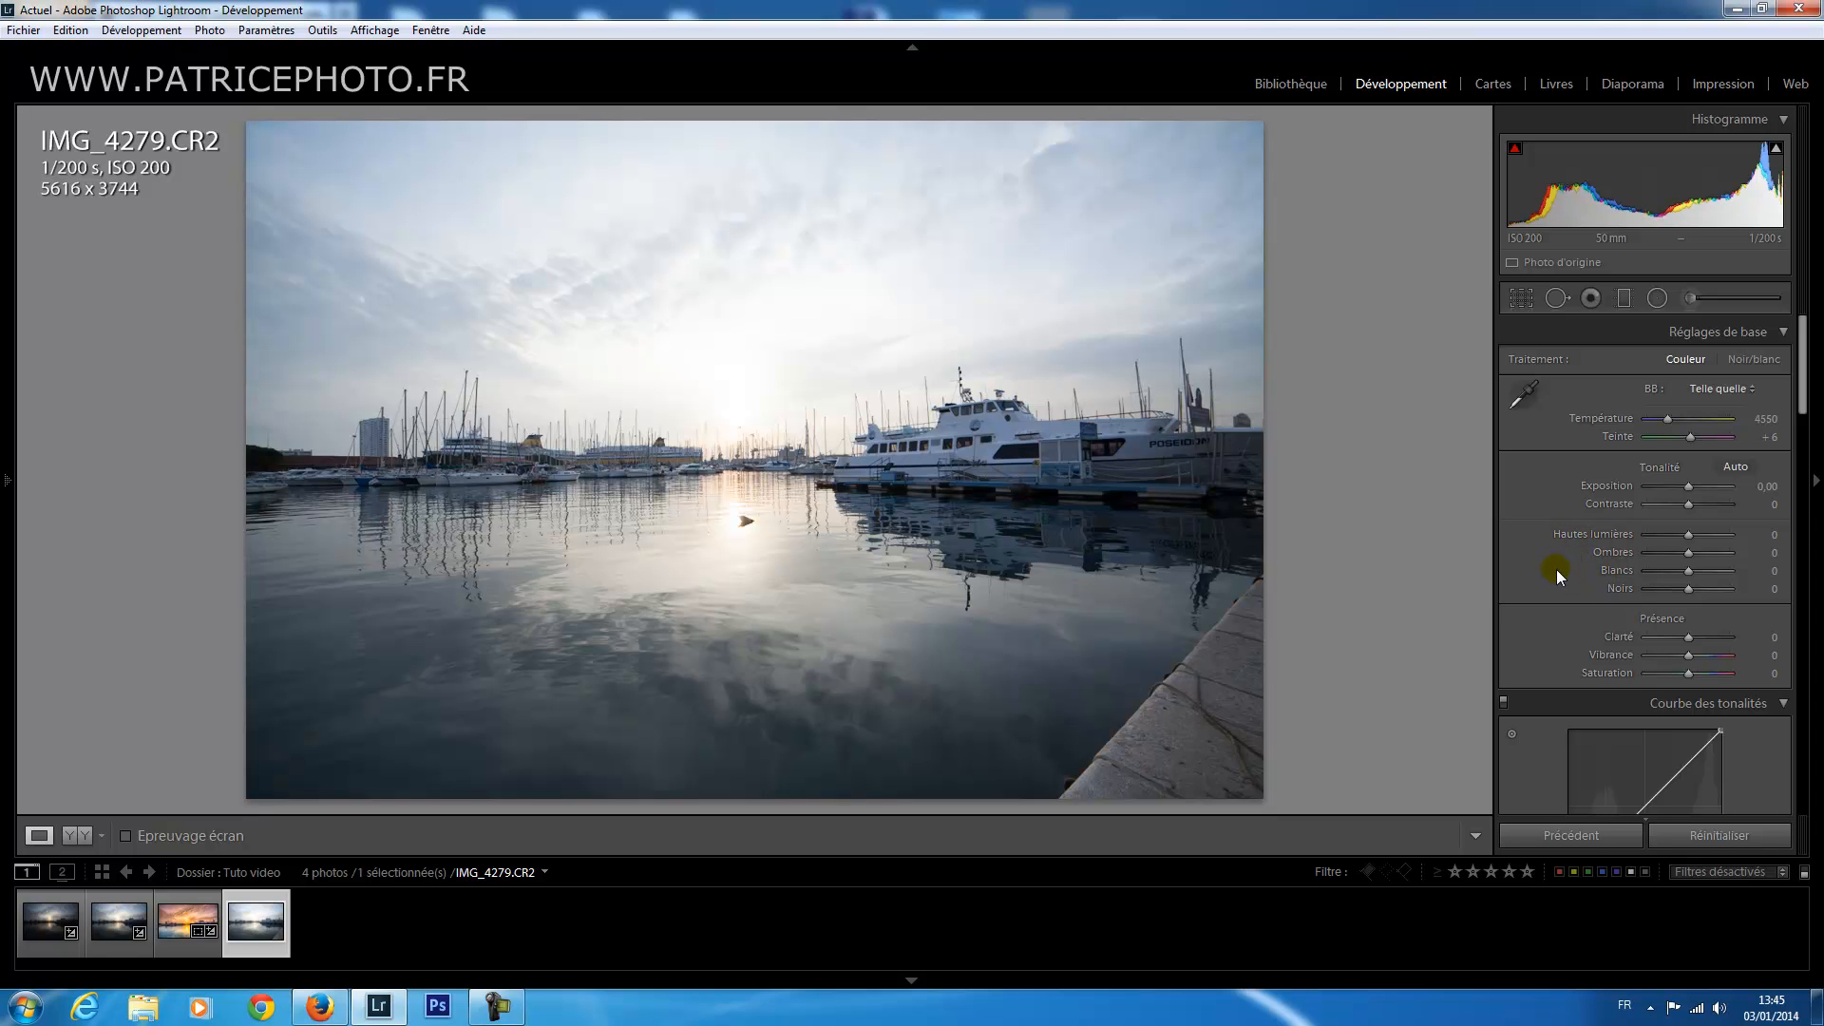
Lower the highlights (Hautes lumières) of IMG_4279.CR2 to -100 in the basic settings.
click(1688, 537)
drag(1687, 538, 1577, 540)
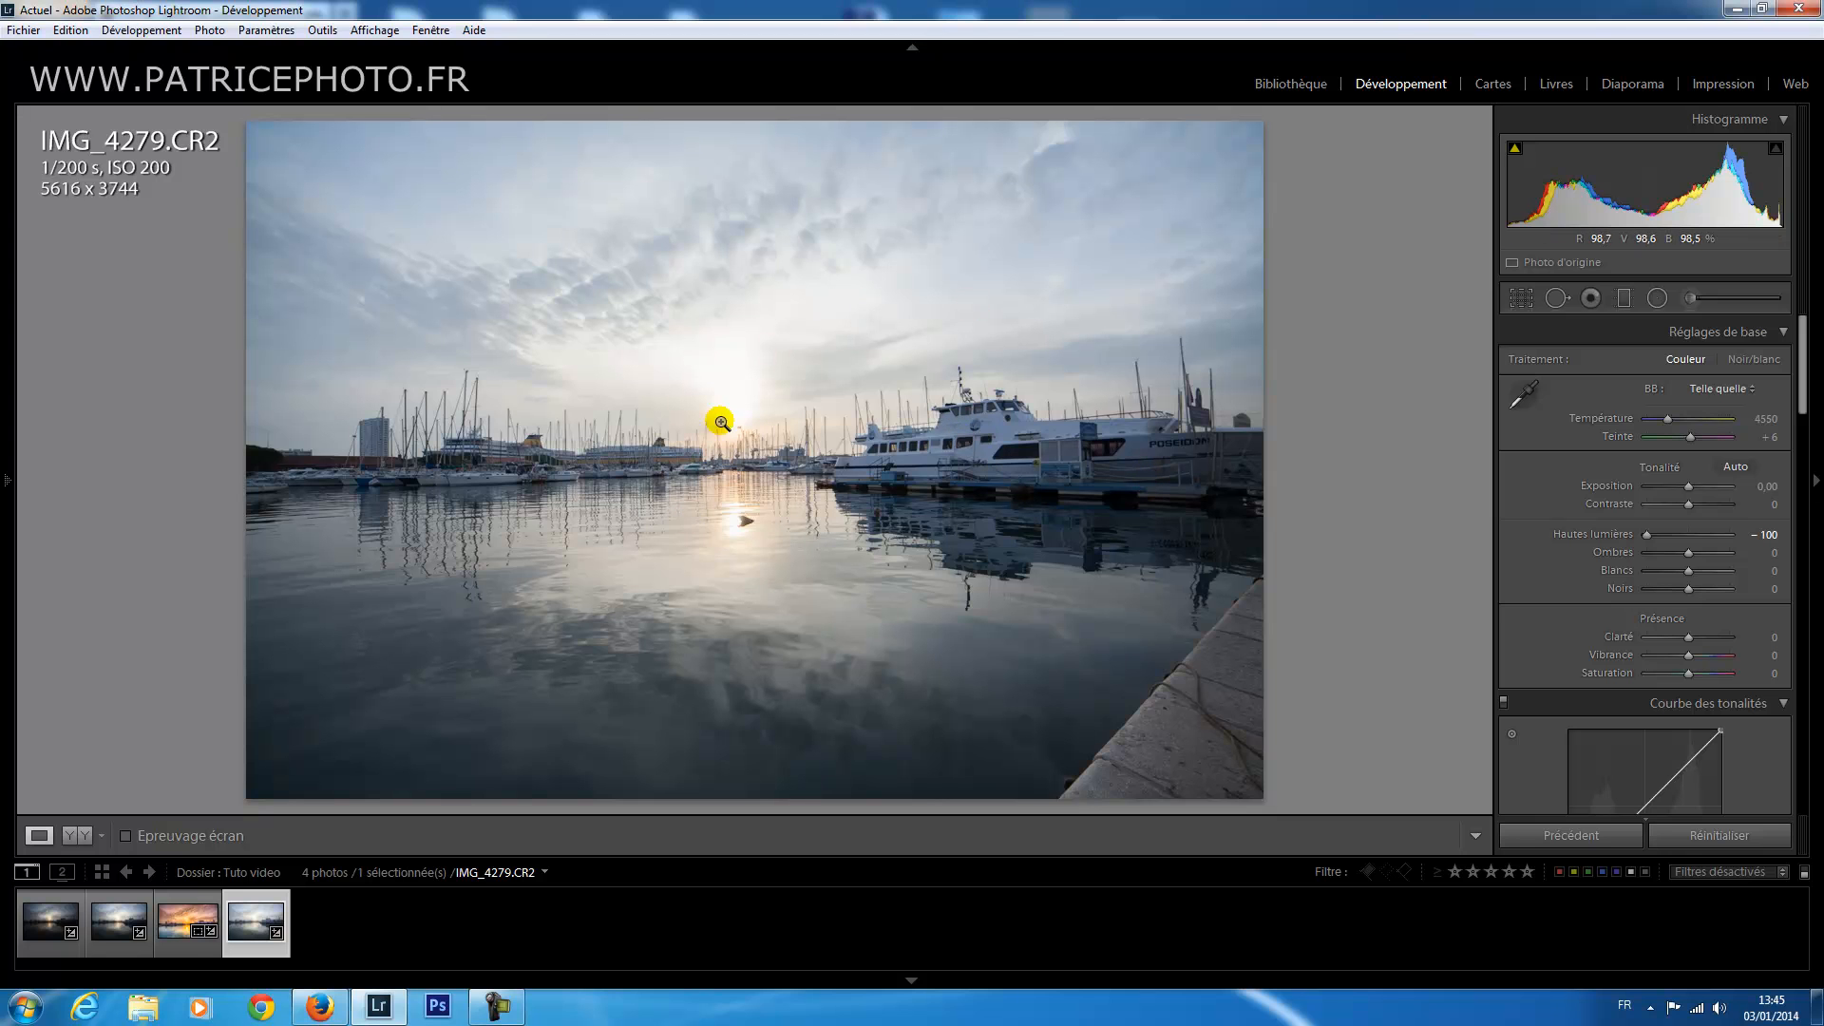
mouse_move(1647, 539)
mouse_down()
mouse_move(1698, 539)
mouse_move(1616, 534)
mouse_up()
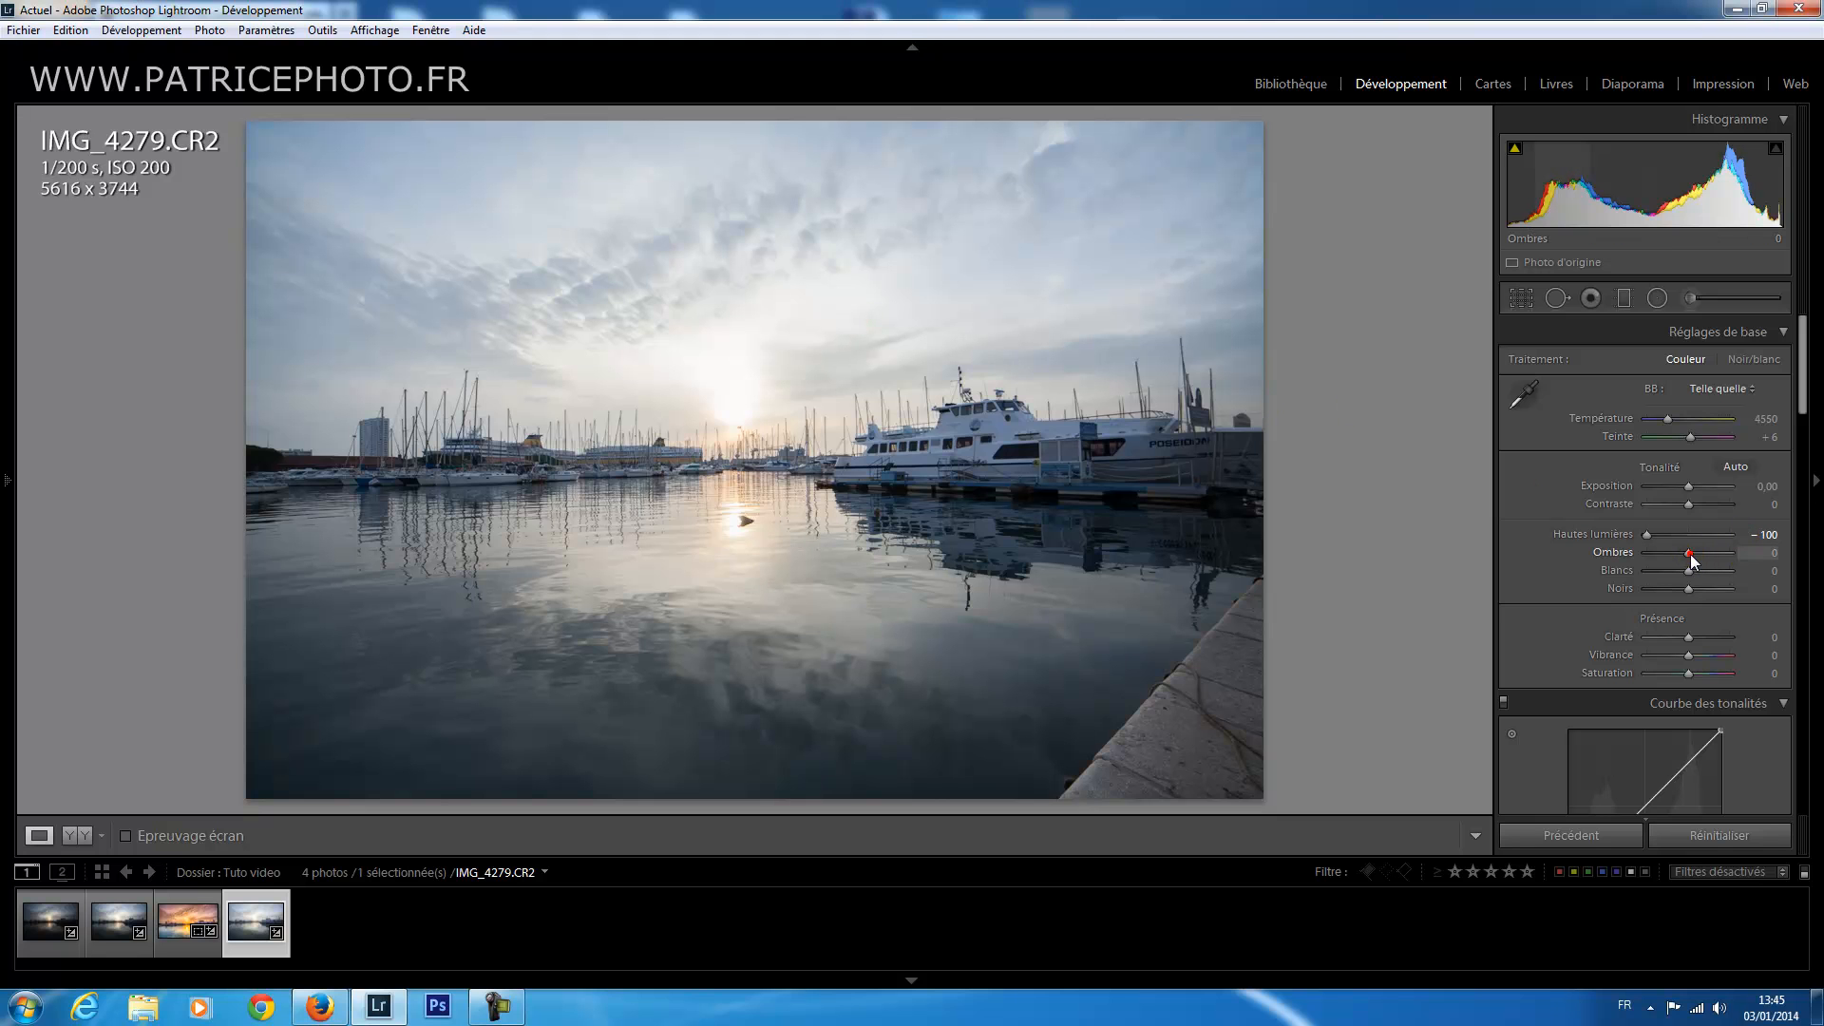
Raise the shadows (Ombres) to +84, comparing with the reset value on a close-up of the white boat.
drag(1690, 555, 1716, 553)
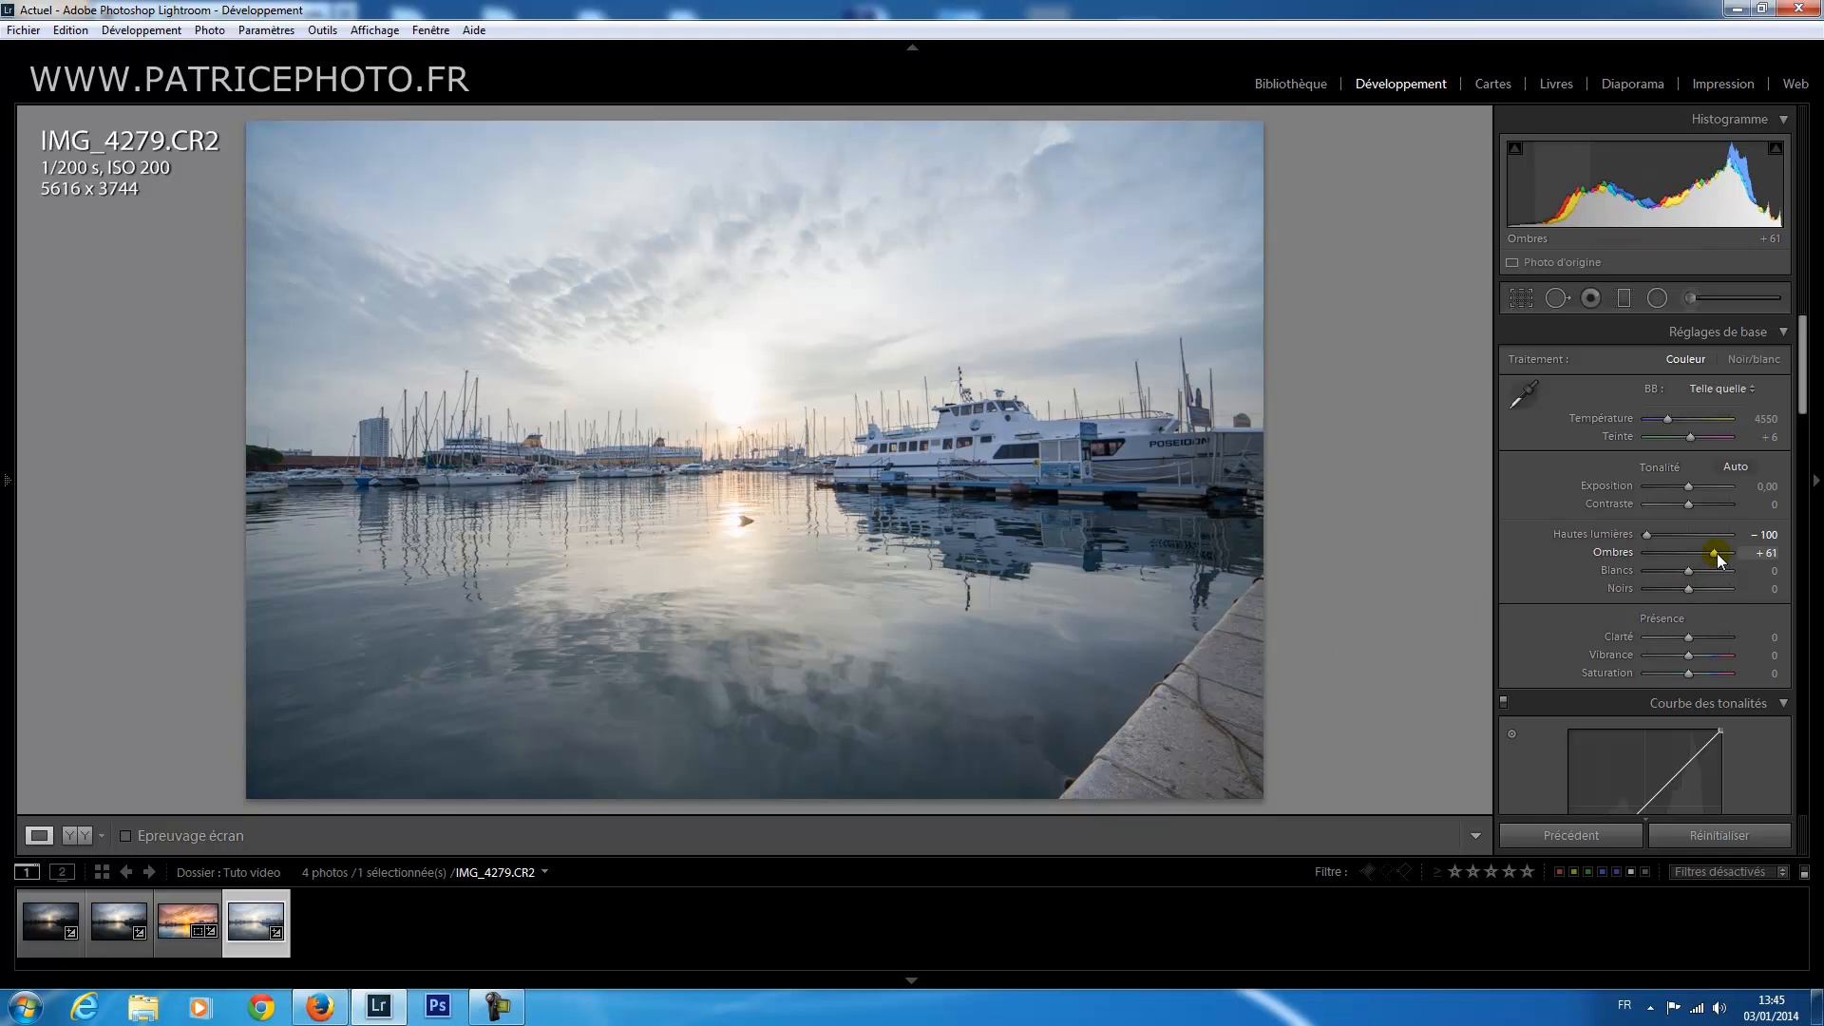
drag(1715, 555, 1719, 556)
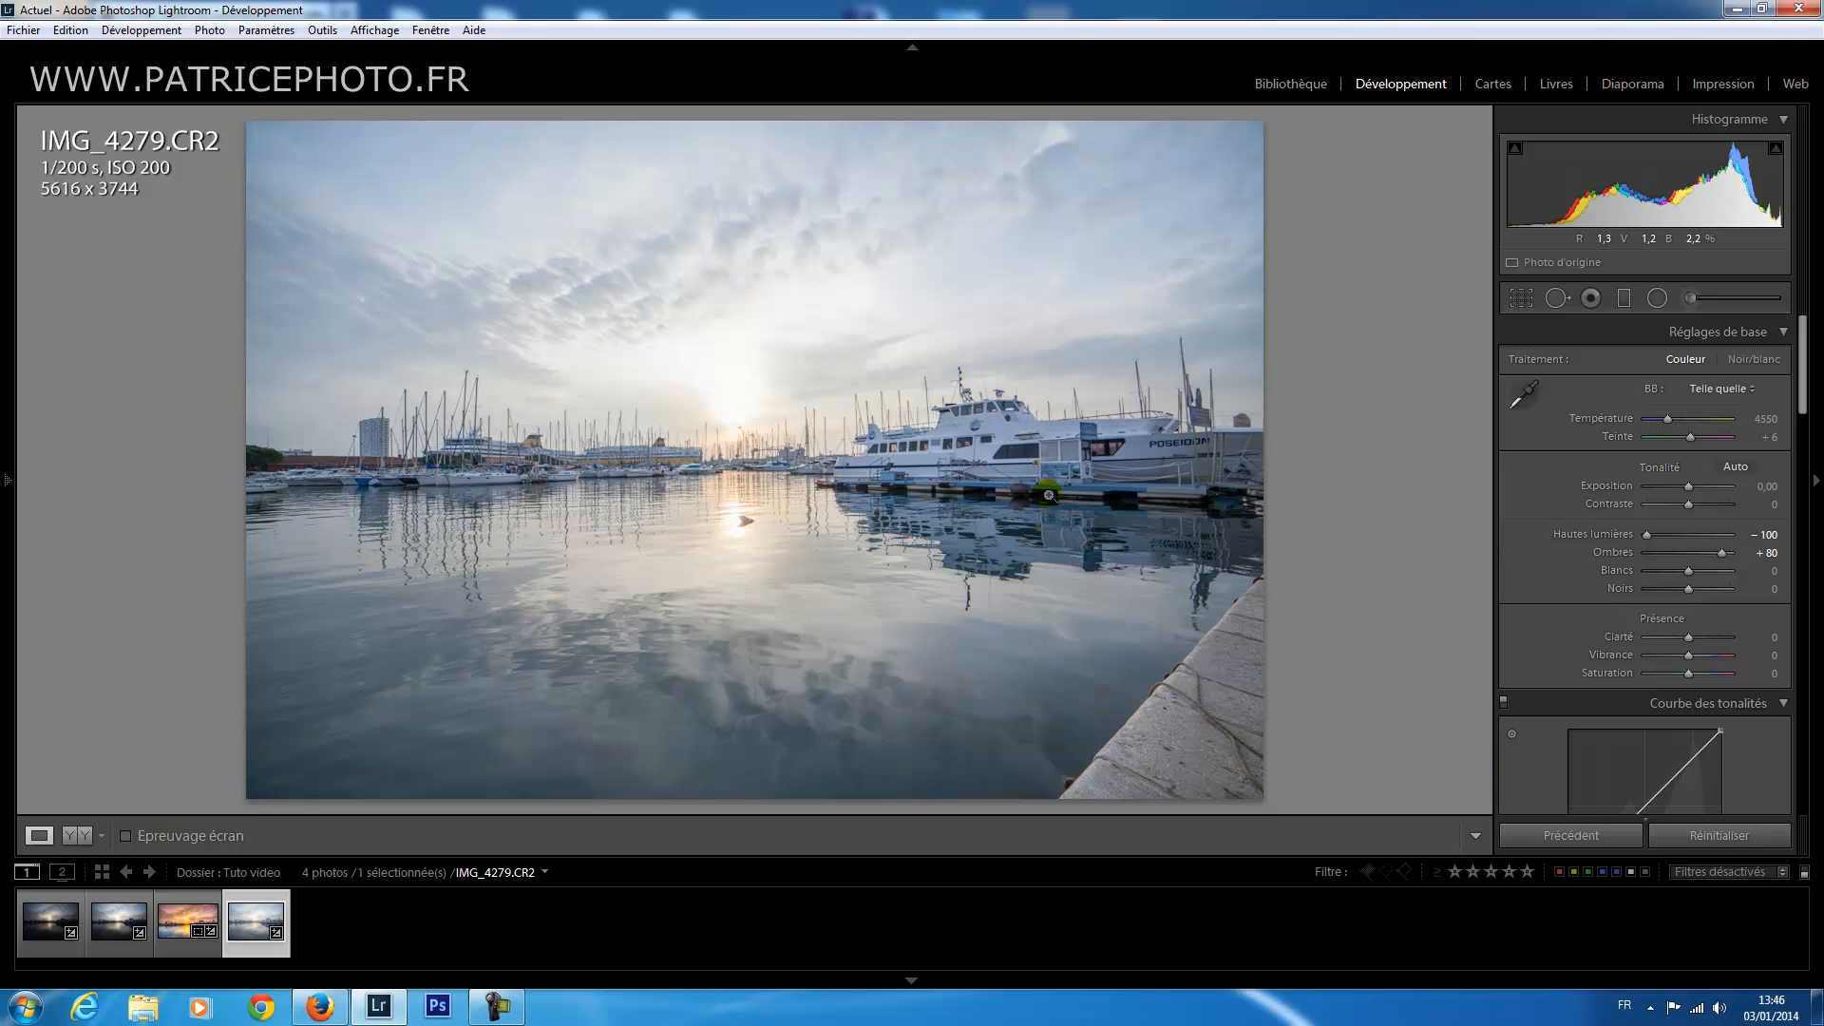
click(1047, 494)
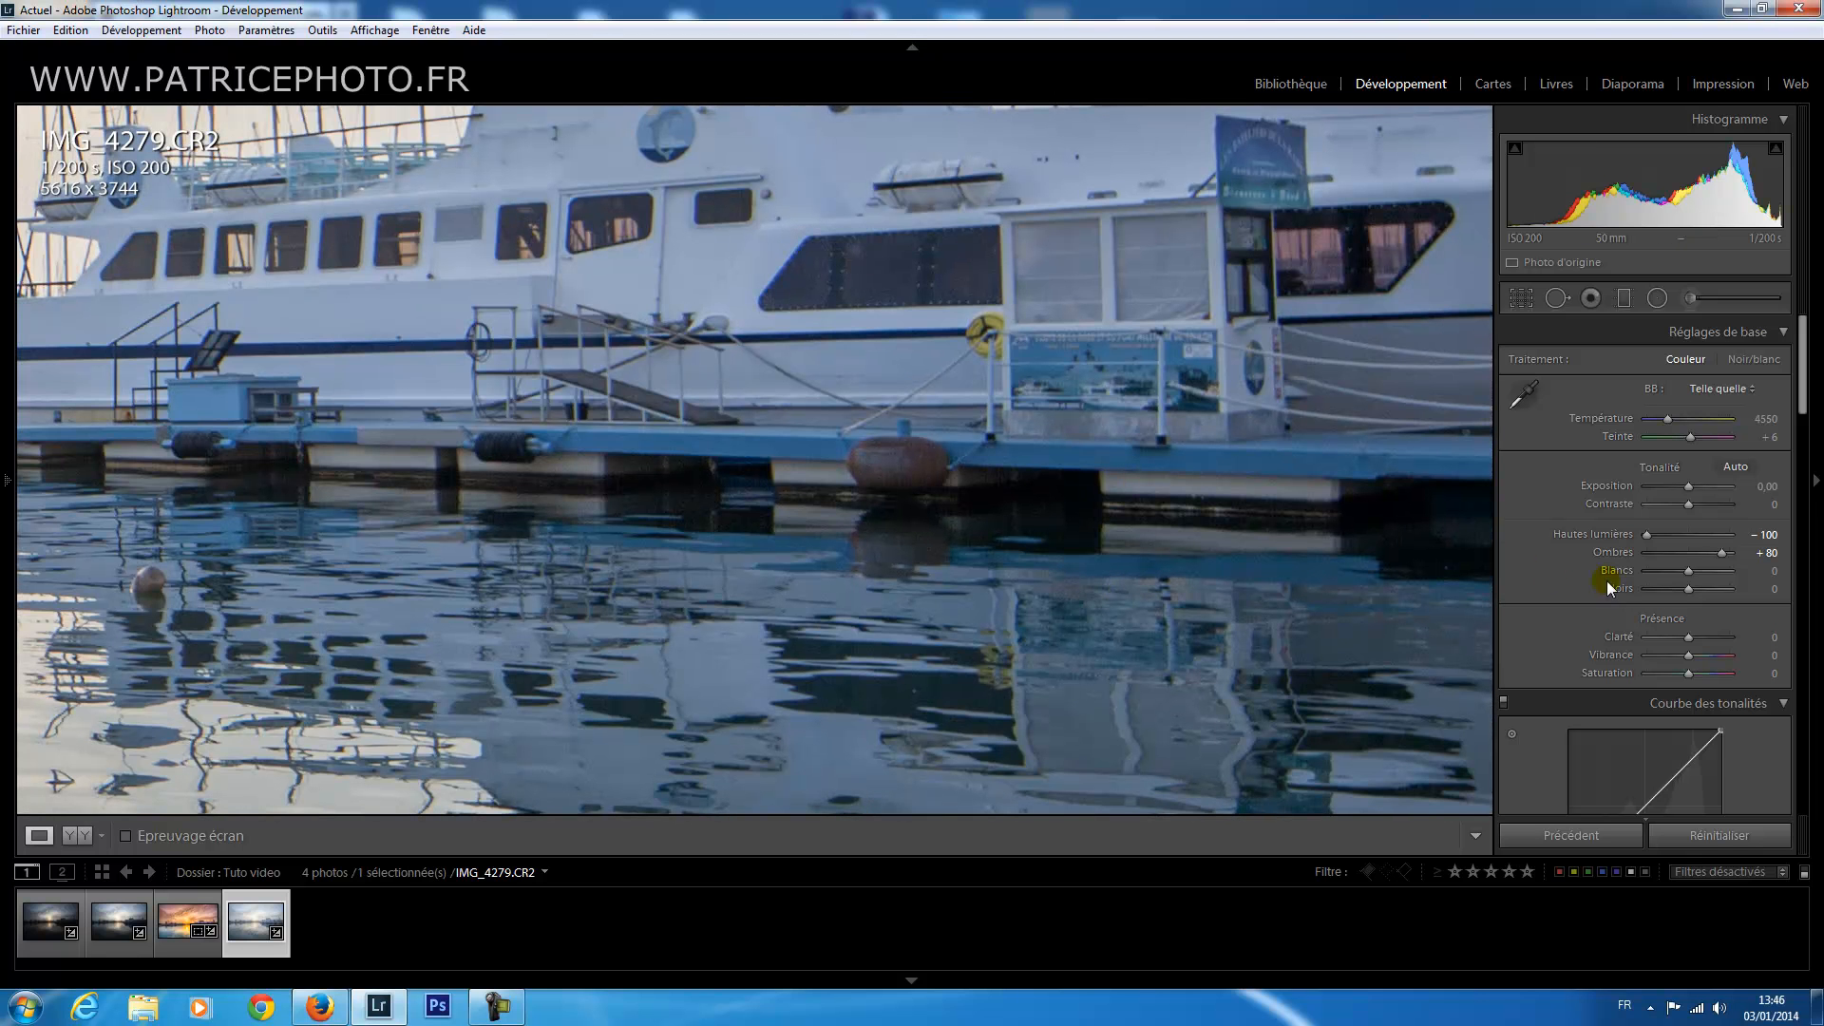
double_click(1614, 552)
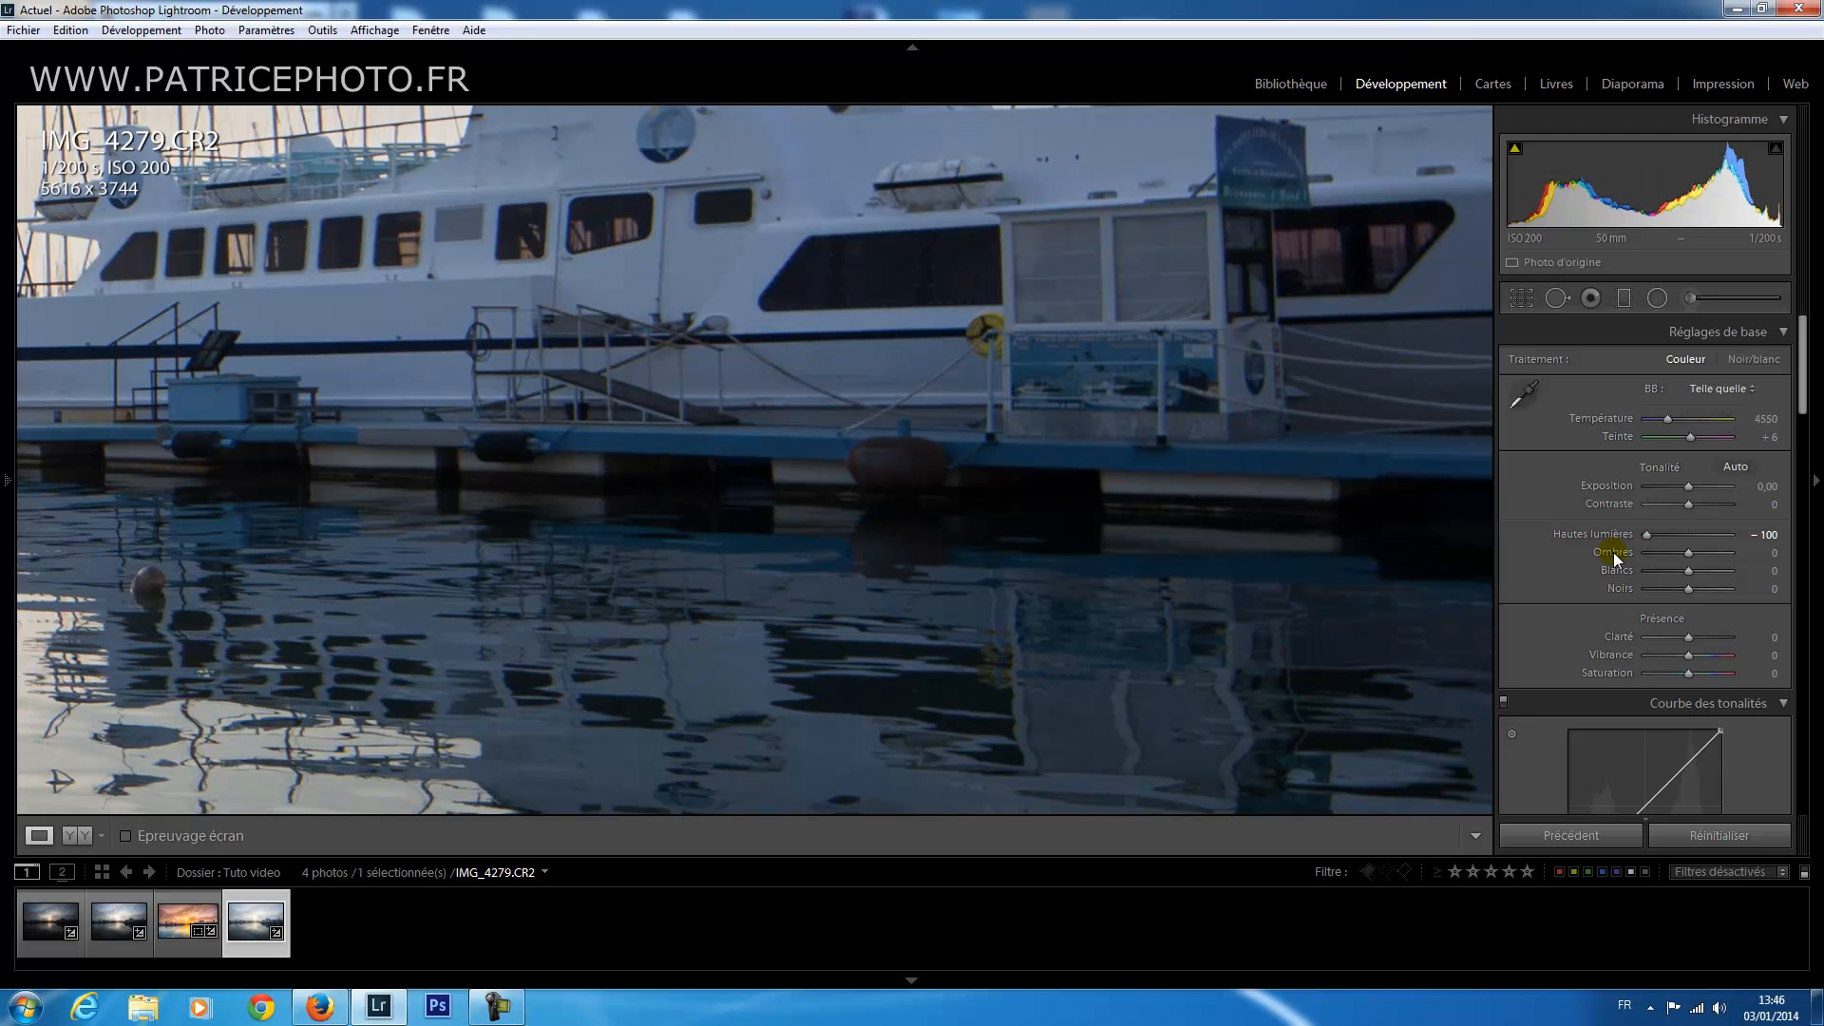
drag(1694, 553, 1726, 553)
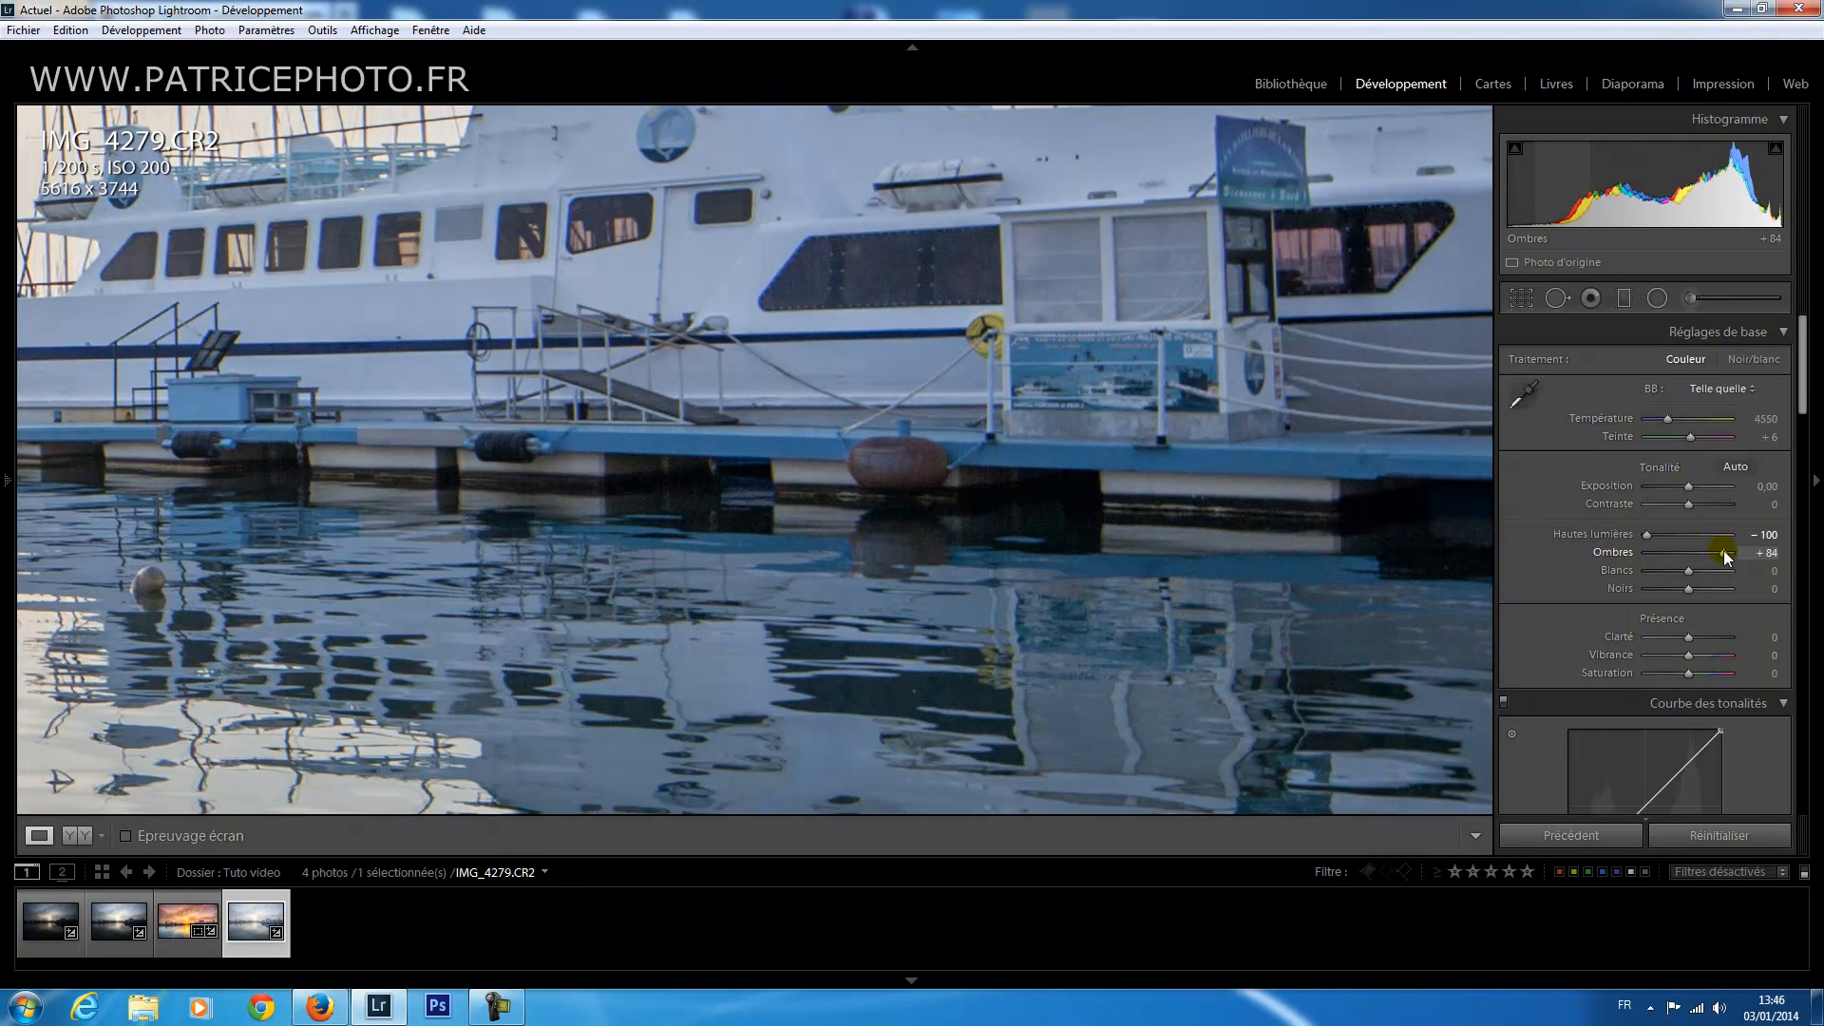
click(1032, 430)
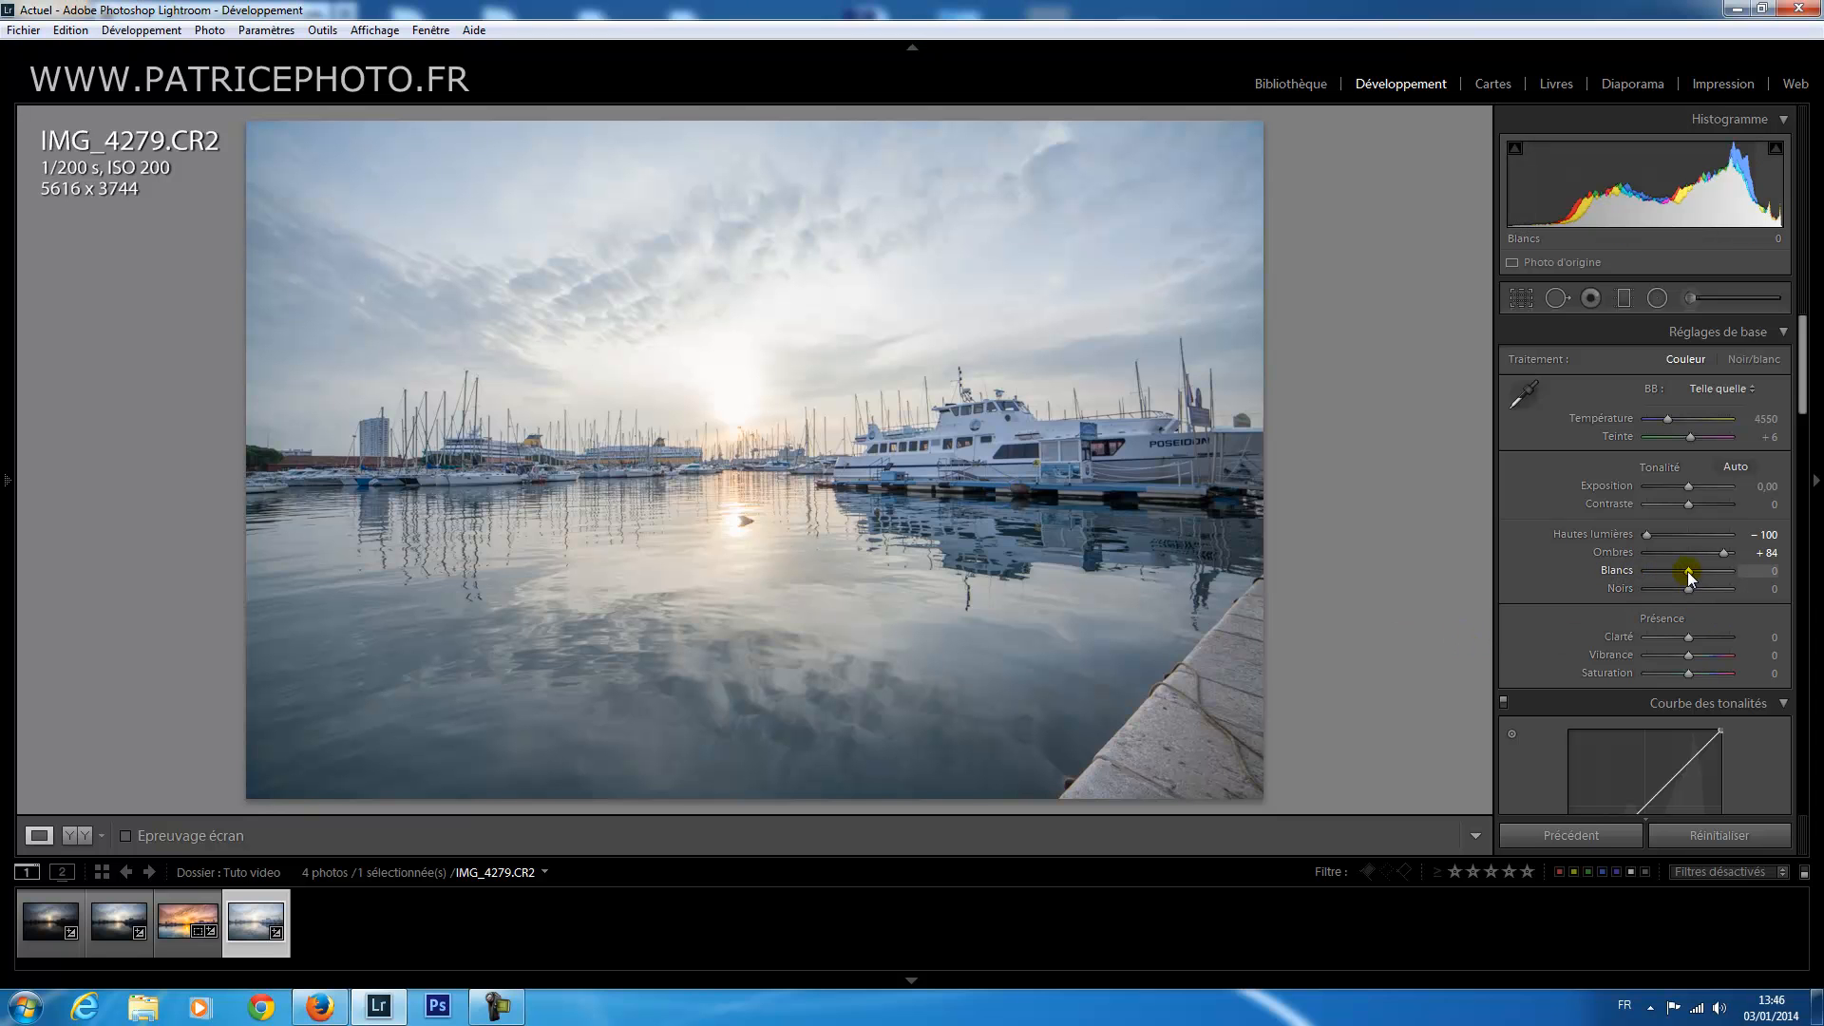
Set the whites (Blancs) to -36 and the blacks (Noirs) to -59.
drag(1687, 572, 1672, 570)
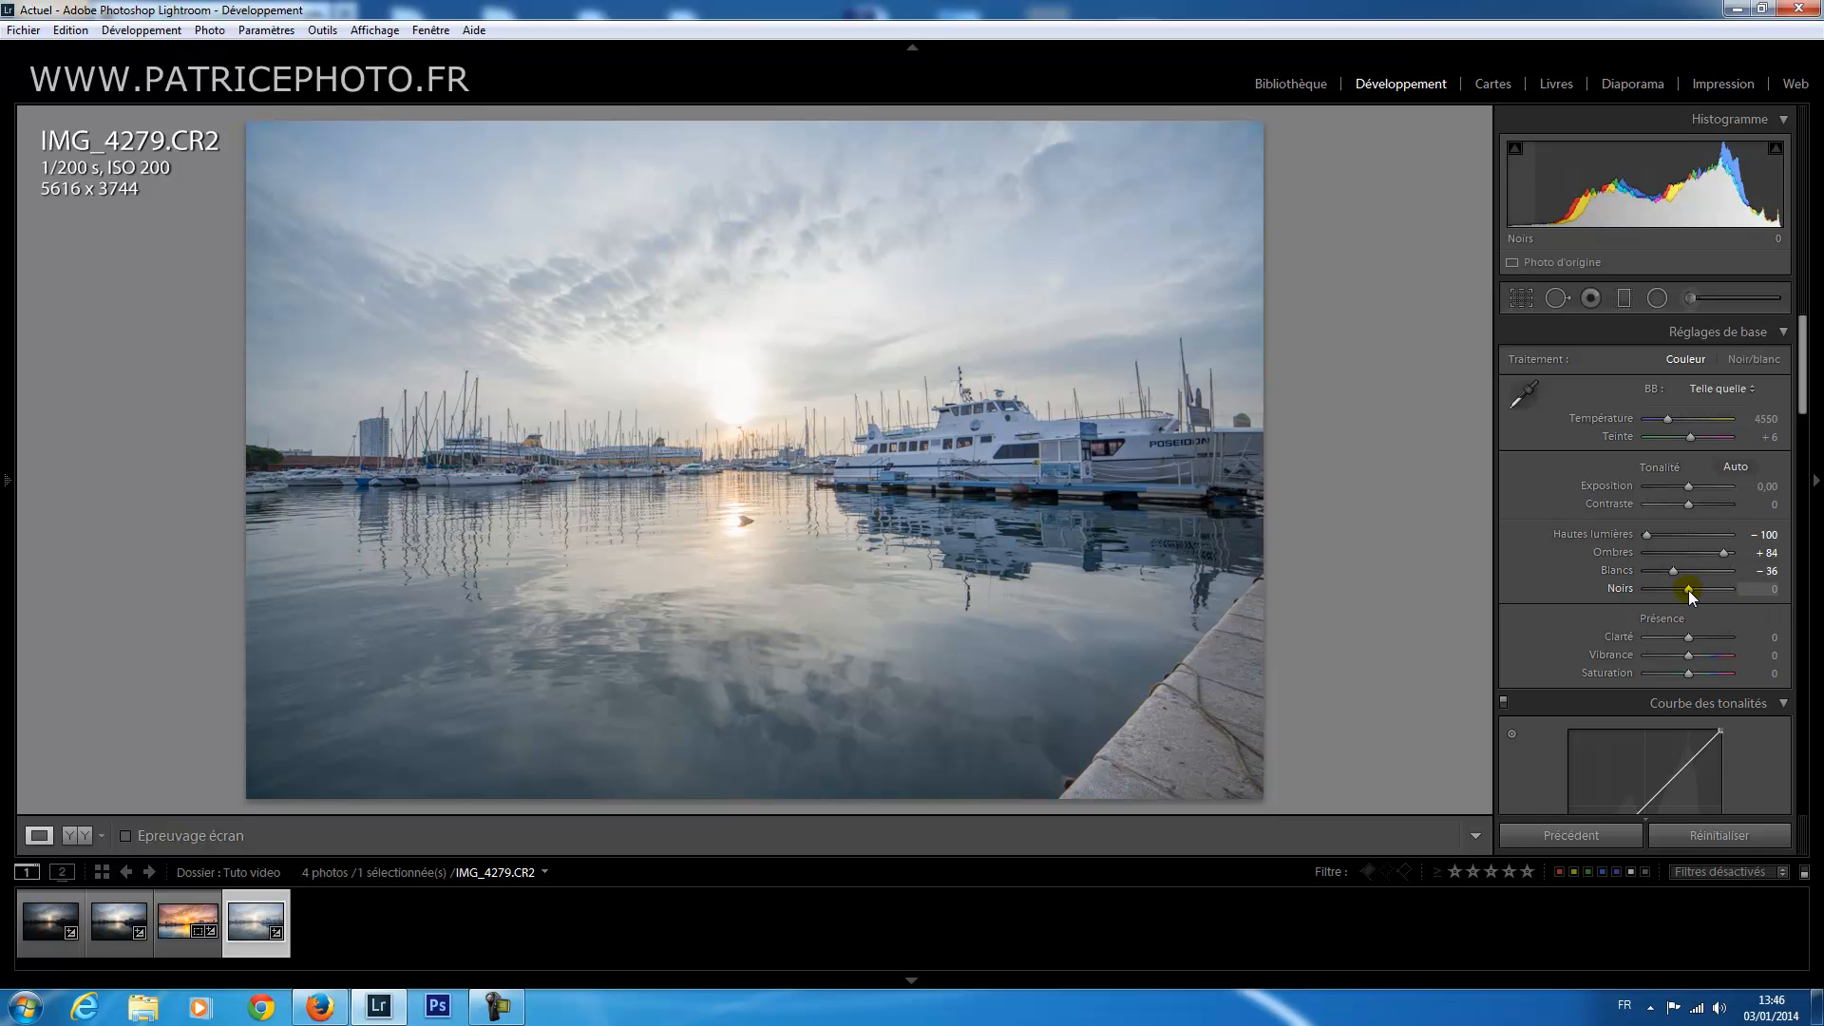
drag(1685, 589, 1668, 589)
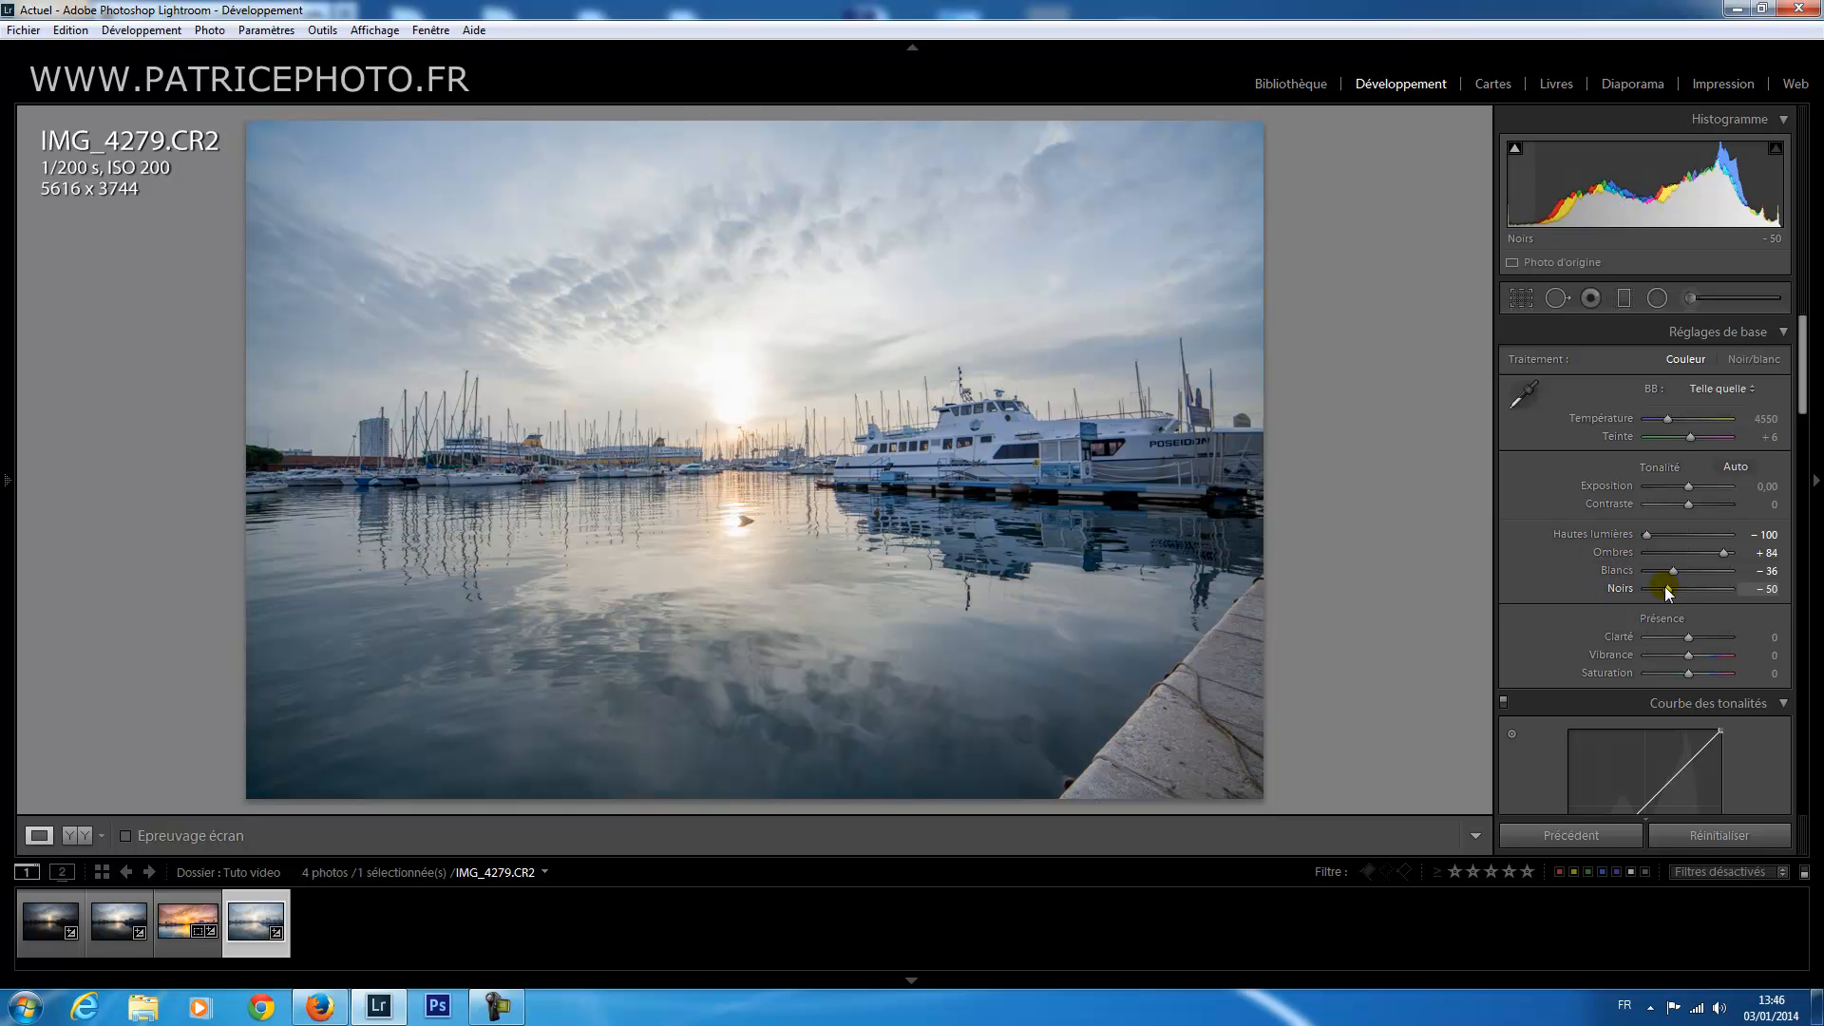
drag(1666, 588, 1660, 587)
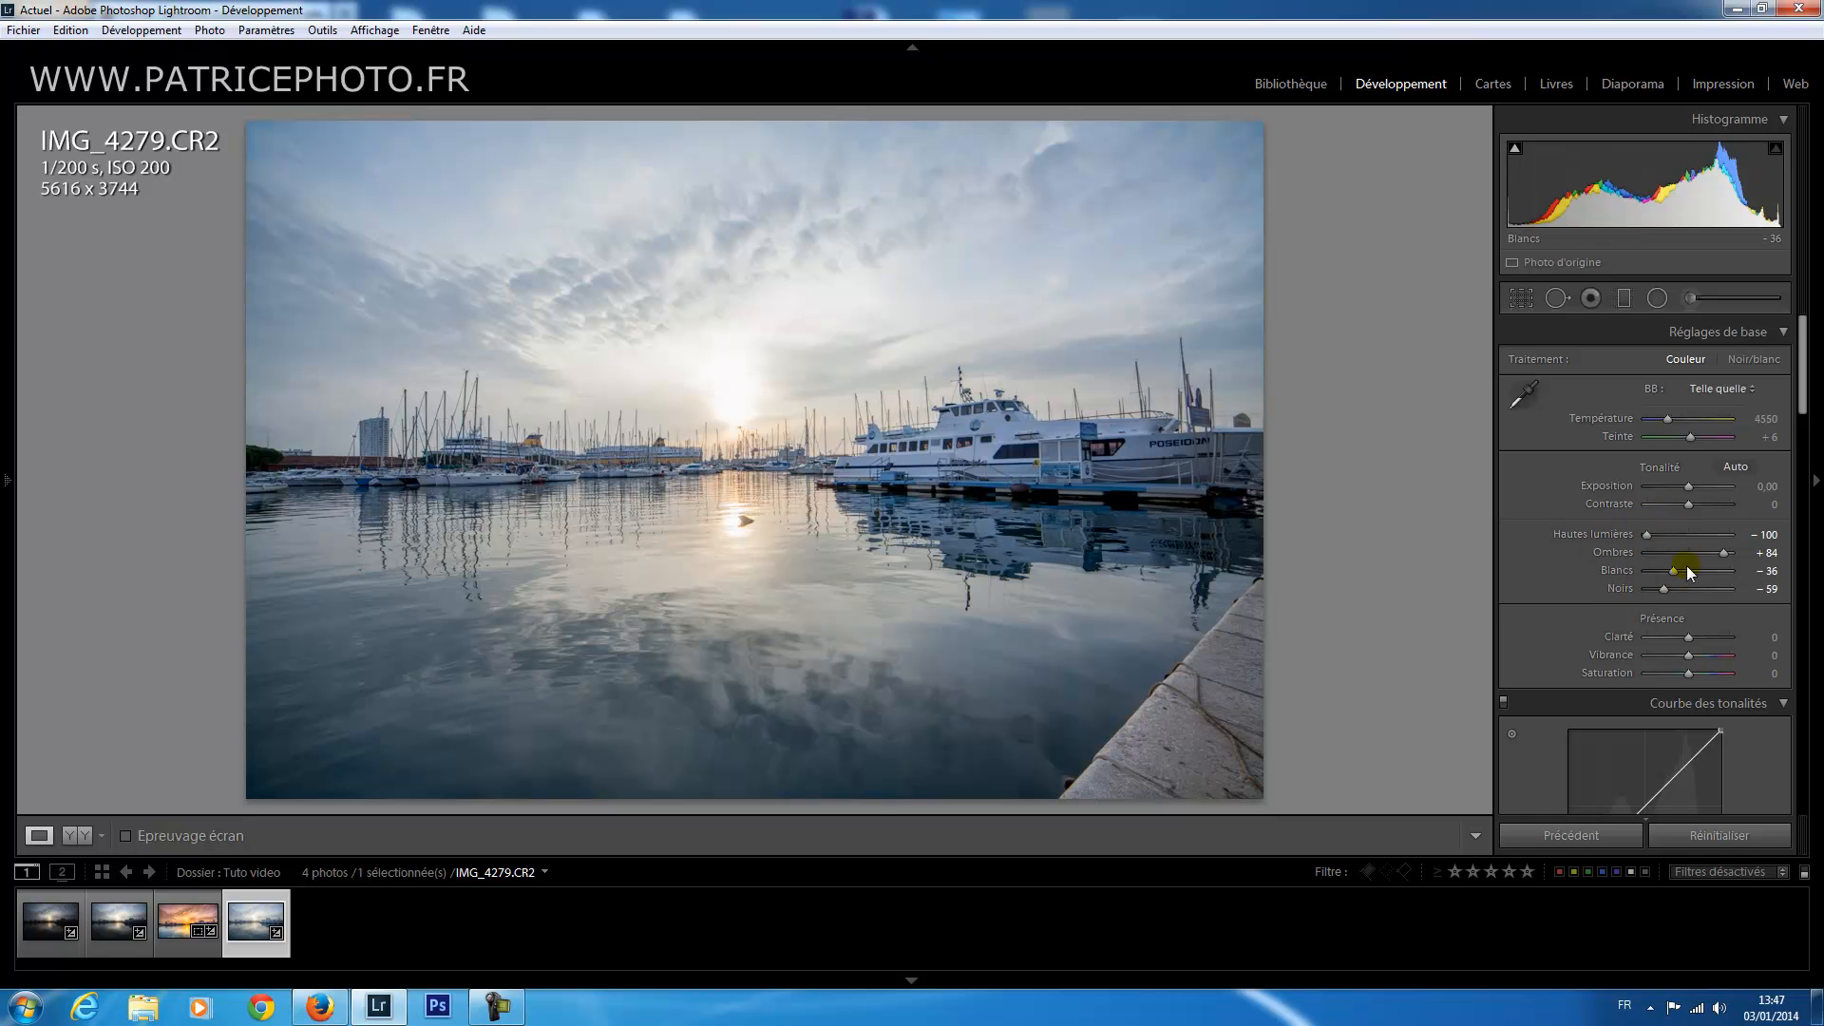
Set the contrast (Contraste) to +34 and compare the photo before and after side by side.
drag(1688, 506, 1703, 506)
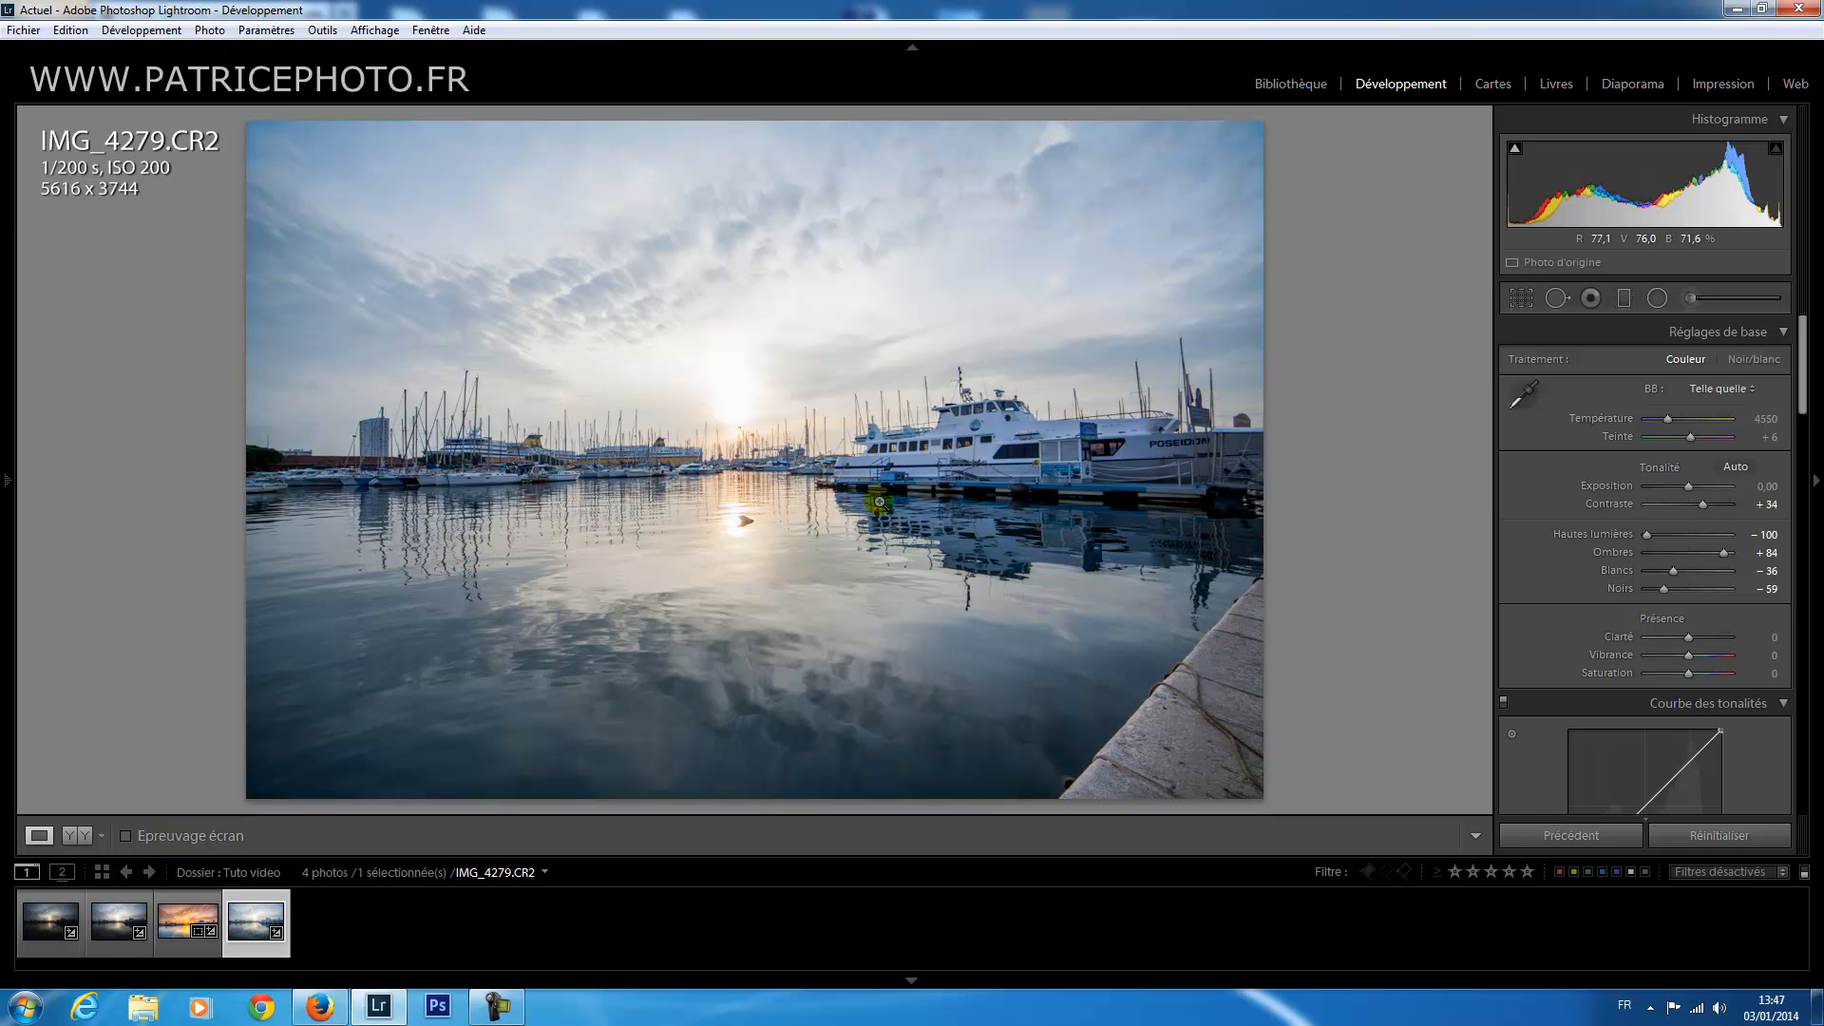
click(69, 836)
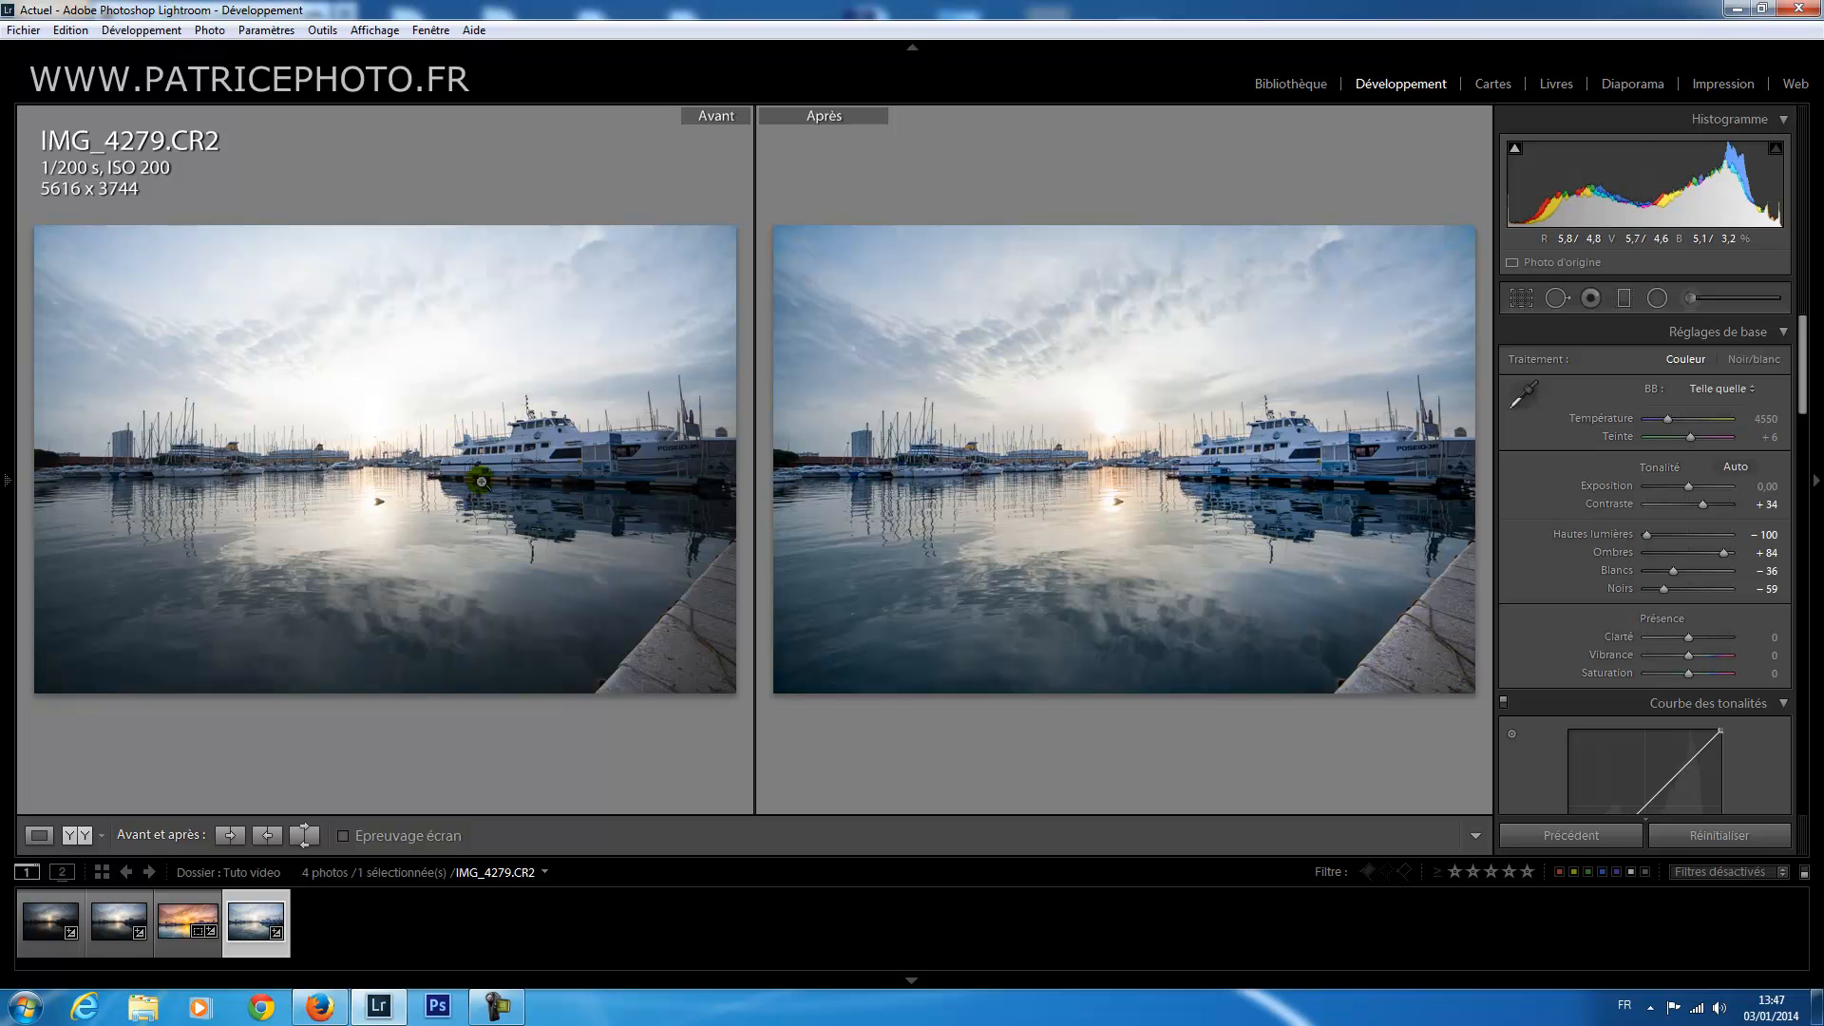
click(39, 835)
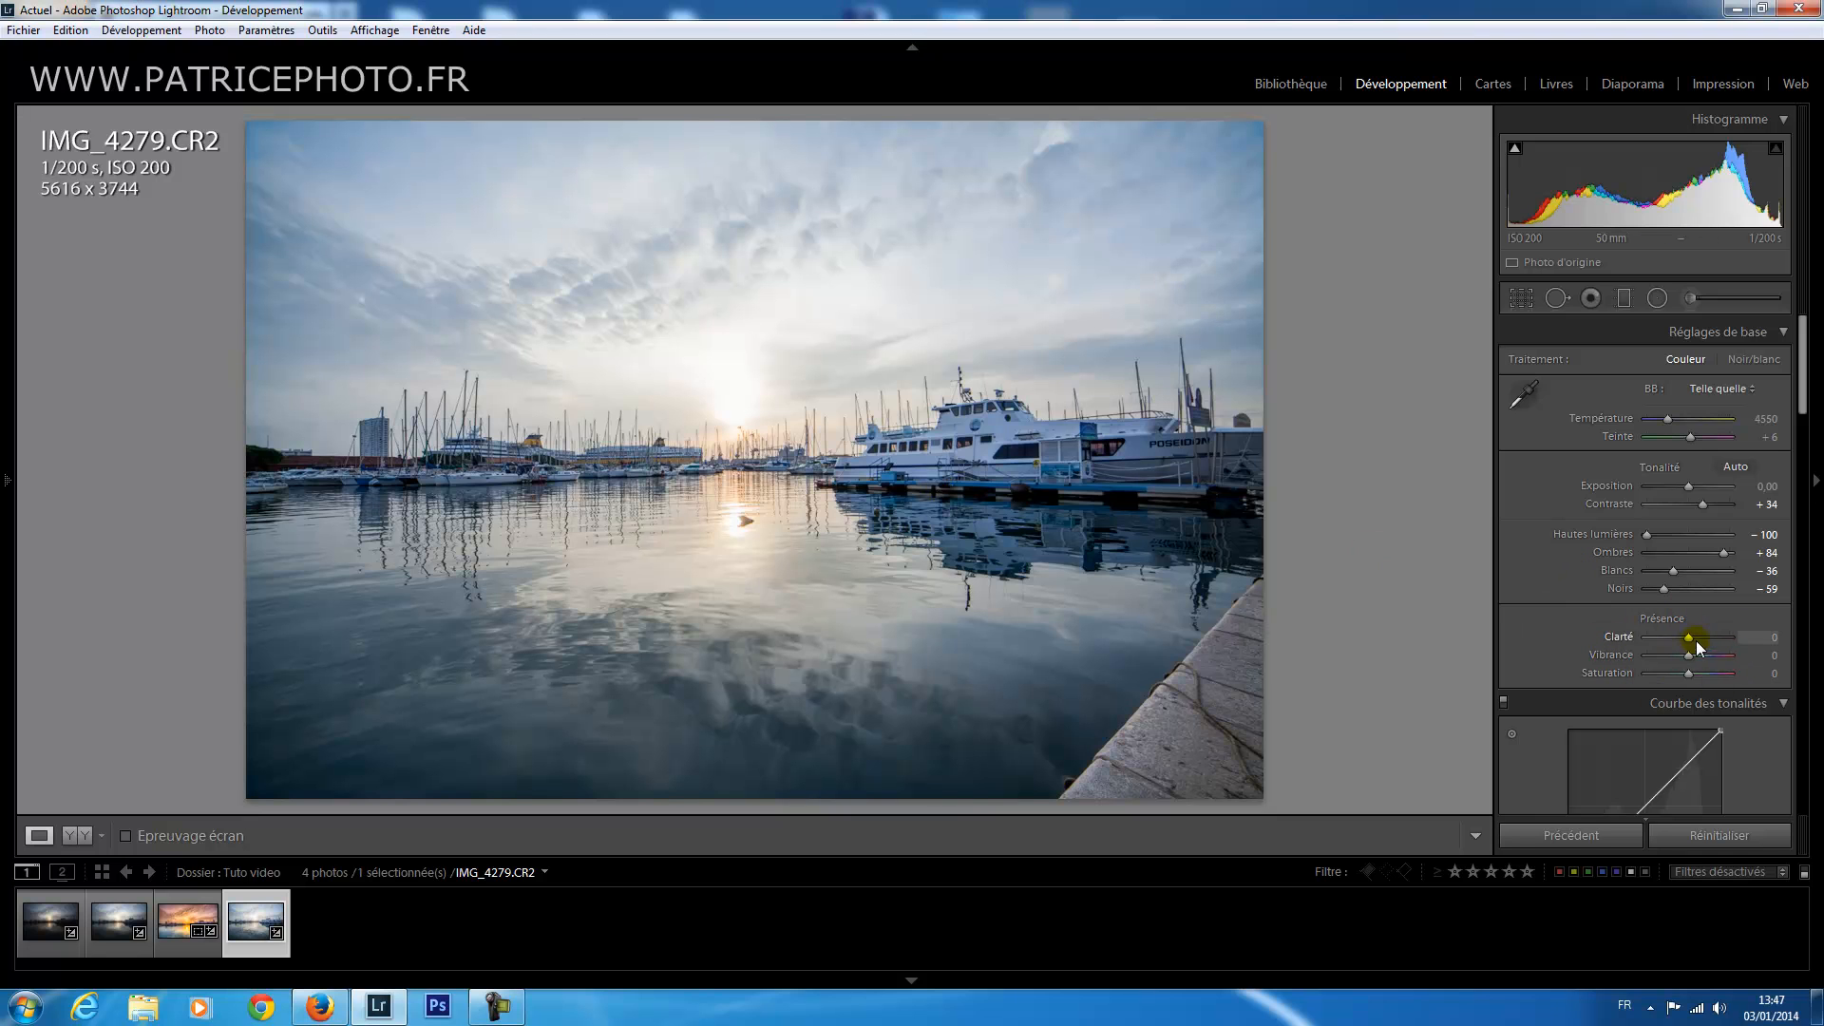
Set the presence values to Clarté +23, Vibrance +16 and Saturation +14, and inspect the boats below the sun up close.
mouse_move(1688, 637)
mouse_down()
mouse_move(1725, 637)
mouse_move(1697, 636)
mouse_up()
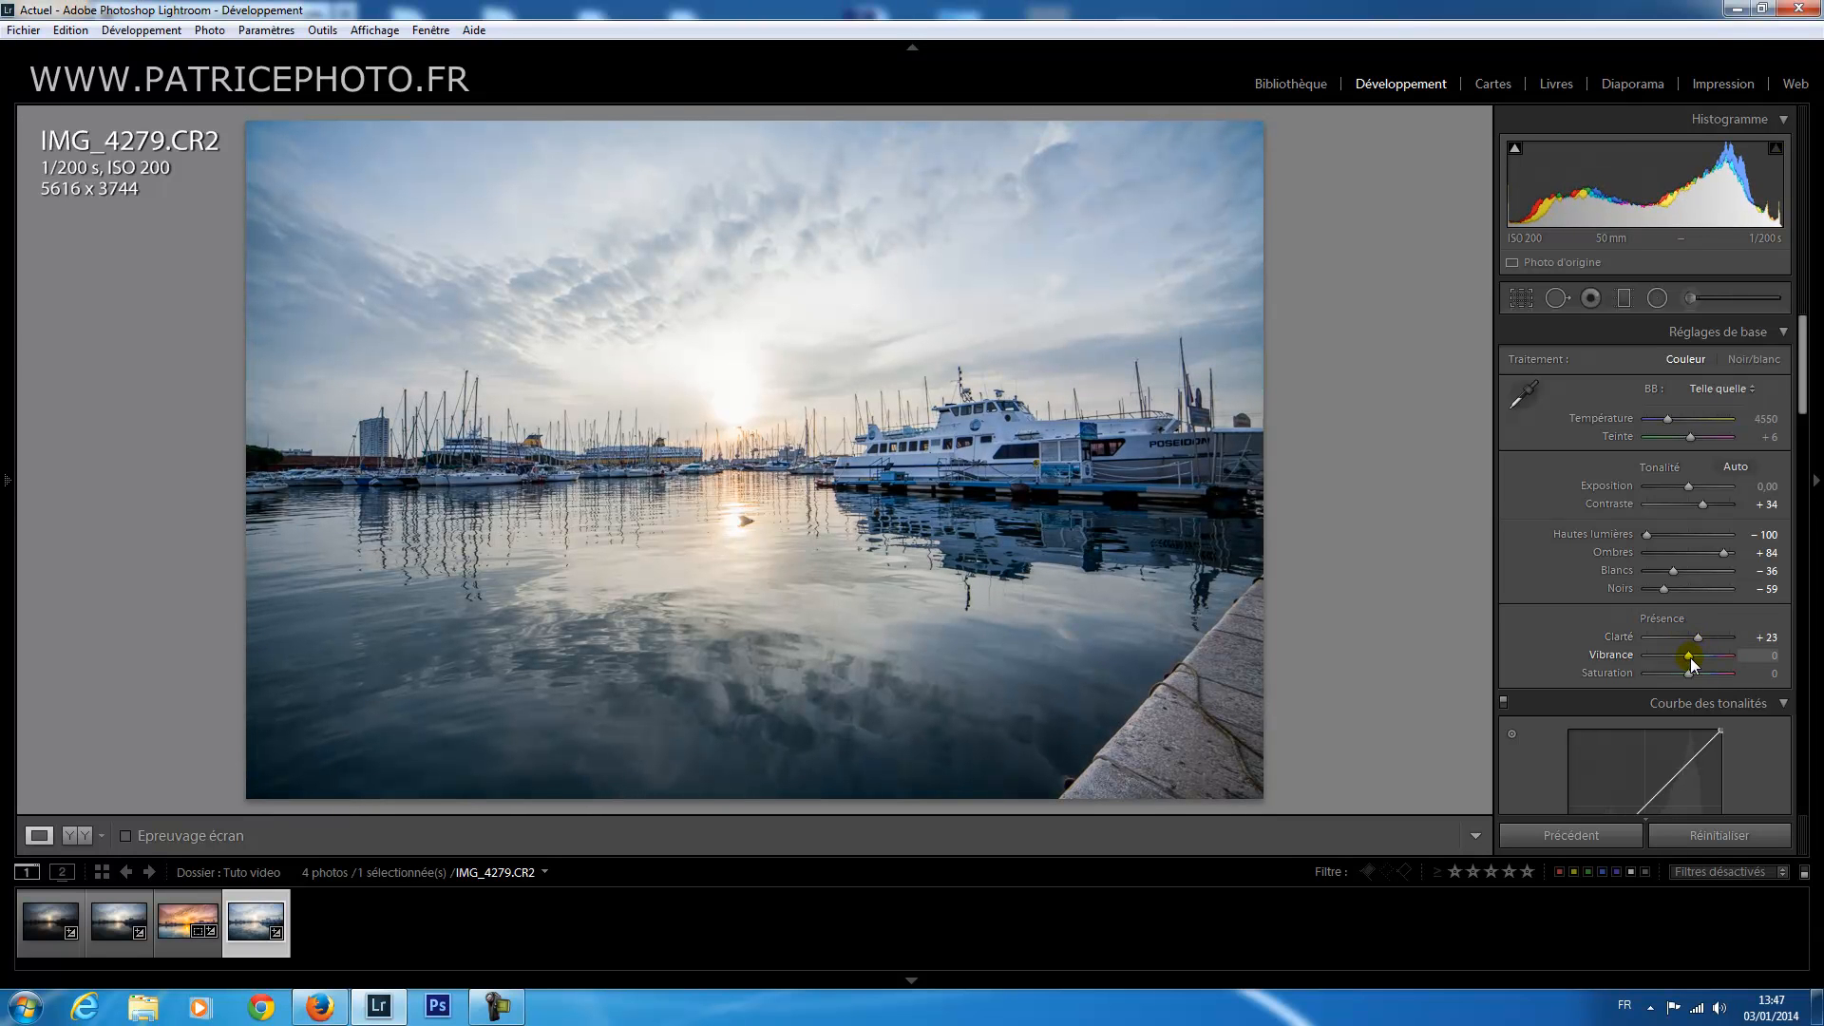
drag(1689, 657, 1696, 674)
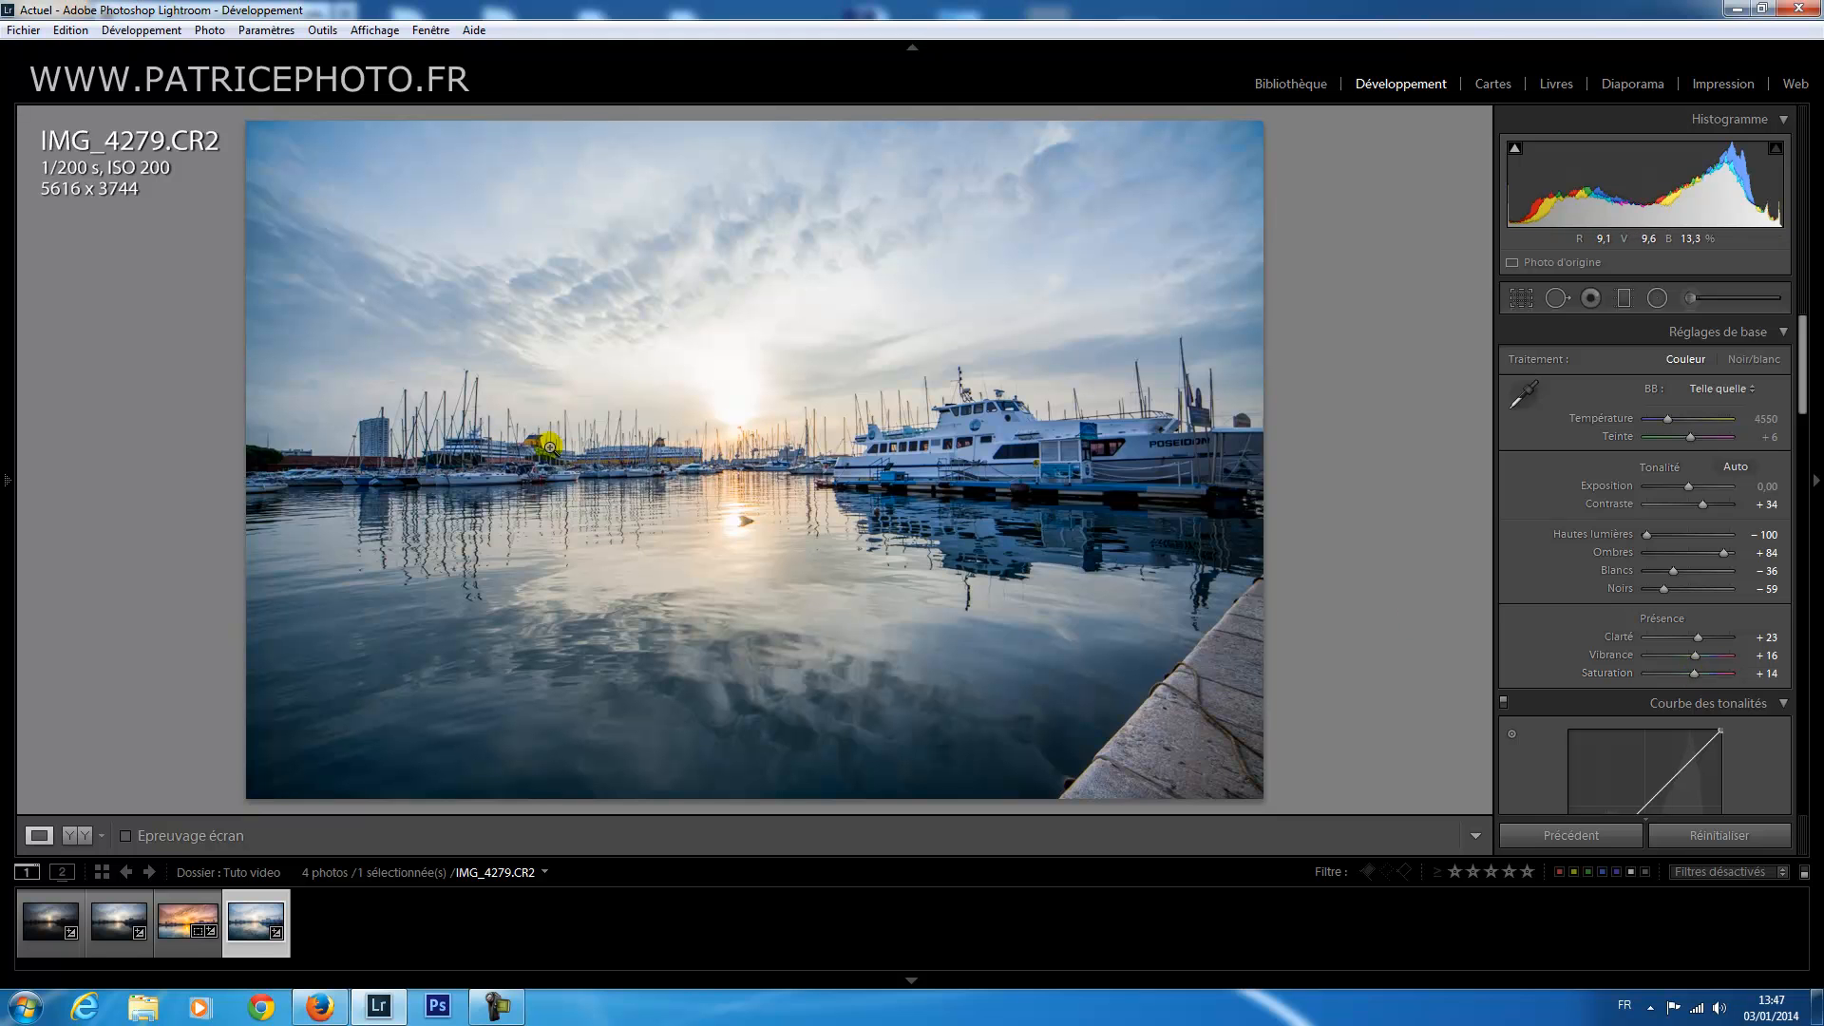
click(731, 467)
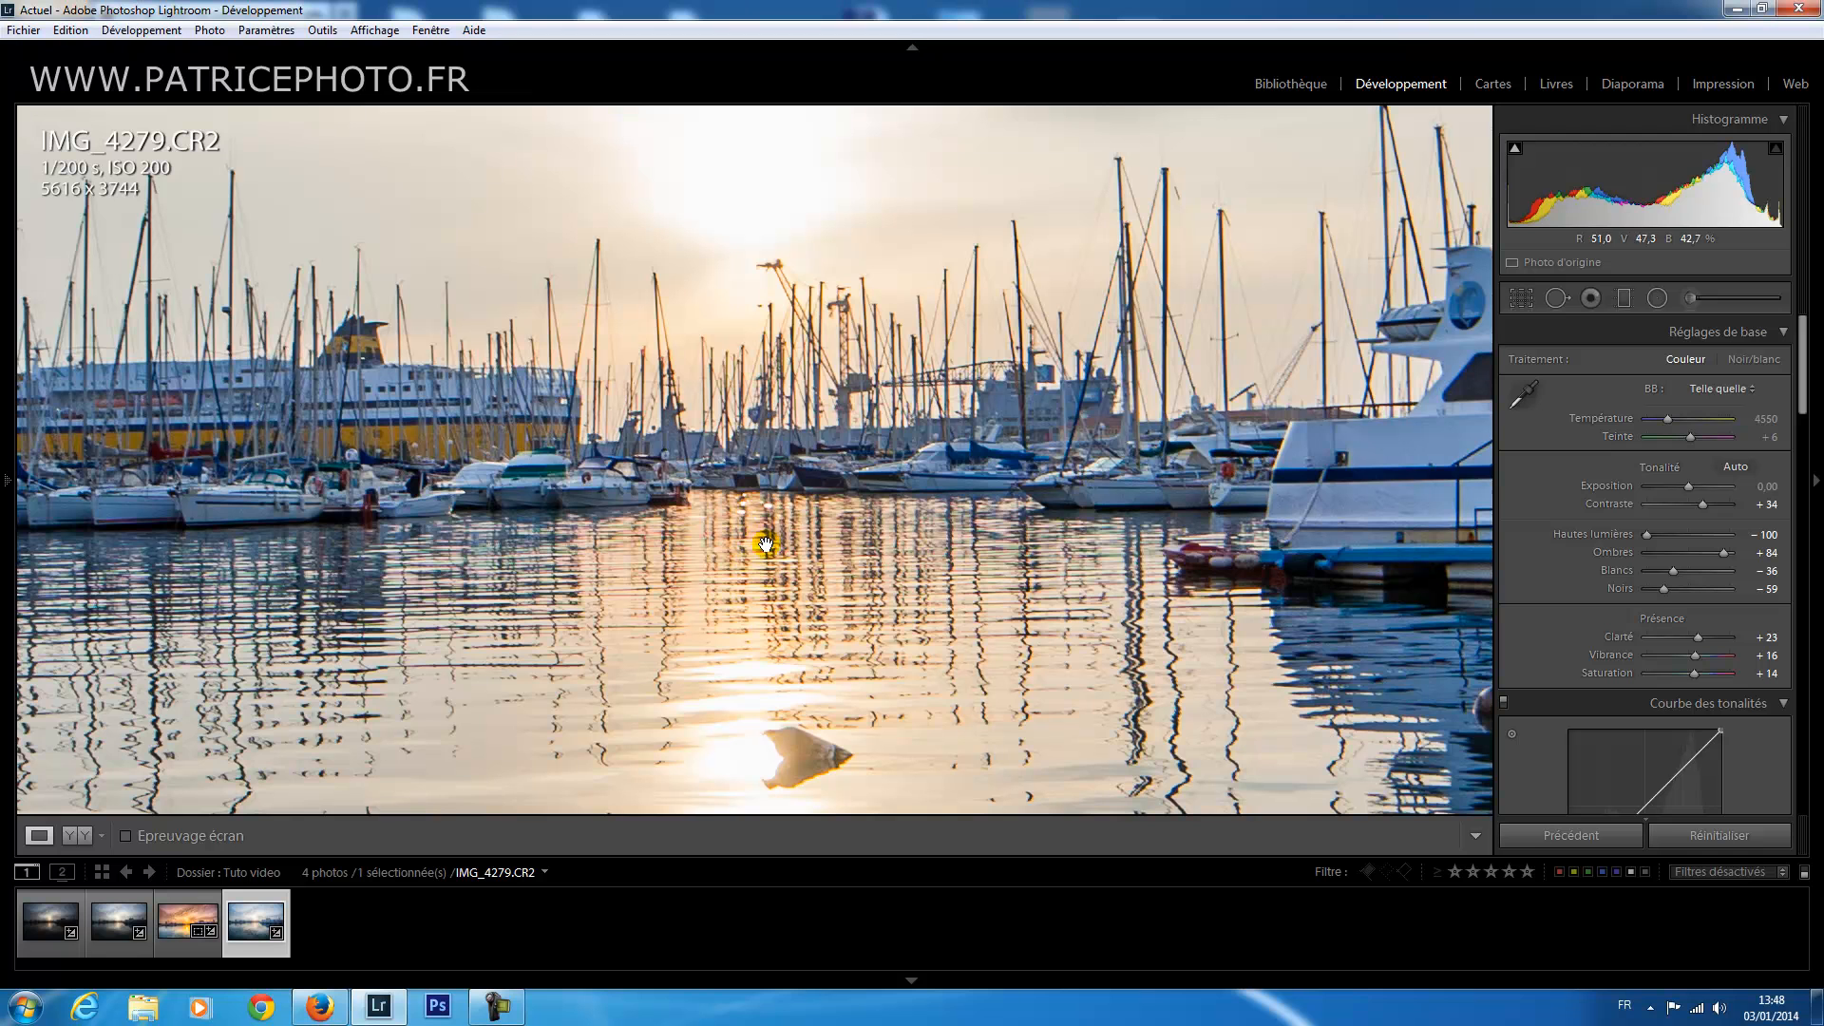
click(760, 389)
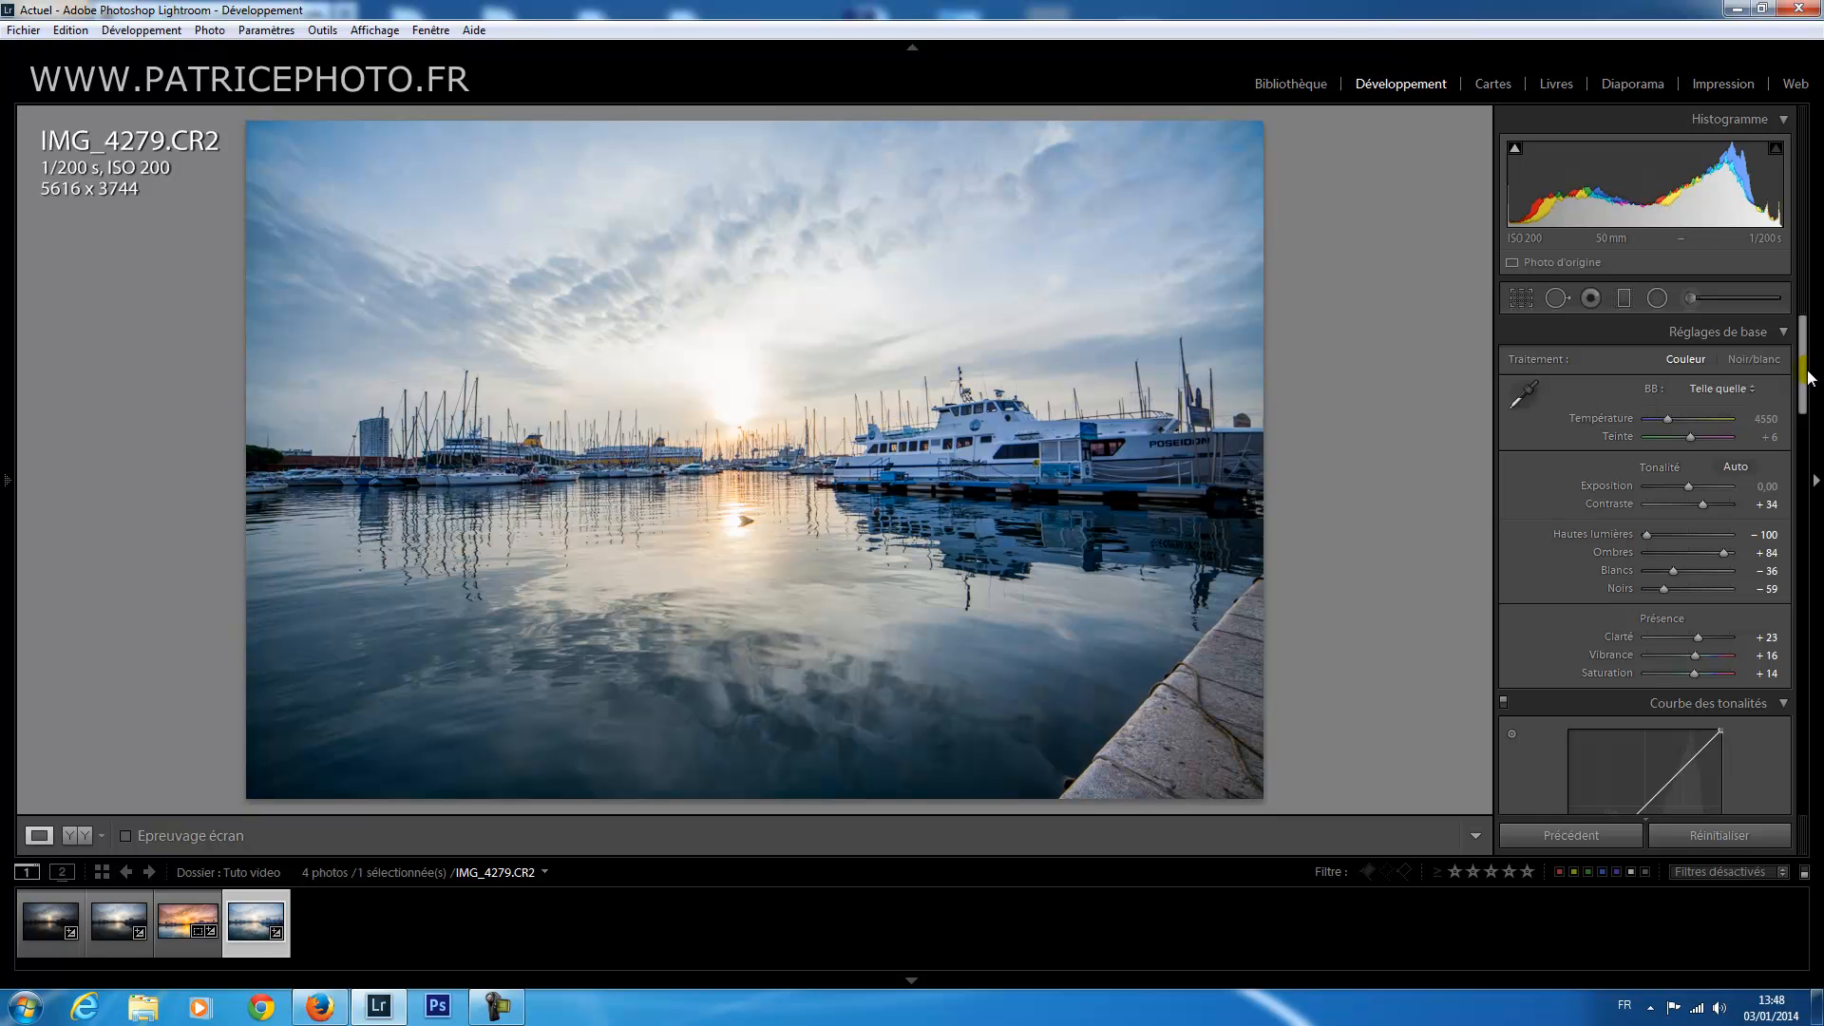
Set the TSL saturation to +30 for red and +32 for orange and yellow, and compare the photo with these adjustments off and on.
drag(1805, 375, 1805, 497)
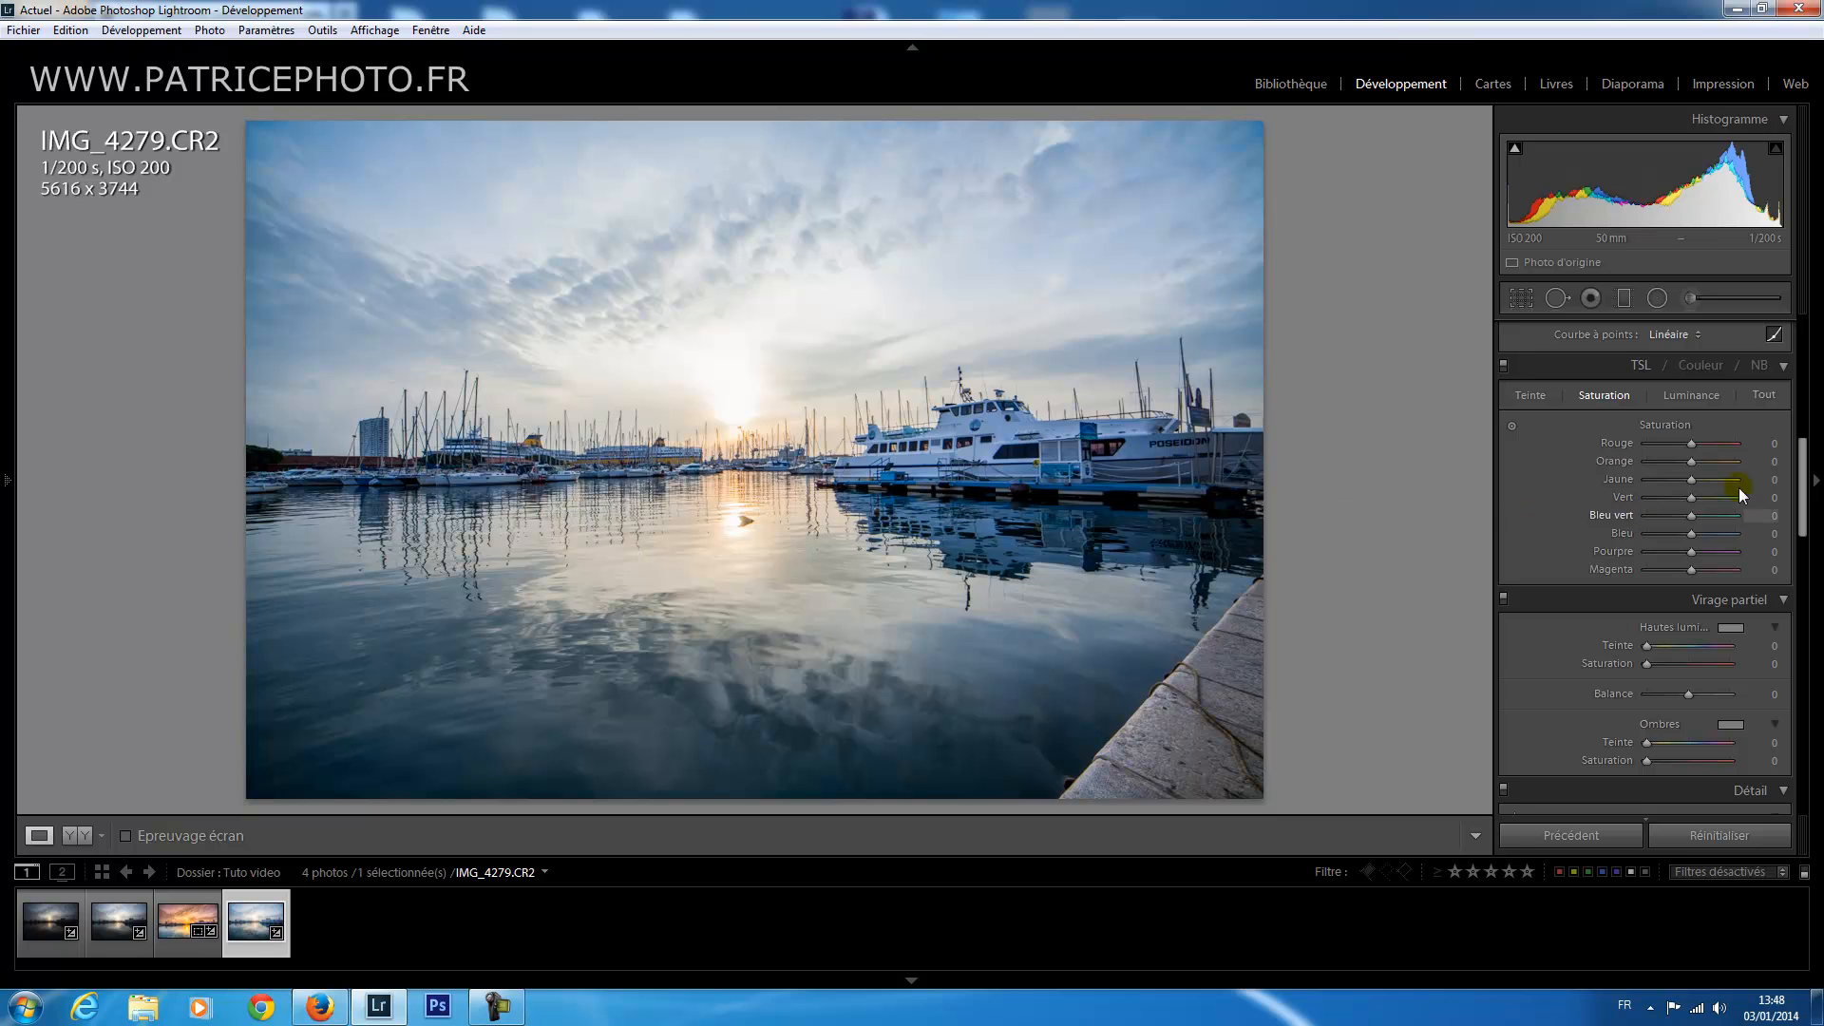
mouse_move(1699, 456)
mouse_down()
mouse_move(1708, 445)
mouse_move(1696, 476)
mouse_move(1708, 462)
mouse_up()
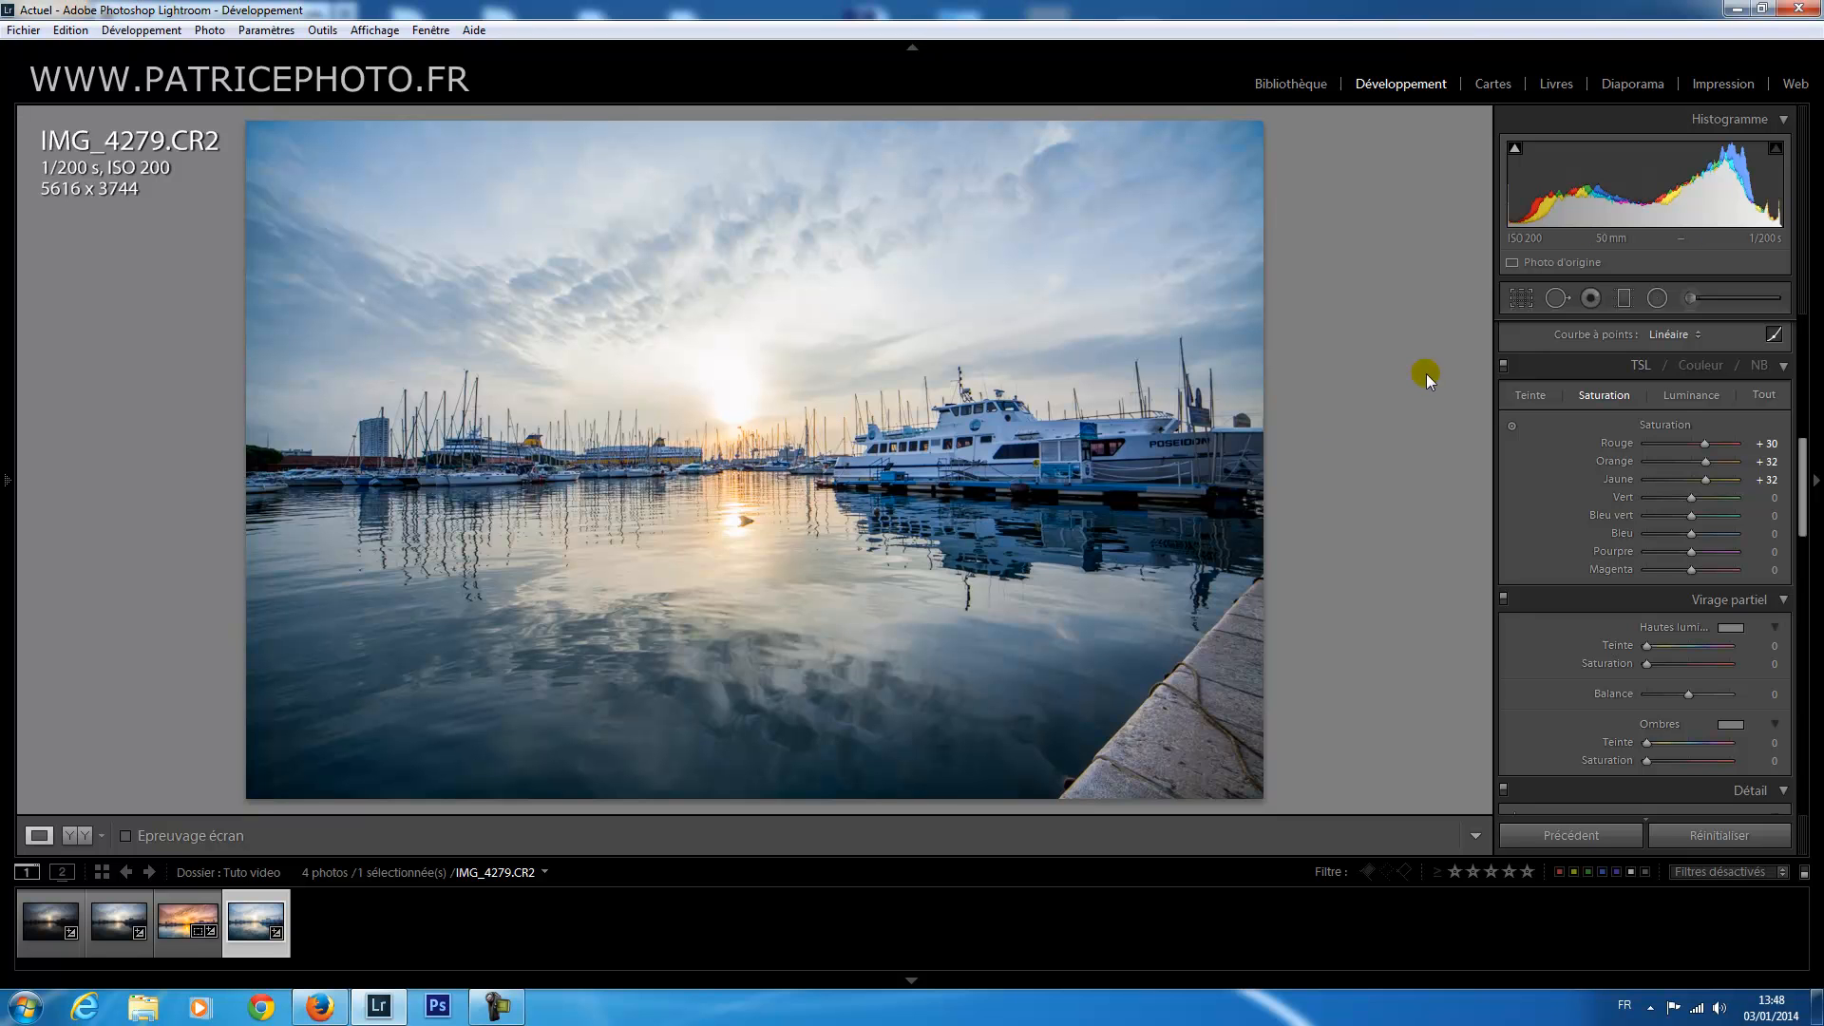
click(1503, 366)
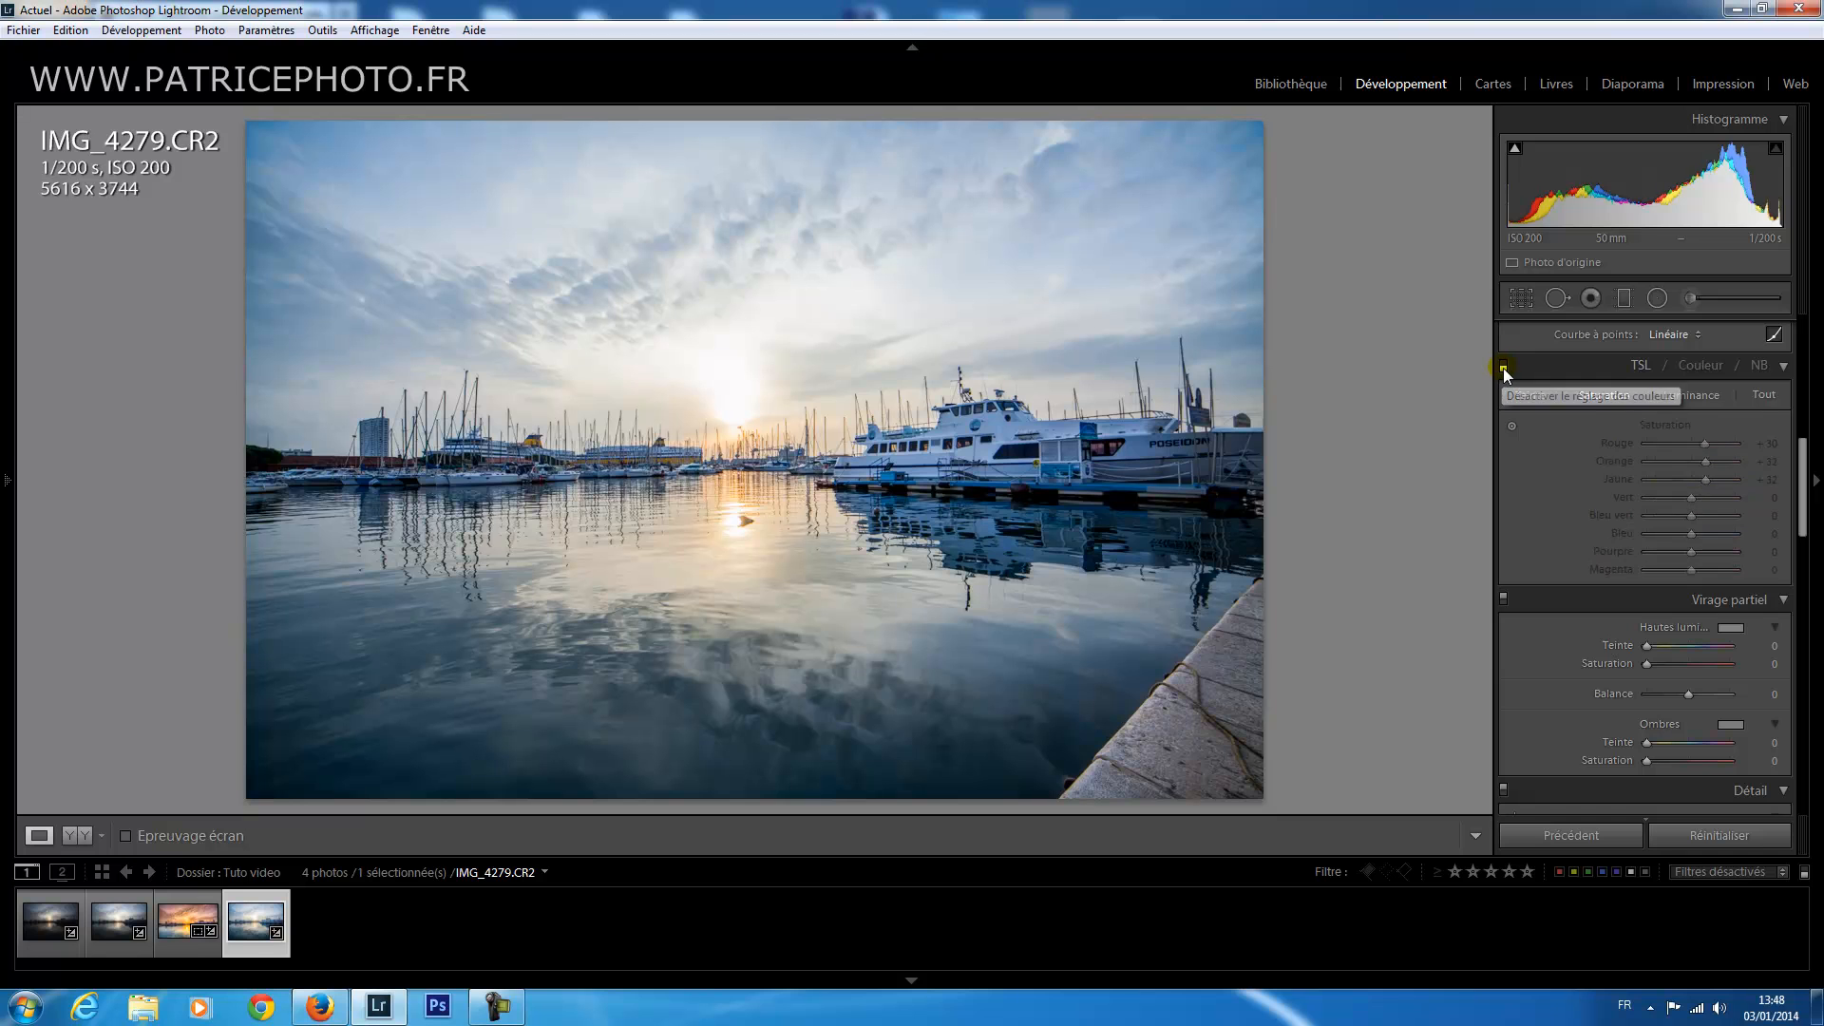
click(1503, 366)
click(1503, 366)
click(1503, 367)
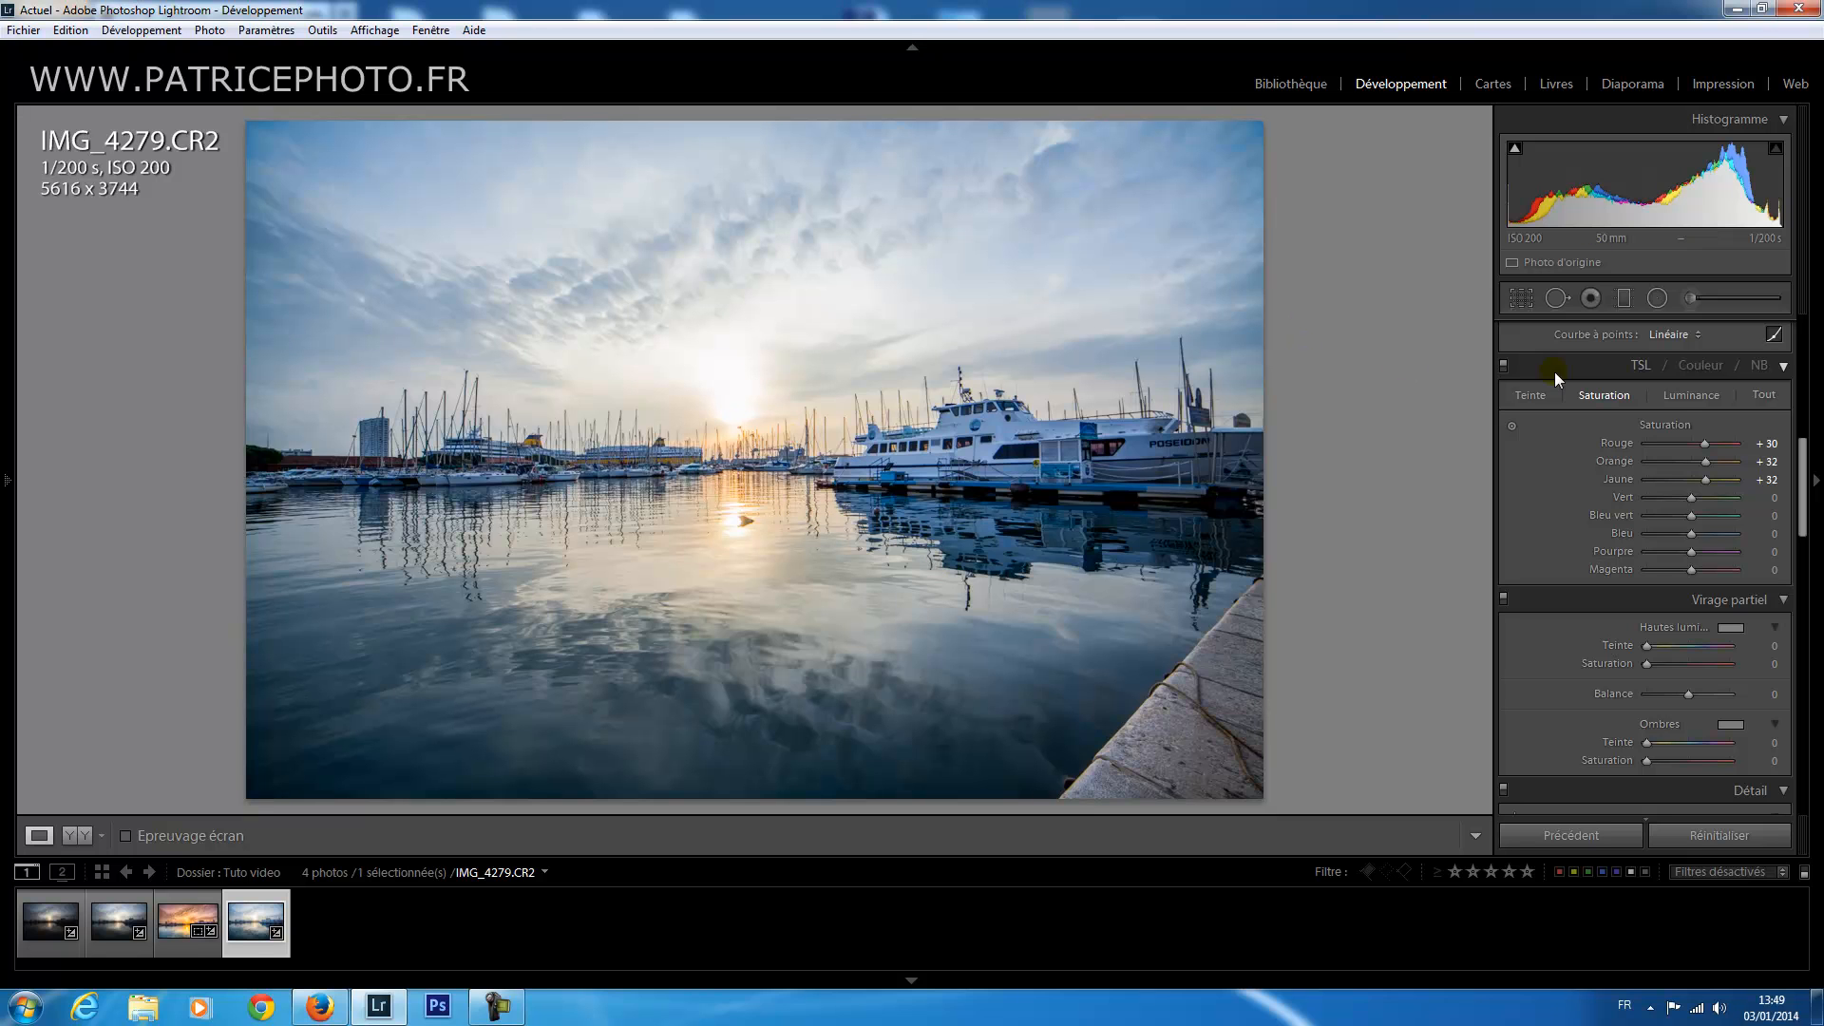
Draw a radial filter on the sun and reshape it into a tall, narrow ellipse centred on the waterline, covering the sun and its reflection.
drag(1804, 451, 1822, 326)
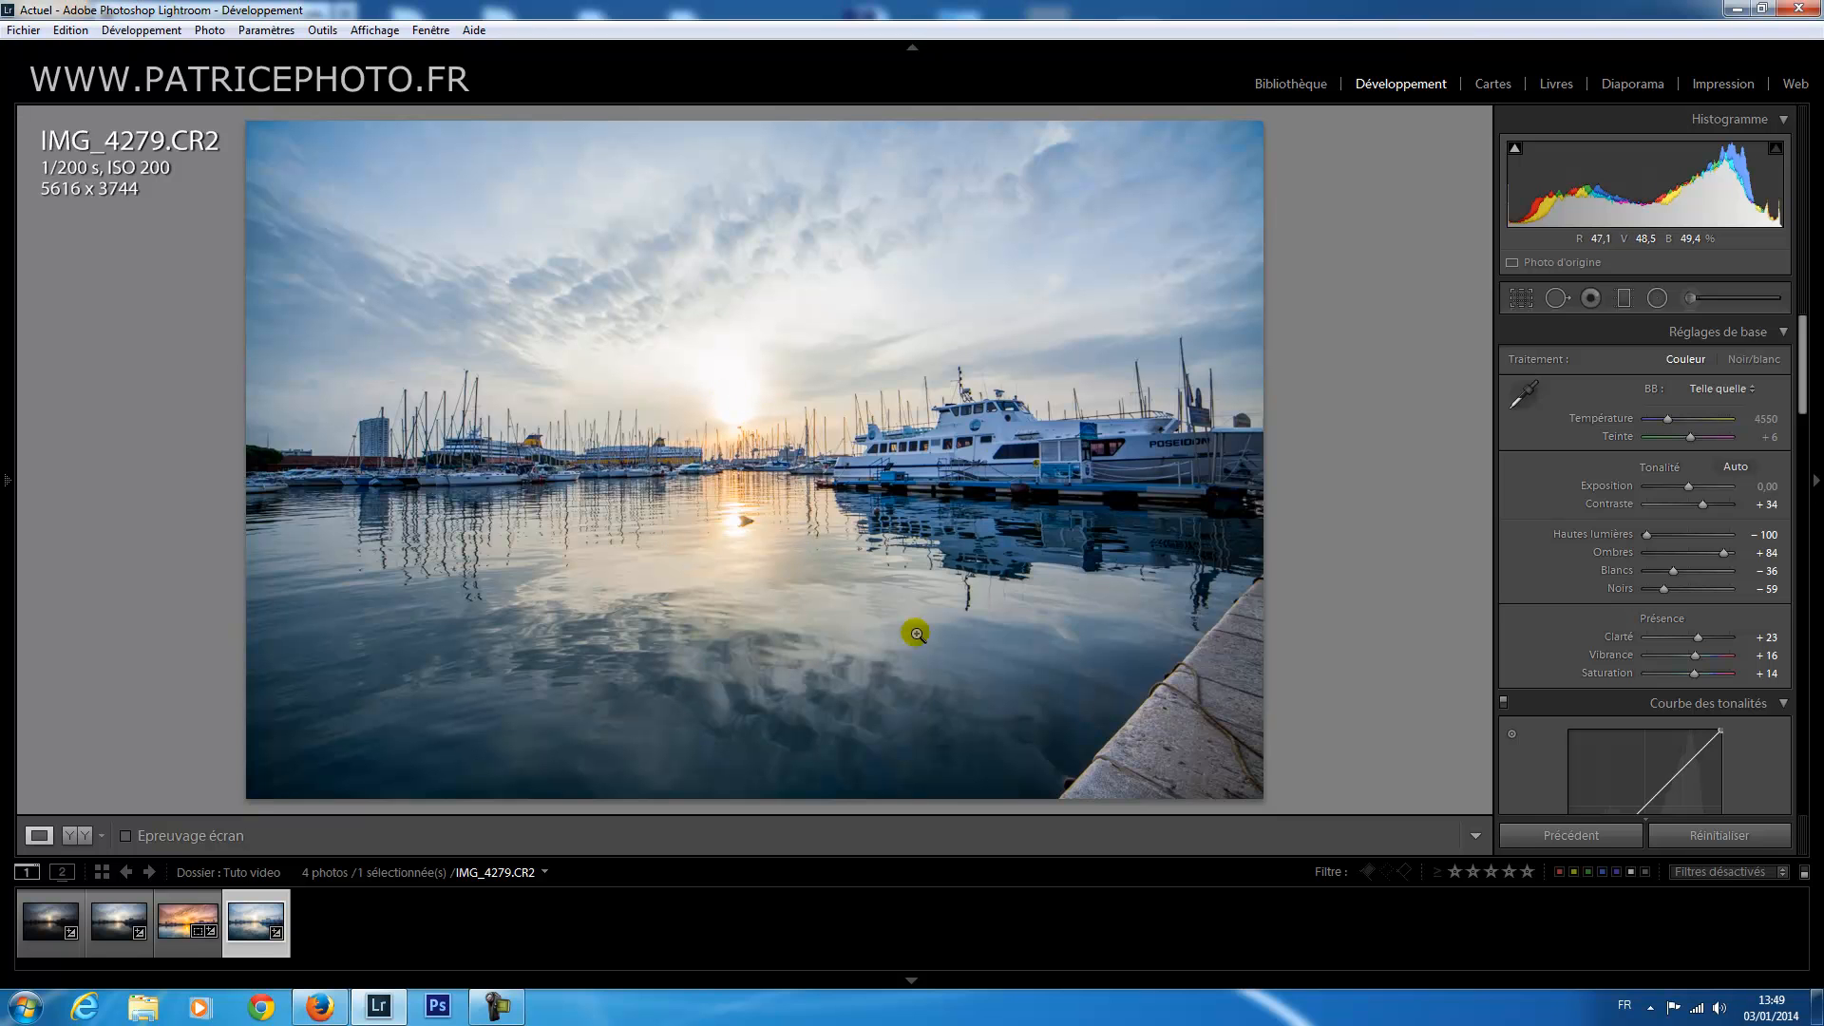
click(1656, 300)
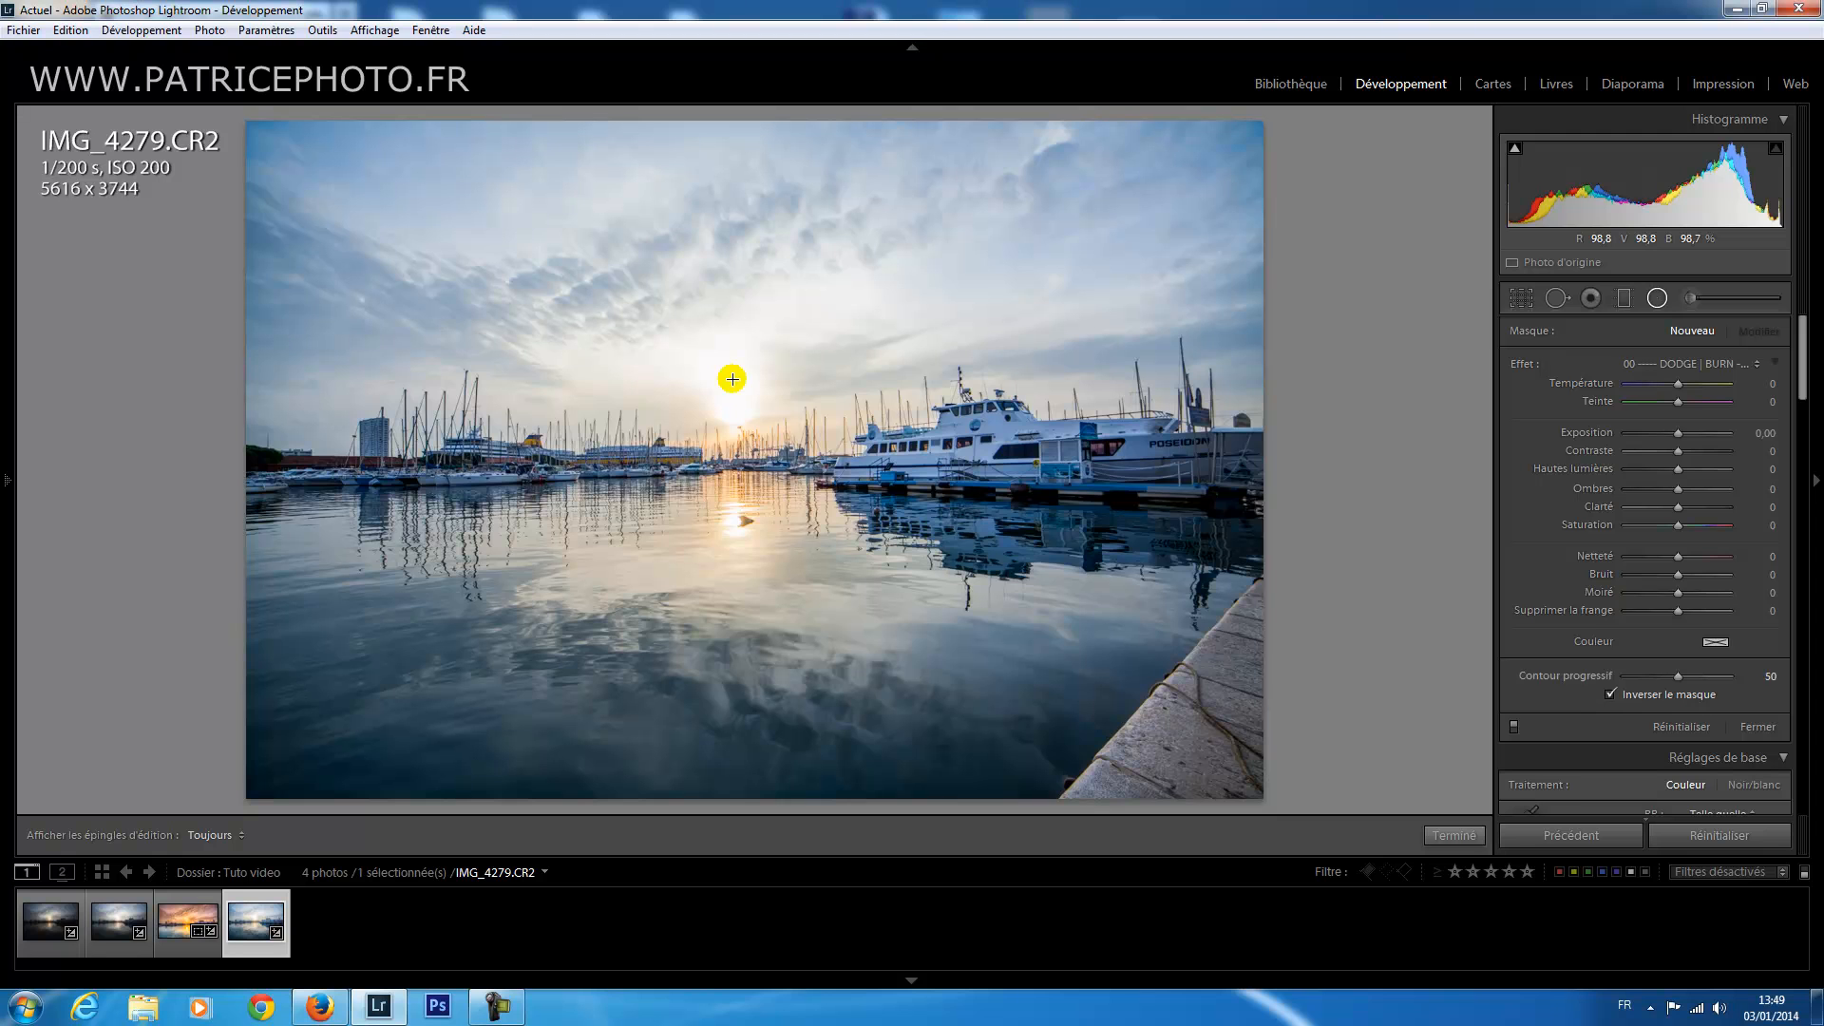
drag(732, 379, 898, 577)
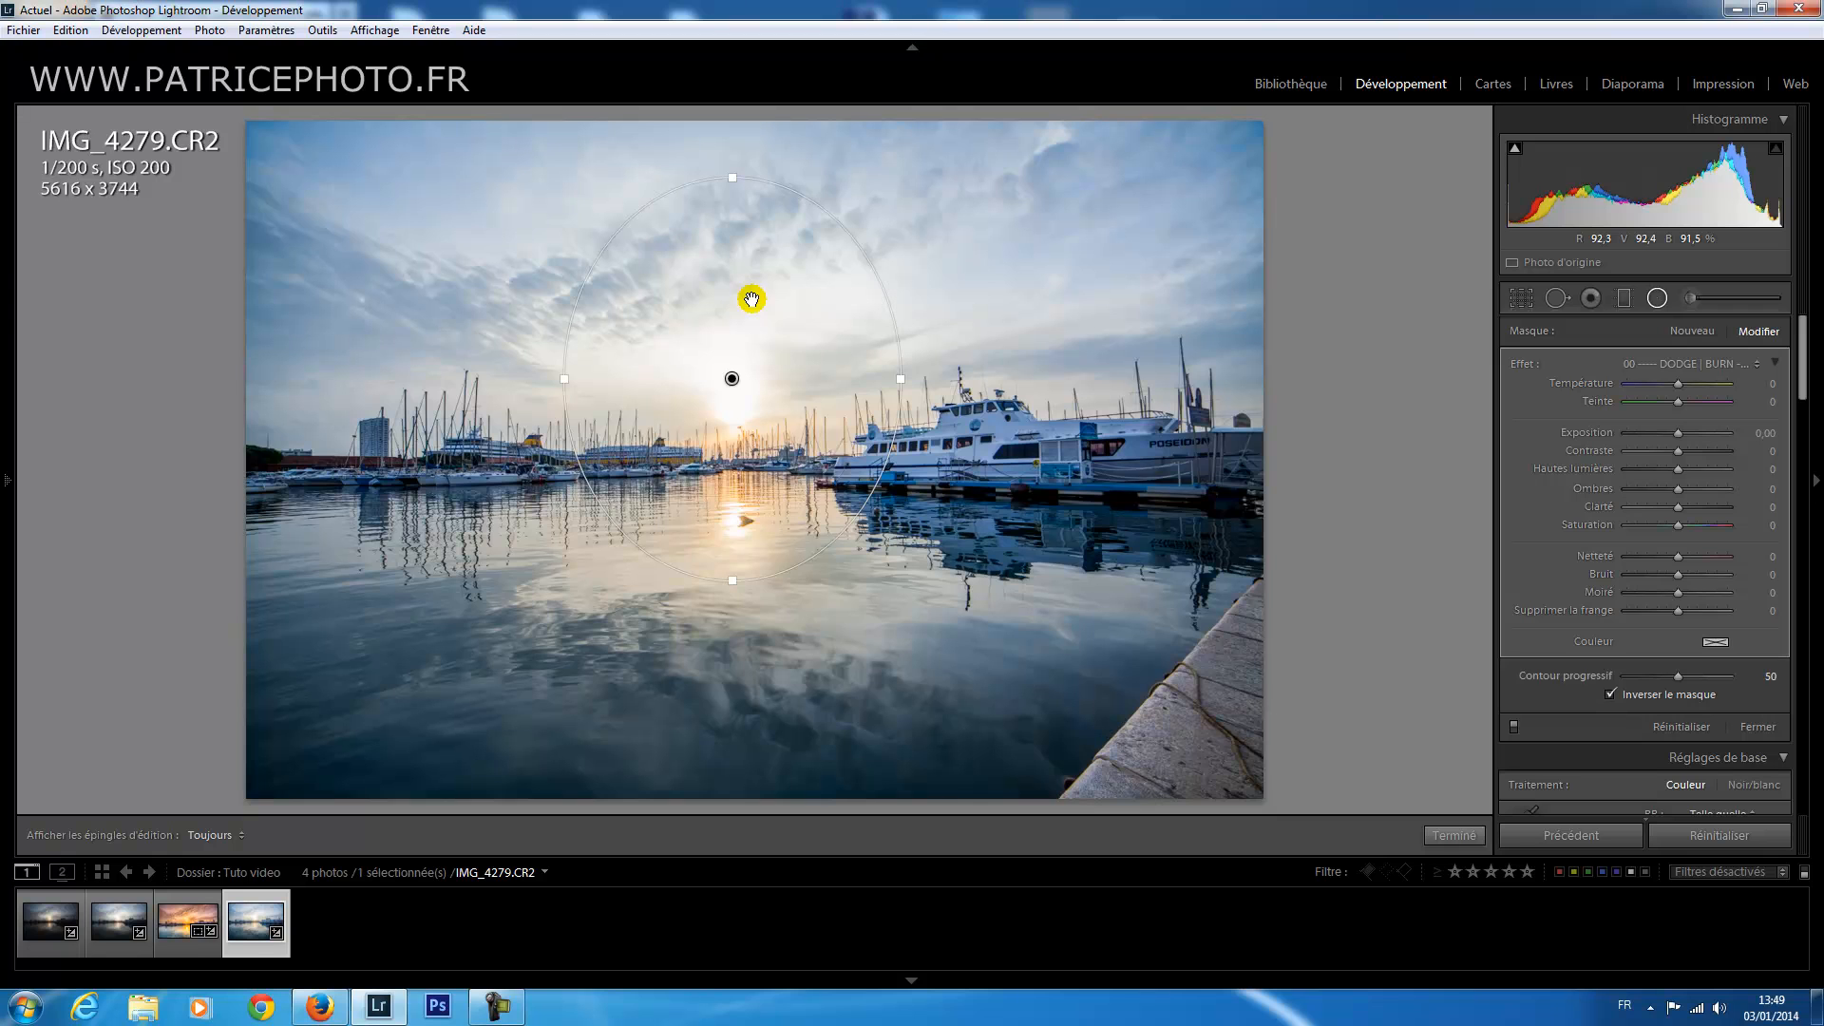
drag(732, 178, 732, 281)
drag(898, 377, 815, 388)
drag(730, 476, 718, 597)
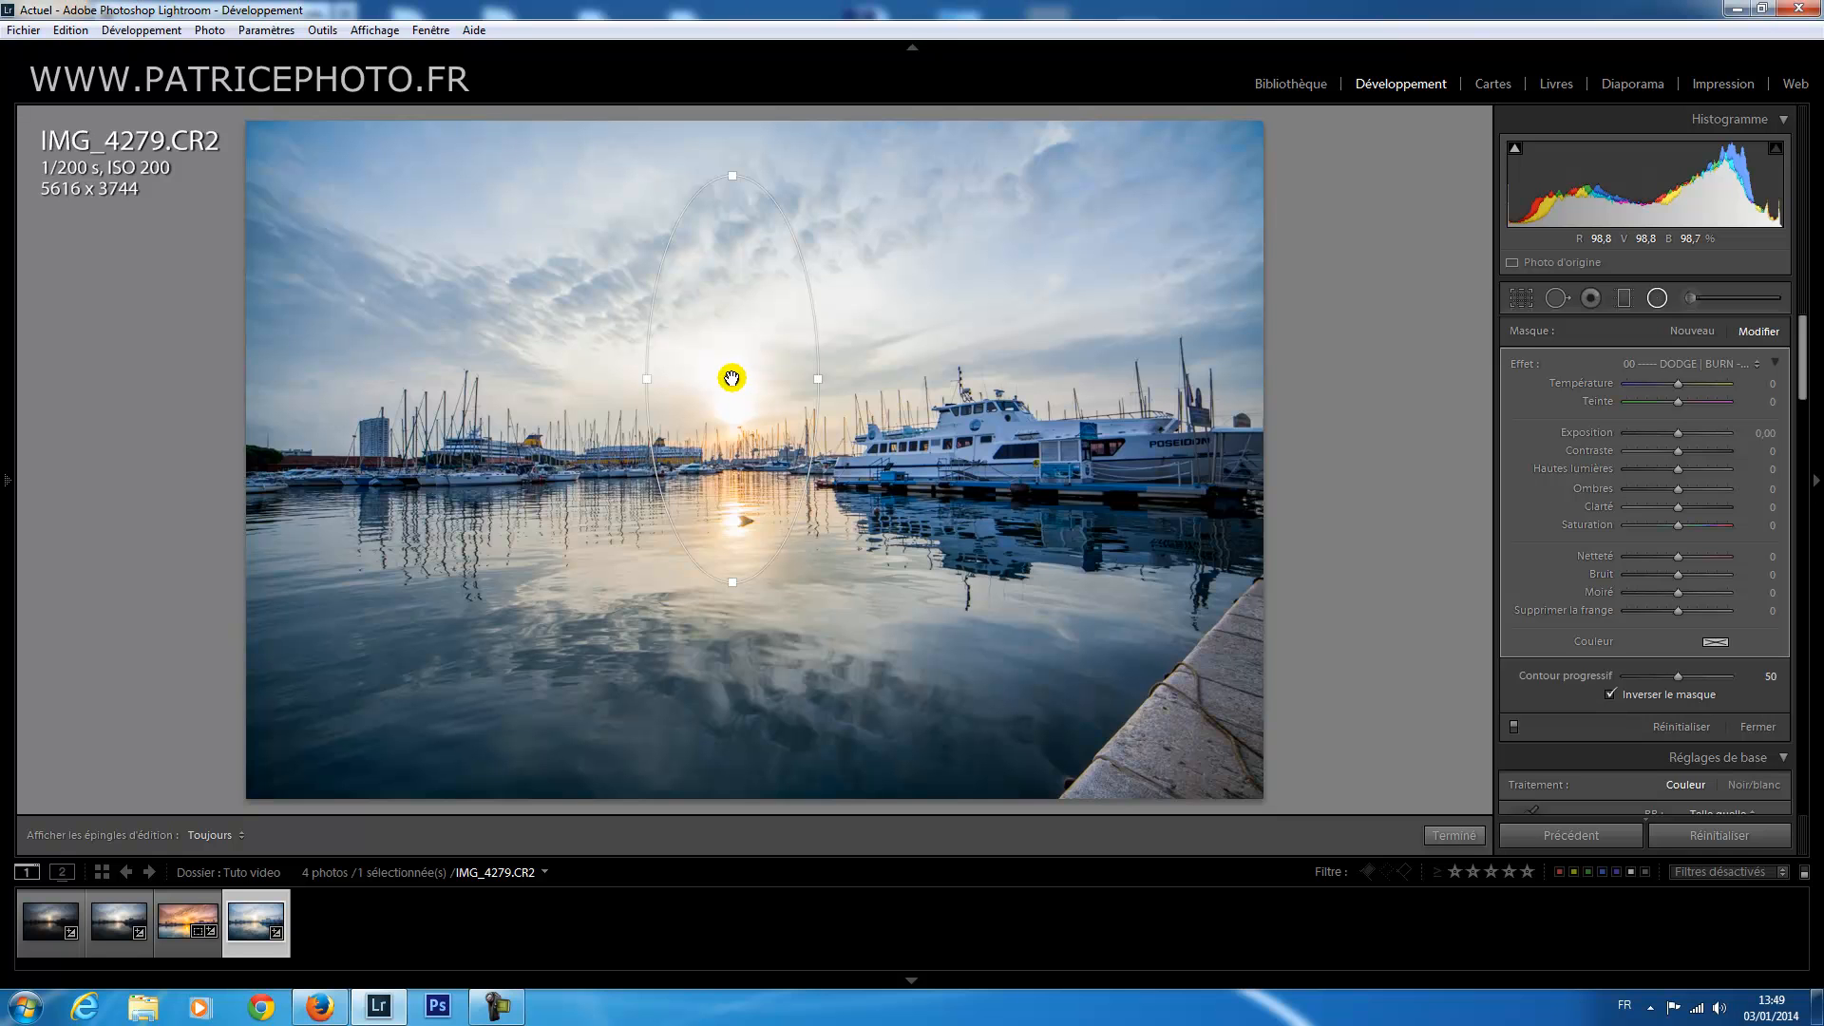
drag(732, 378, 859, 476)
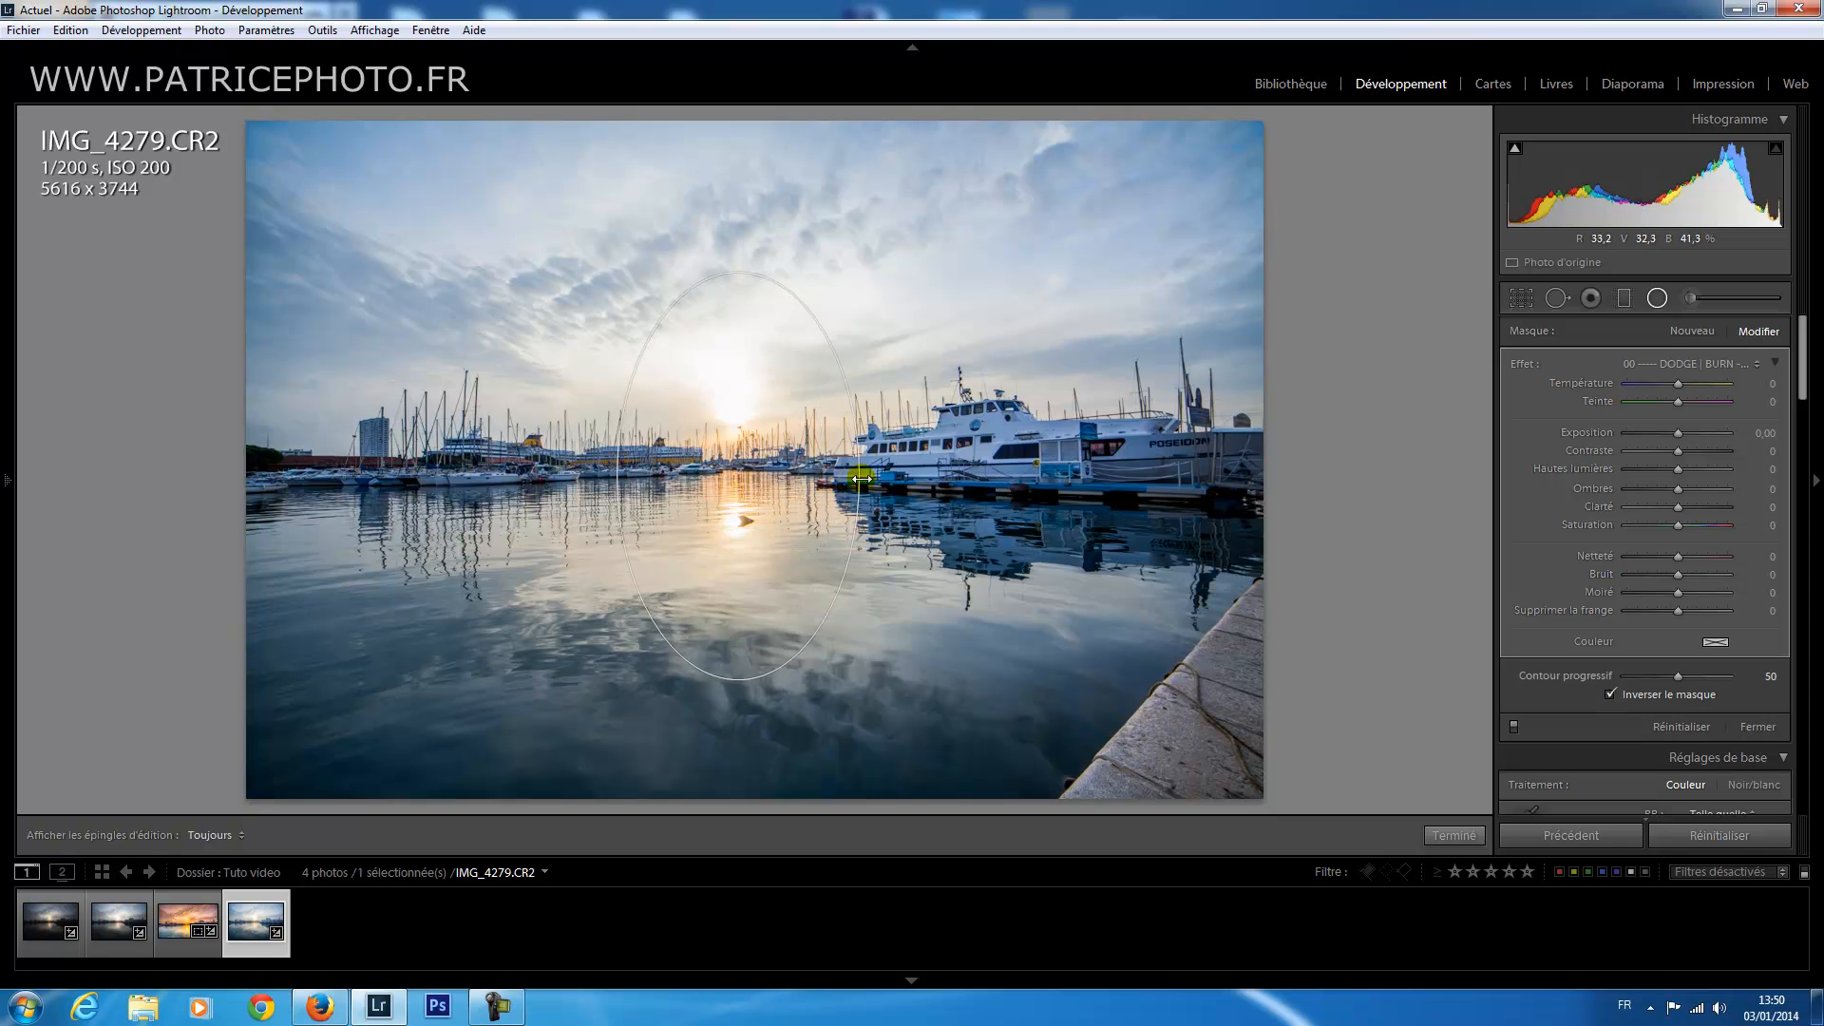
drag(738, 681, 734, 776)
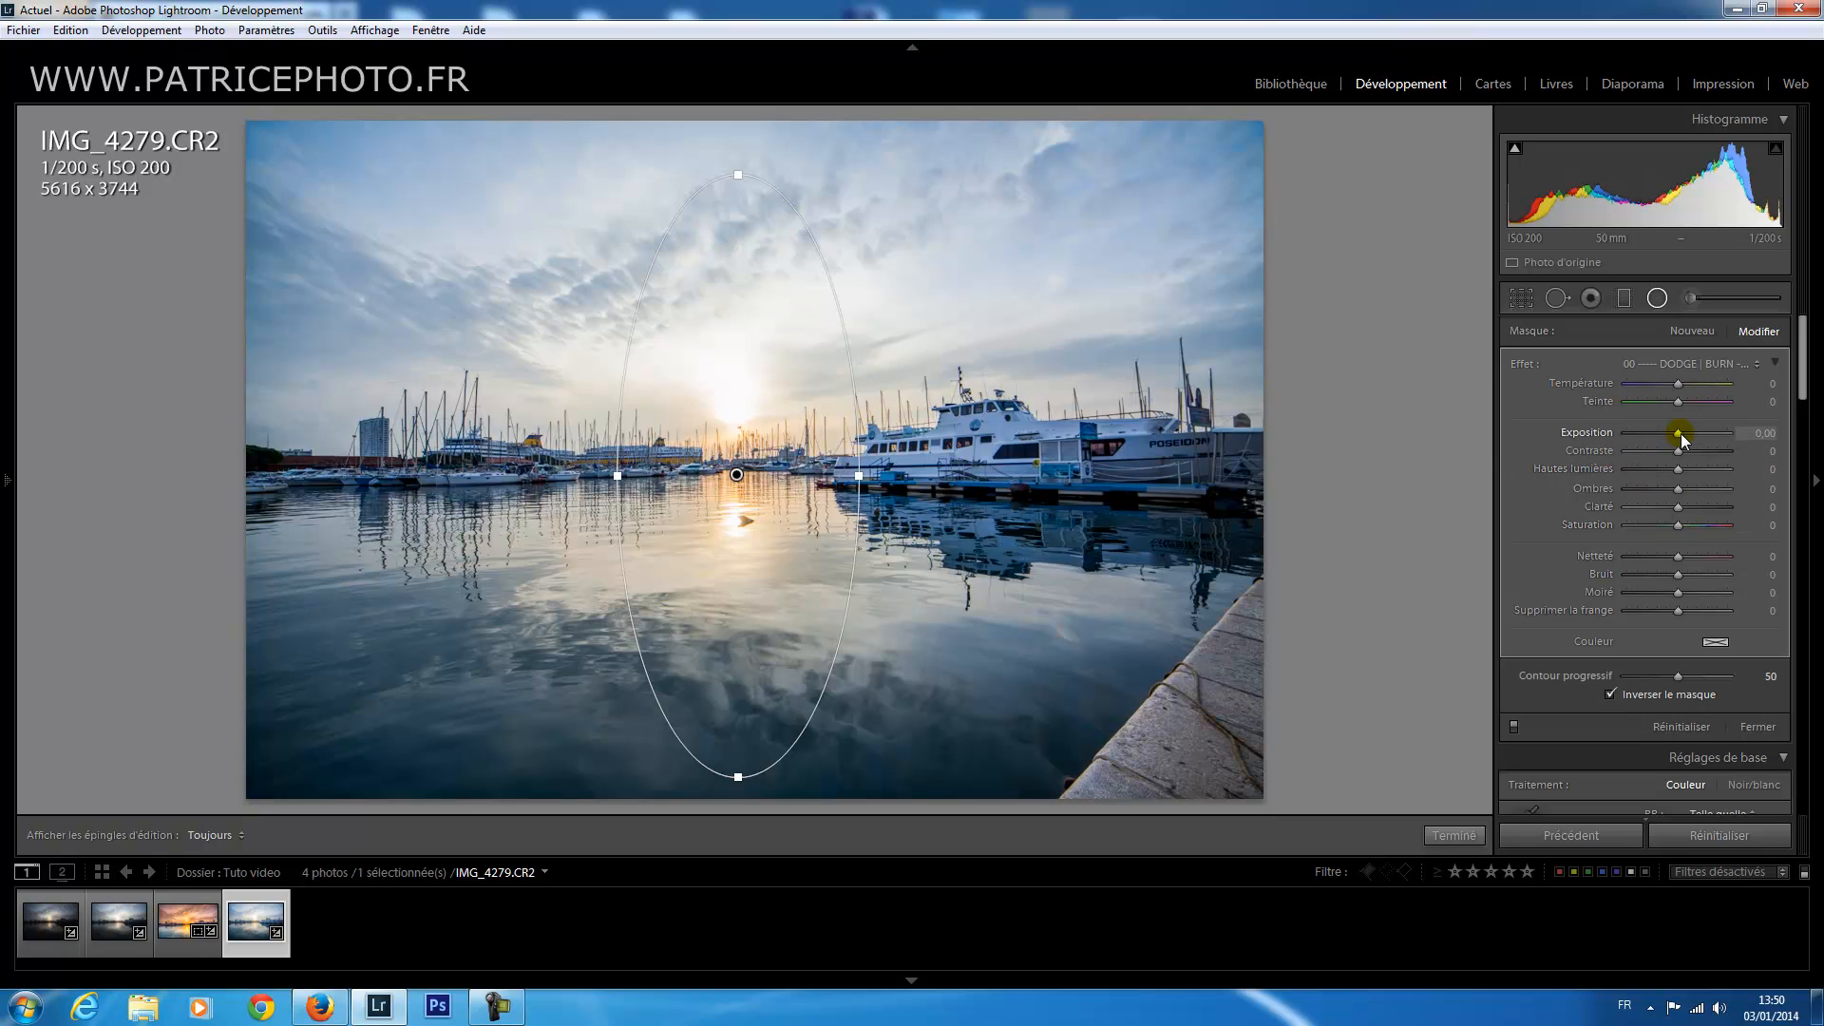
Try the radial filter's edge softness (Contour progressif) at 0 and 50 with a test exposure of -1,98, and reset the exposure.
mouse_move(1679, 434)
mouse_down()
mouse_move(1637, 435)
mouse_move(1654, 437)
mouse_up()
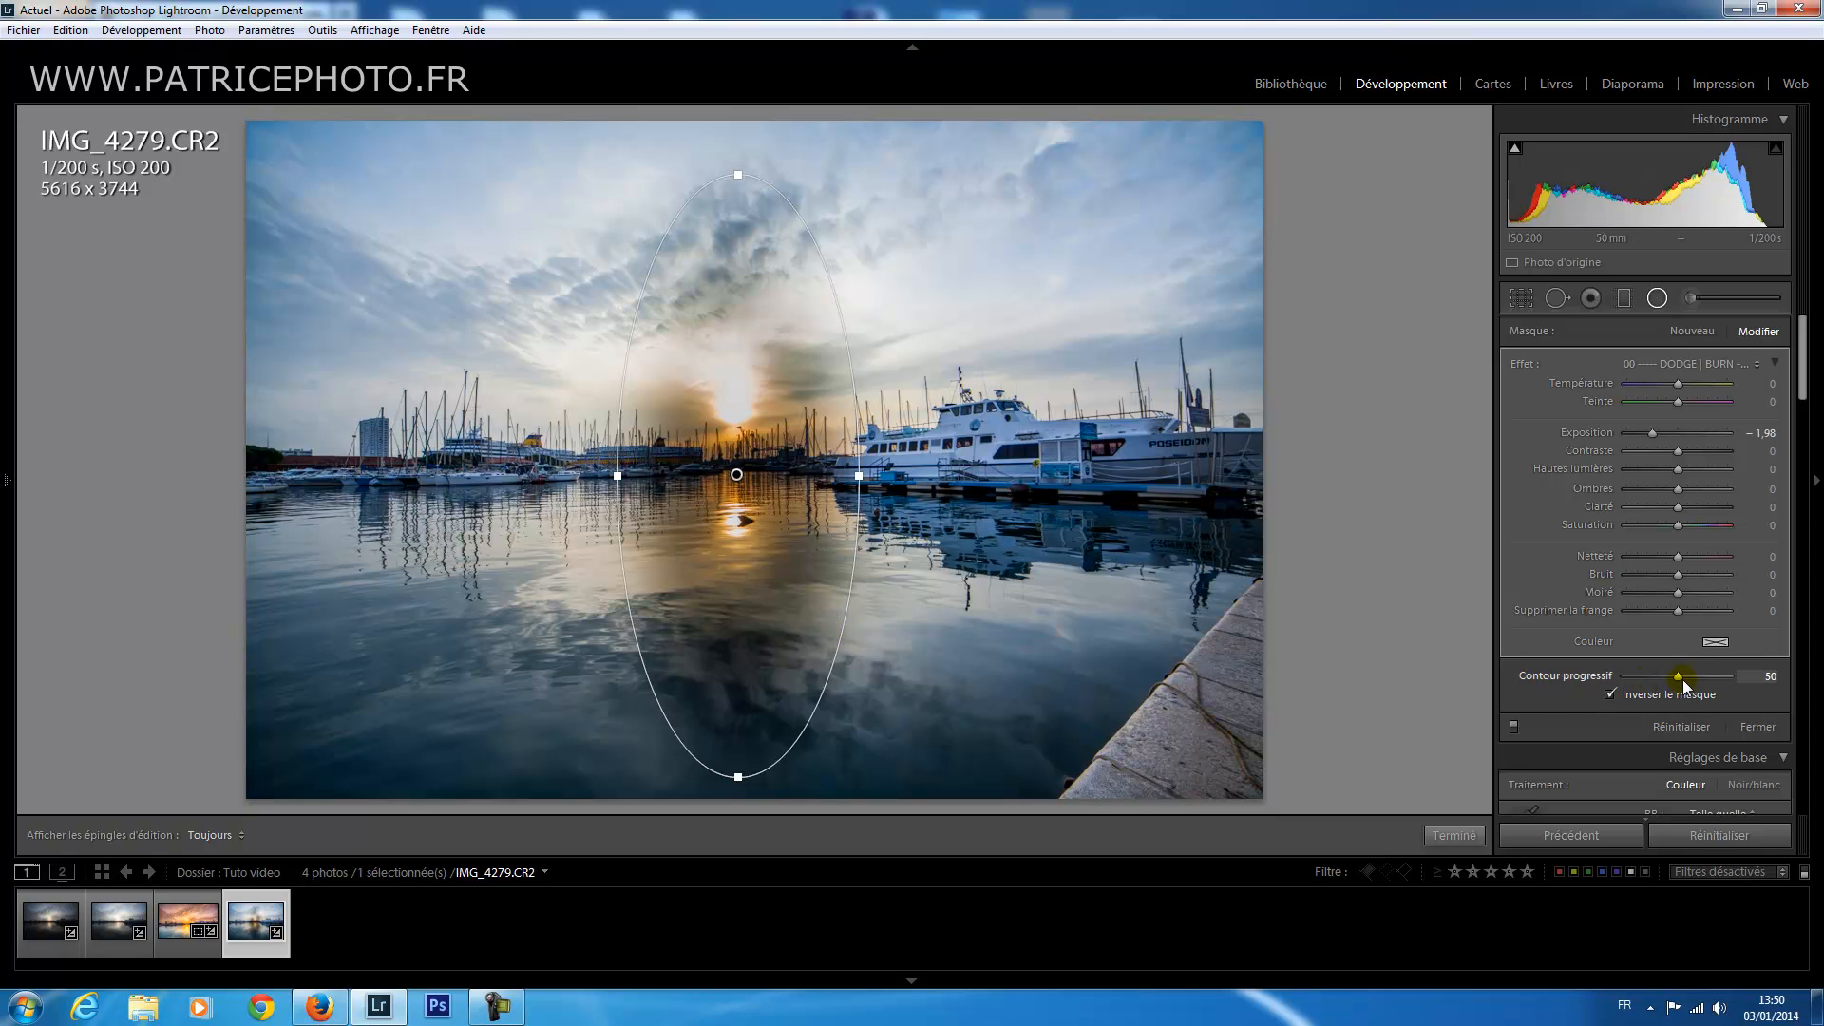
drag(1678, 680, 1620, 680)
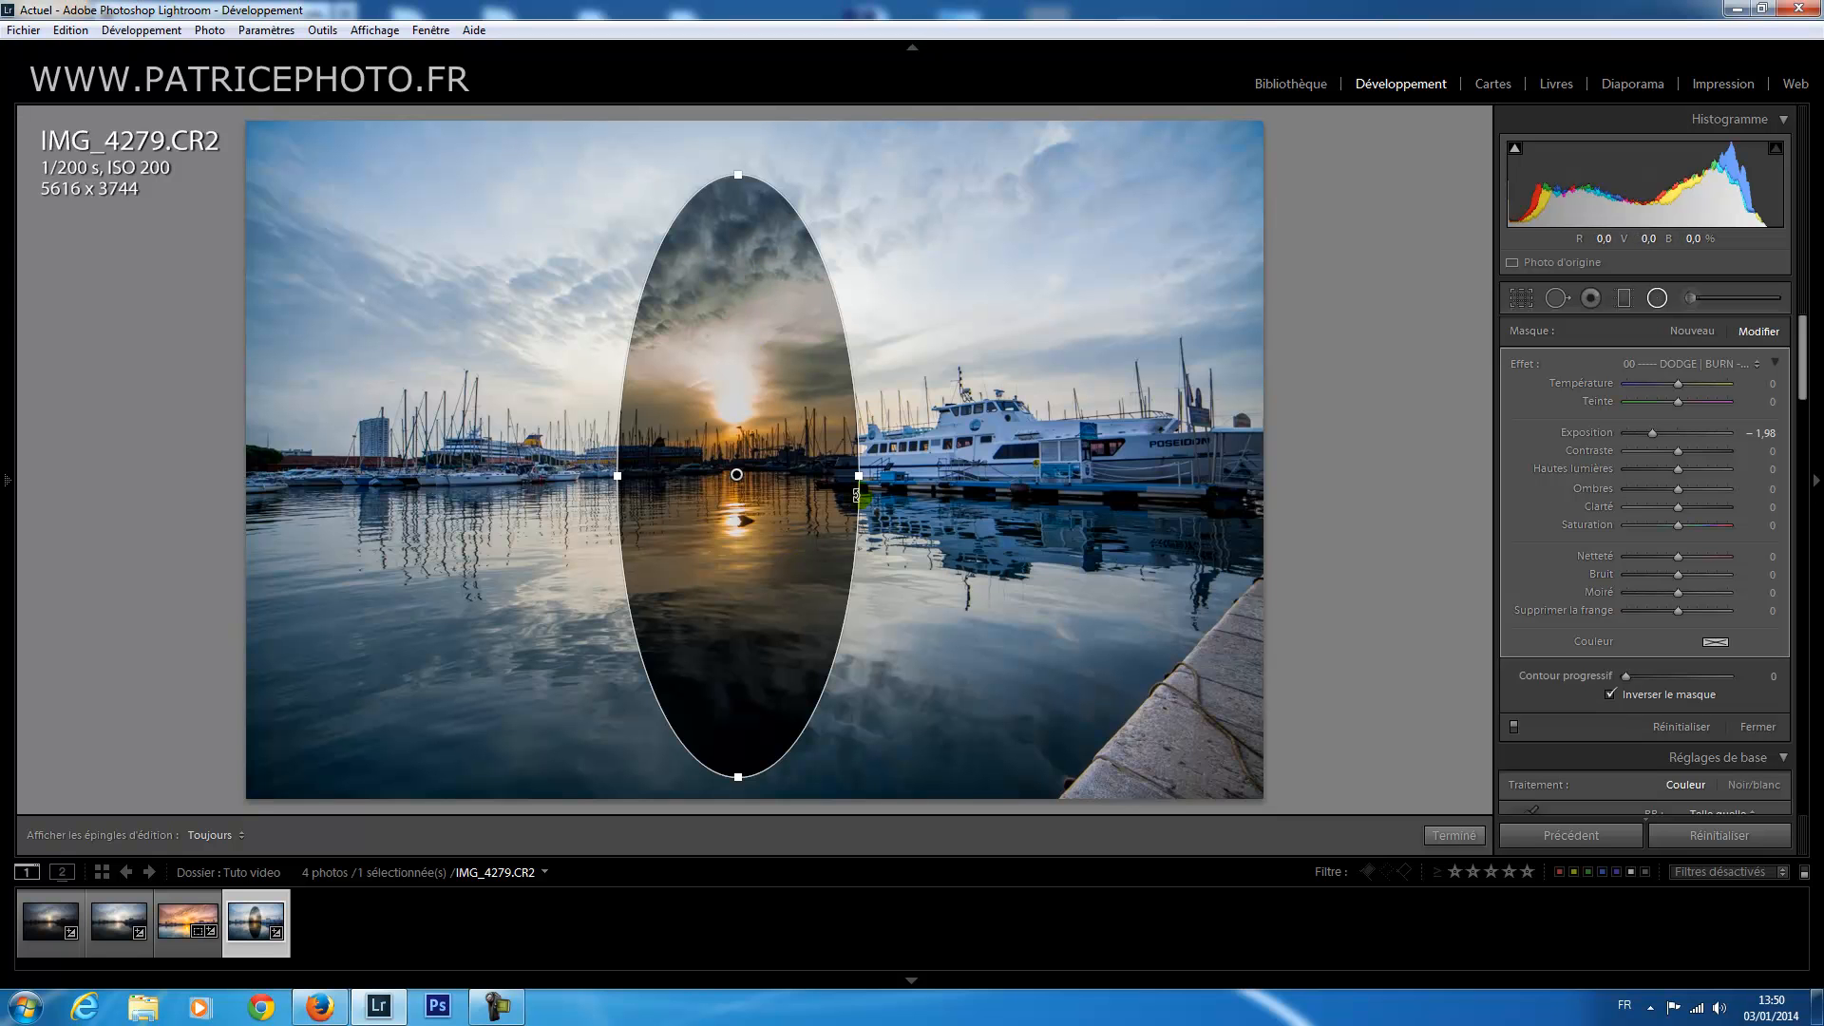
drag(1626, 678, 1667, 684)
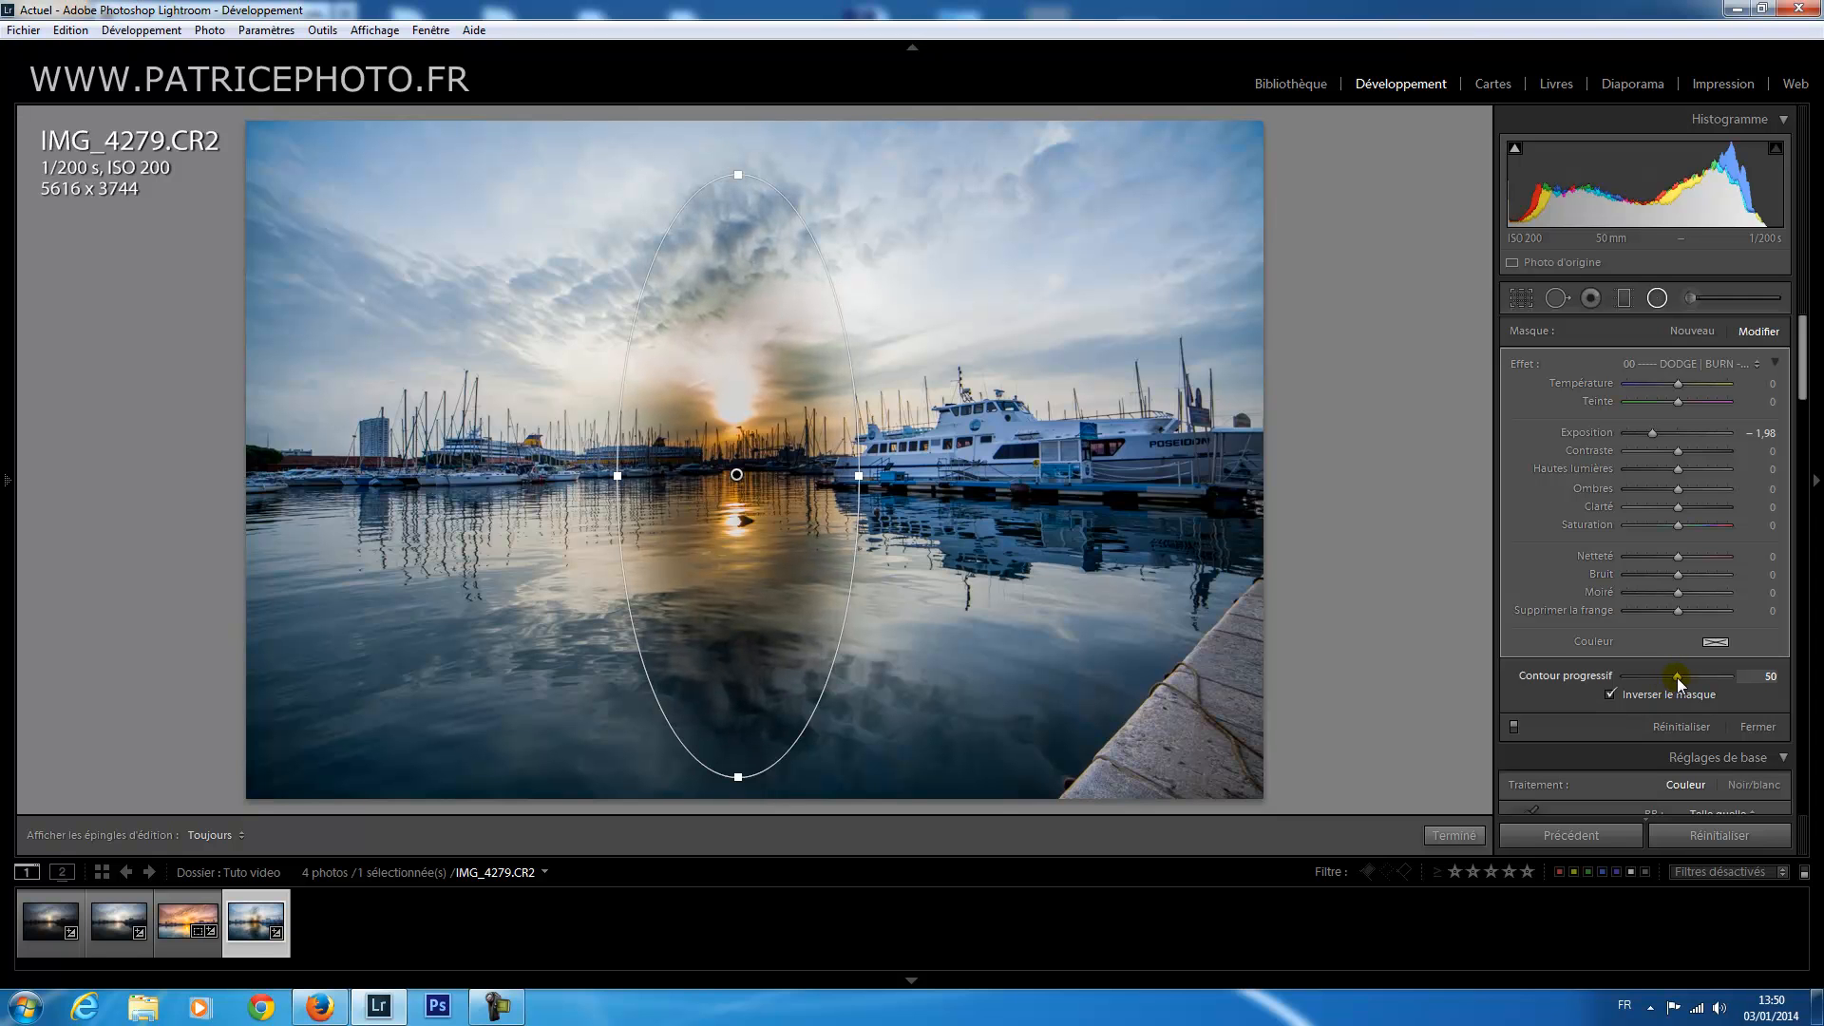
double_click(1598, 432)
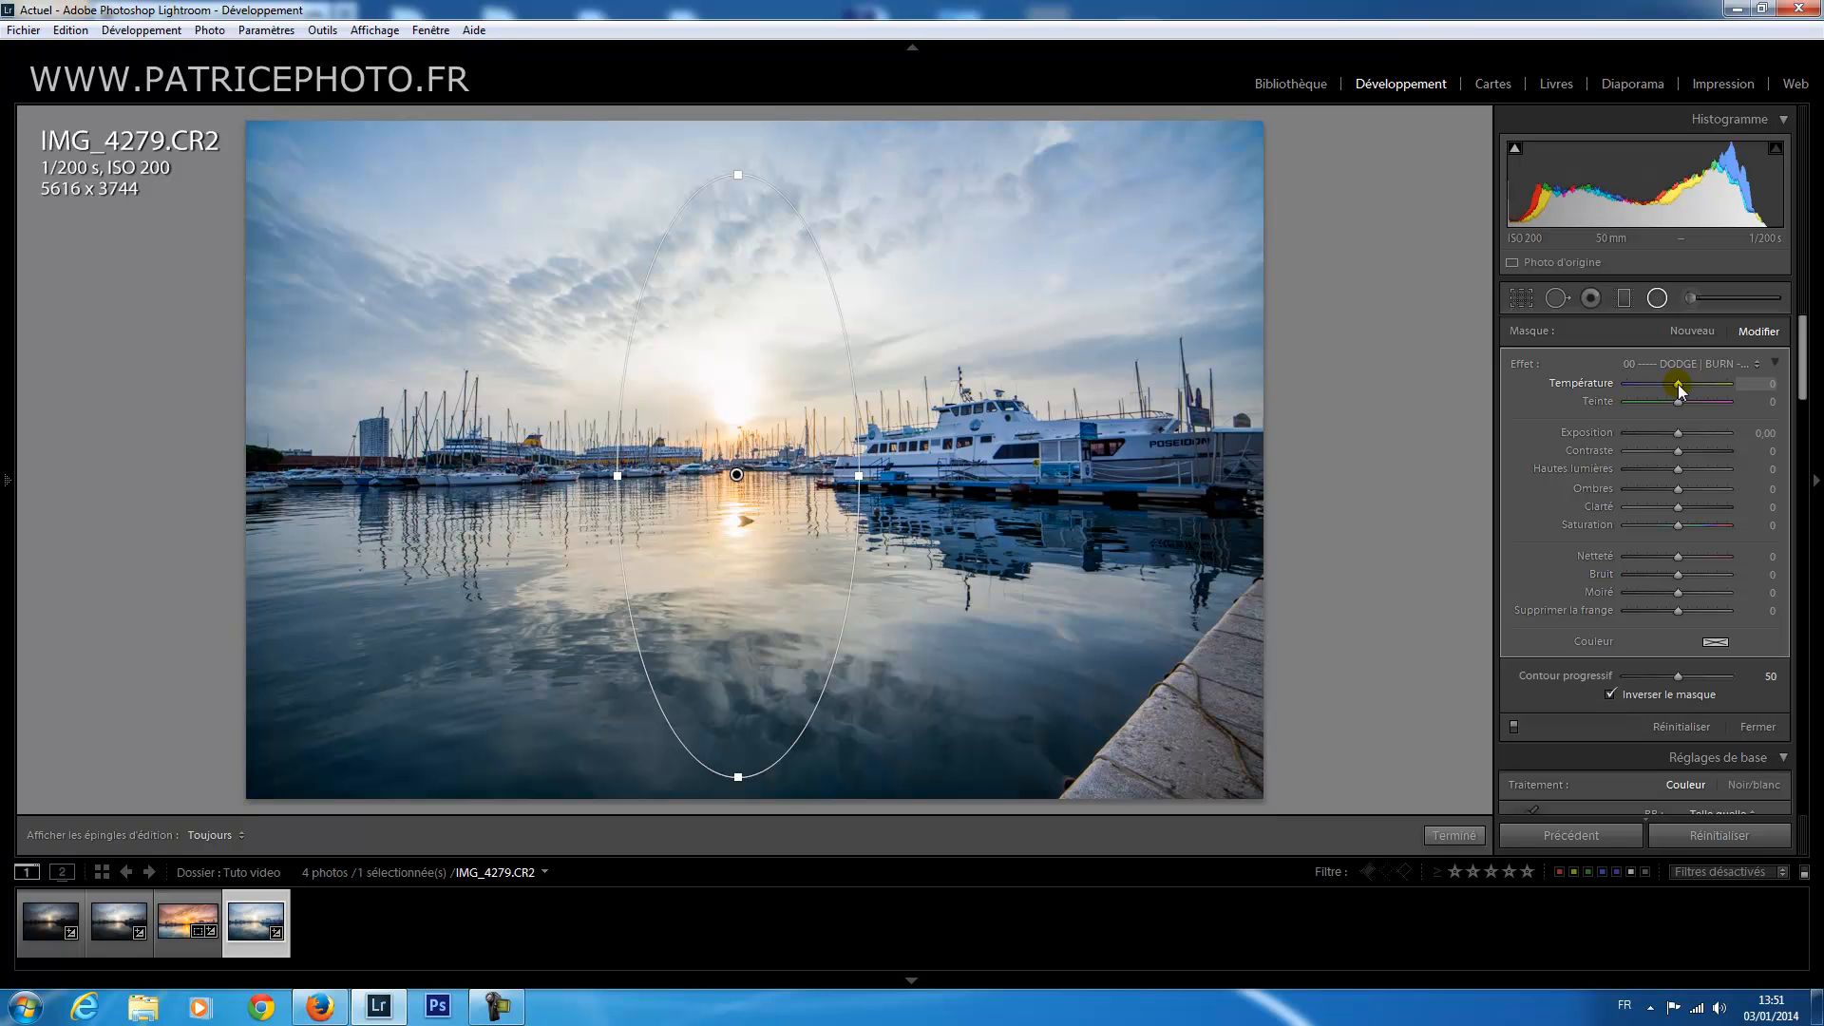
Warm the radial filter area by setting Température to 33 and Teinte to 27.
drag(1683, 386, 1699, 386)
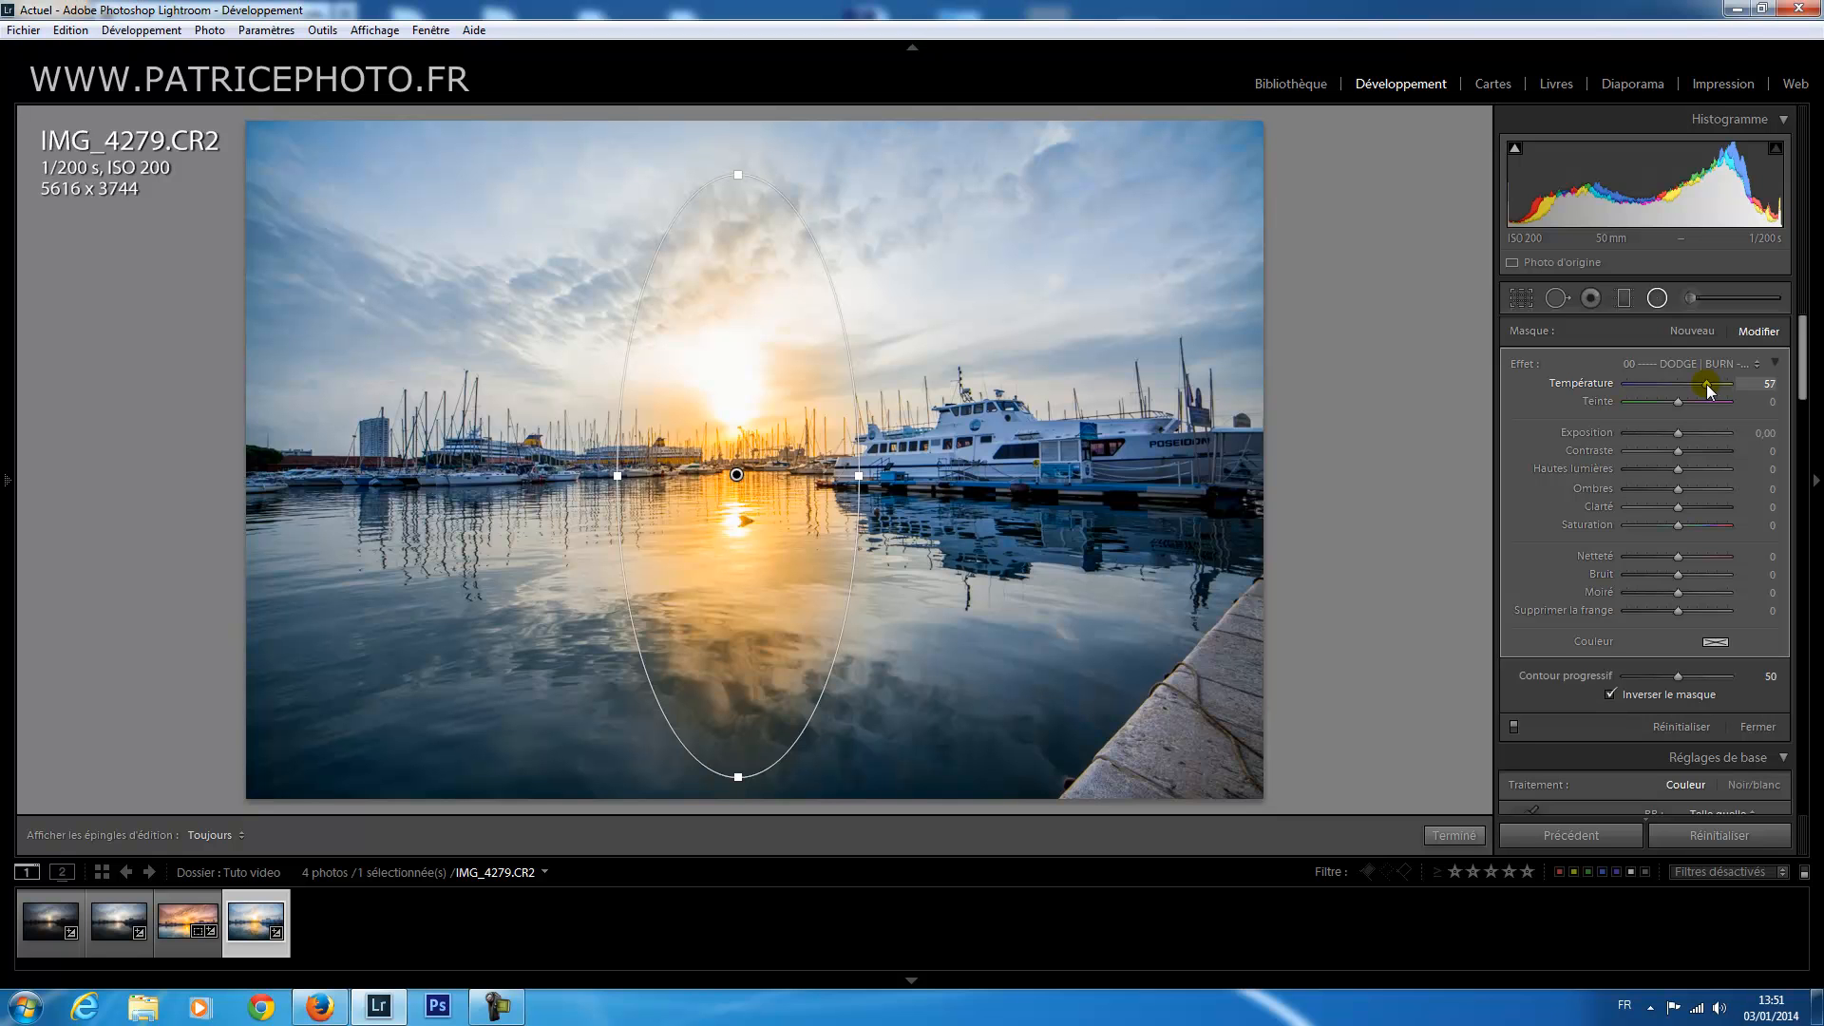
drag(1702, 384, 1700, 384)
drag(1707, 407, 1701, 407)
mouse_move(1702, 384)
mouse_down()
mouse_move(1702, 401)
mouse_move(1698, 385)
mouse_up()
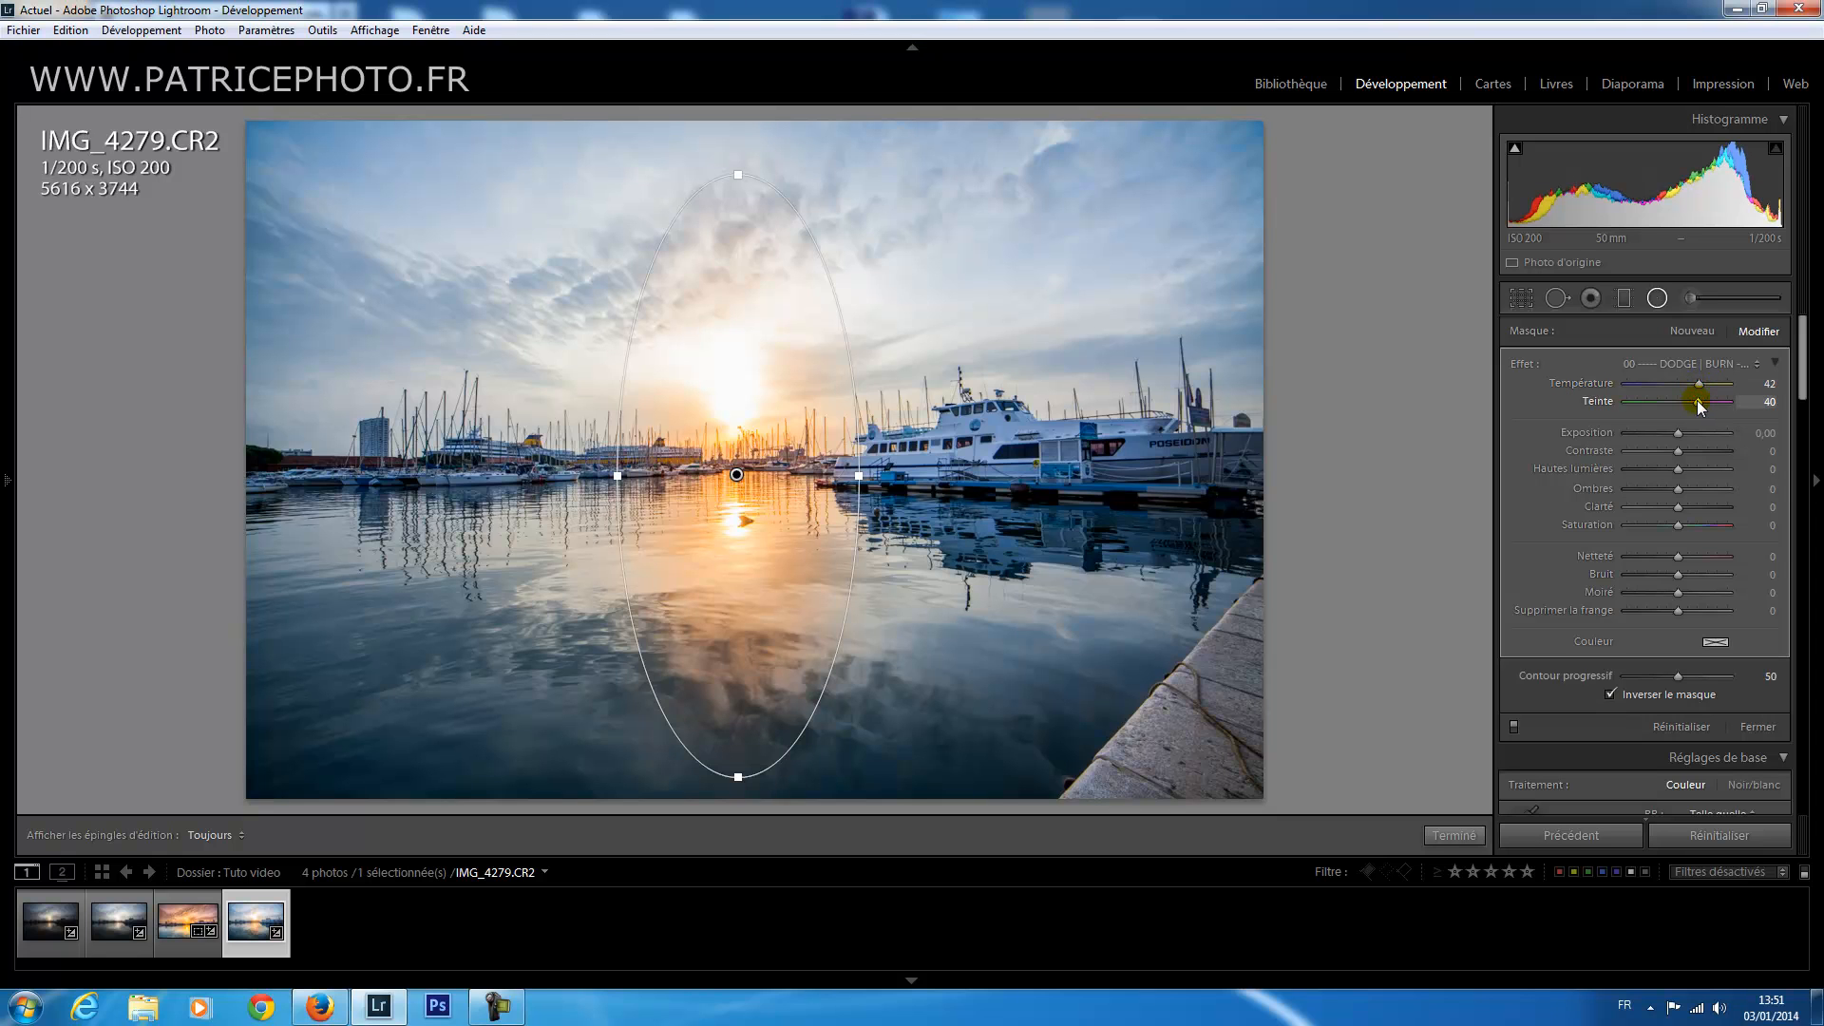
drag(1699, 382, 1695, 384)
drag(1691, 403, 1691, 399)
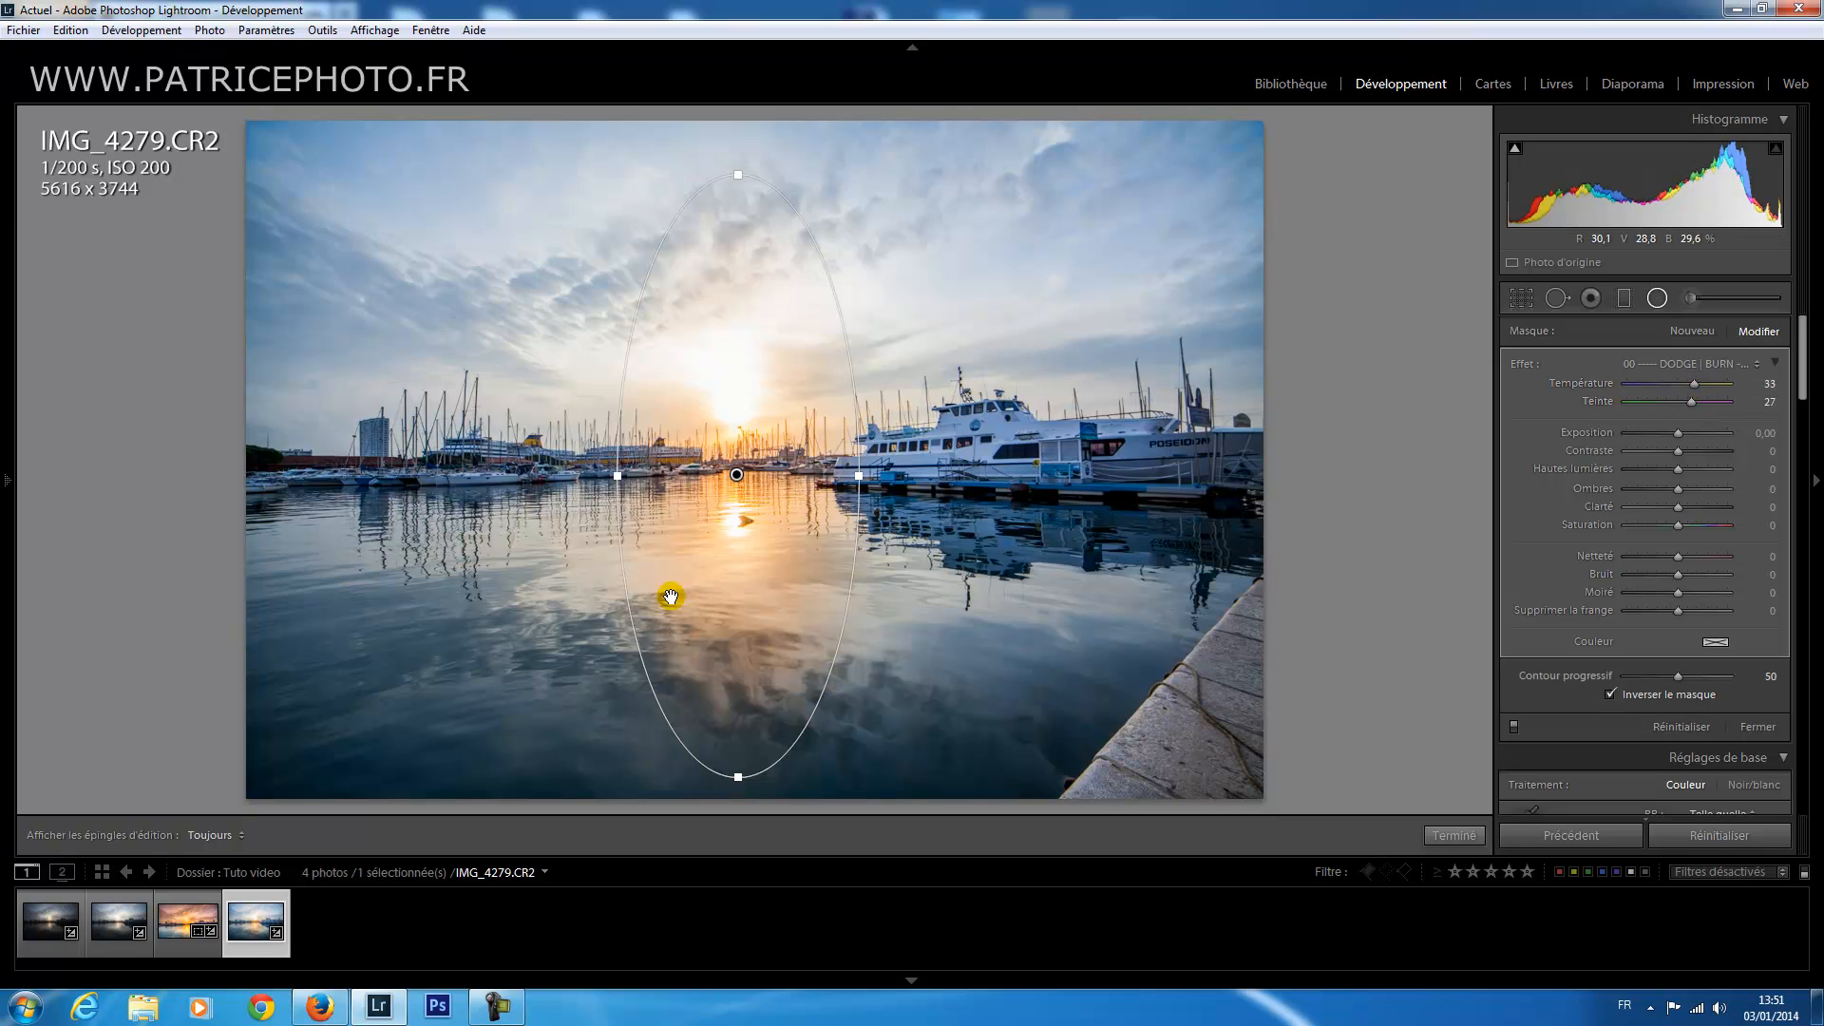
Widen and slightly heighten the radial filter ellipse, set its Exposition to -0,41 and Hautes lumières to -51, and finish the filter.
drag(857, 477, 897, 477)
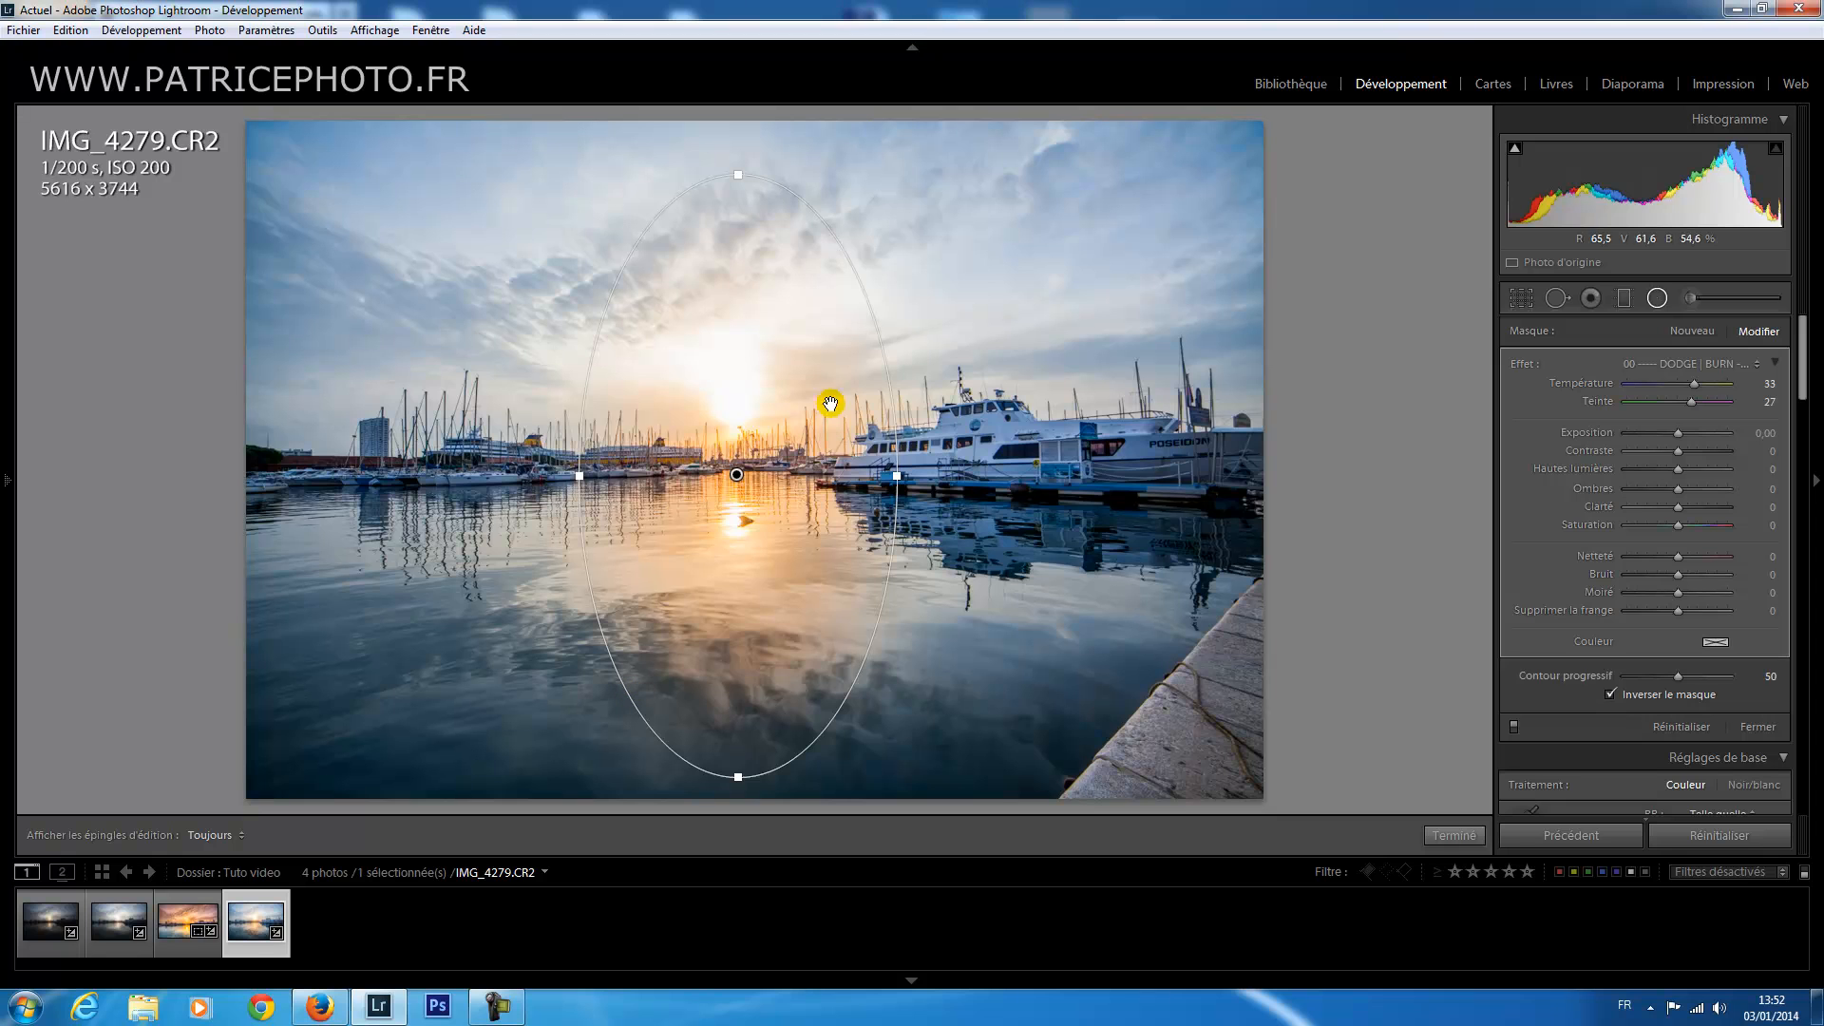
drag(739, 777, 738, 792)
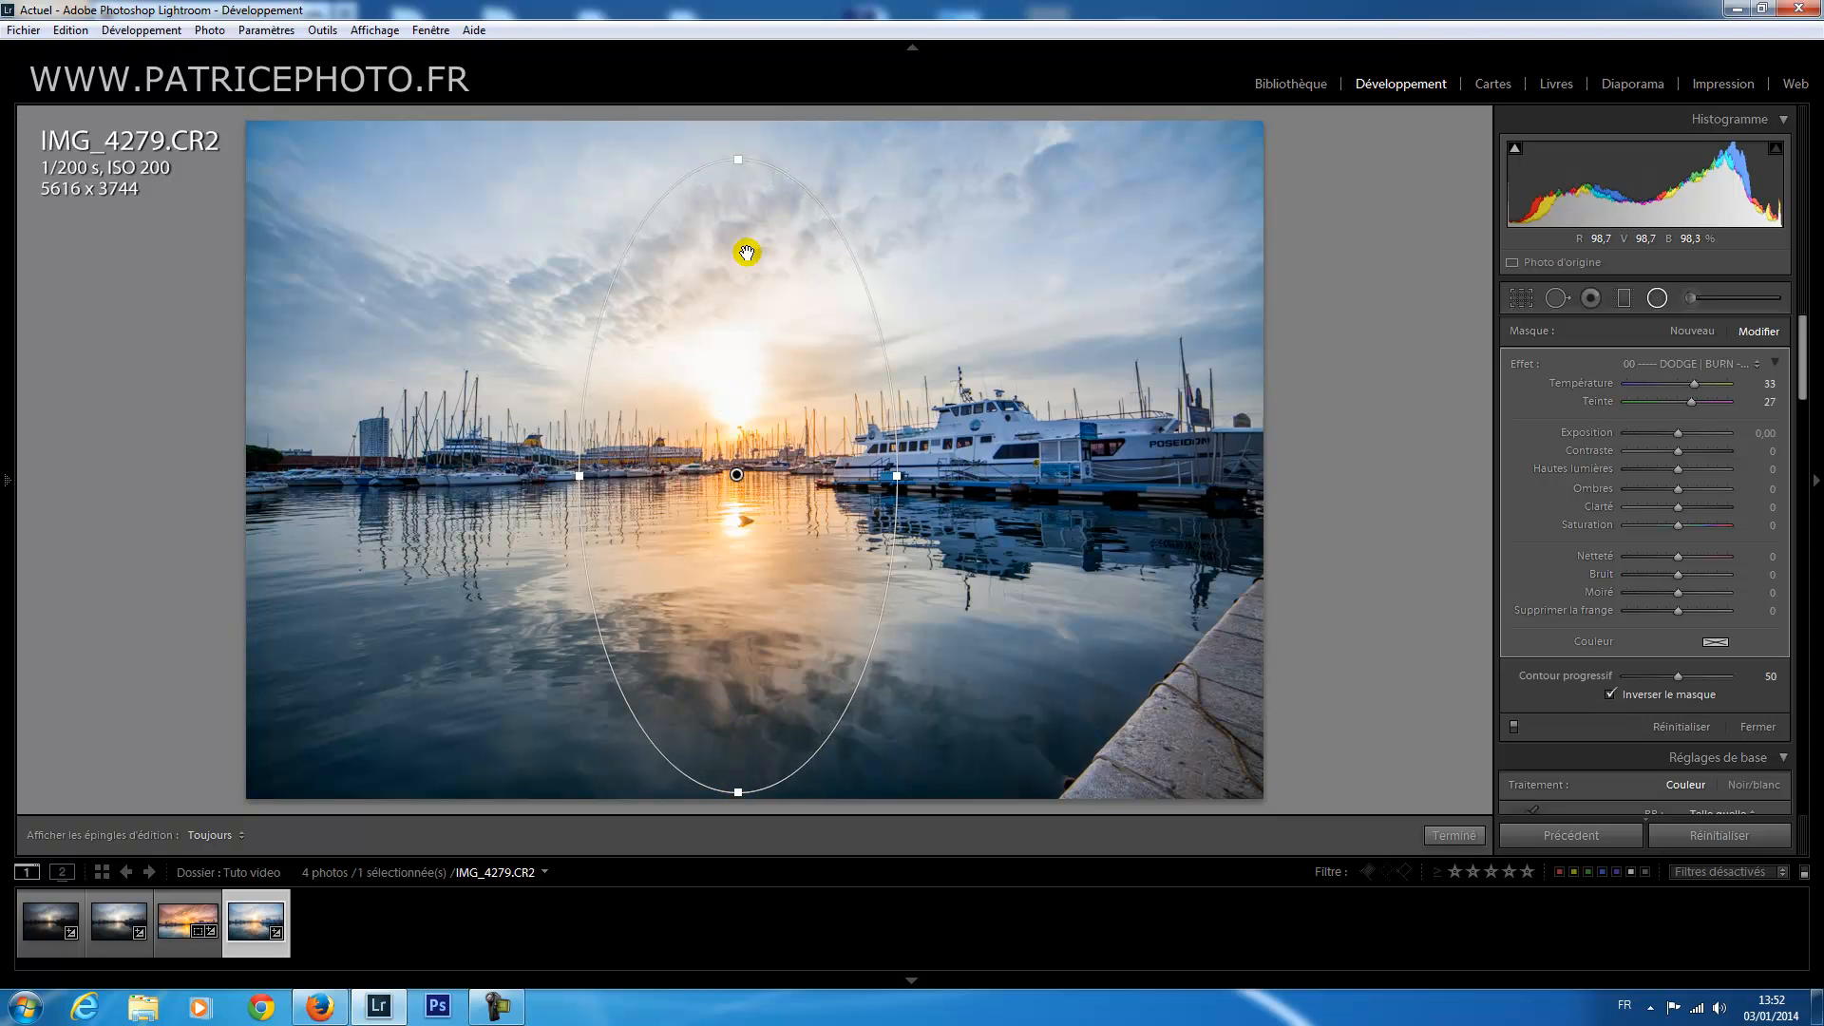
drag(738, 159, 740, 158)
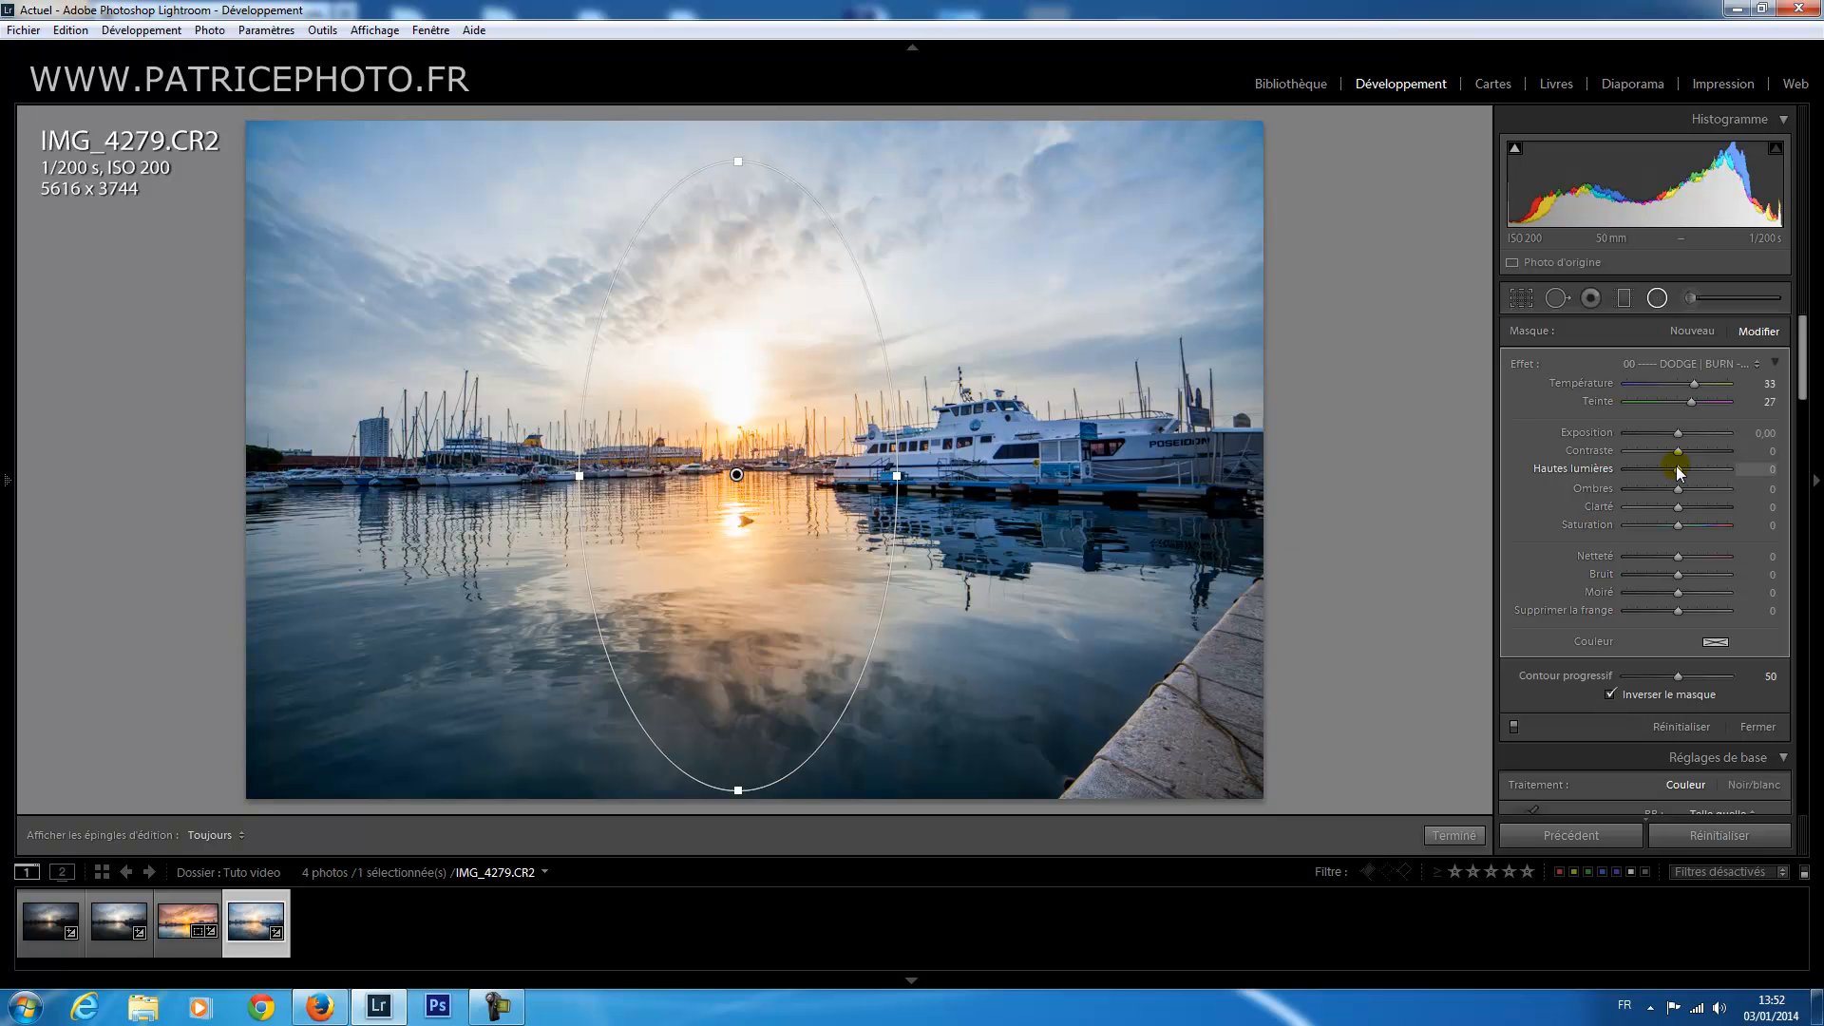
drag(1678, 438, 1674, 439)
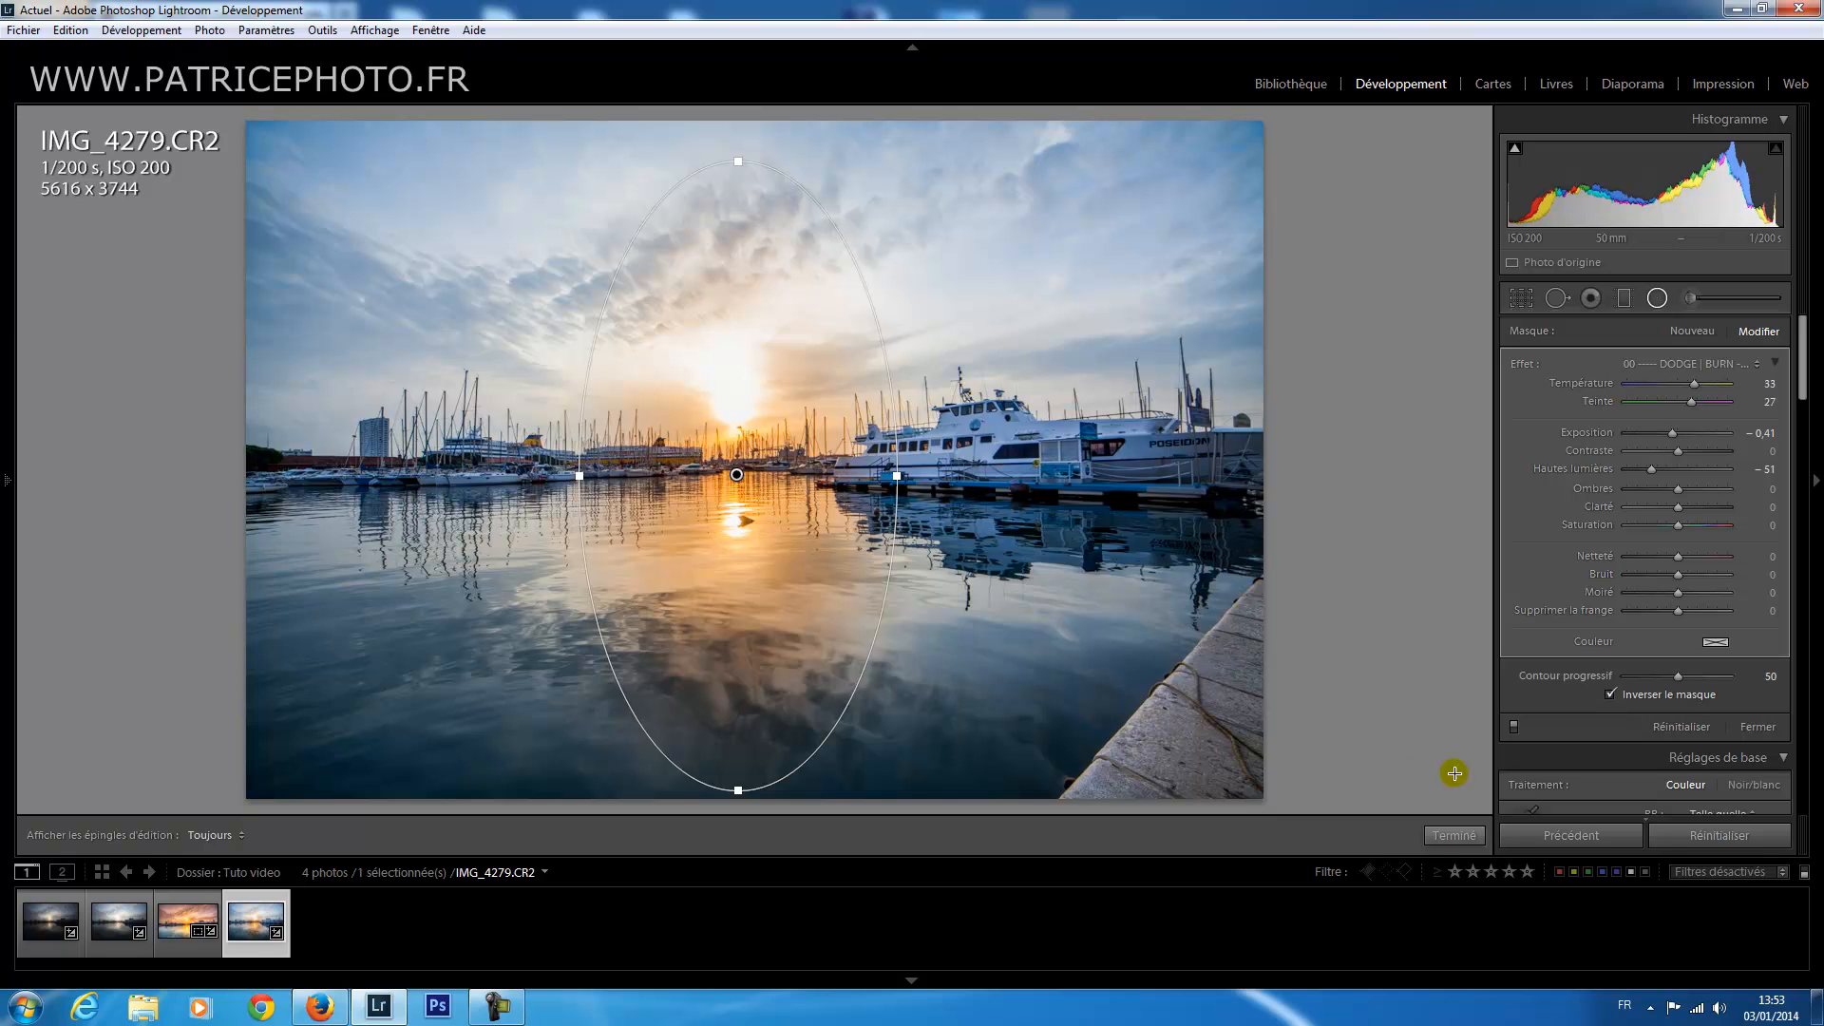
click(1454, 836)
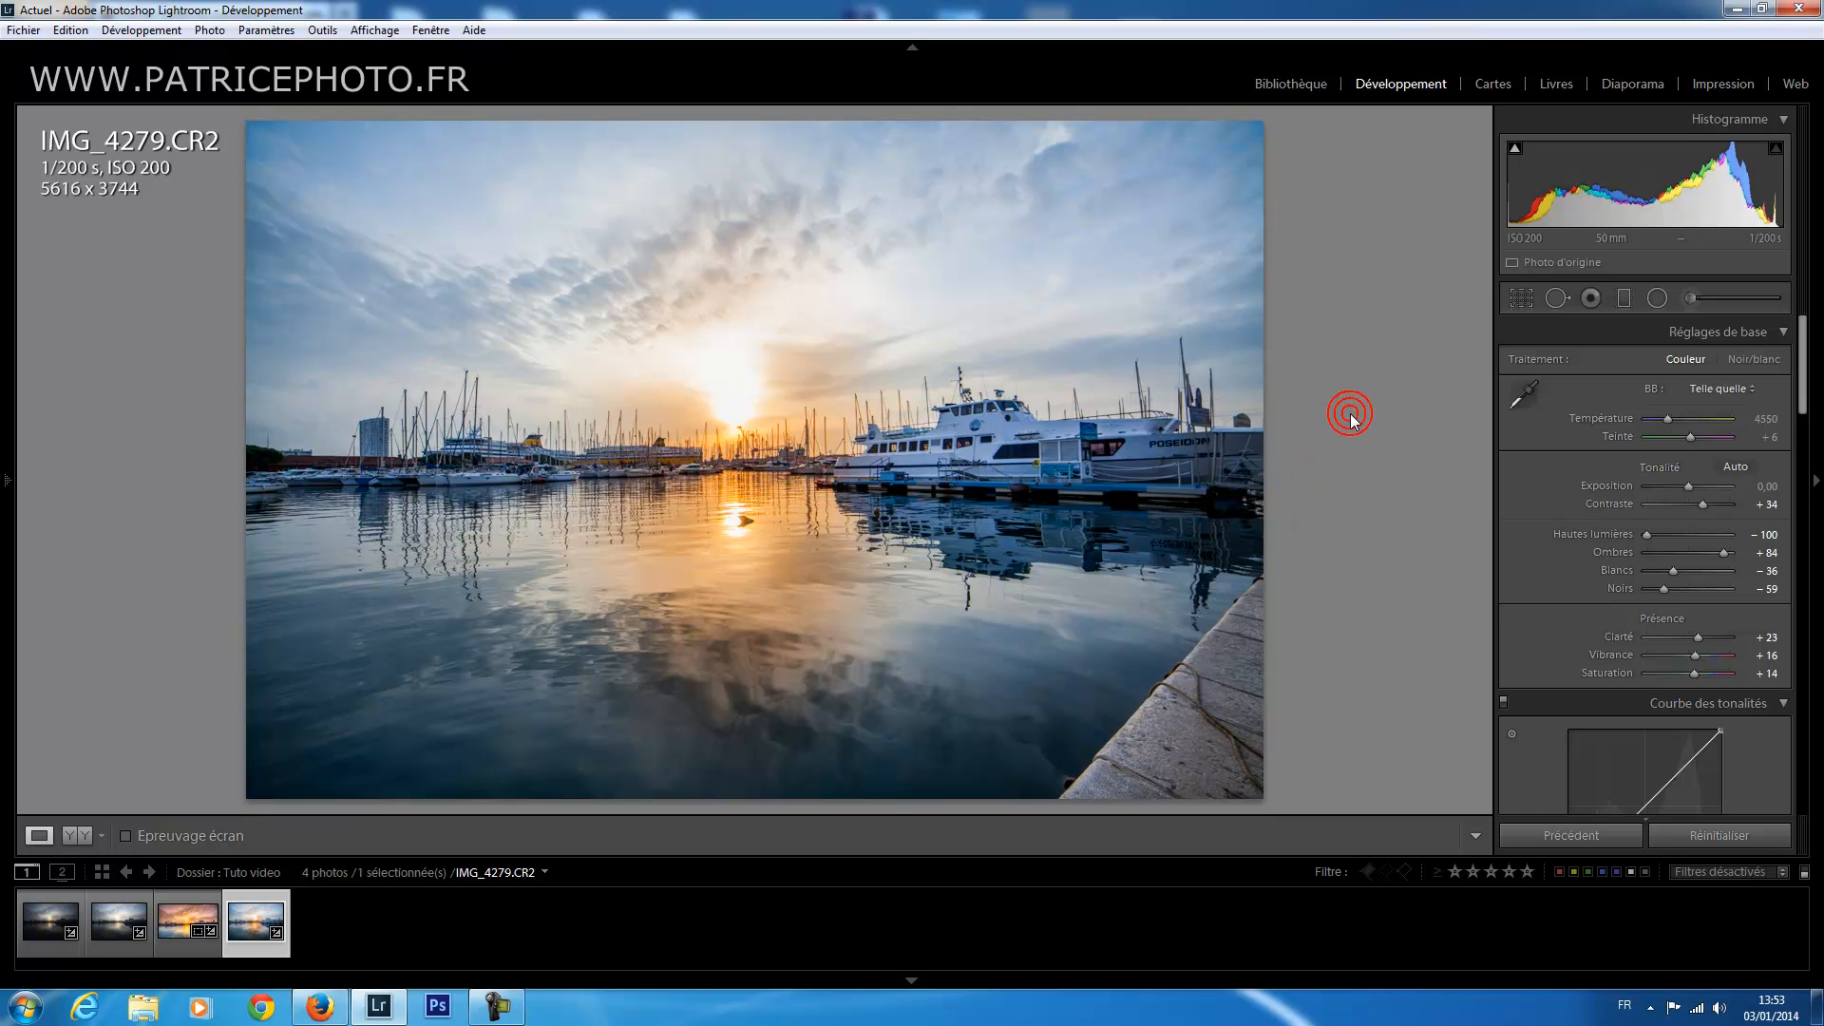
Add a graduated filter across the sky, adjusting its position, transition width and tilt to a nearly horizontal band around the upper sun.
click(1625, 299)
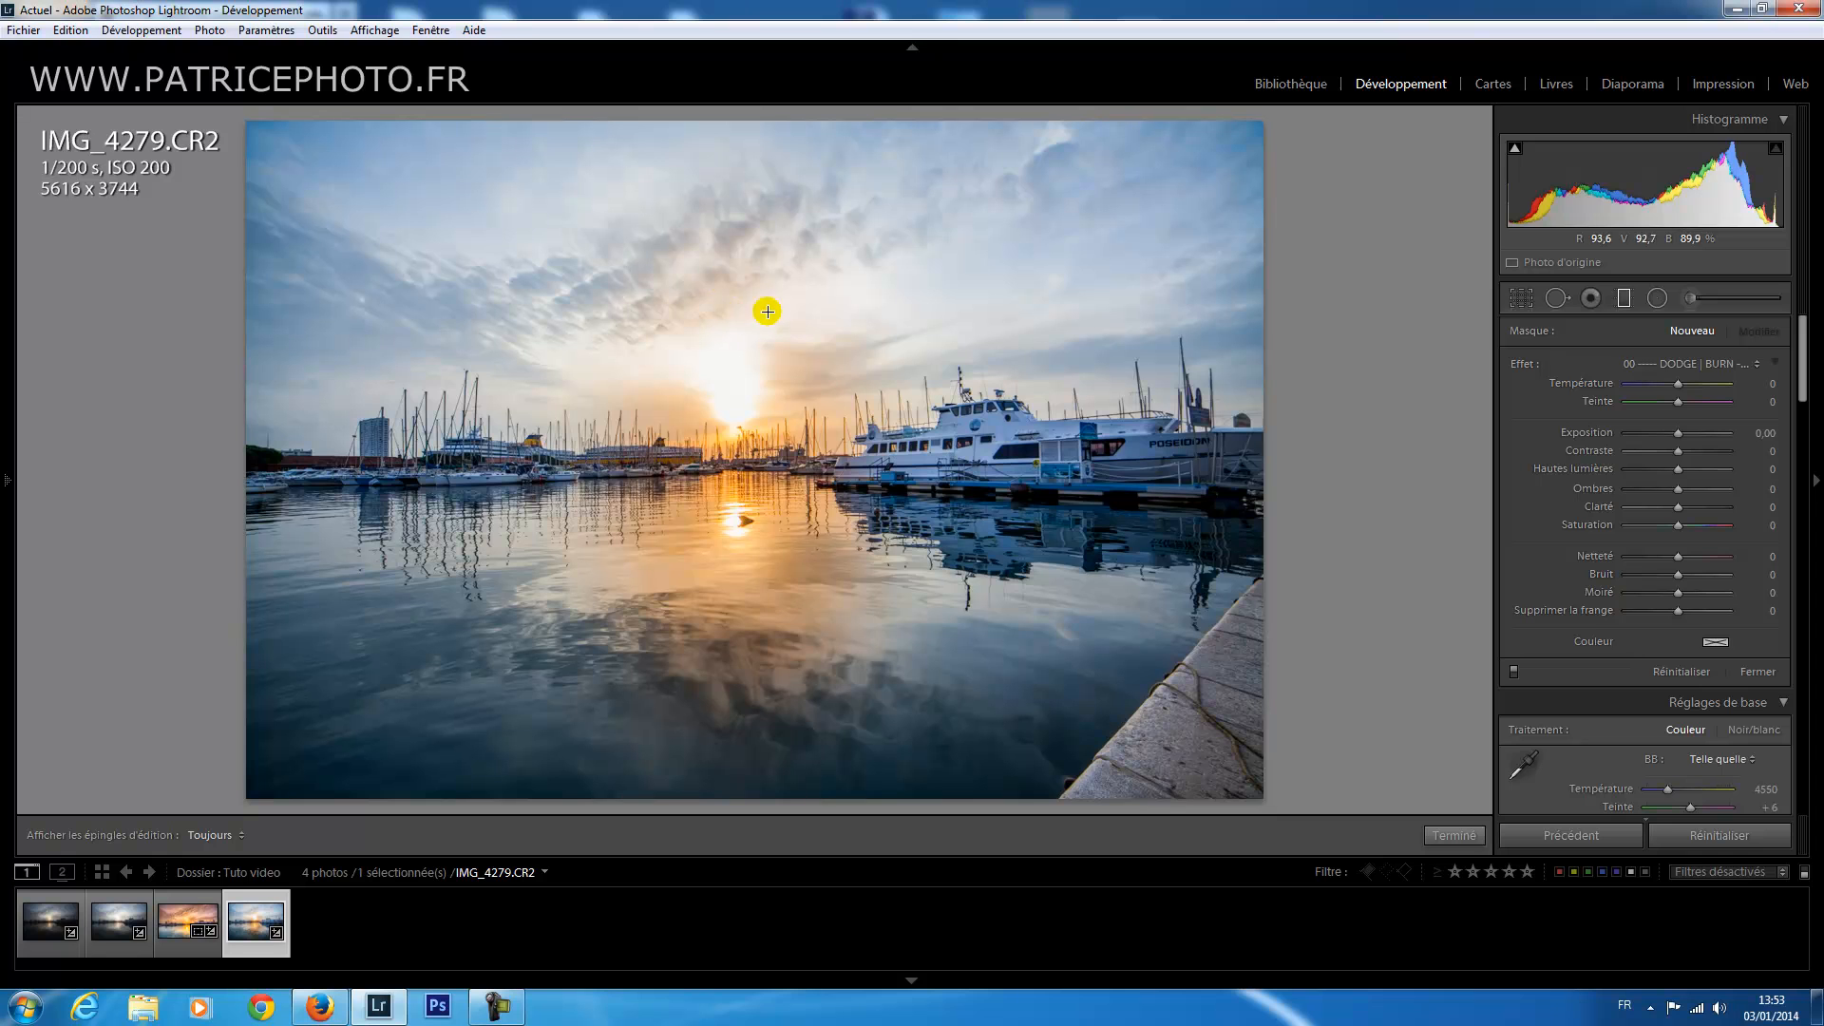
drag(744, 309, 743, 410)
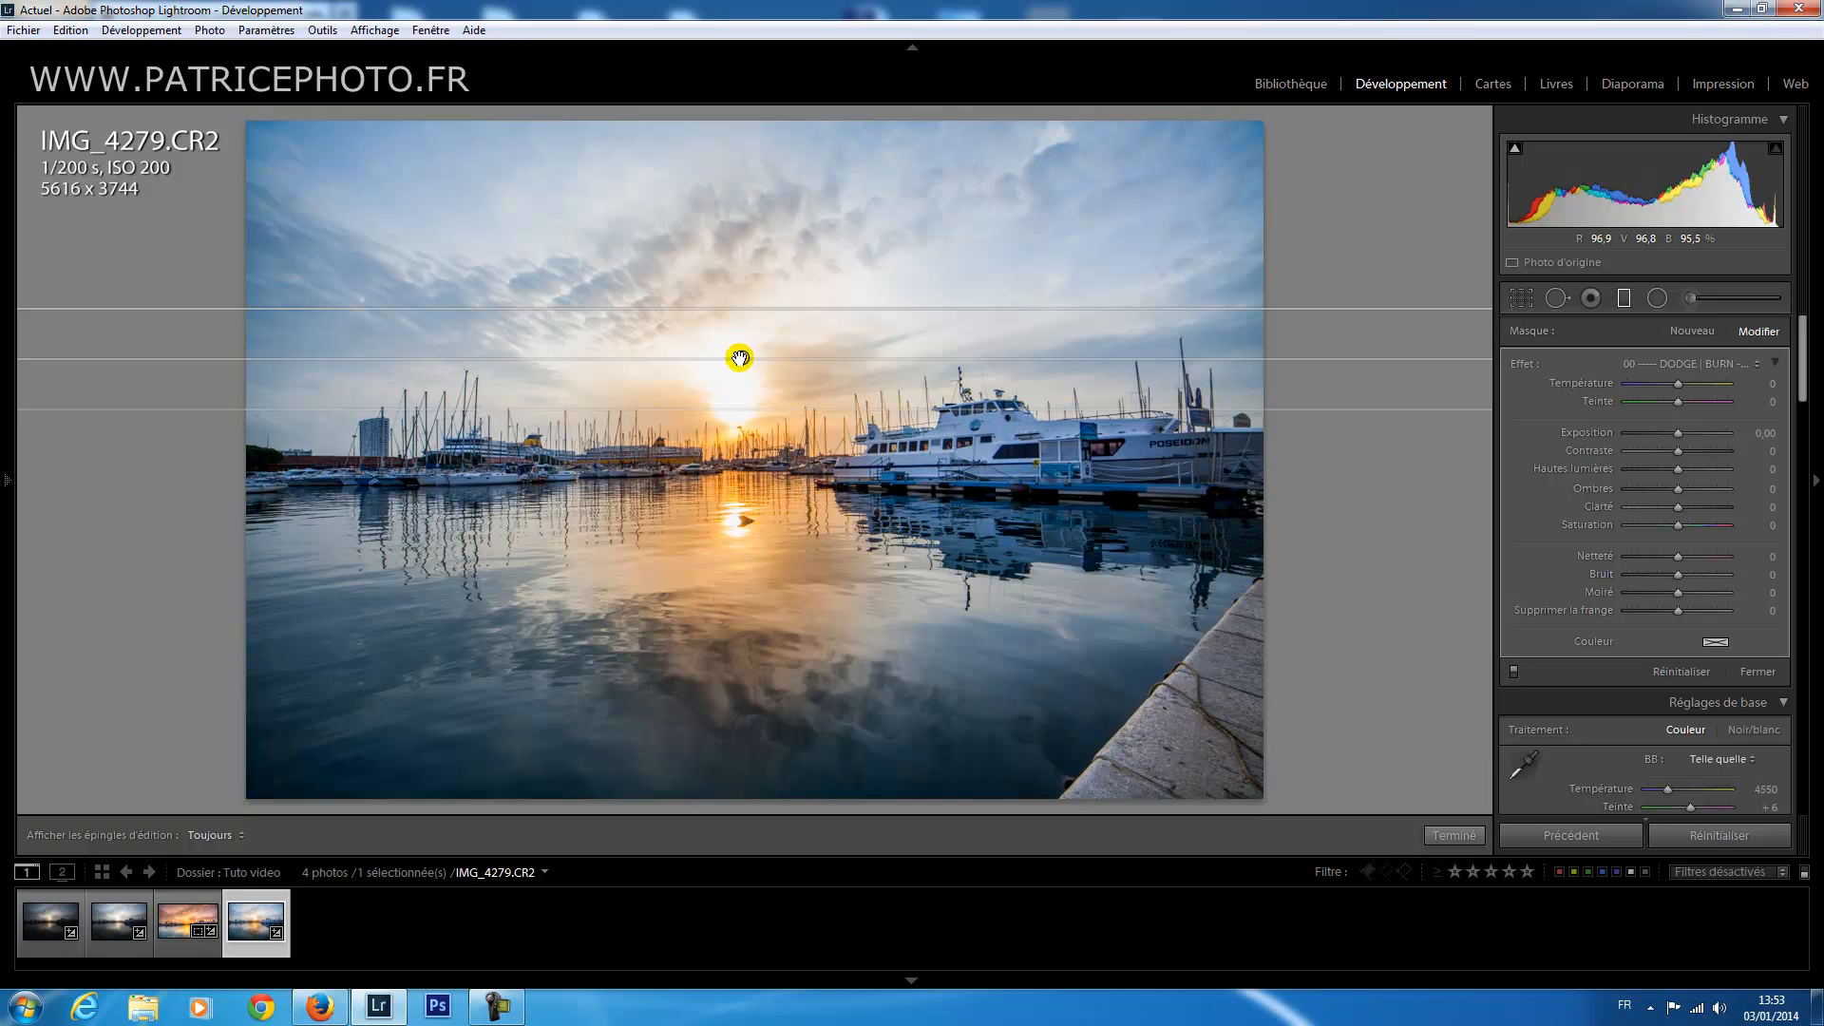
drag(739, 358, 761, 266)
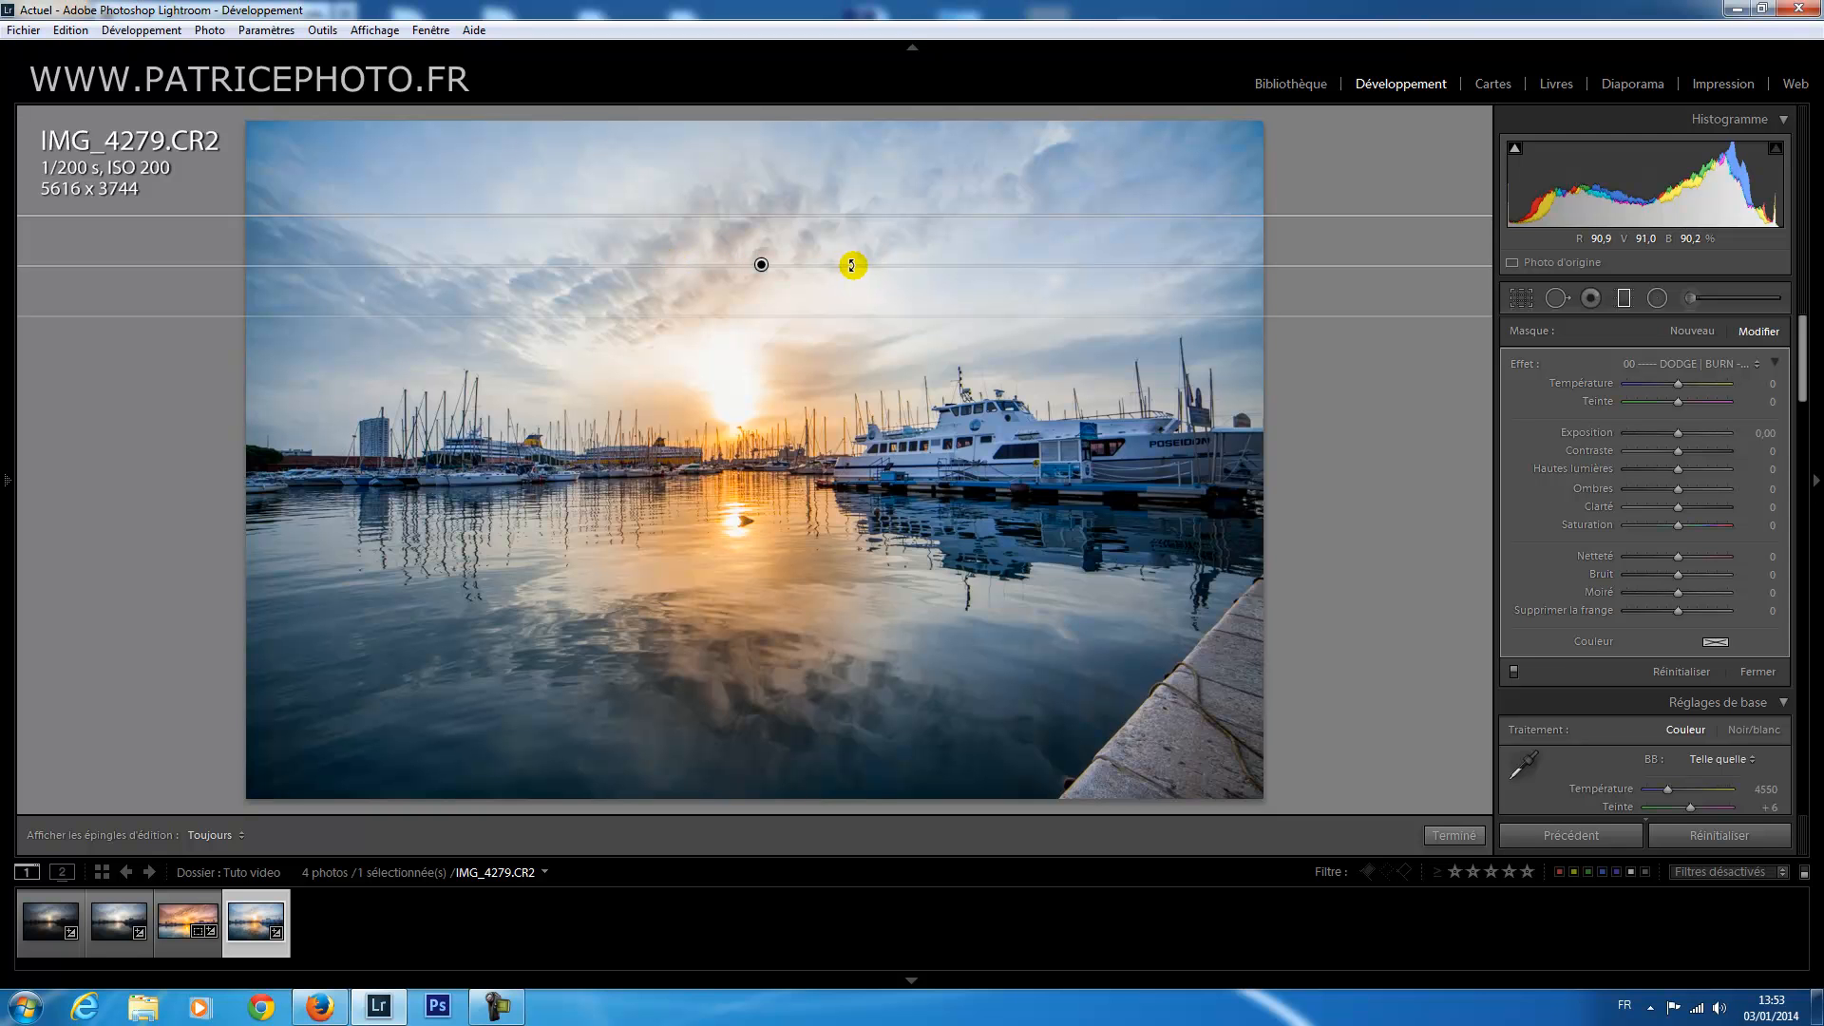
mouse_move(853, 266)
mouse_down()
mouse_move(842, 301)
mouse_move(868, 244)
mouse_move(867, 262)
mouse_up()
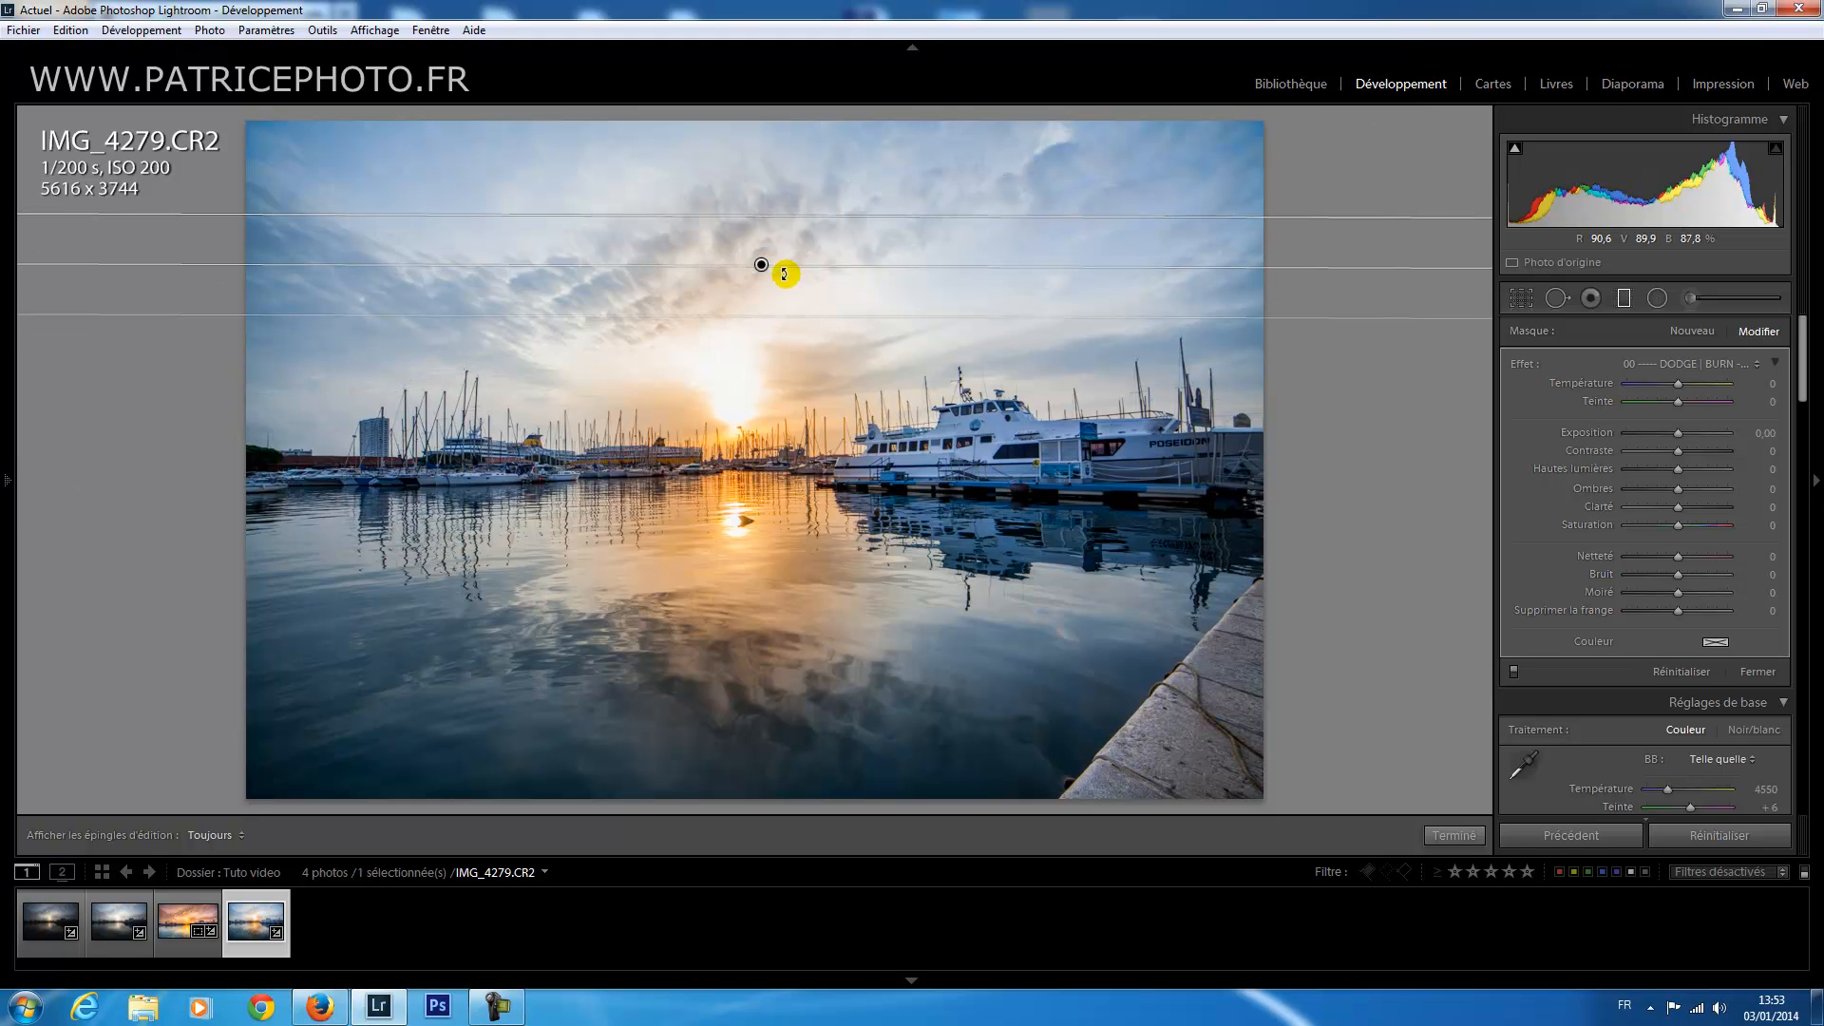
drag(764, 314, 760, 418)
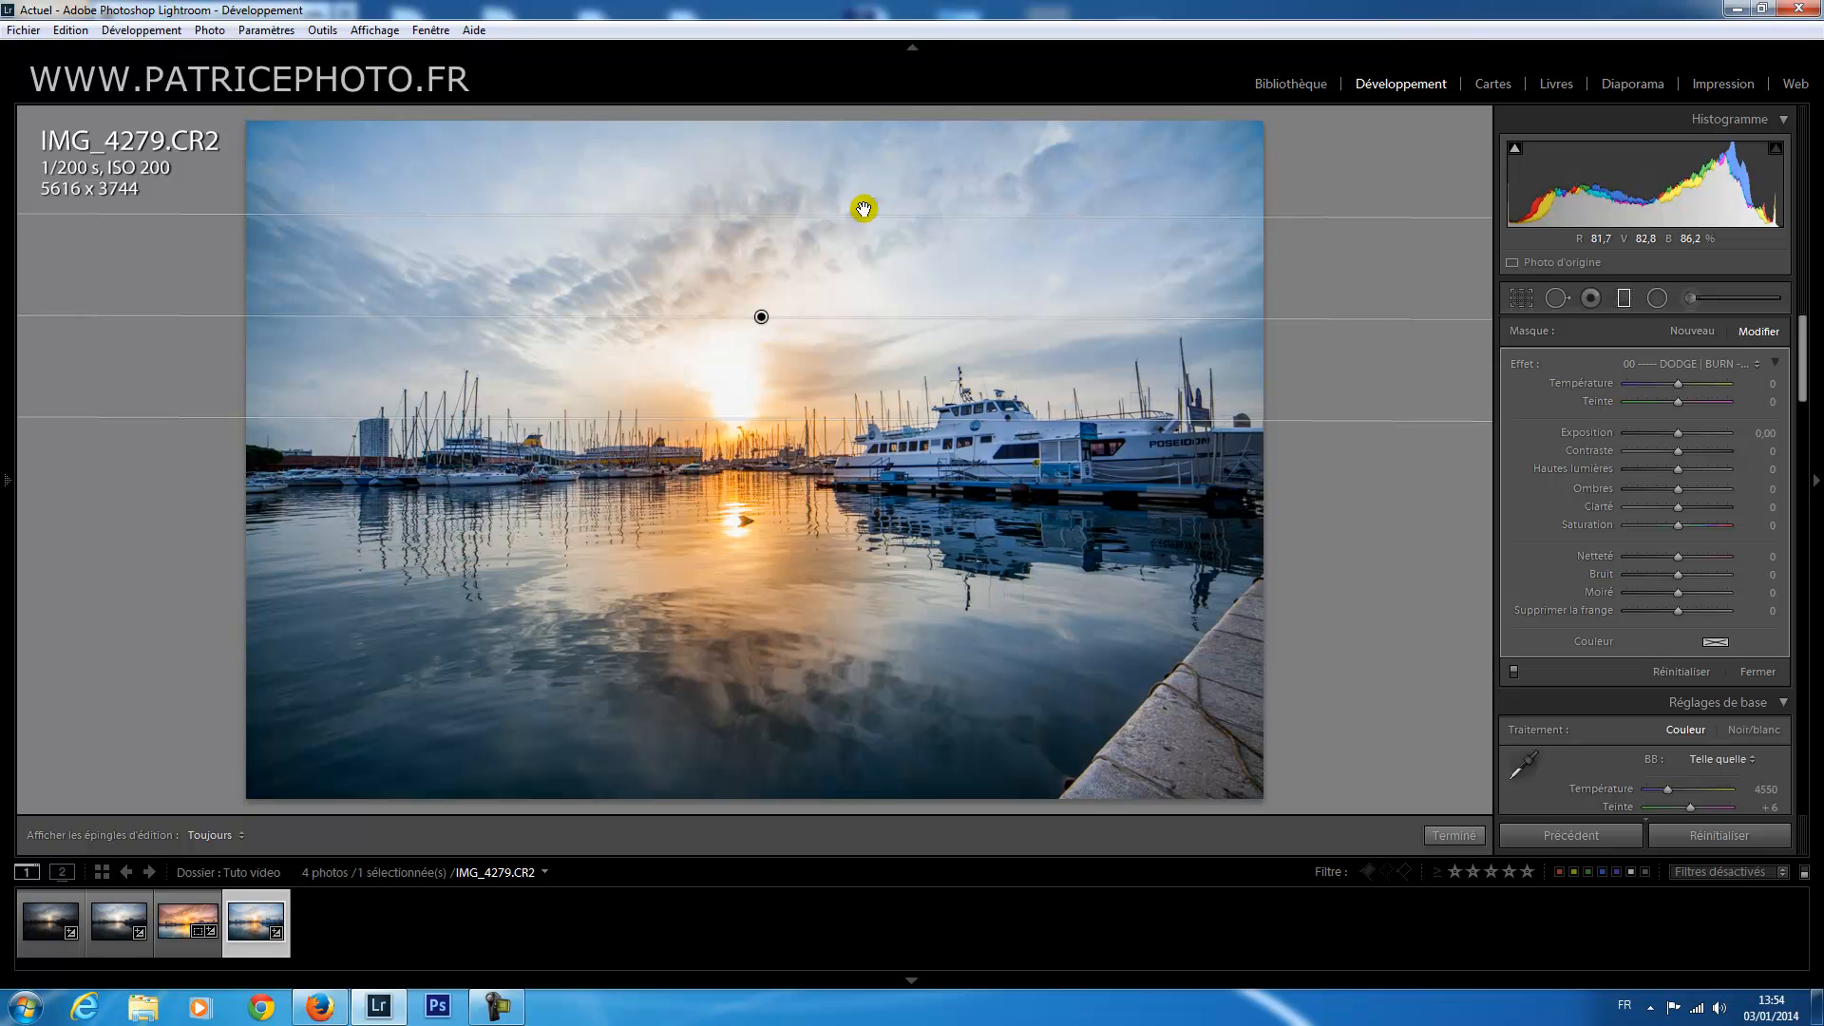
mouse_move(862, 213)
mouse_down()
mouse_move(858, 383)
mouse_move(864, 234)
mouse_up()
mouse_move(868, 420)
mouse_down()
mouse_move(878, 491)
mouse_move(875, 395)
mouse_up()
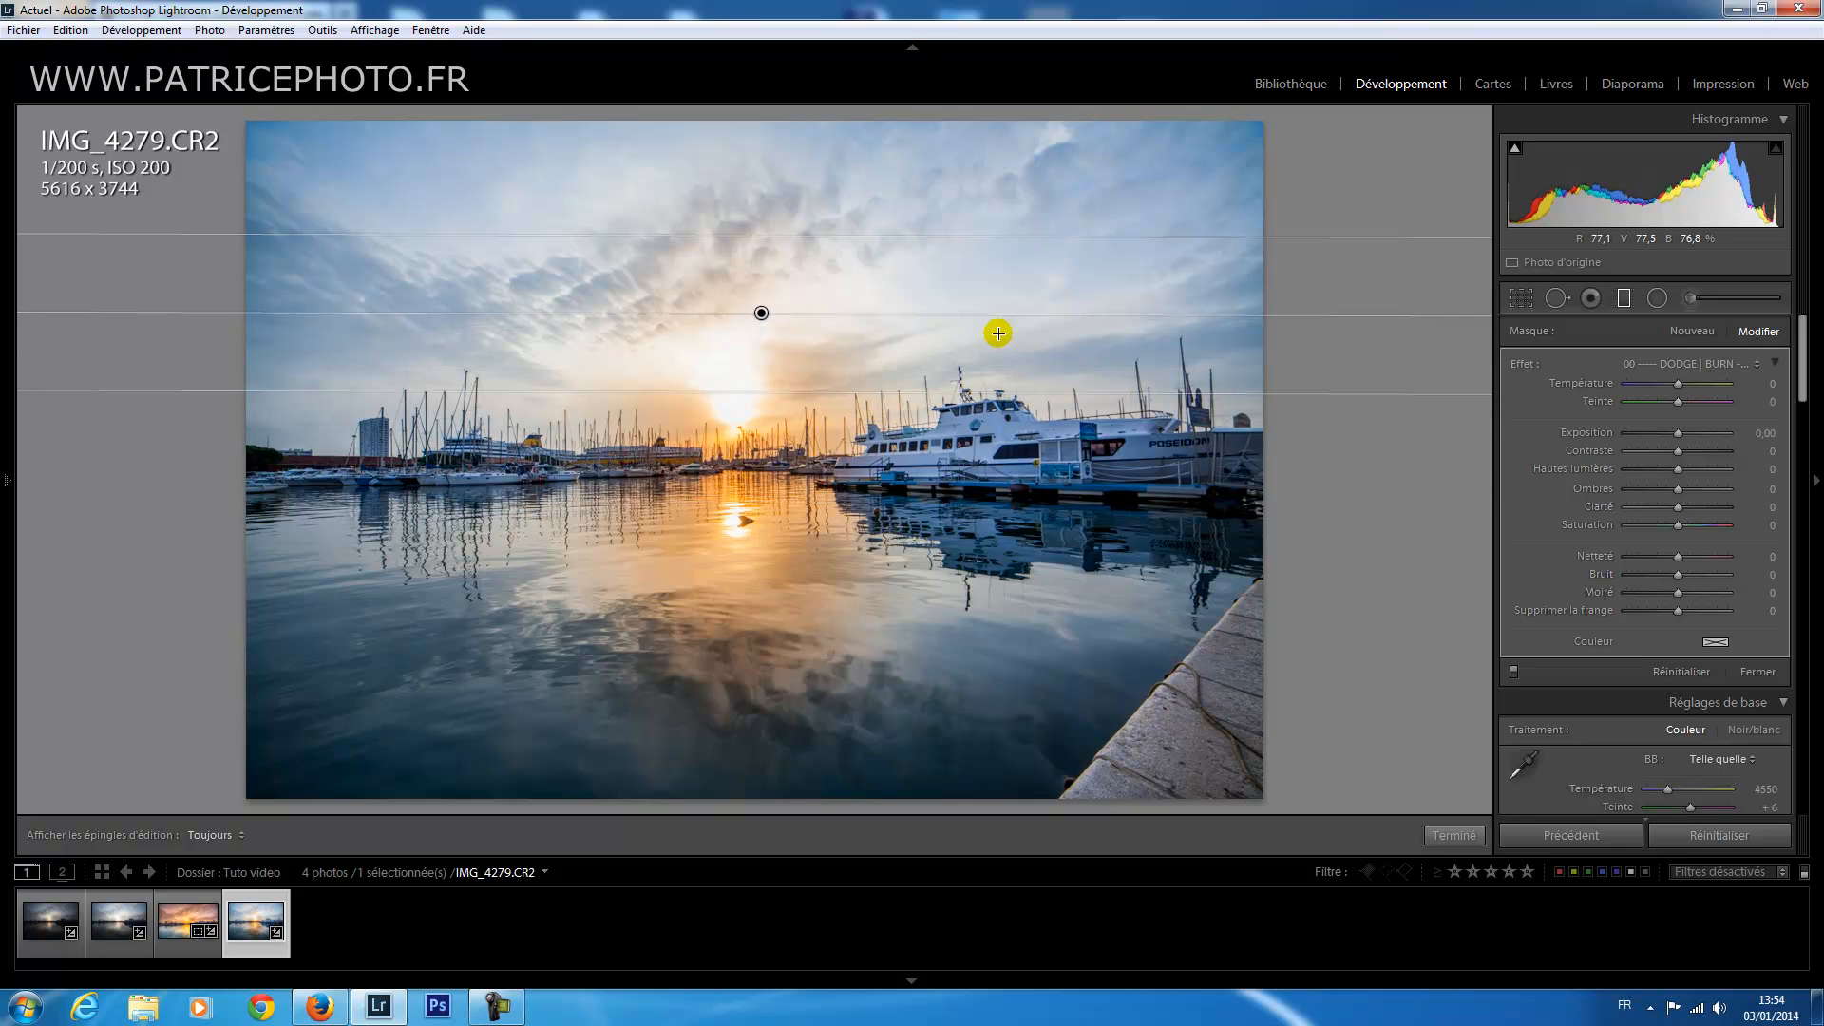
drag(1015, 313, 1014, 310)
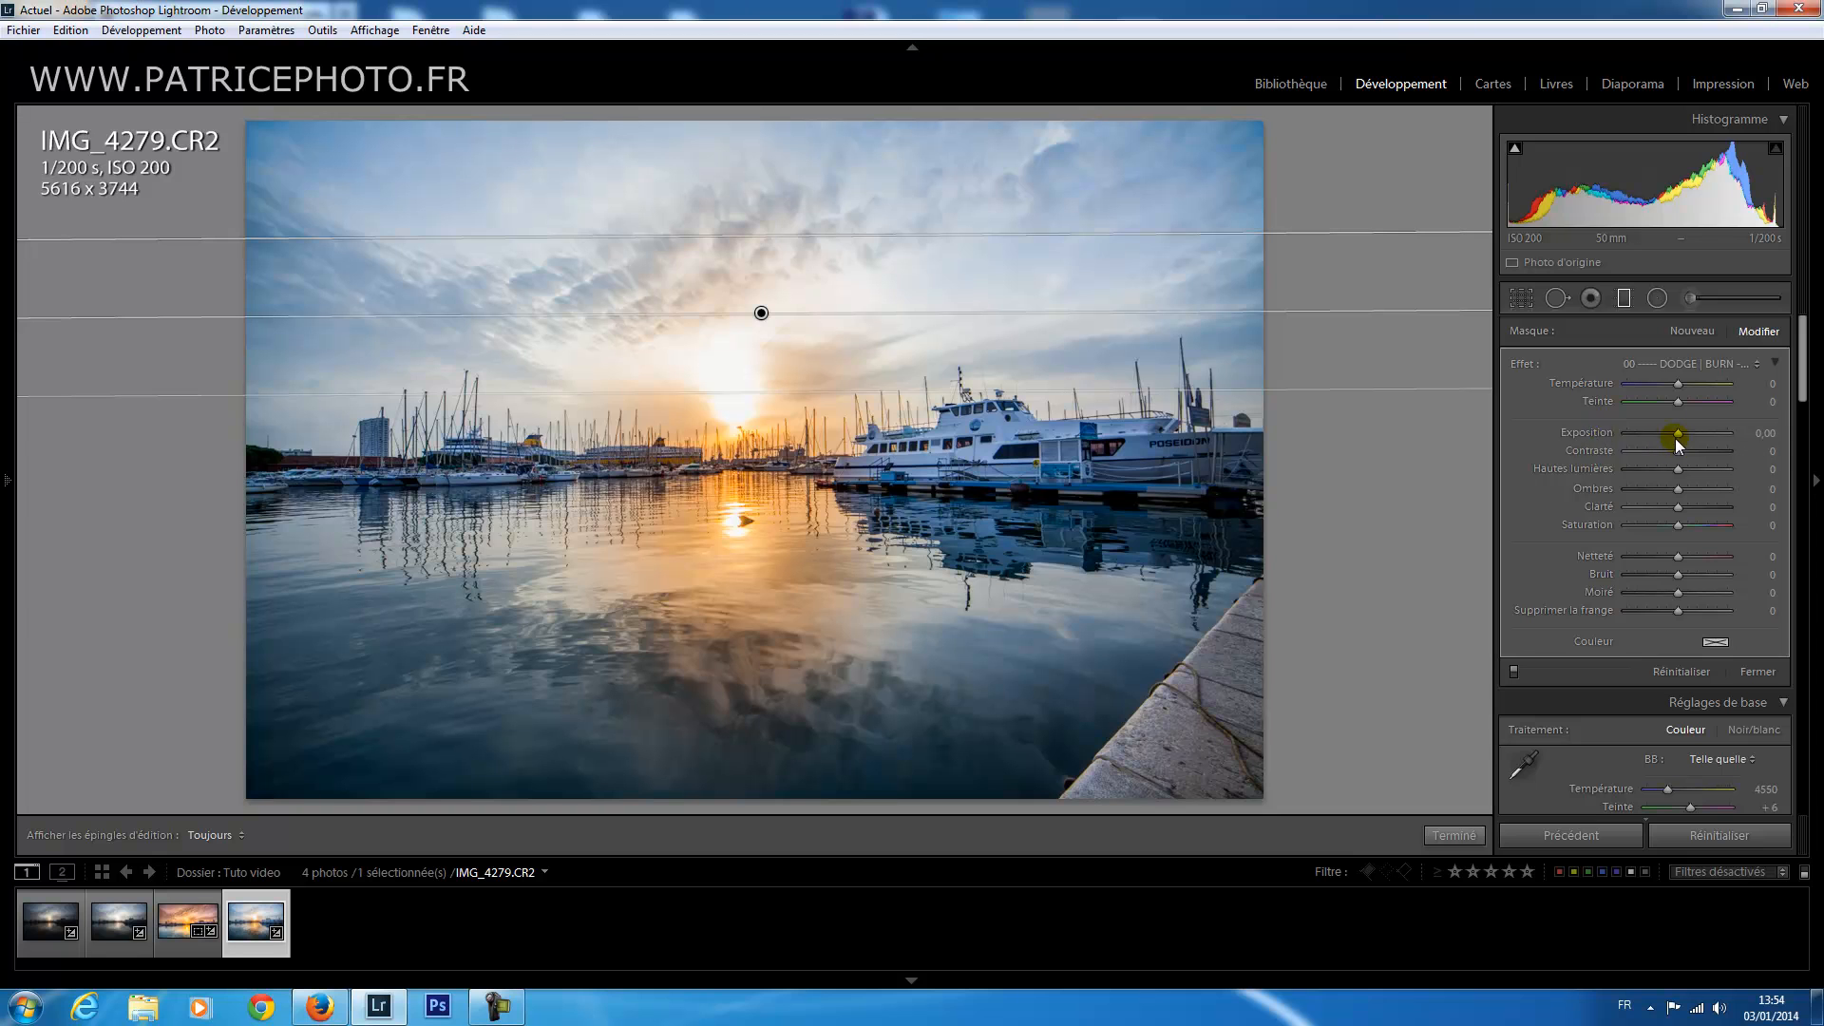
Try the graduated filter with Exposition at -2,06, a lower position and a narrow then wide transition band.
drag(1678, 436, 1651, 437)
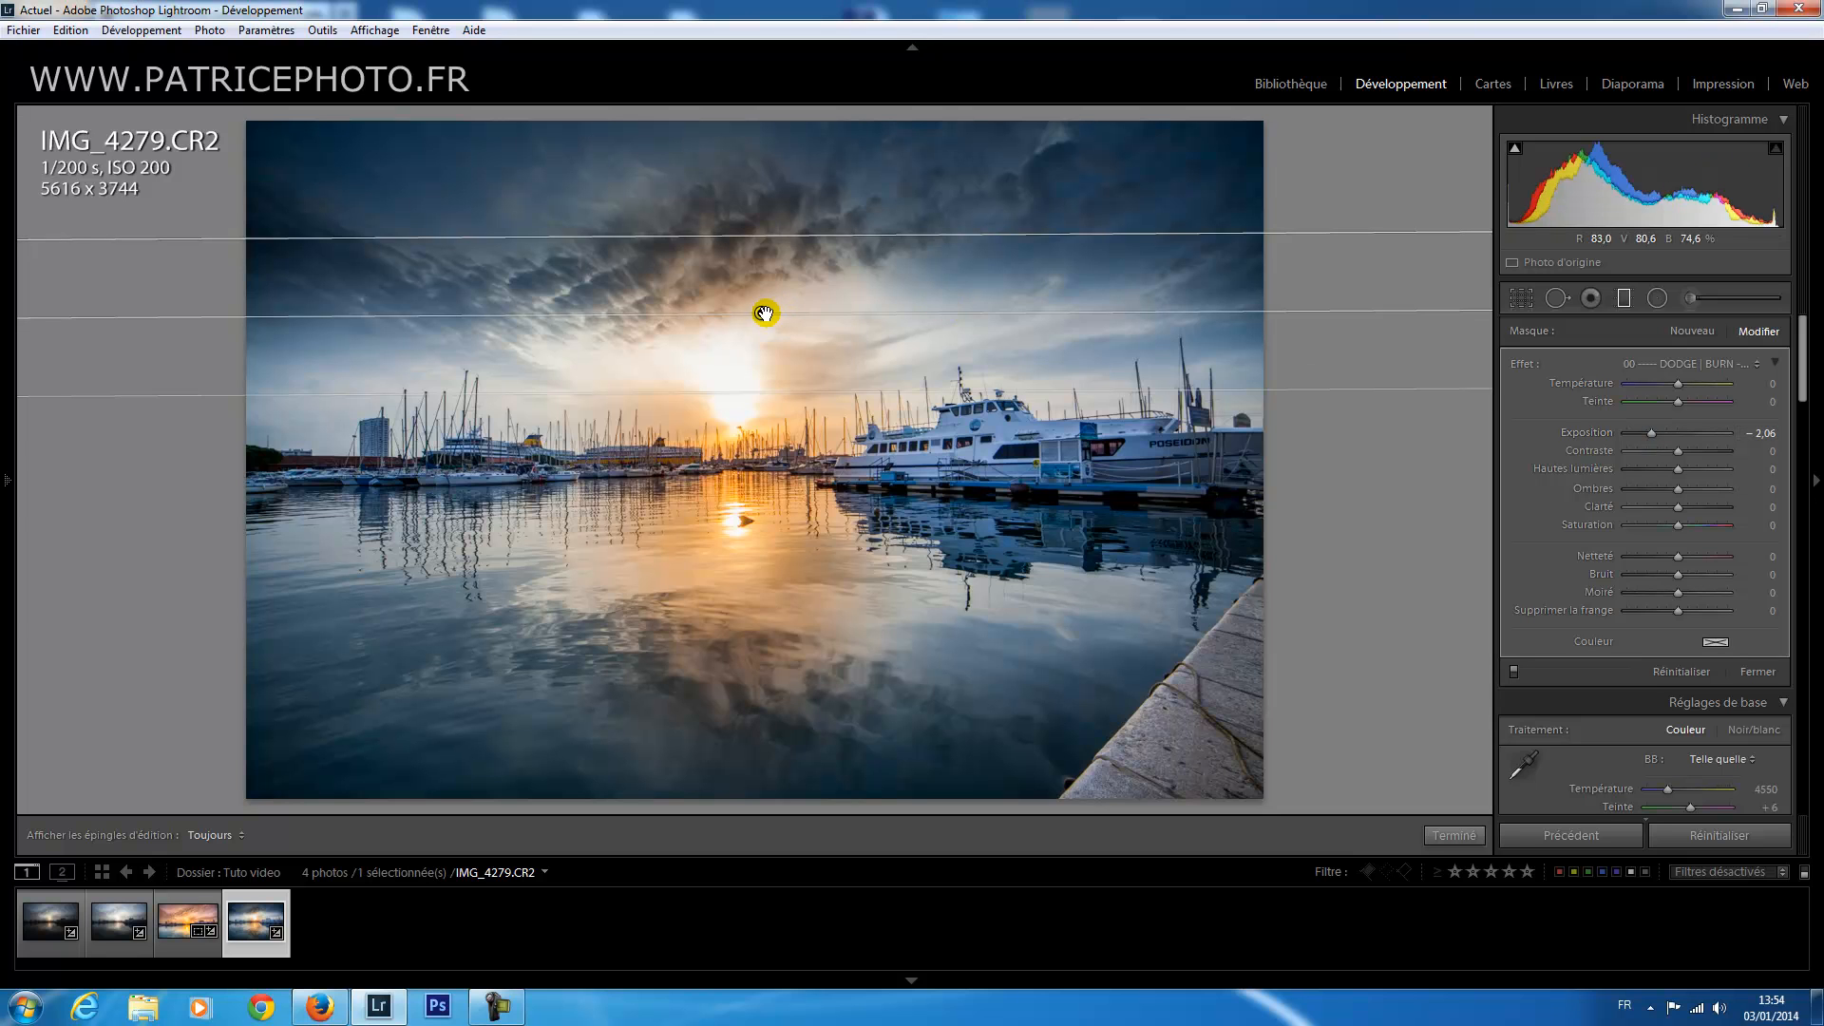
drag(761, 328, 765, 365)
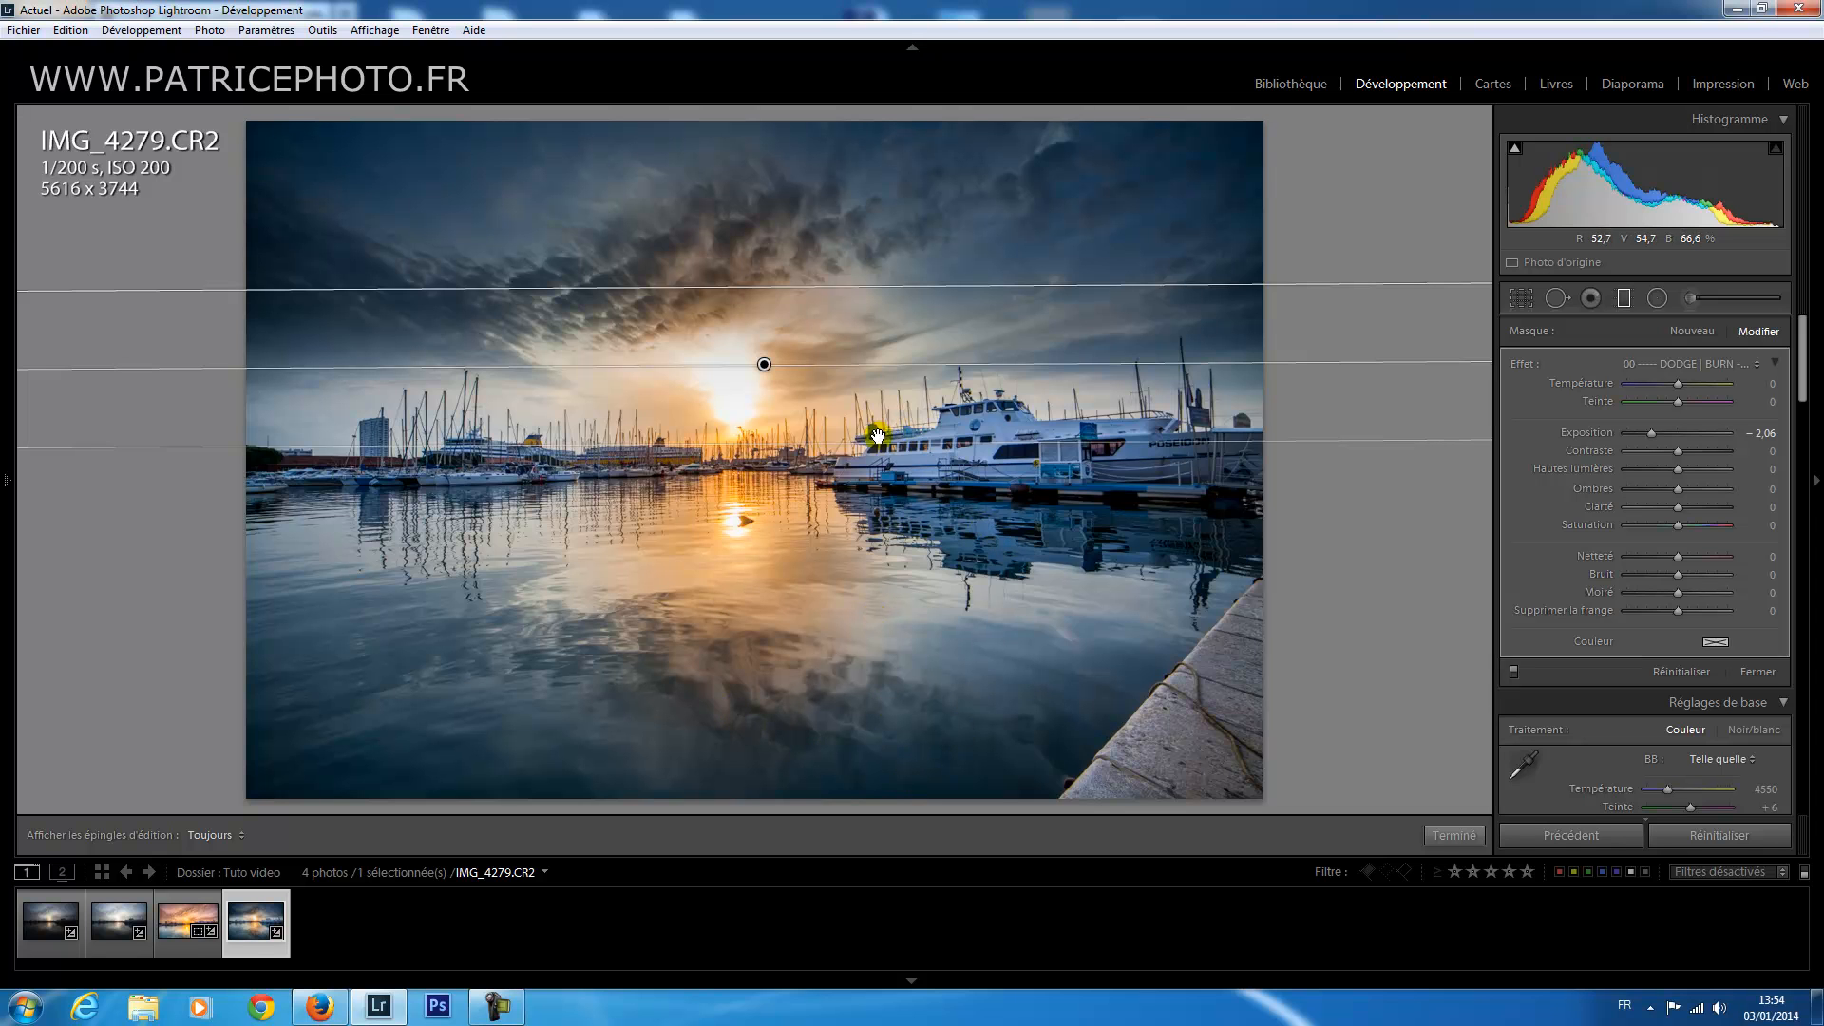
drag(874, 439, 874, 322)
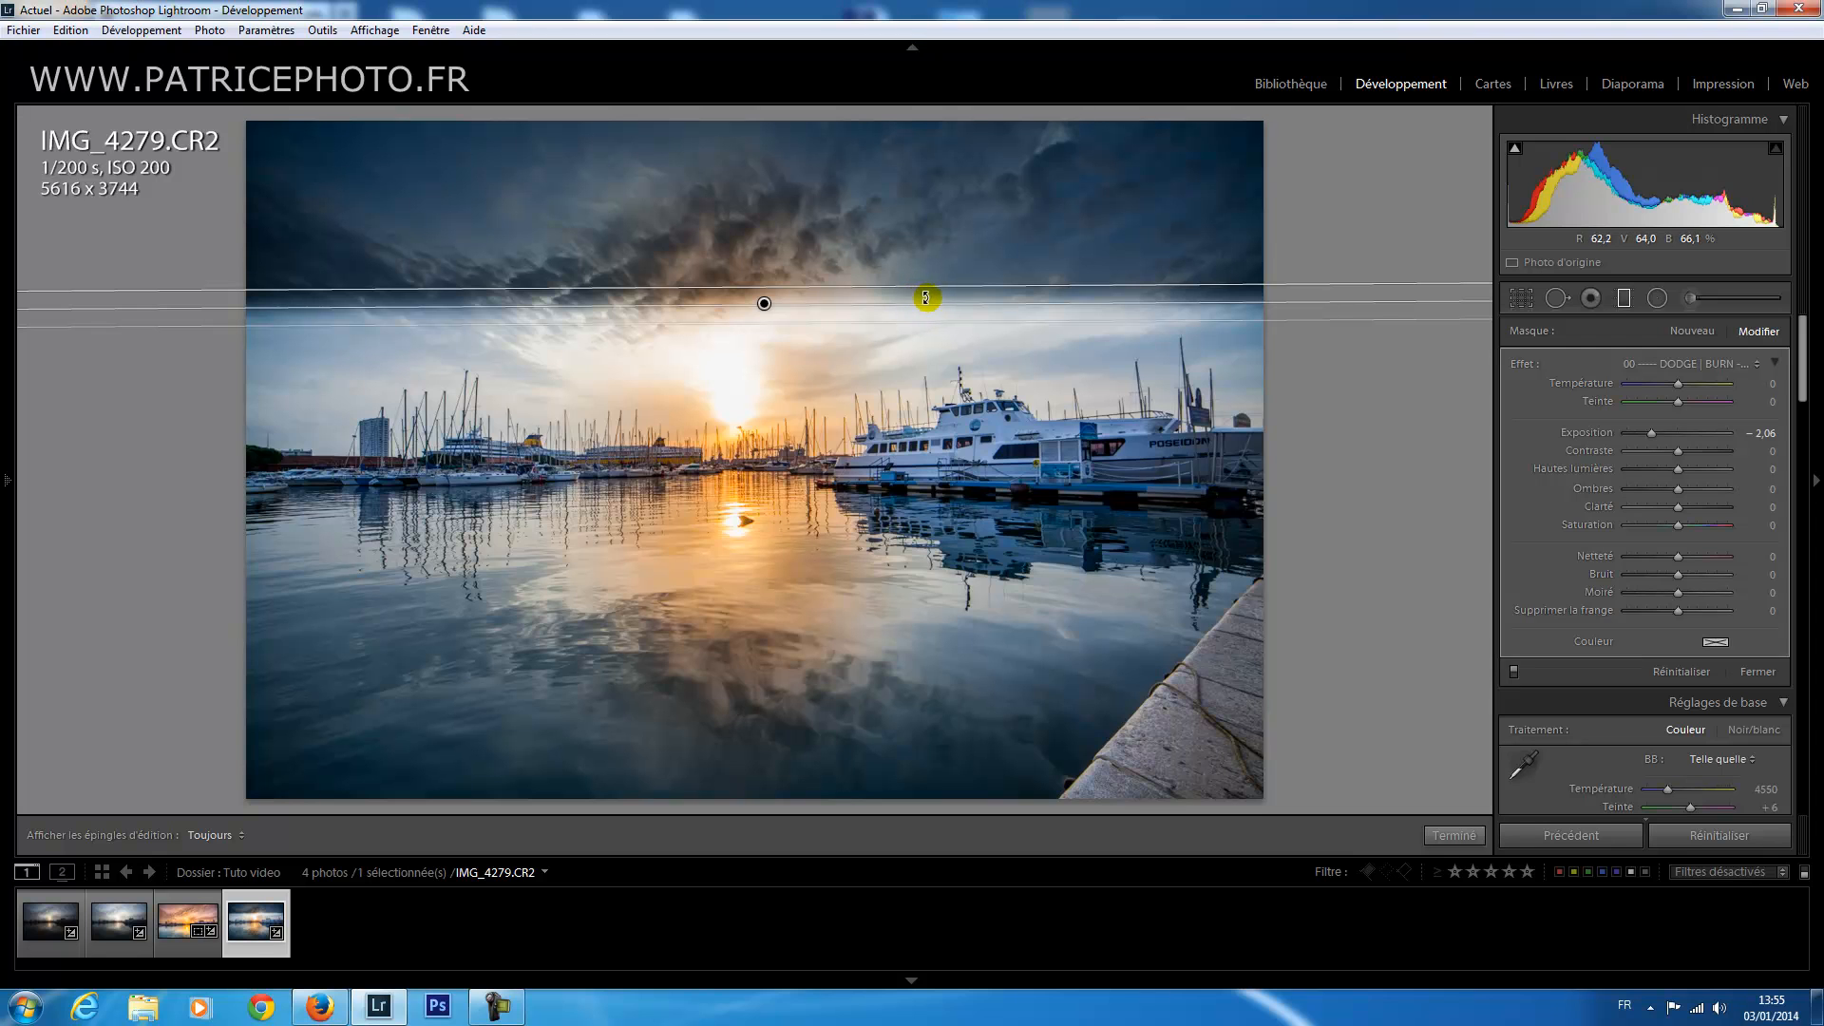
drag(883, 322, 891, 449)
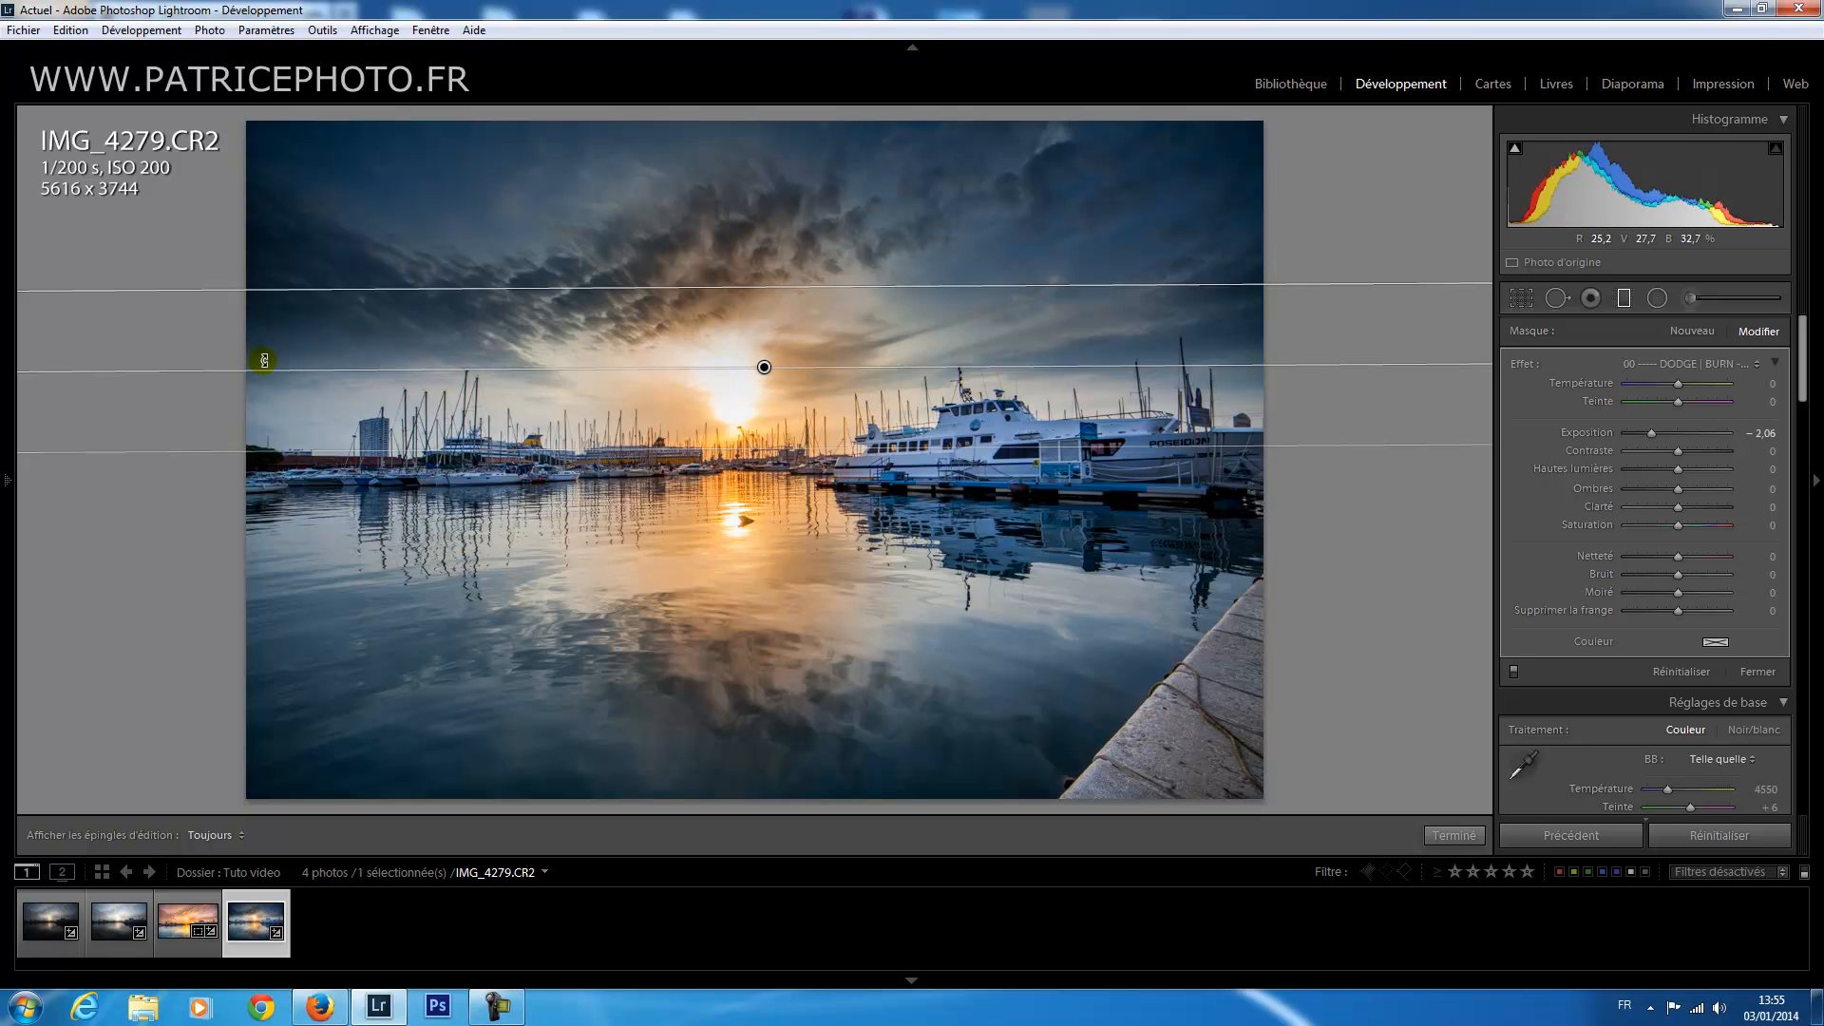
Move the graduated filter down to the horizon and stretch its transition from just above the sun's centre to the water below the boats.
drag(765, 368, 752, 470)
drag(809, 383, 806, 356)
drag(810, 544, 811, 550)
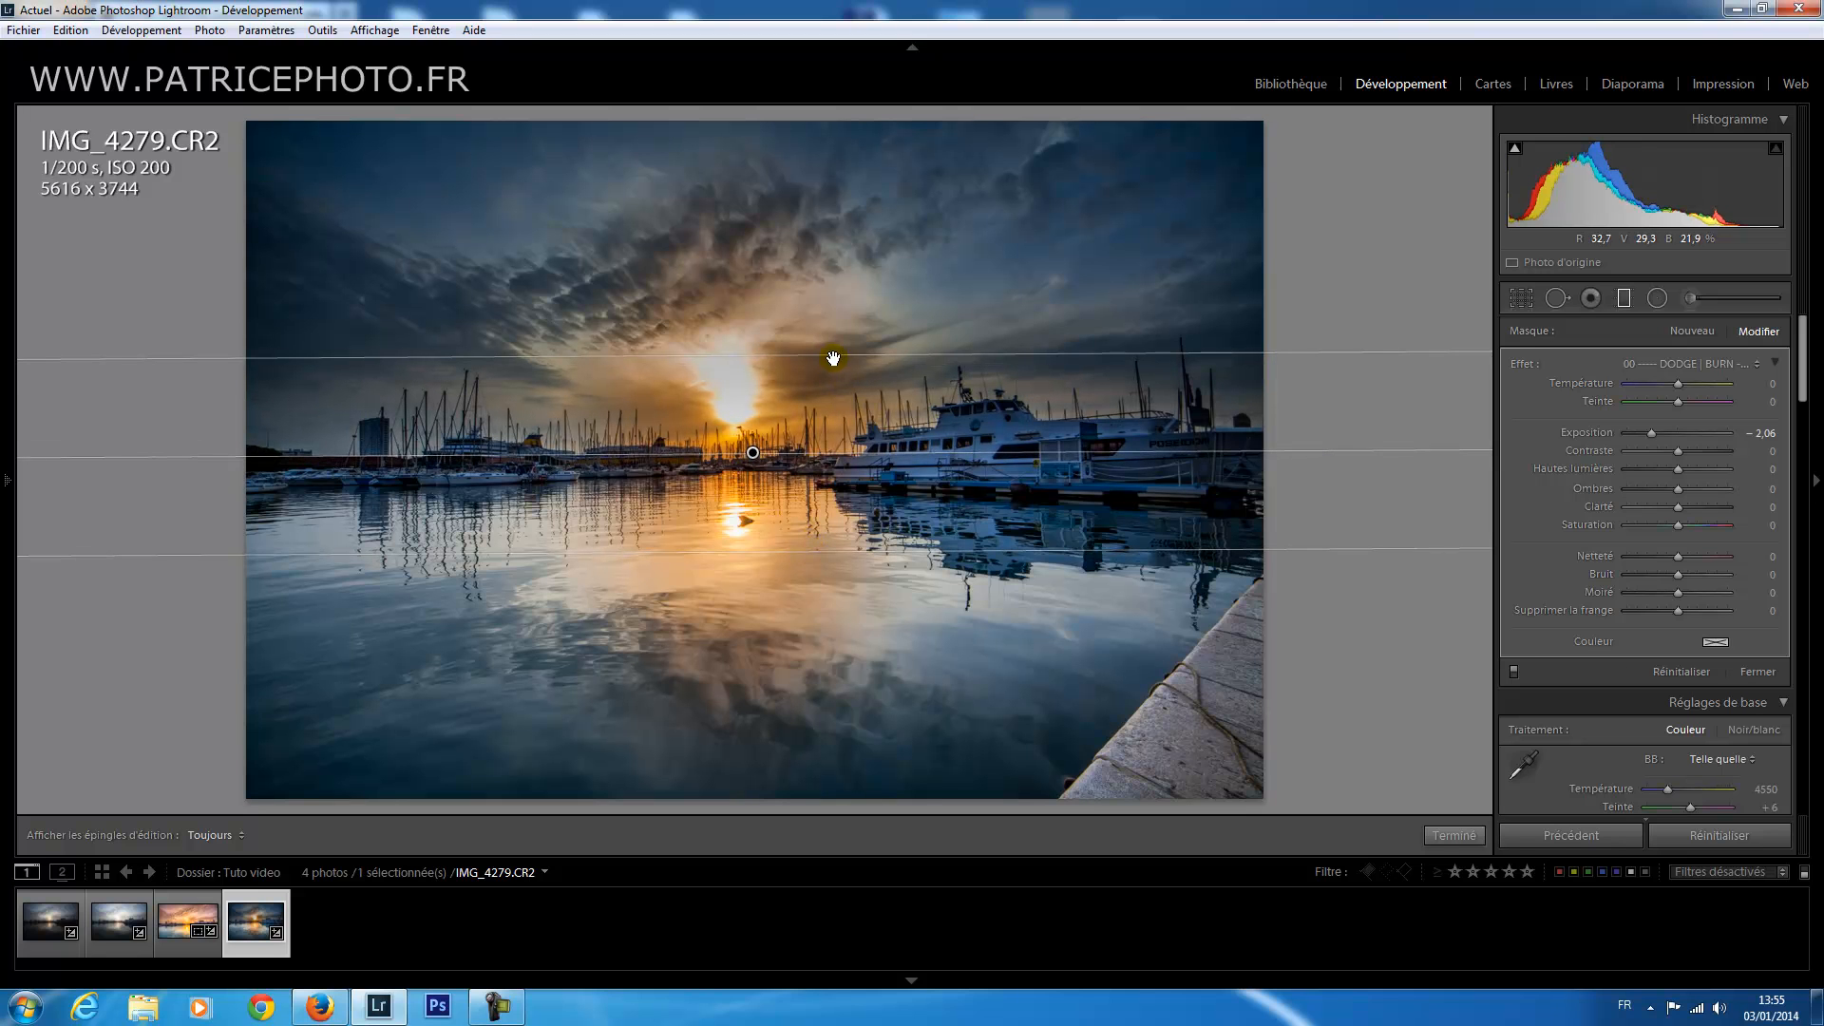
drag(833, 356, 832, 359)
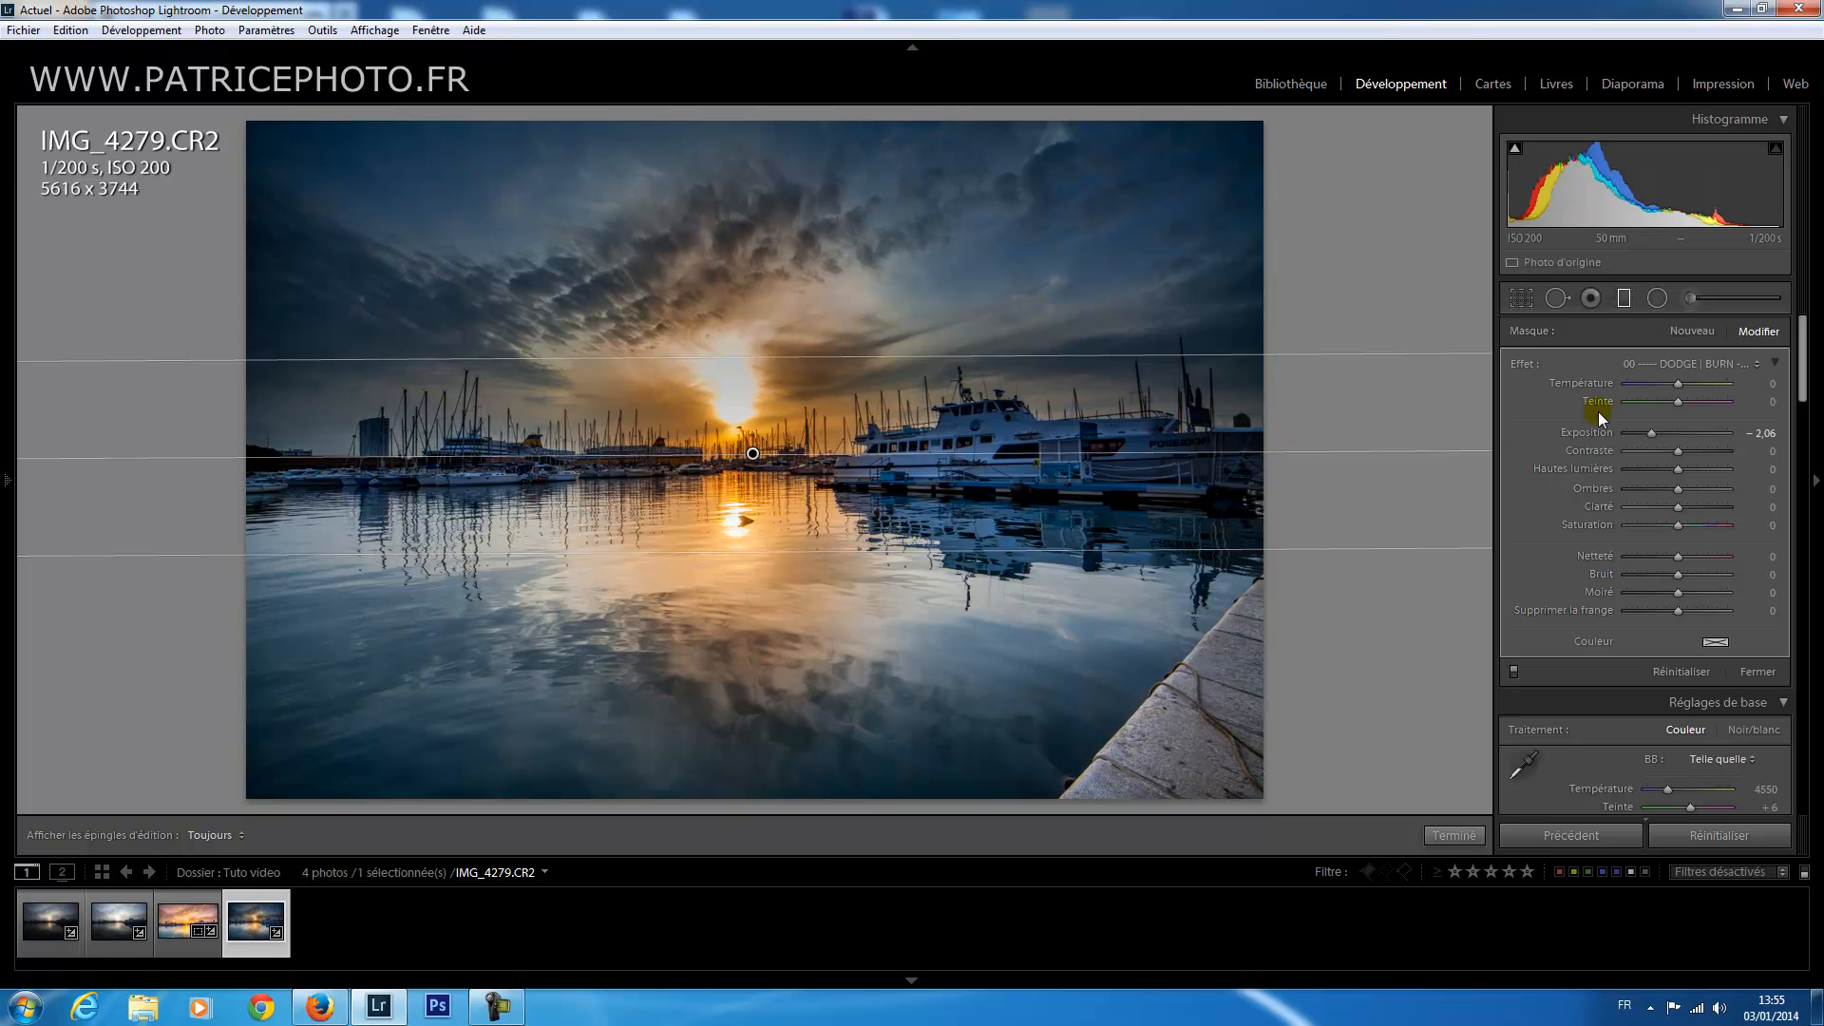
Reset the graduated filter's exposure to 0,00 and set its Température to 79, Teinte to 85 and Contraste to 27.
double_click(1582, 434)
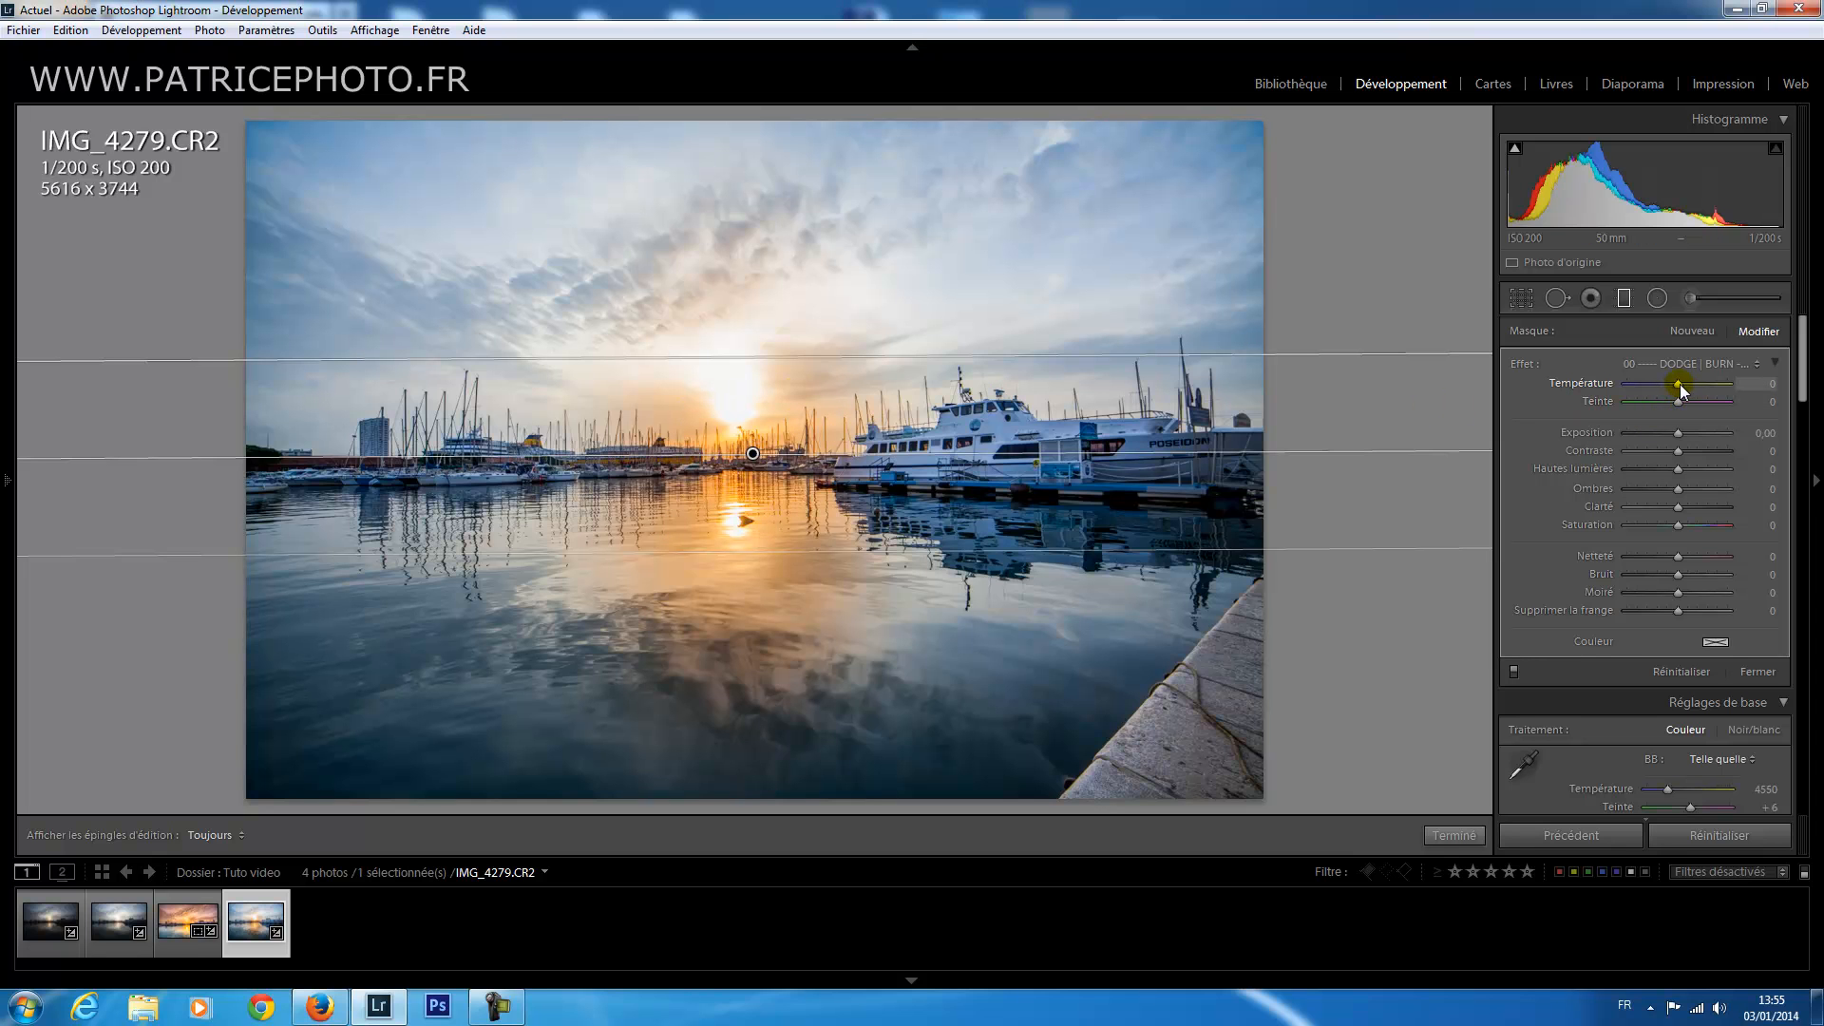
drag(1680, 384, 1707, 383)
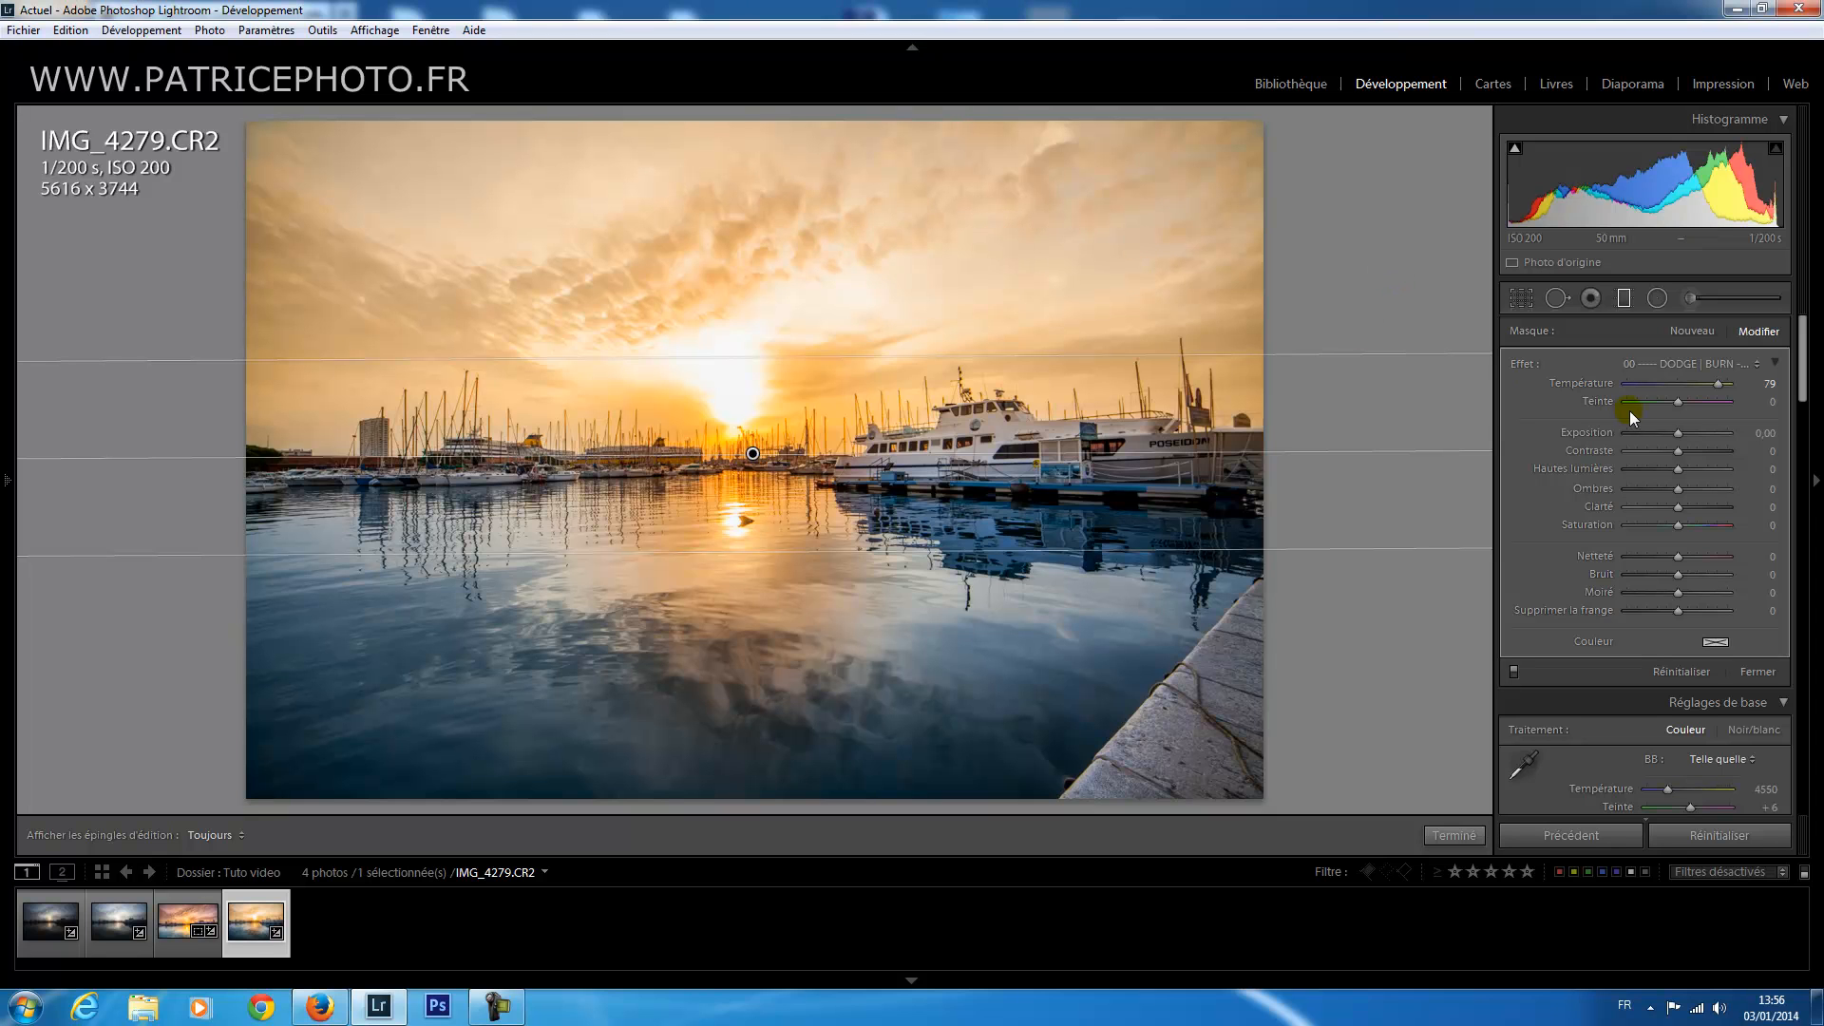
drag(1679, 403, 1718, 403)
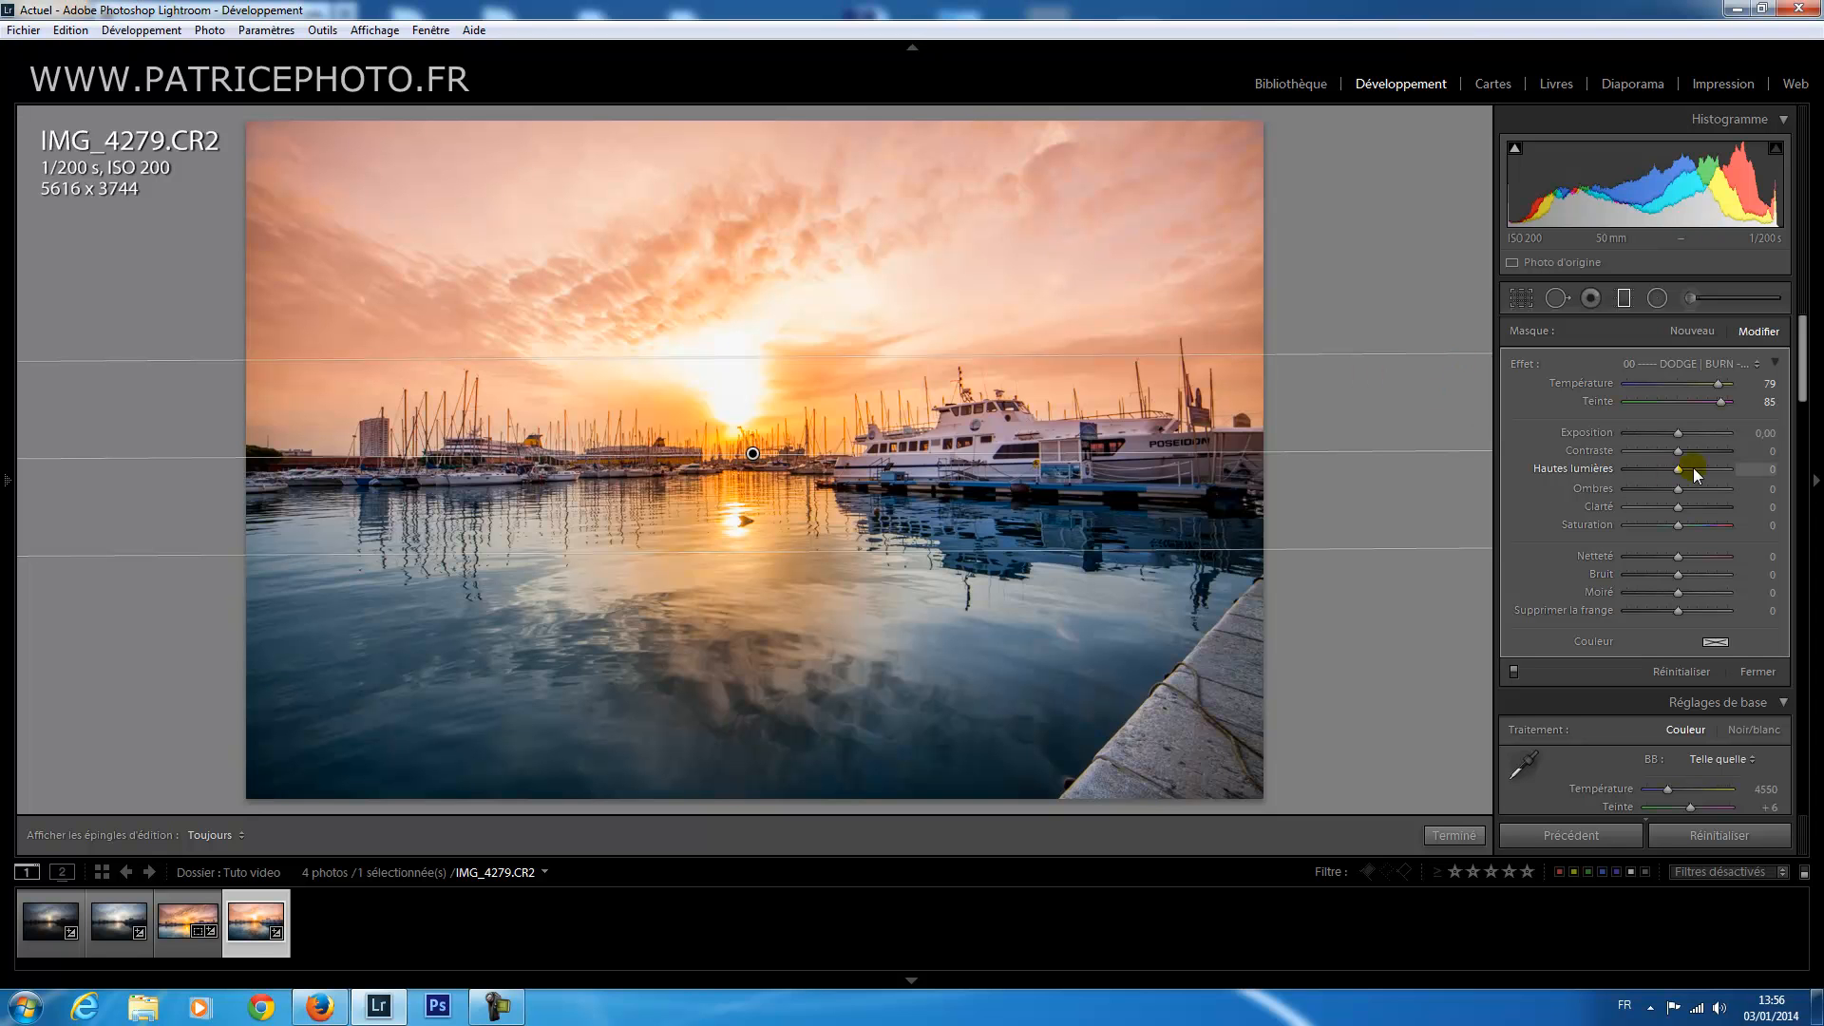
drag(1679, 452, 1693, 452)
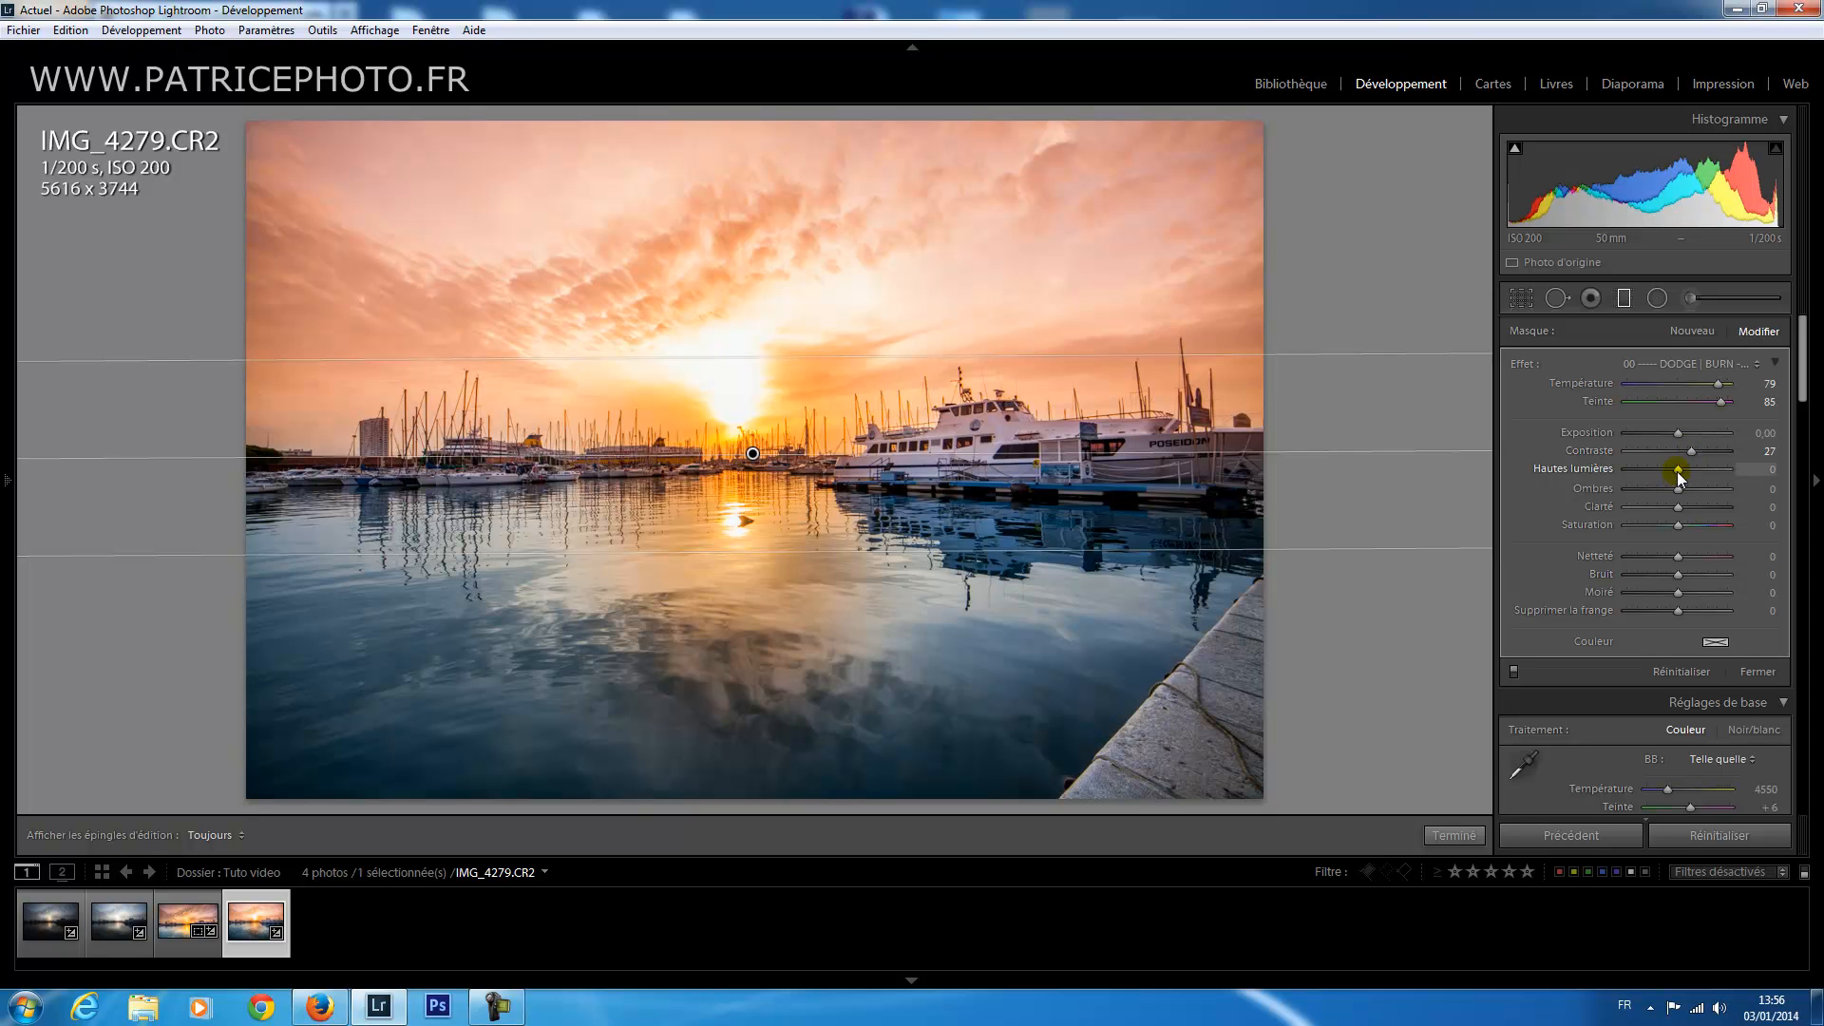
Set the graduated filter's Hautes lumières to -33, Ombres to -38 and Clarté to 74.
drag(1678, 469, 1661, 469)
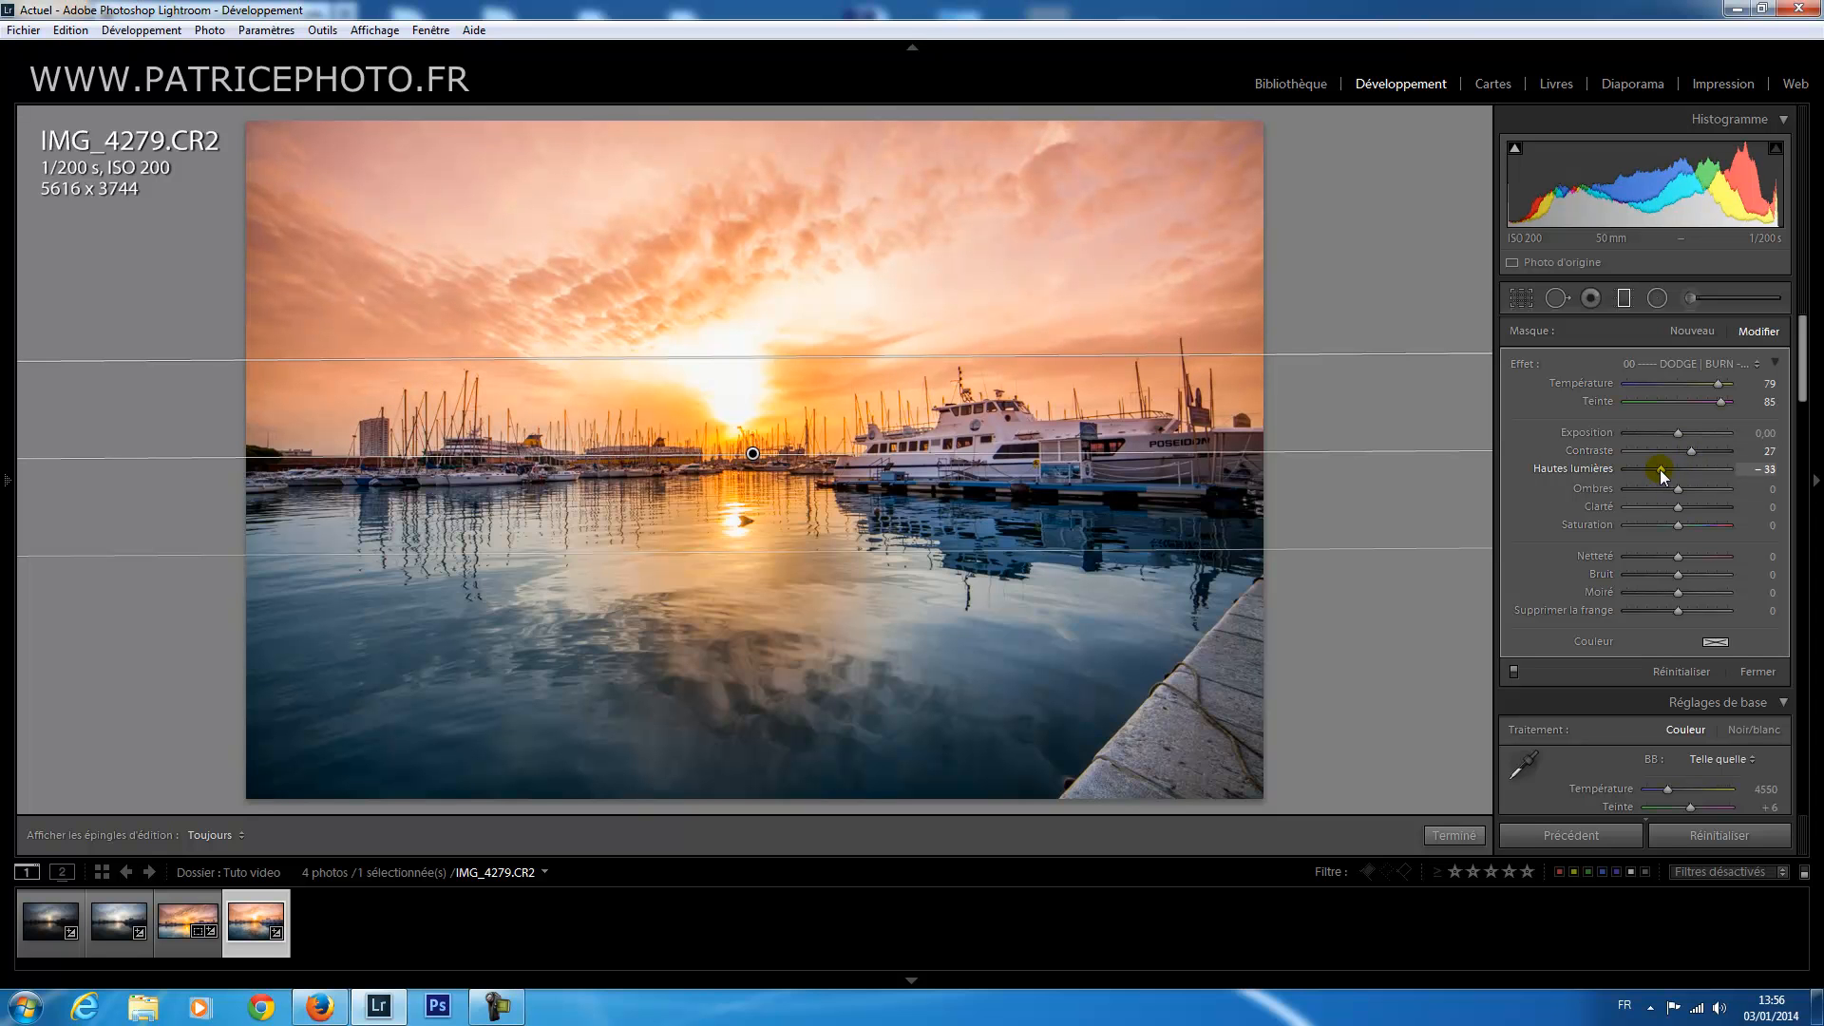
drag(1678, 488, 1658, 489)
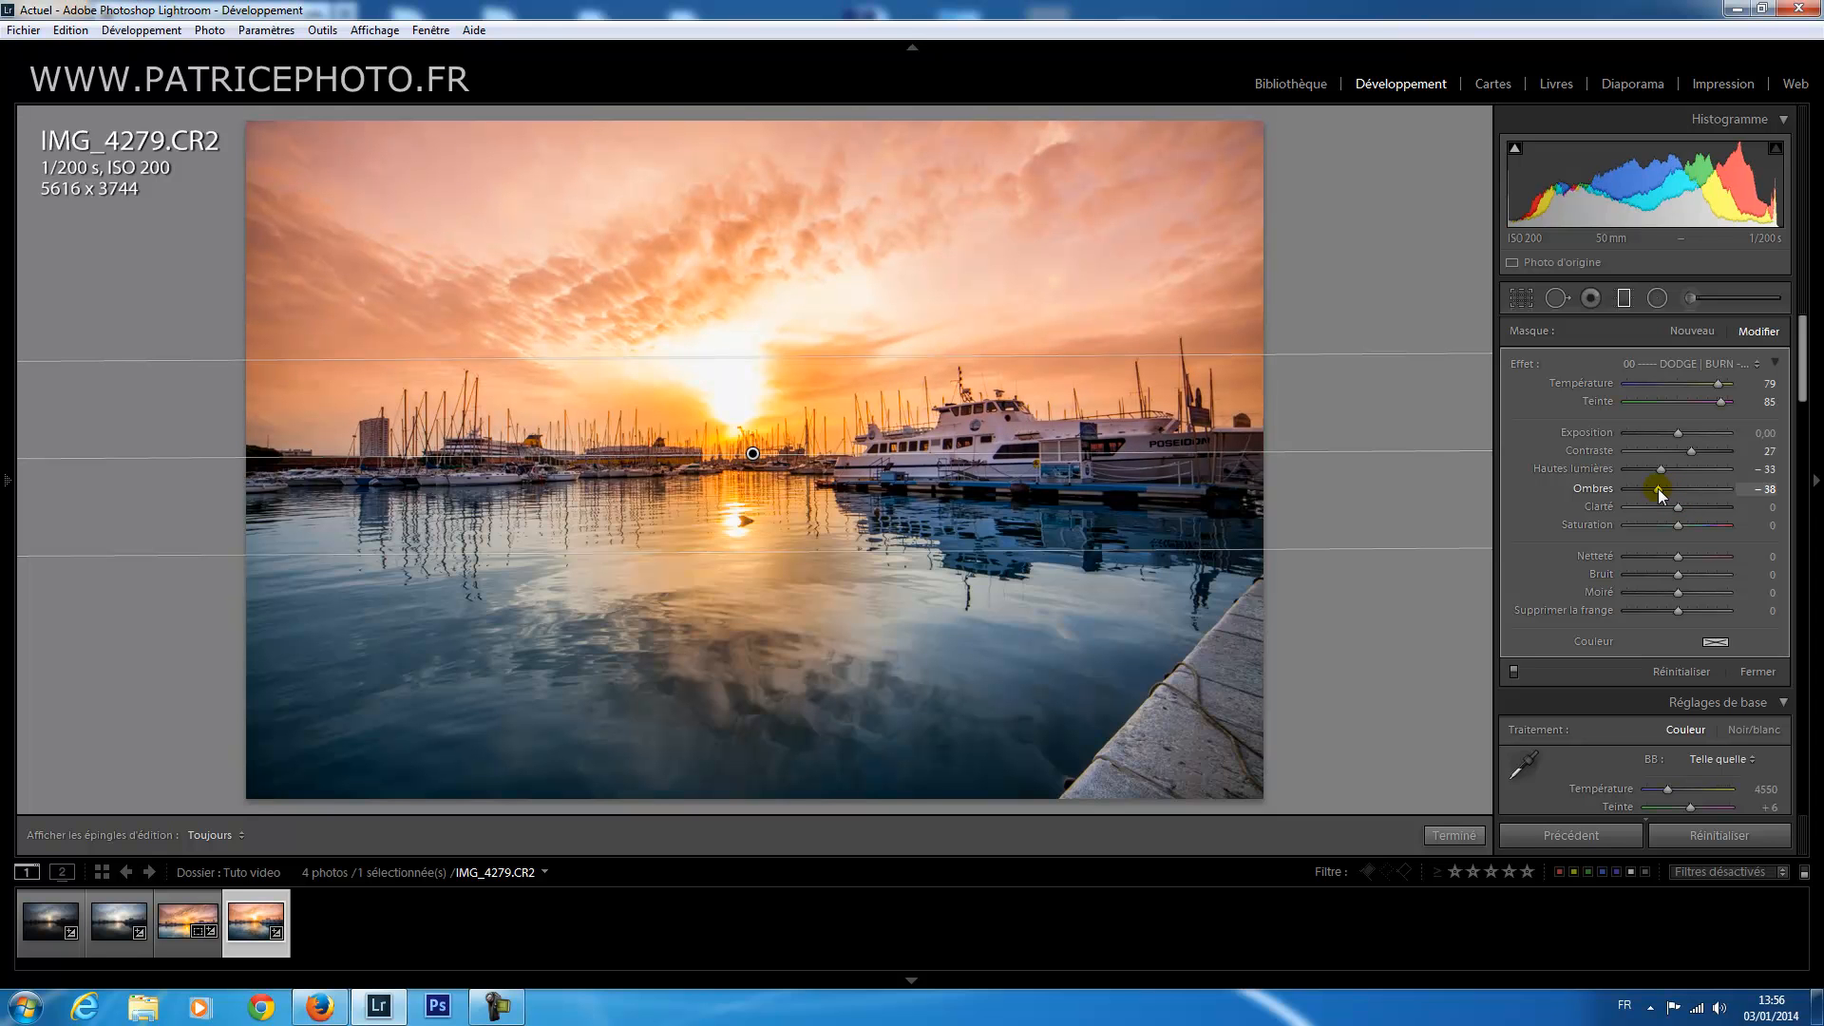
drag(1694, 509, 1714, 510)
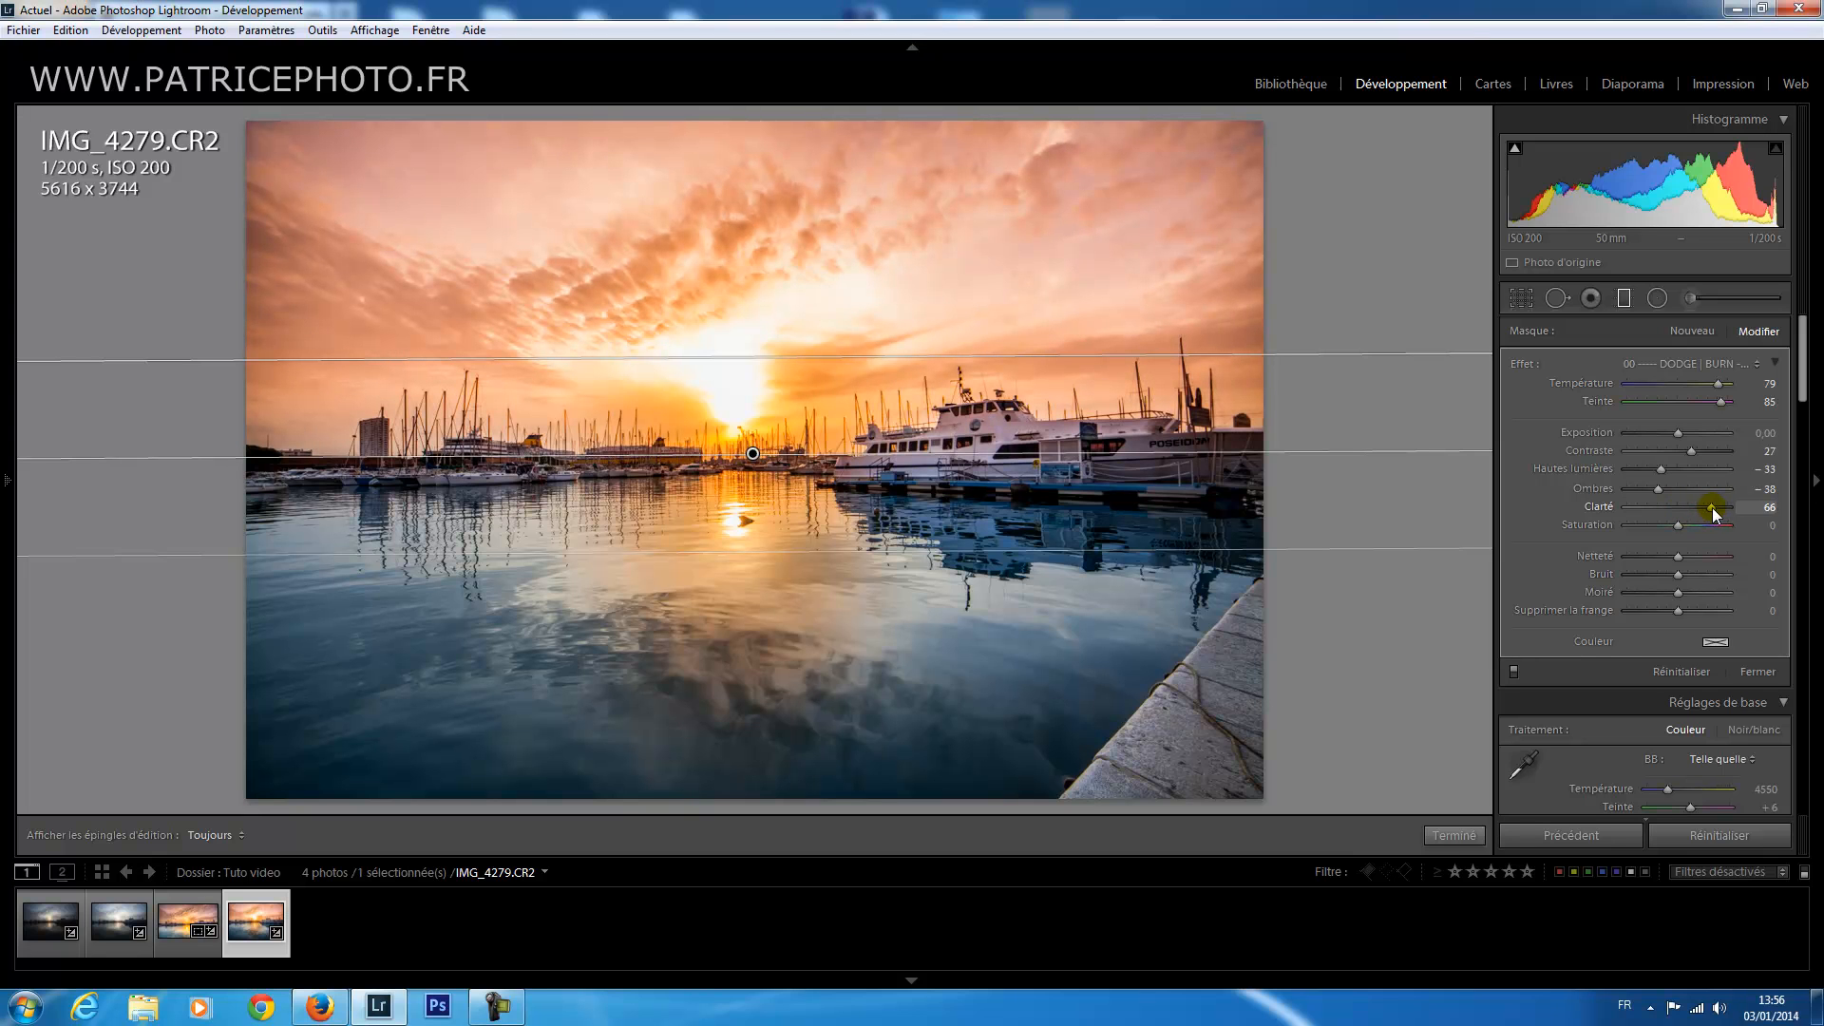
drag(1717, 506, 1714, 506)
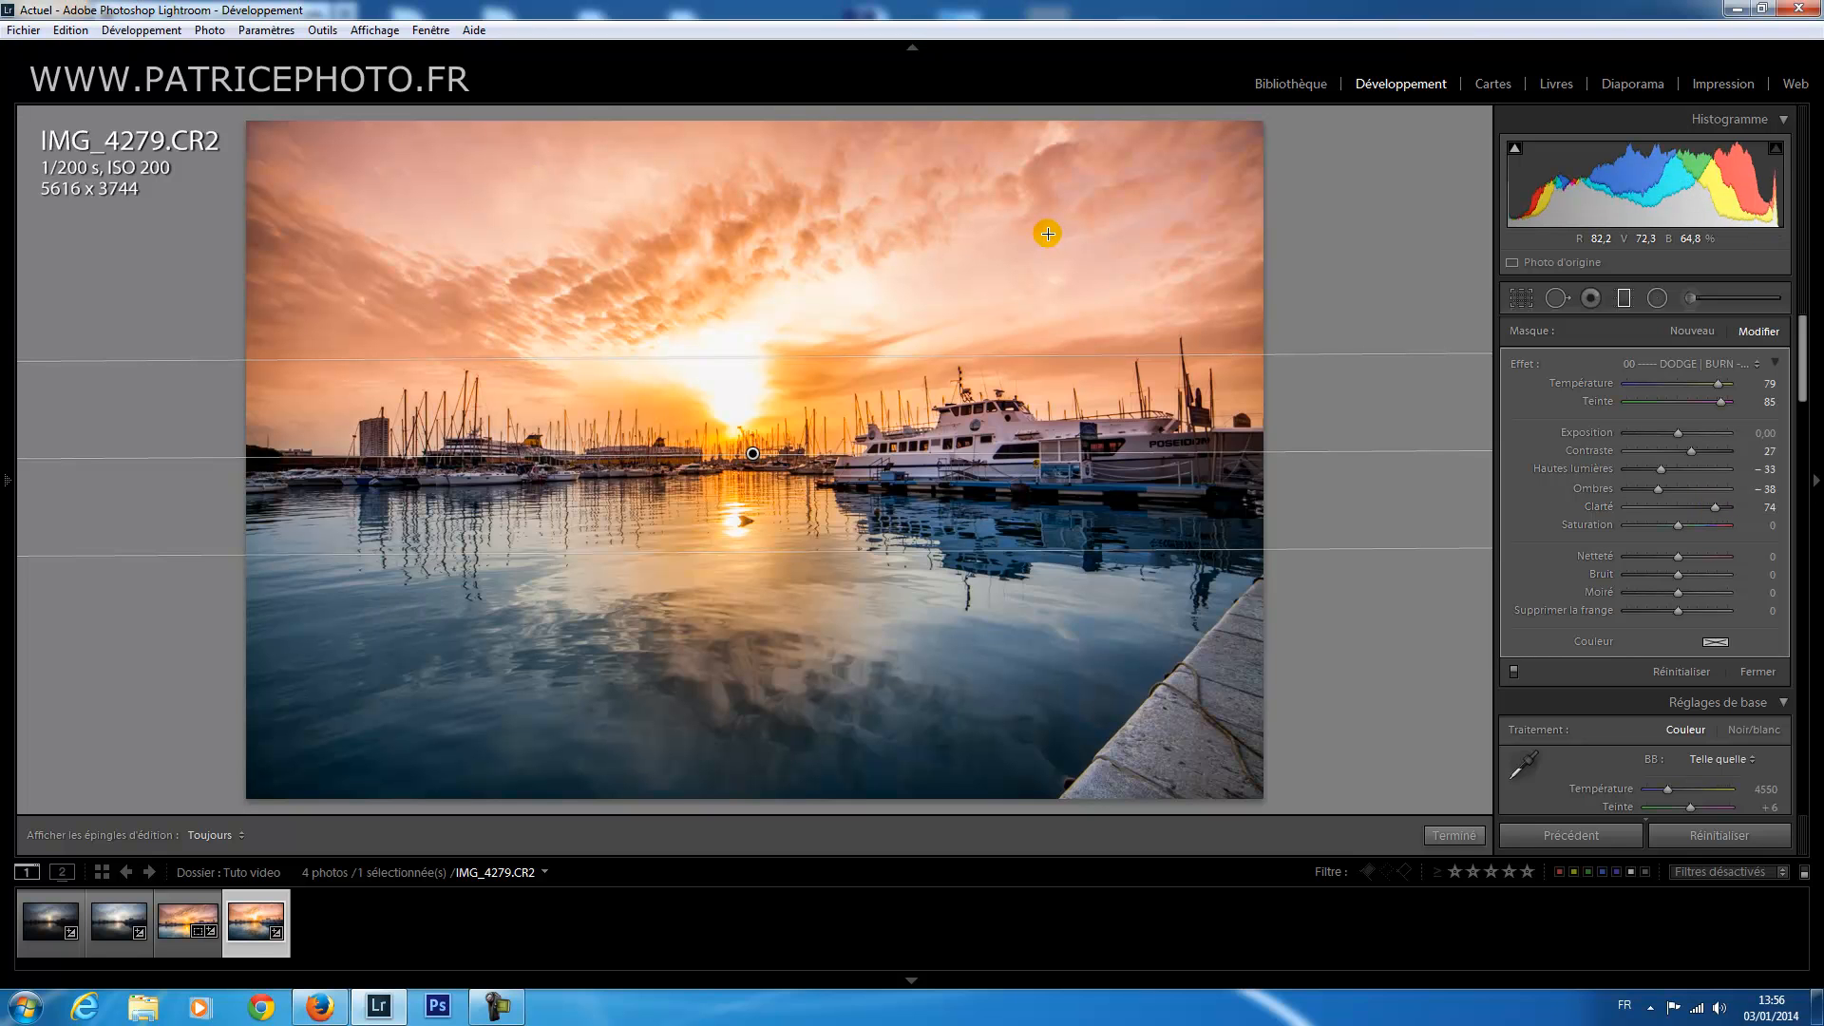
Set the graduated filter's Saturation to 46, Température to 70 and Teinte to 79.
click(1680, 526)
mouse_move(1681, 527)
mouse_down()
mouse_move(1717, 527)
mouse_move(1702, 526)
mouse_up()
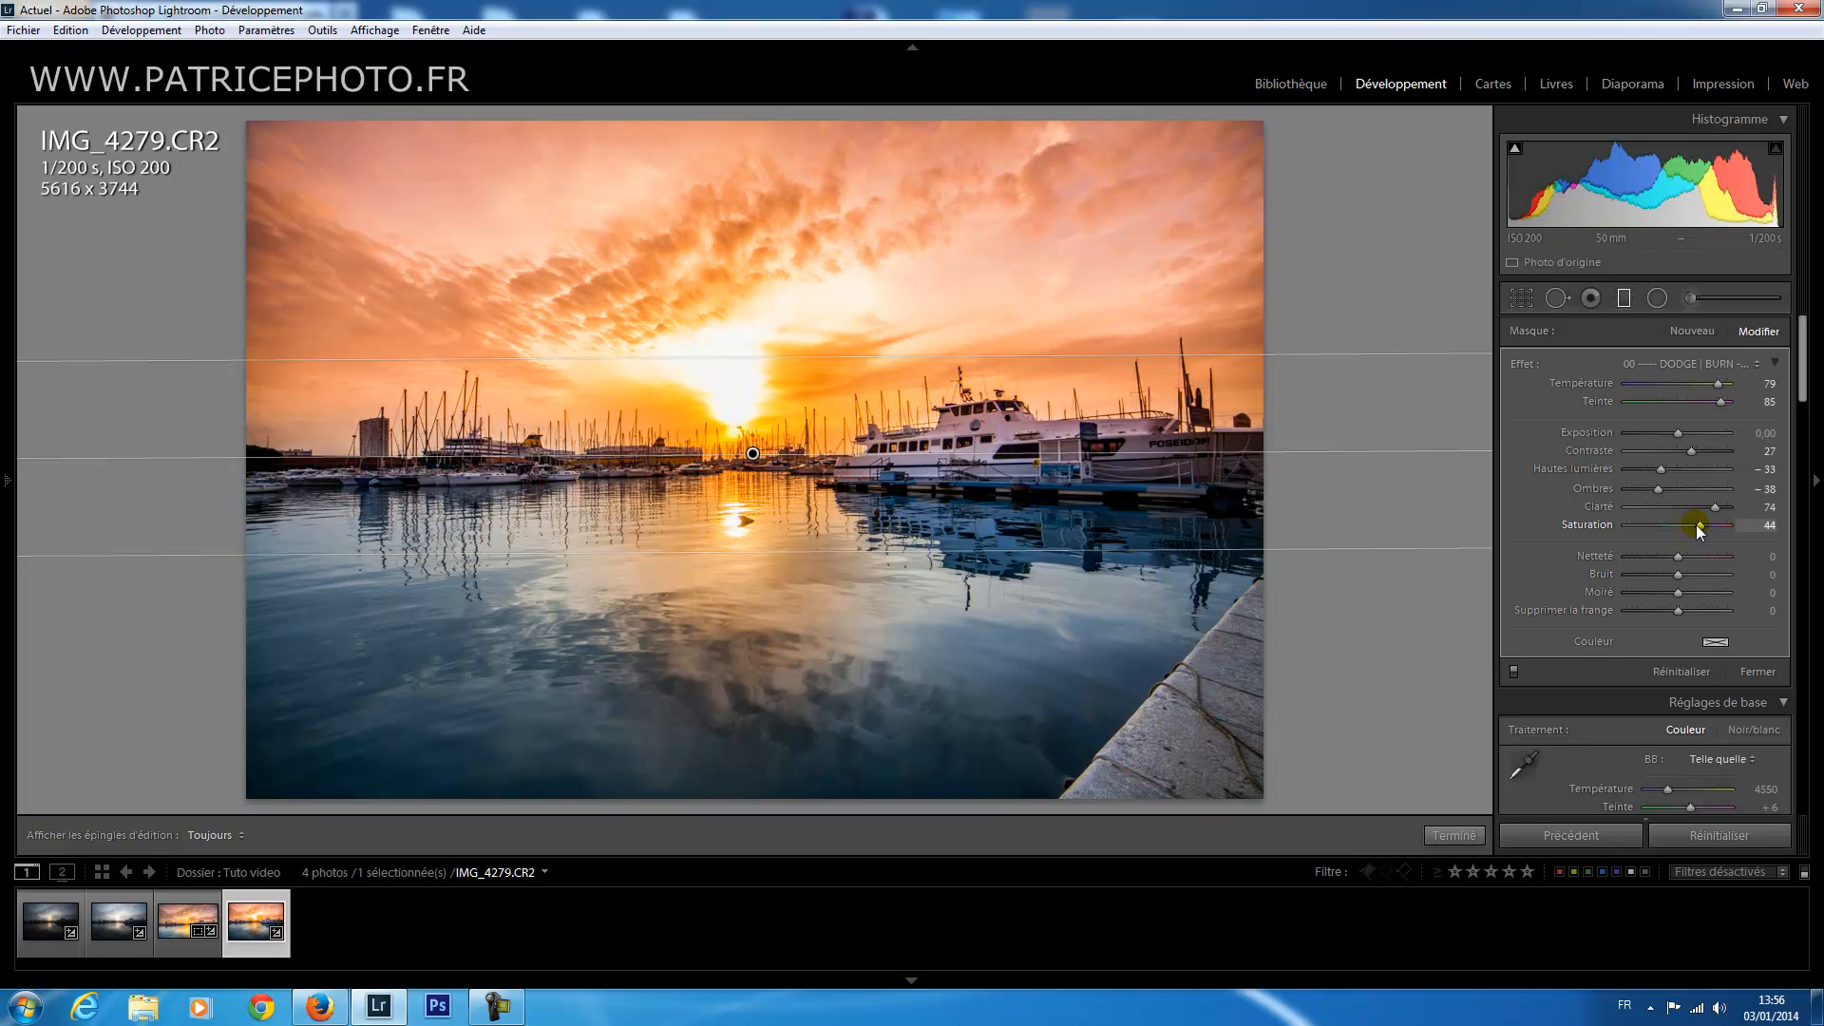
mouse_move(1707, 526)
mouse_down()
mouse_move(1725, 528)
mouse_move(1683, 526)
mouse_move(1701, 526)
mouse_up()
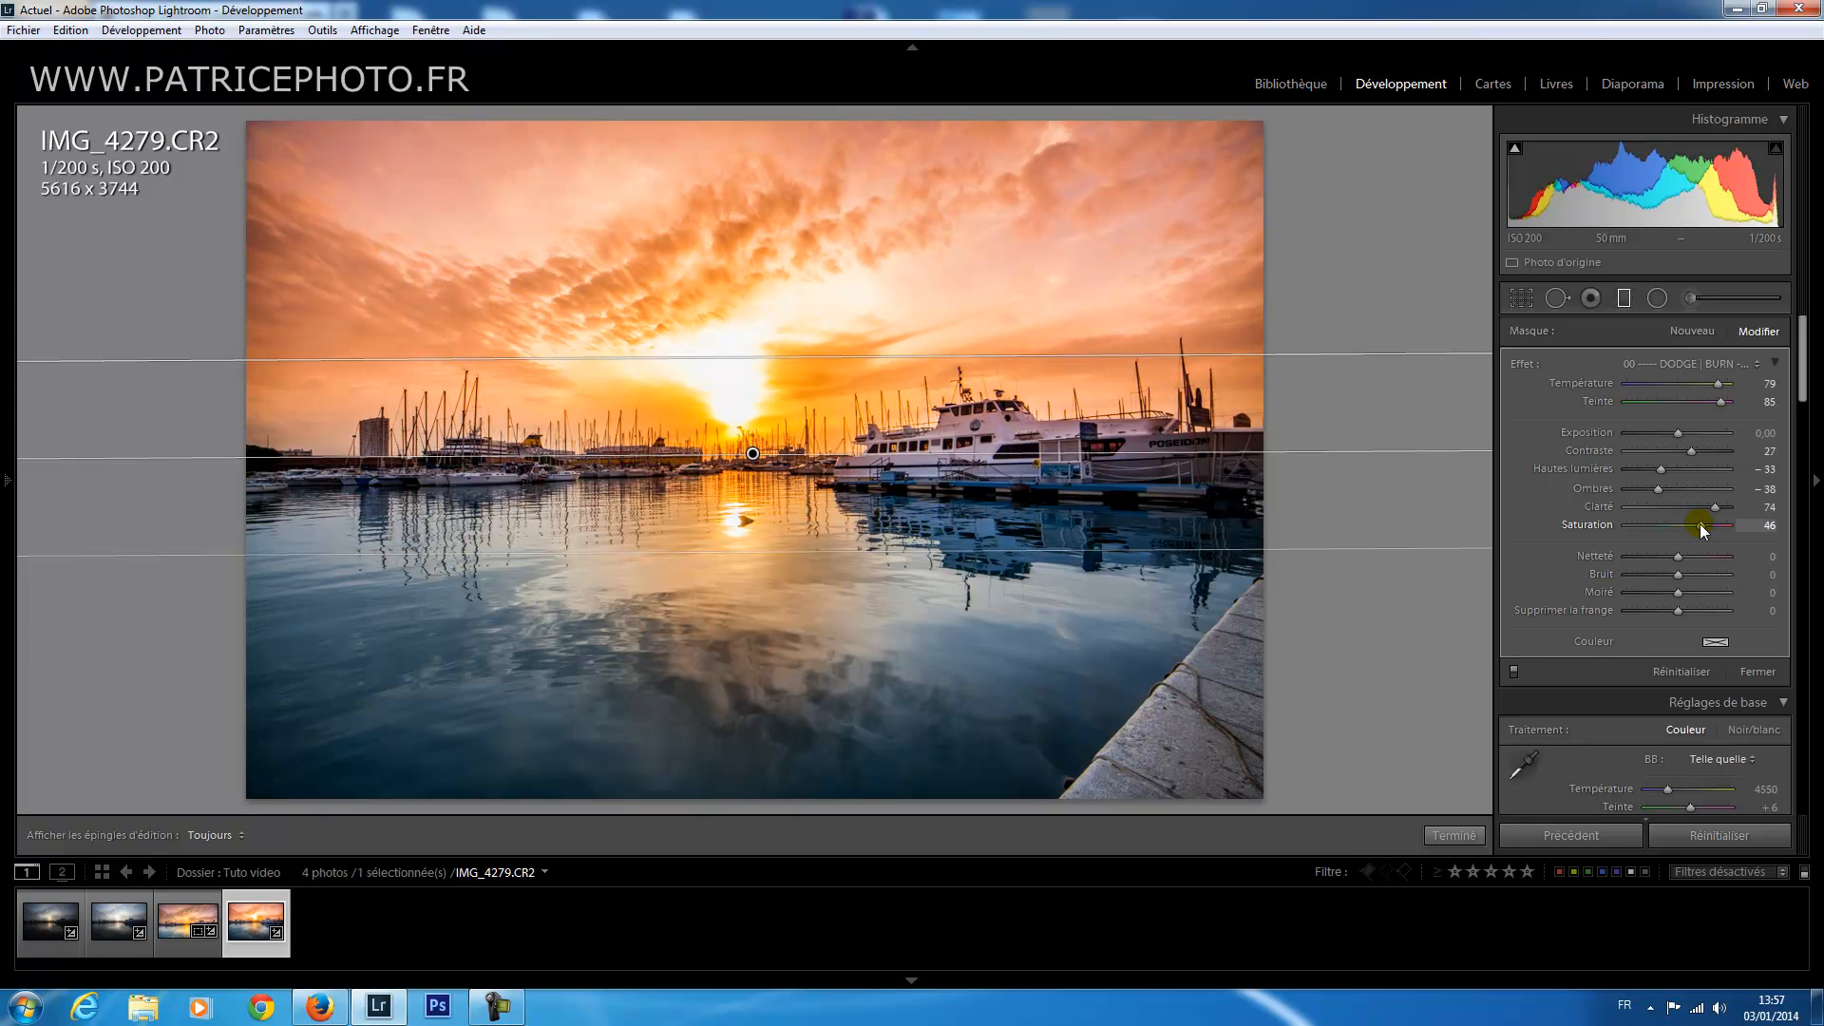
drag(1718, 383, 1716, 387)
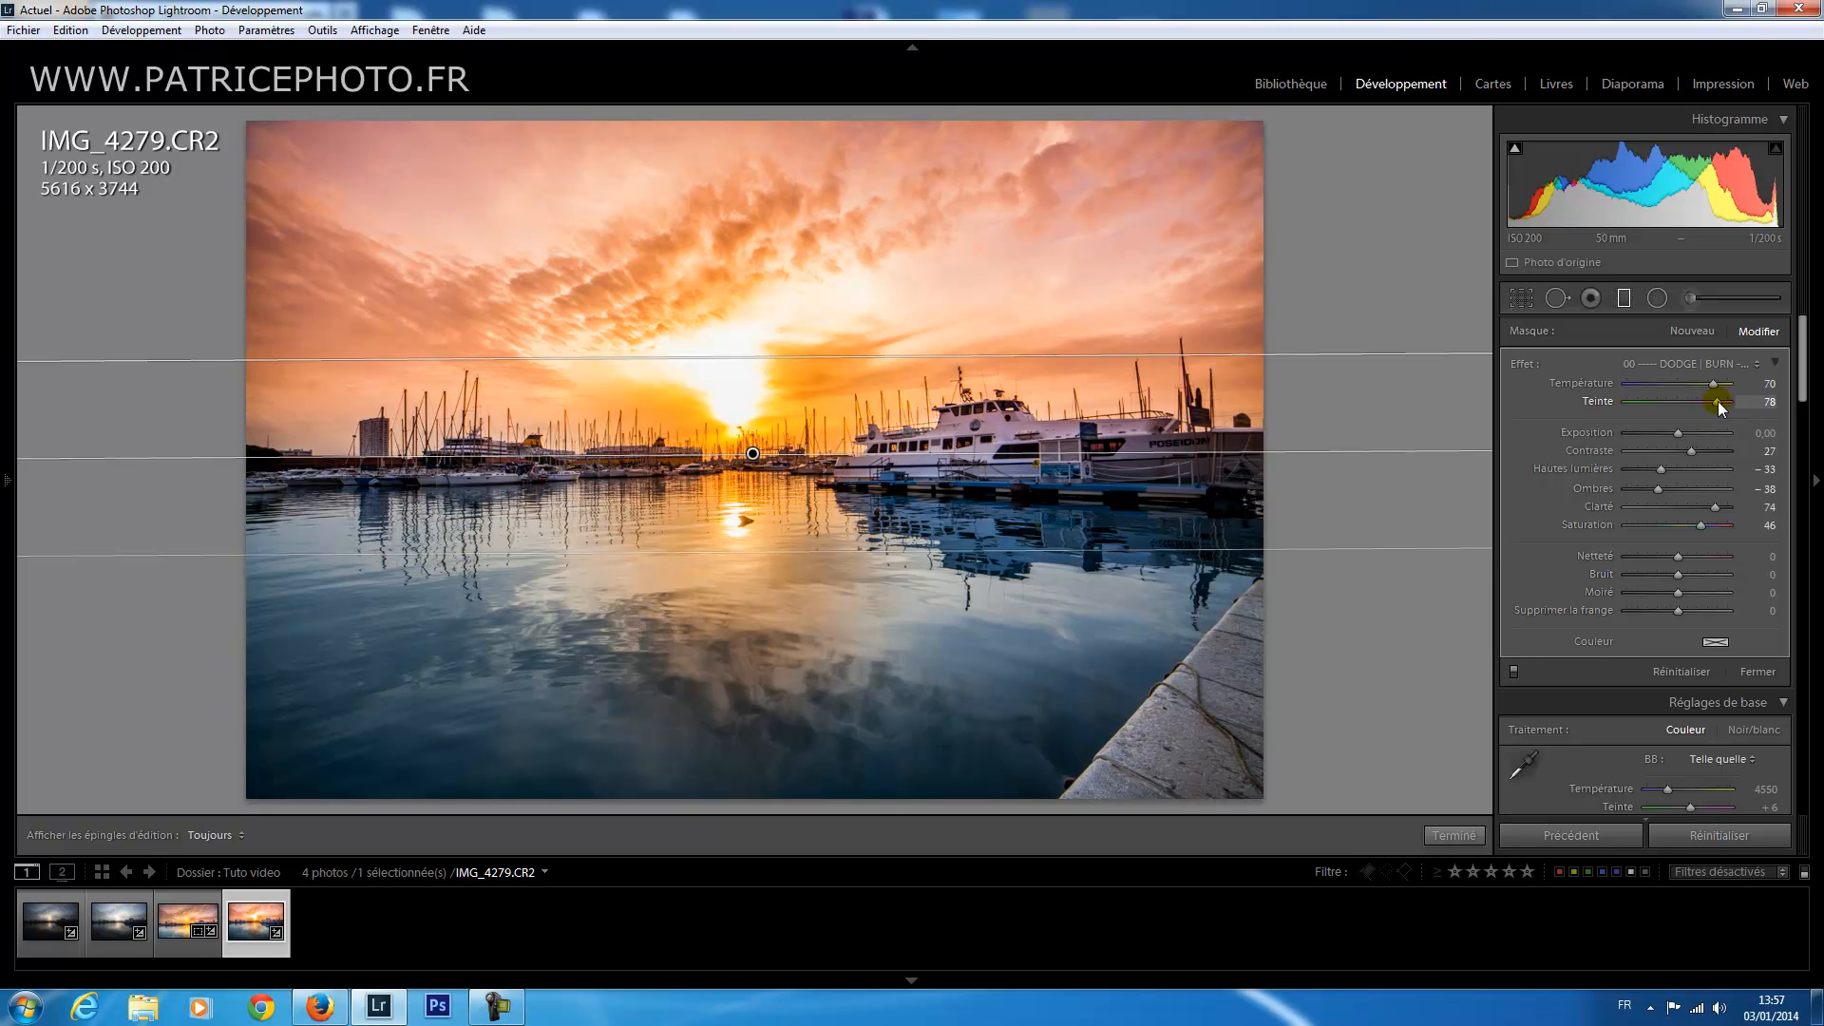
drag(1717, 401, 1719, 401)
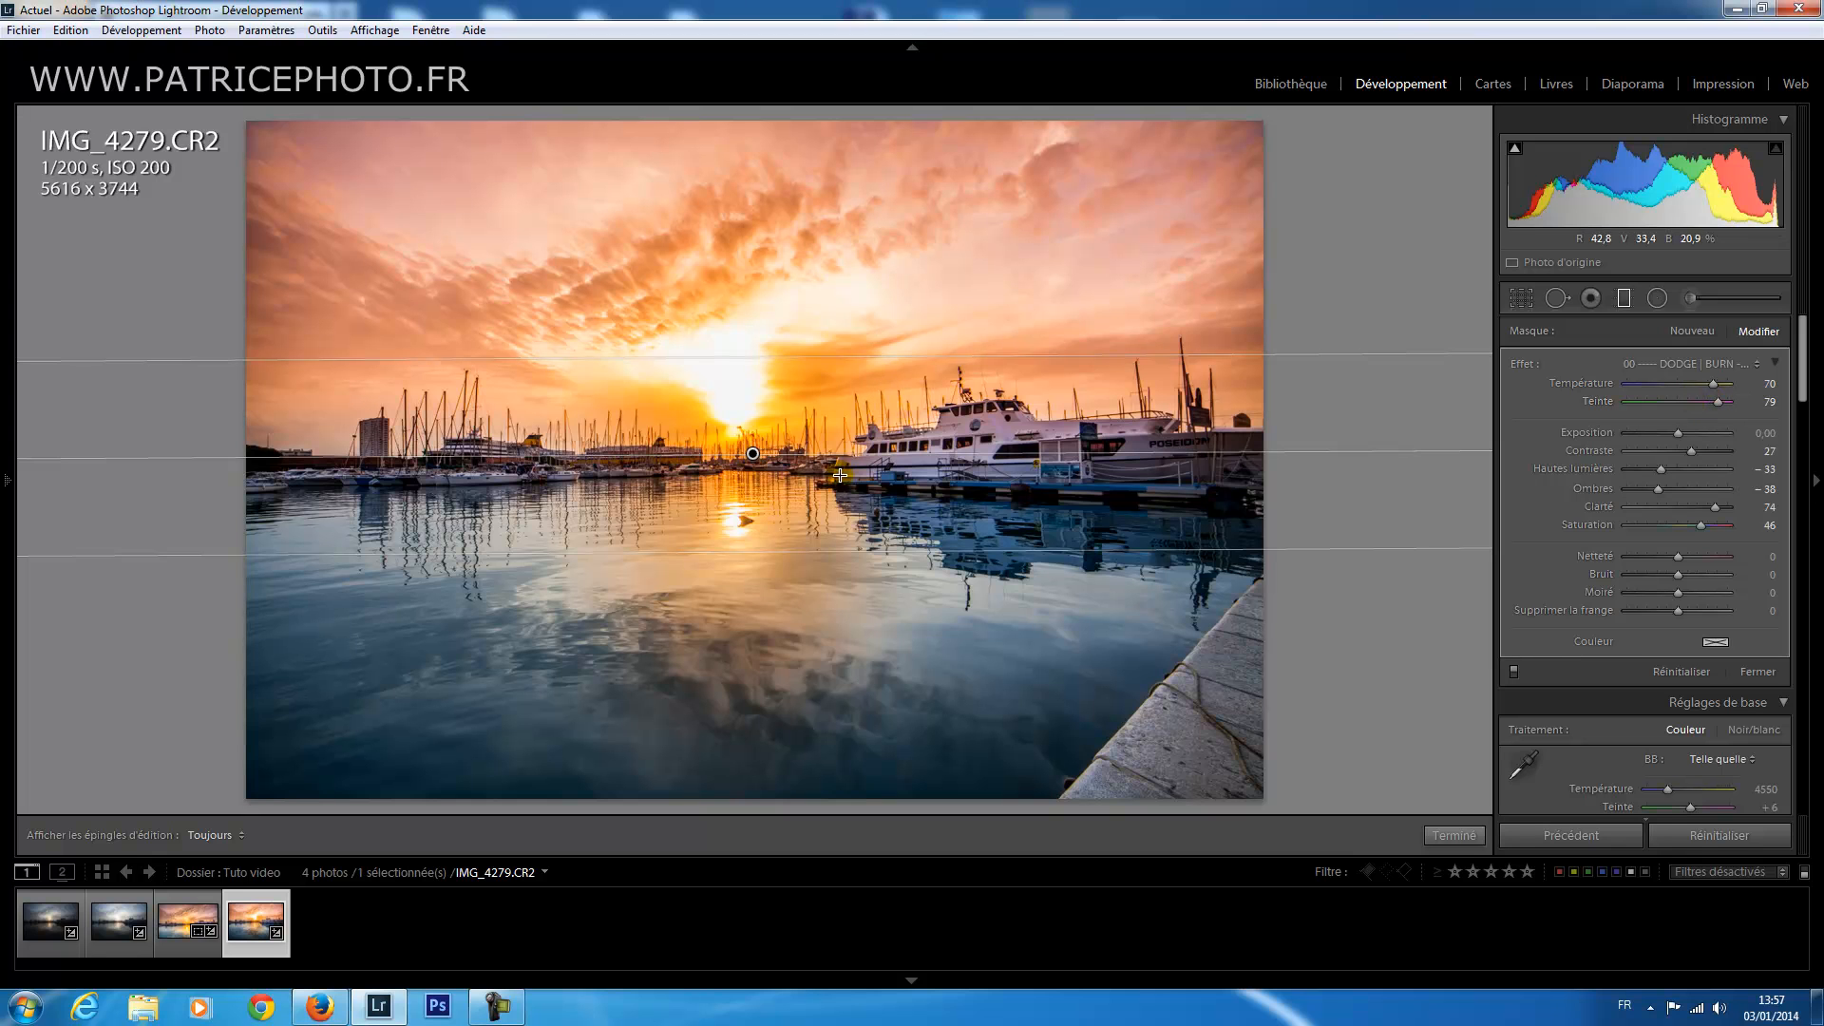
Adjust the graduated filter so its transition runs from the upper sun to the water below the boats, centred near the waterline, and finish editing it.
drag(766, 556, 769, 571)
mouse_move(832, 357)
mouse_down()
mouse_move(855, 137)
mouse_move(856, 309)
mouse_move(834, 371)
mouse_up()
mouse_move(822, 573)
mouse_down()
mouse_move(823, 493)
mouse_move(822, 558)
mouse_up()
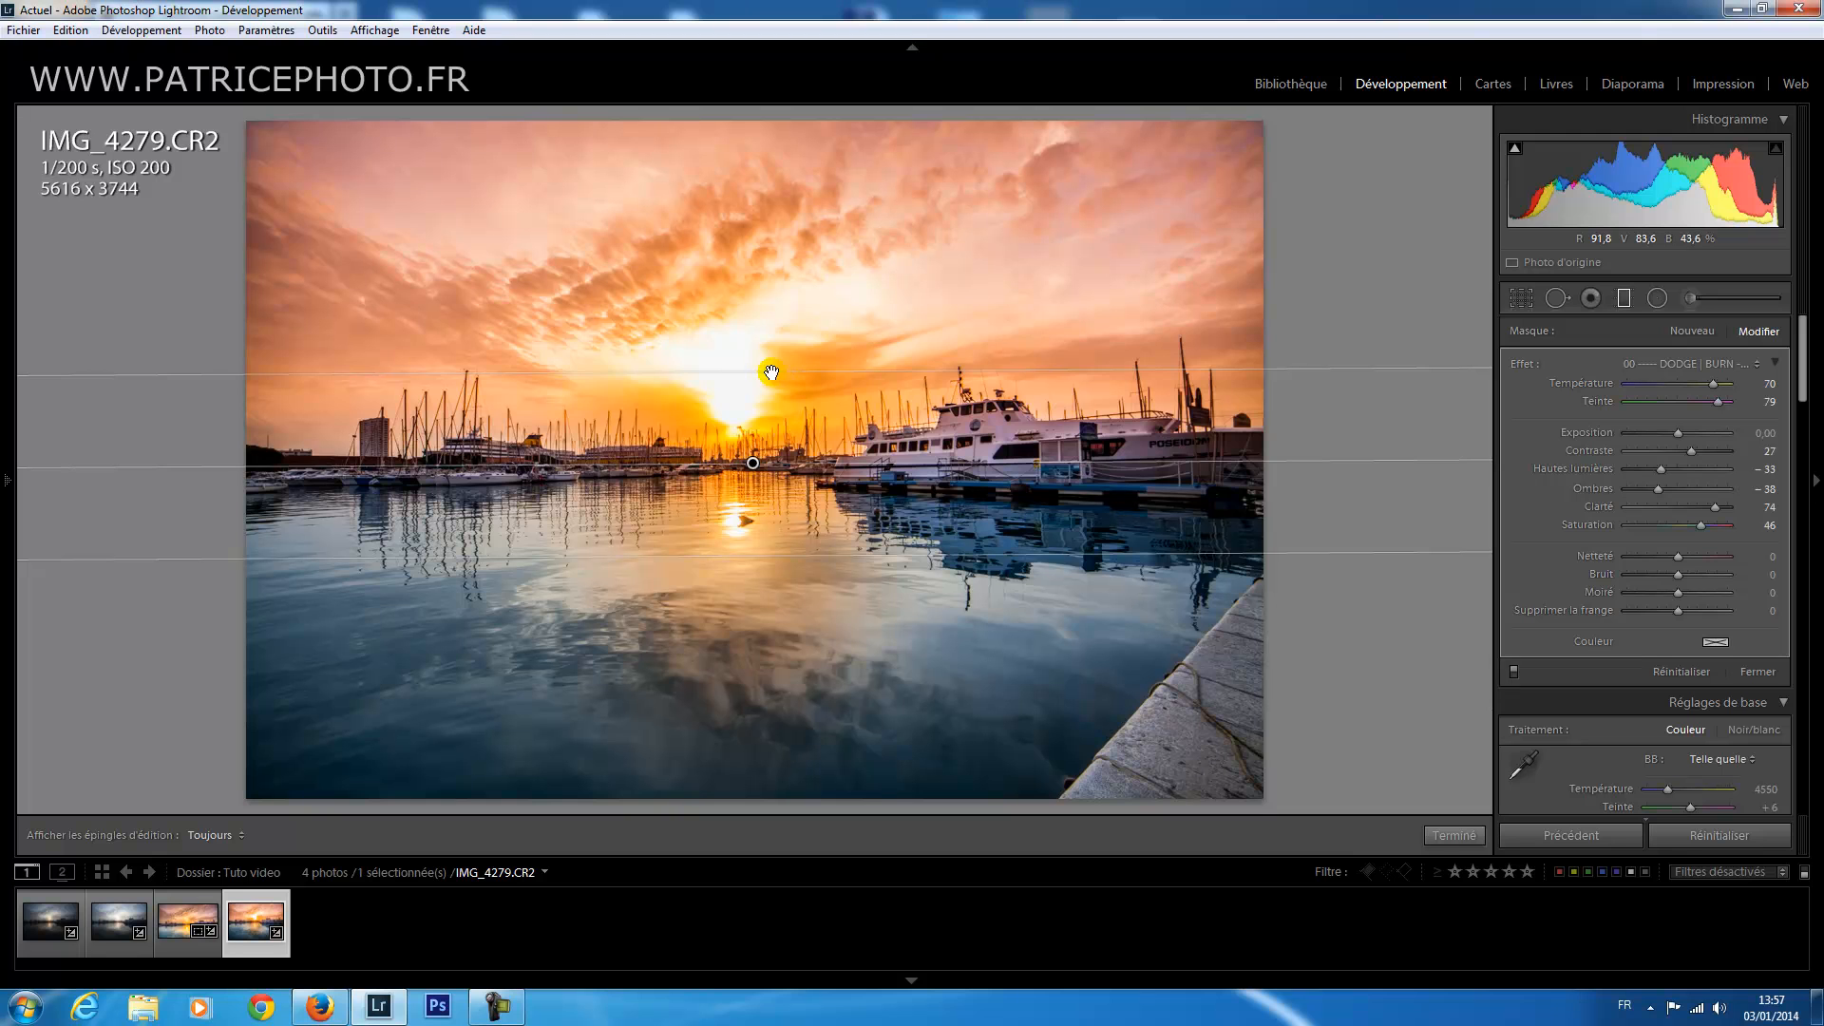
drag(768, 372, 765, 317)
drag(753, 440, 752, 466)
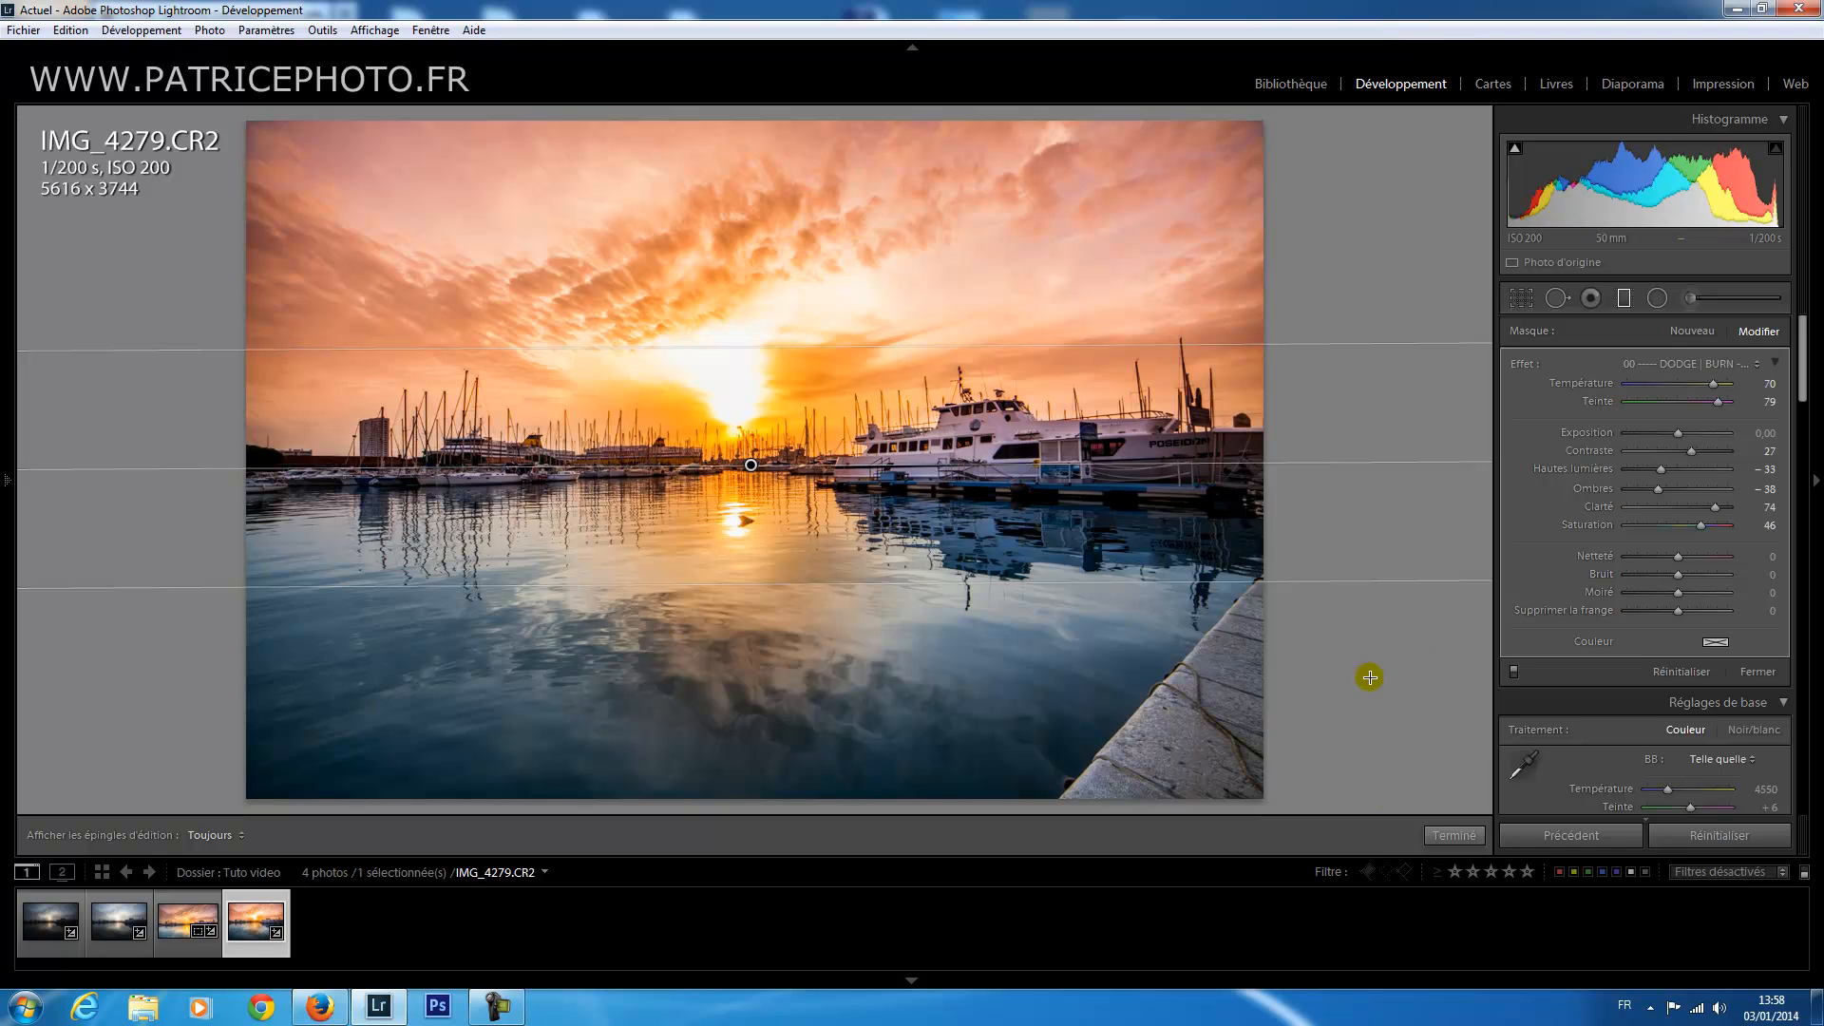
click(1462, 836)
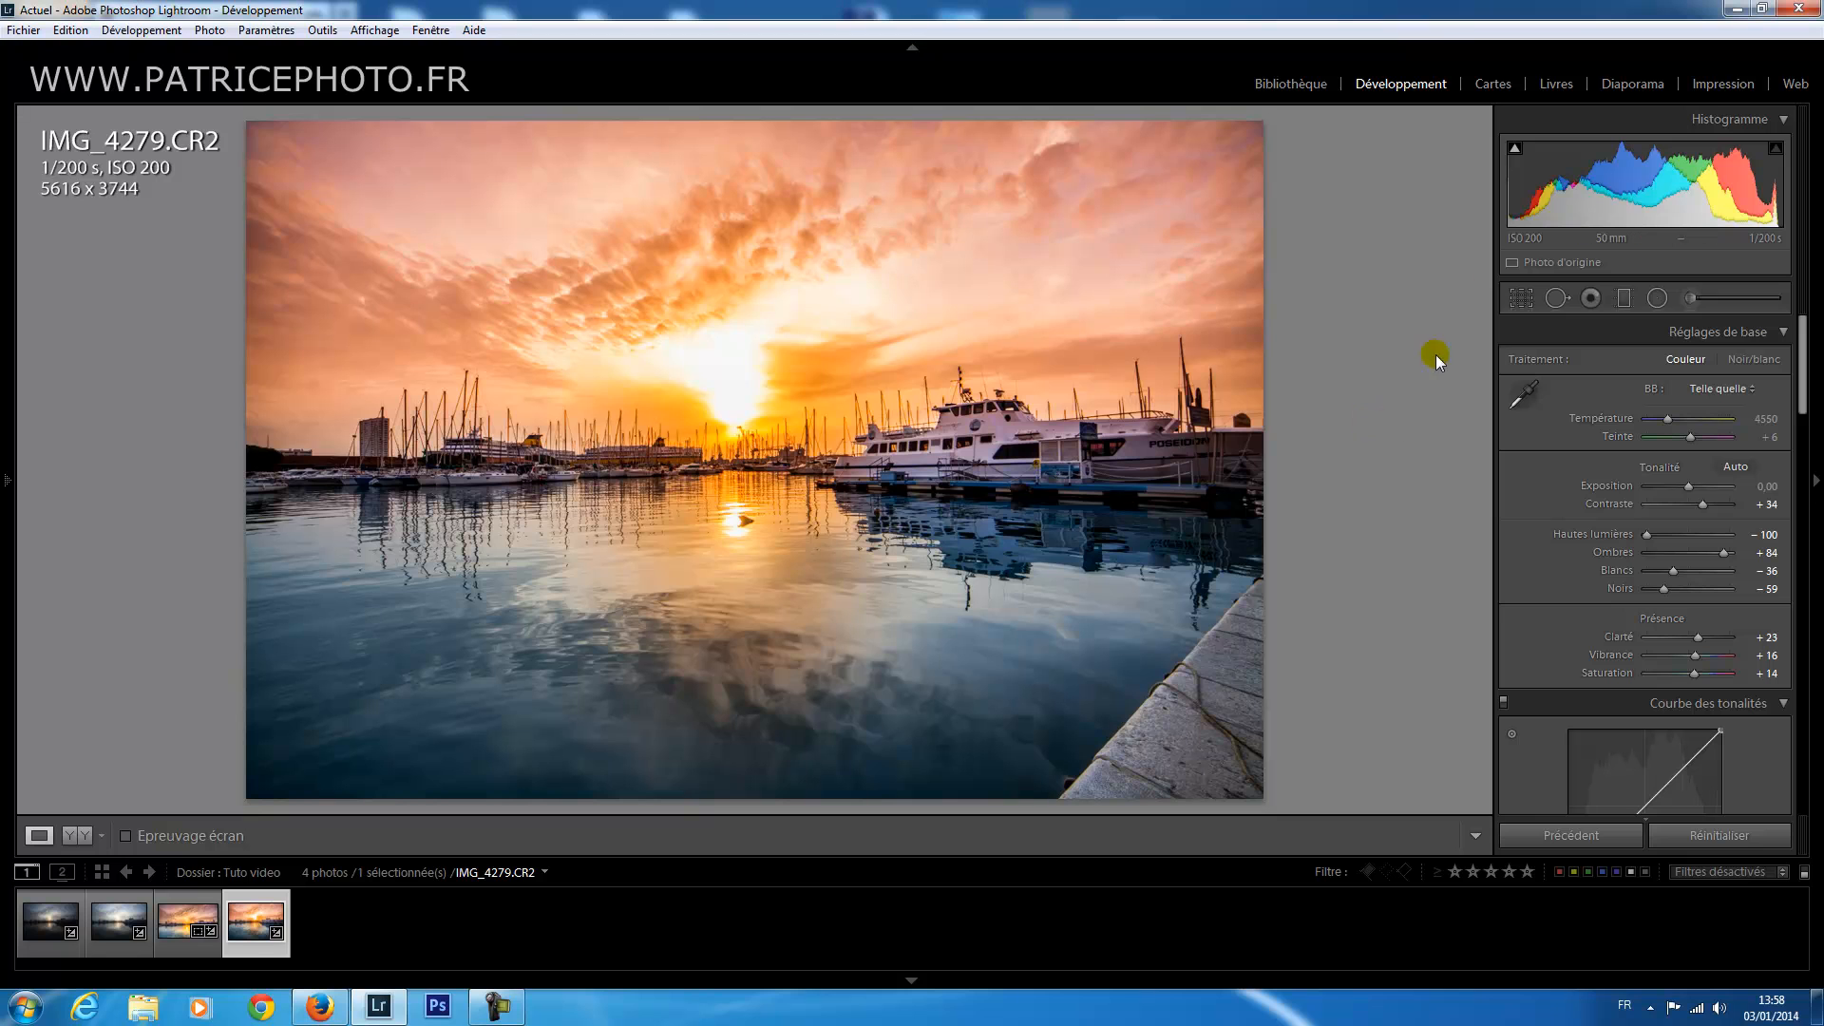
Reopen the existing radial filter around the sun and its reflection, set its Clarté to 31 and finish editing it.
click(1657, 298)
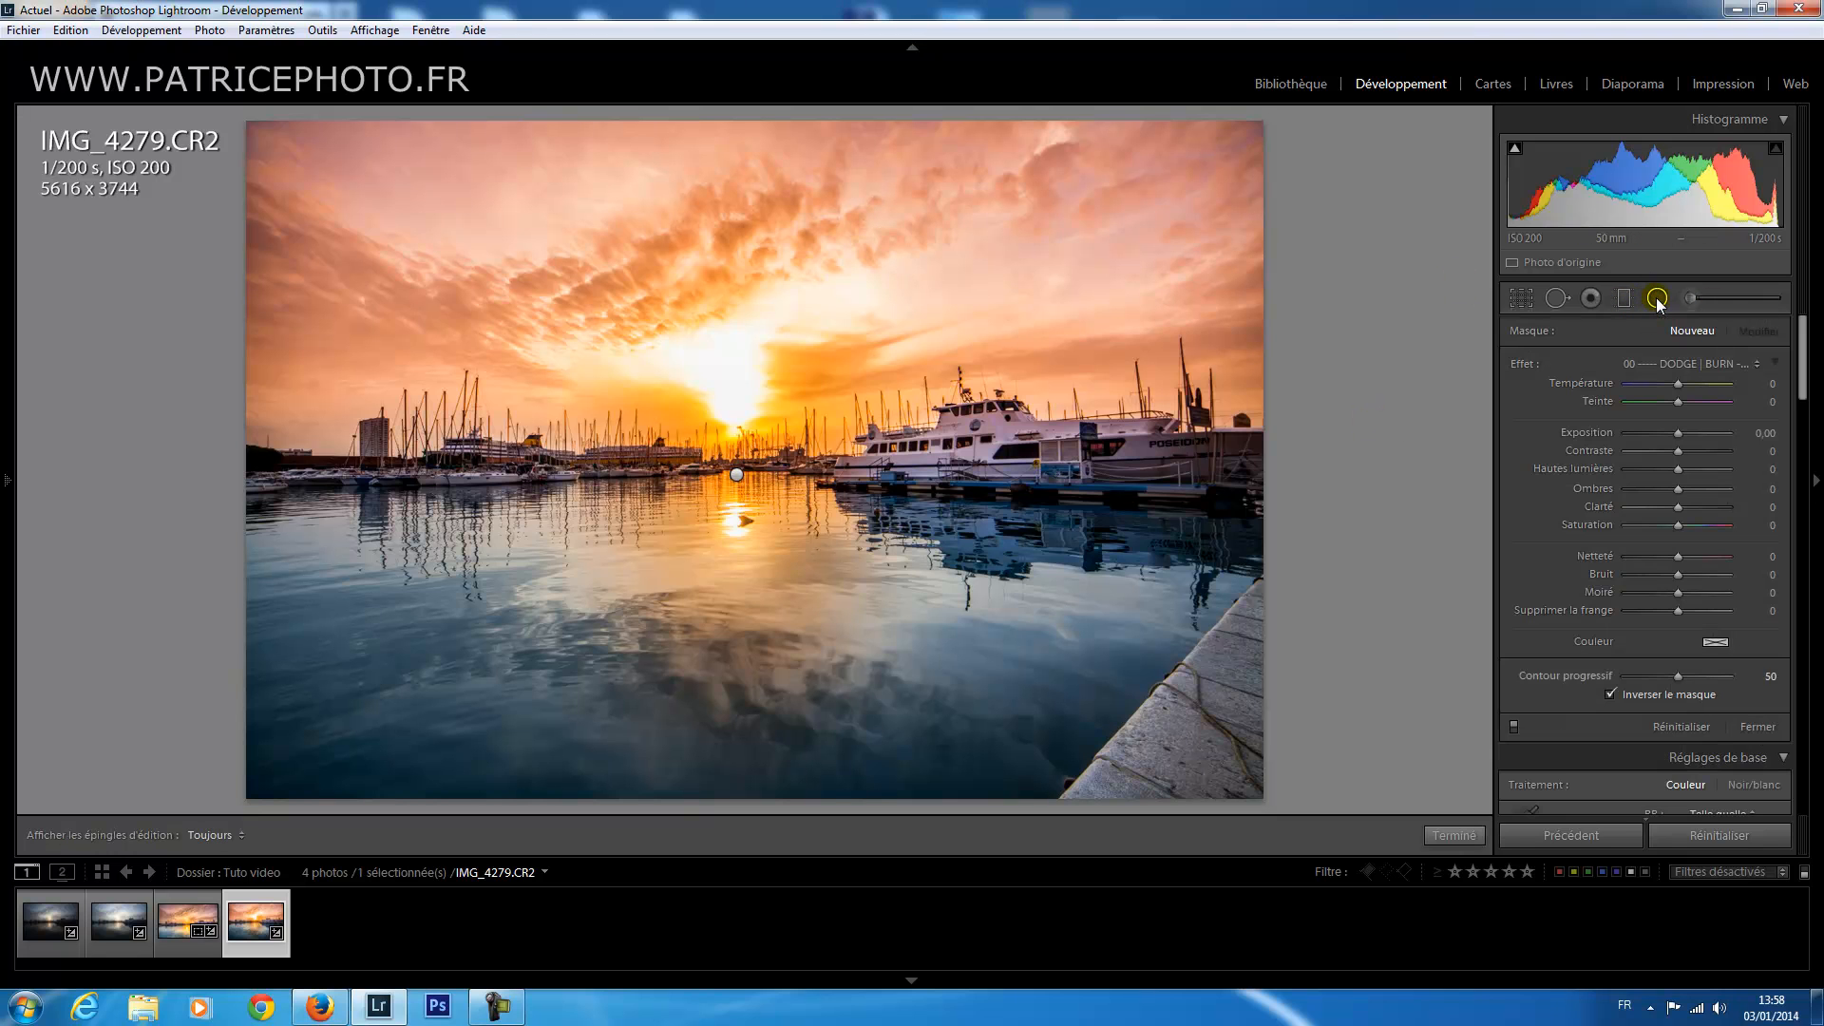
click(738, 474)
click(738, 475)
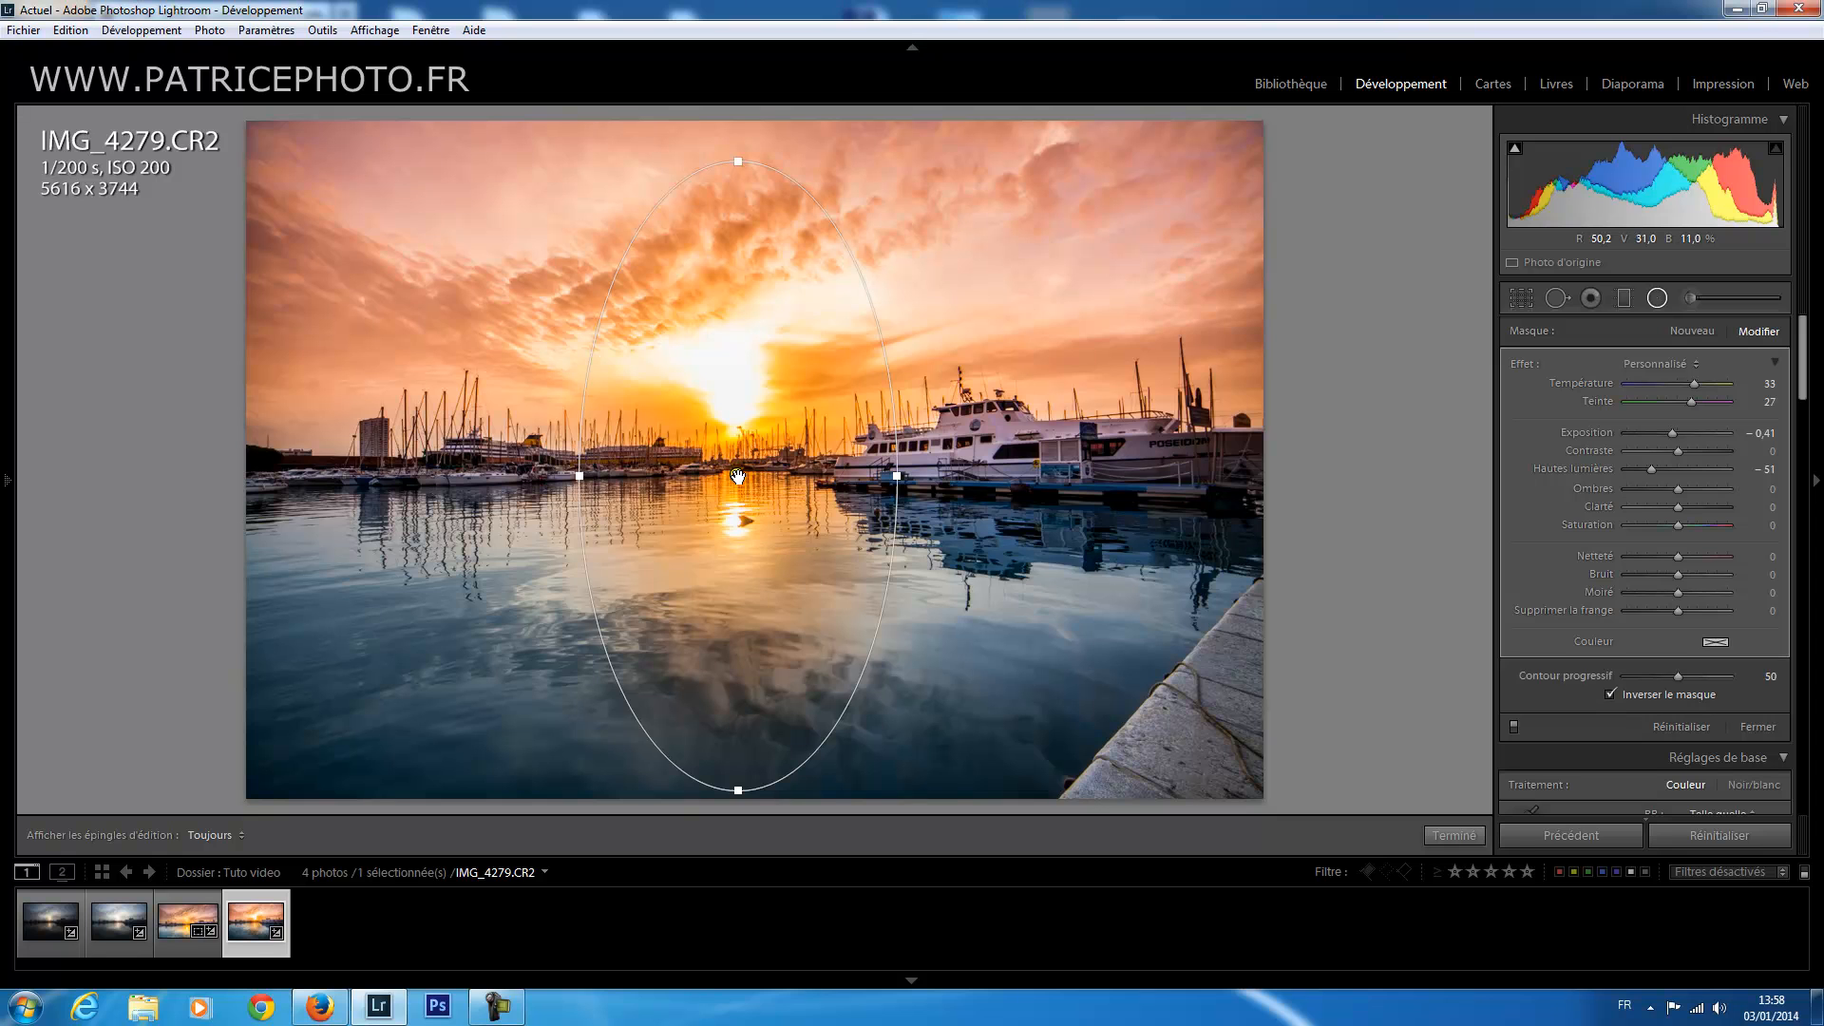
click(780, 620)
drag(1692, 403, 1695, 404)
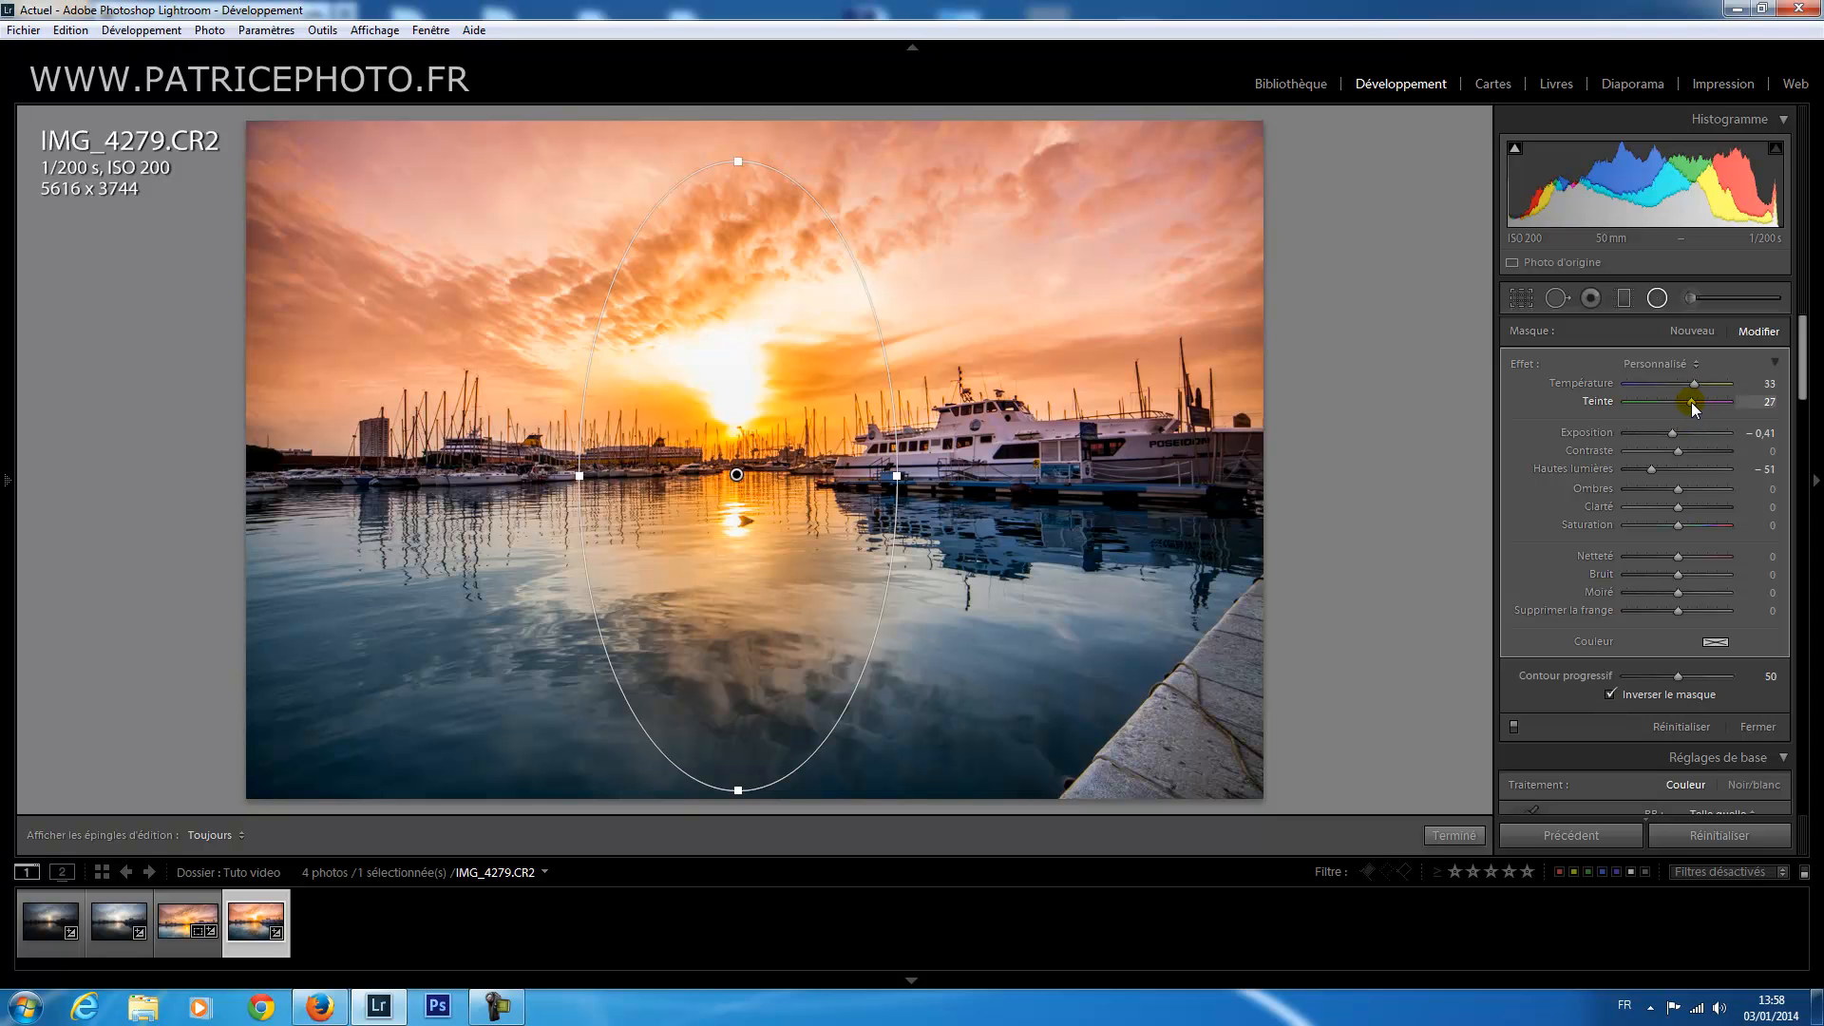
drag(1678, 509, 1692, 508)
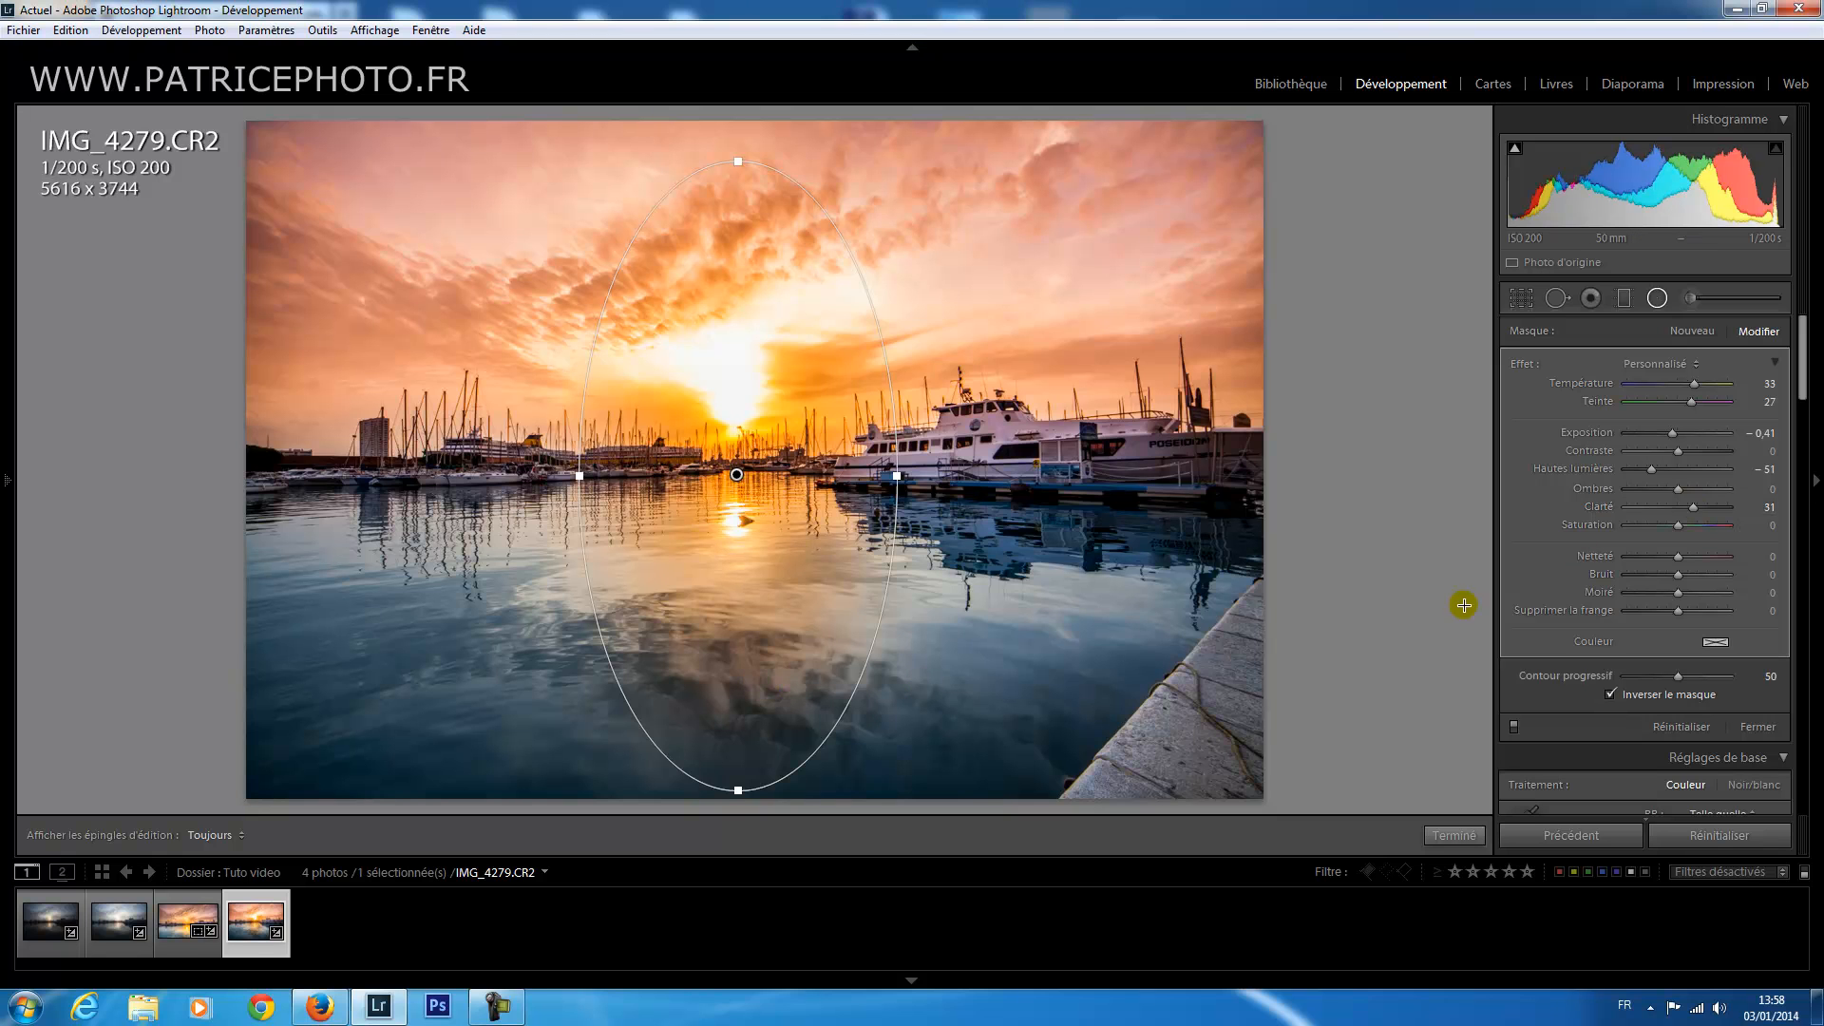
click(1466, 845)
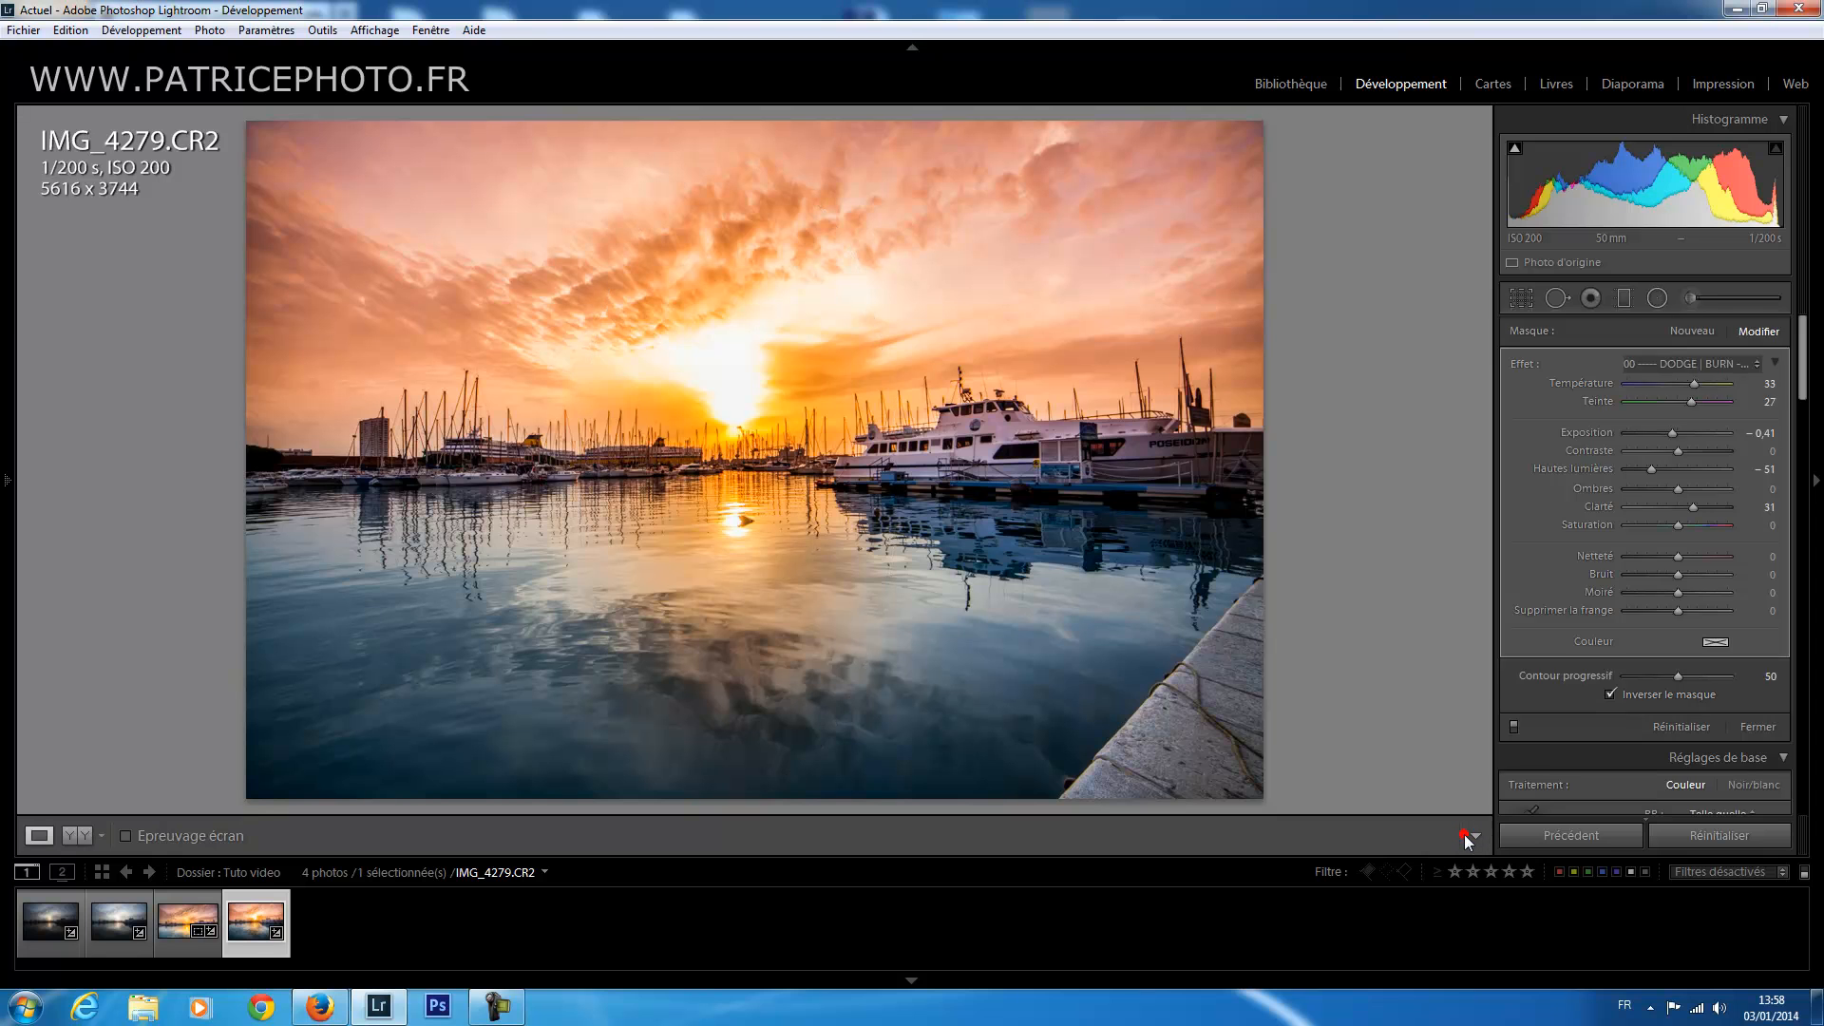
Review the existing graduated filter's settings and leave the filter tool.
click(1624, 300)
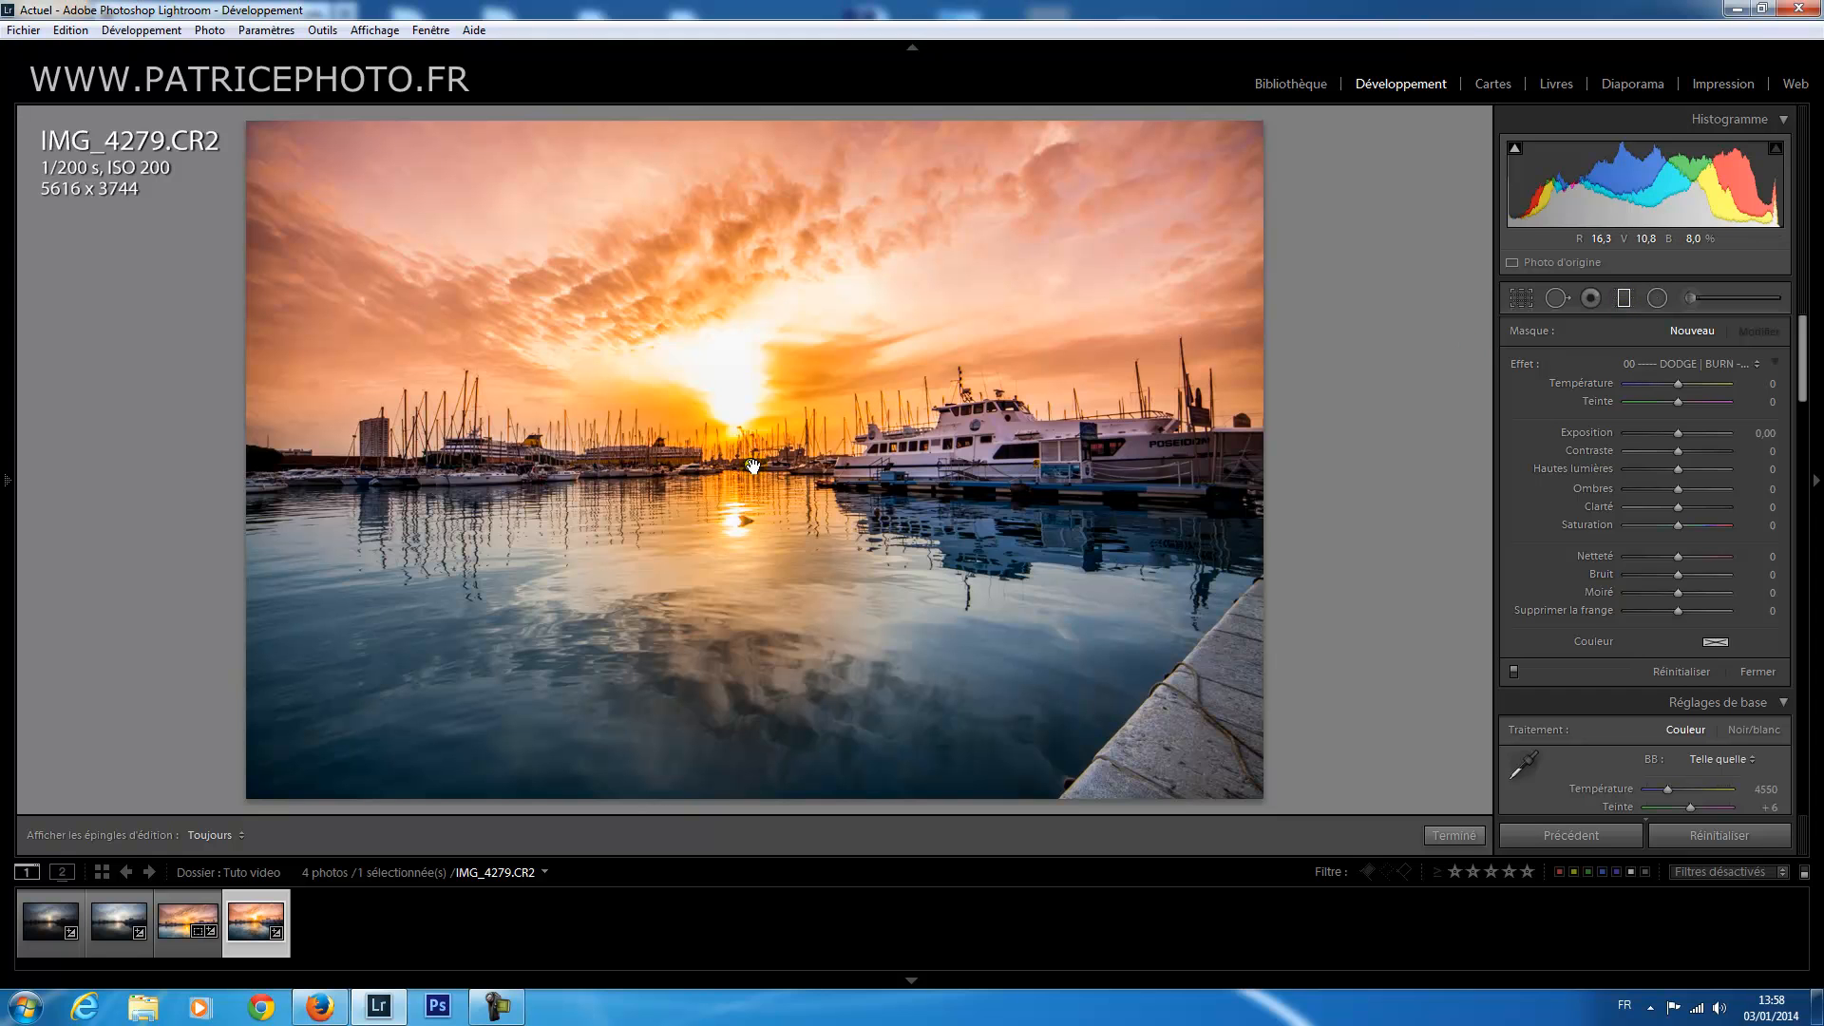
click(752, 466)
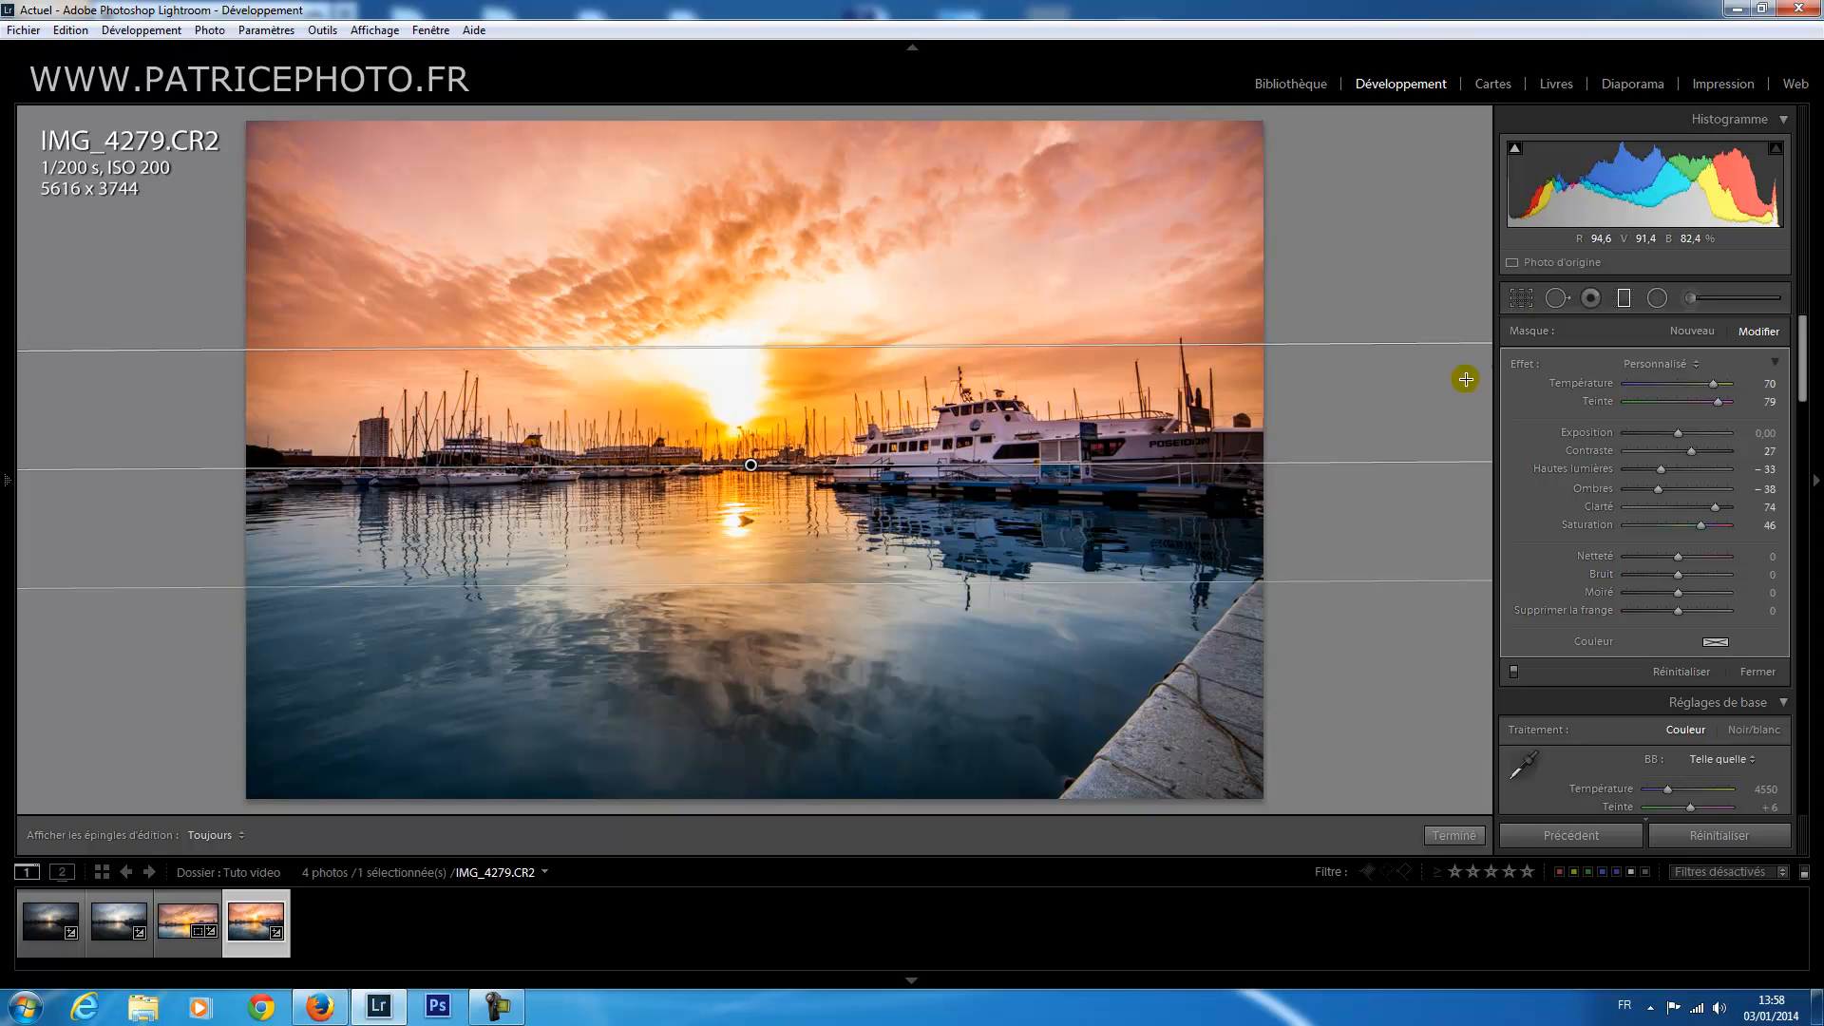
click(1624, 299)
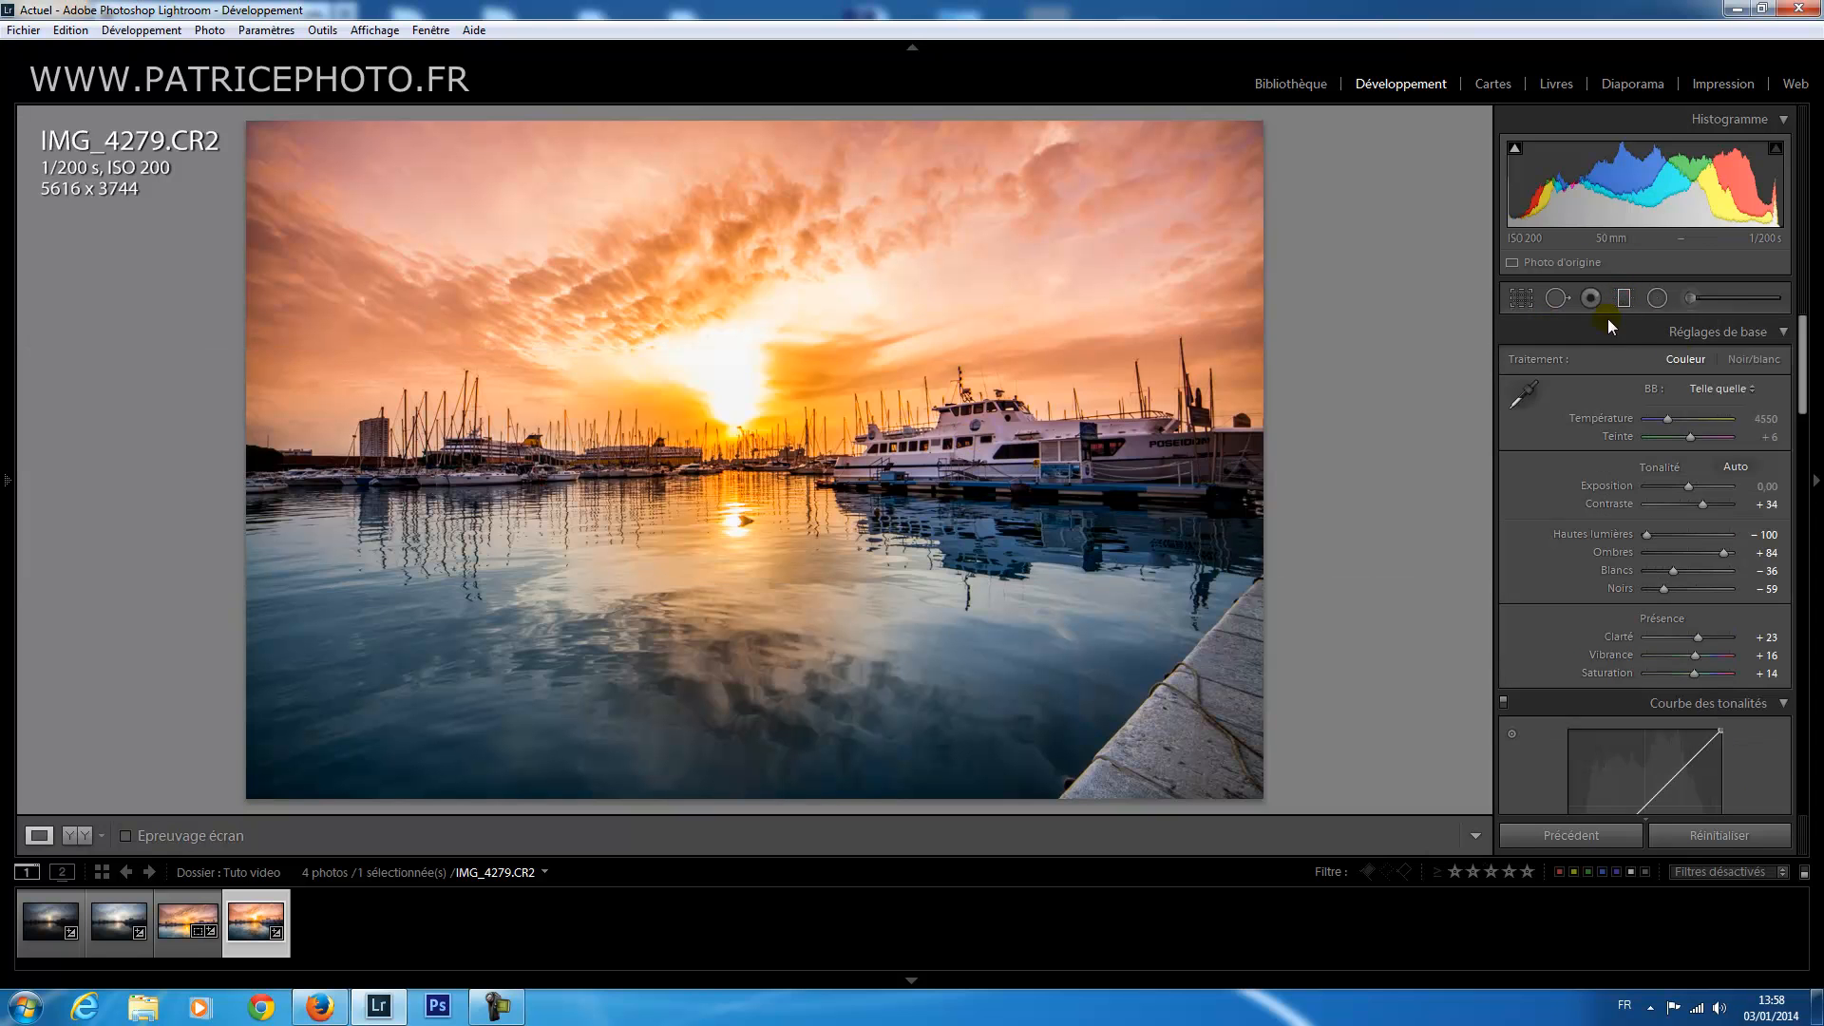
Try a second graduated filter rising from the bottom of the water with a narrowed transition and Exposition at 1,16.
click(1624, 298)
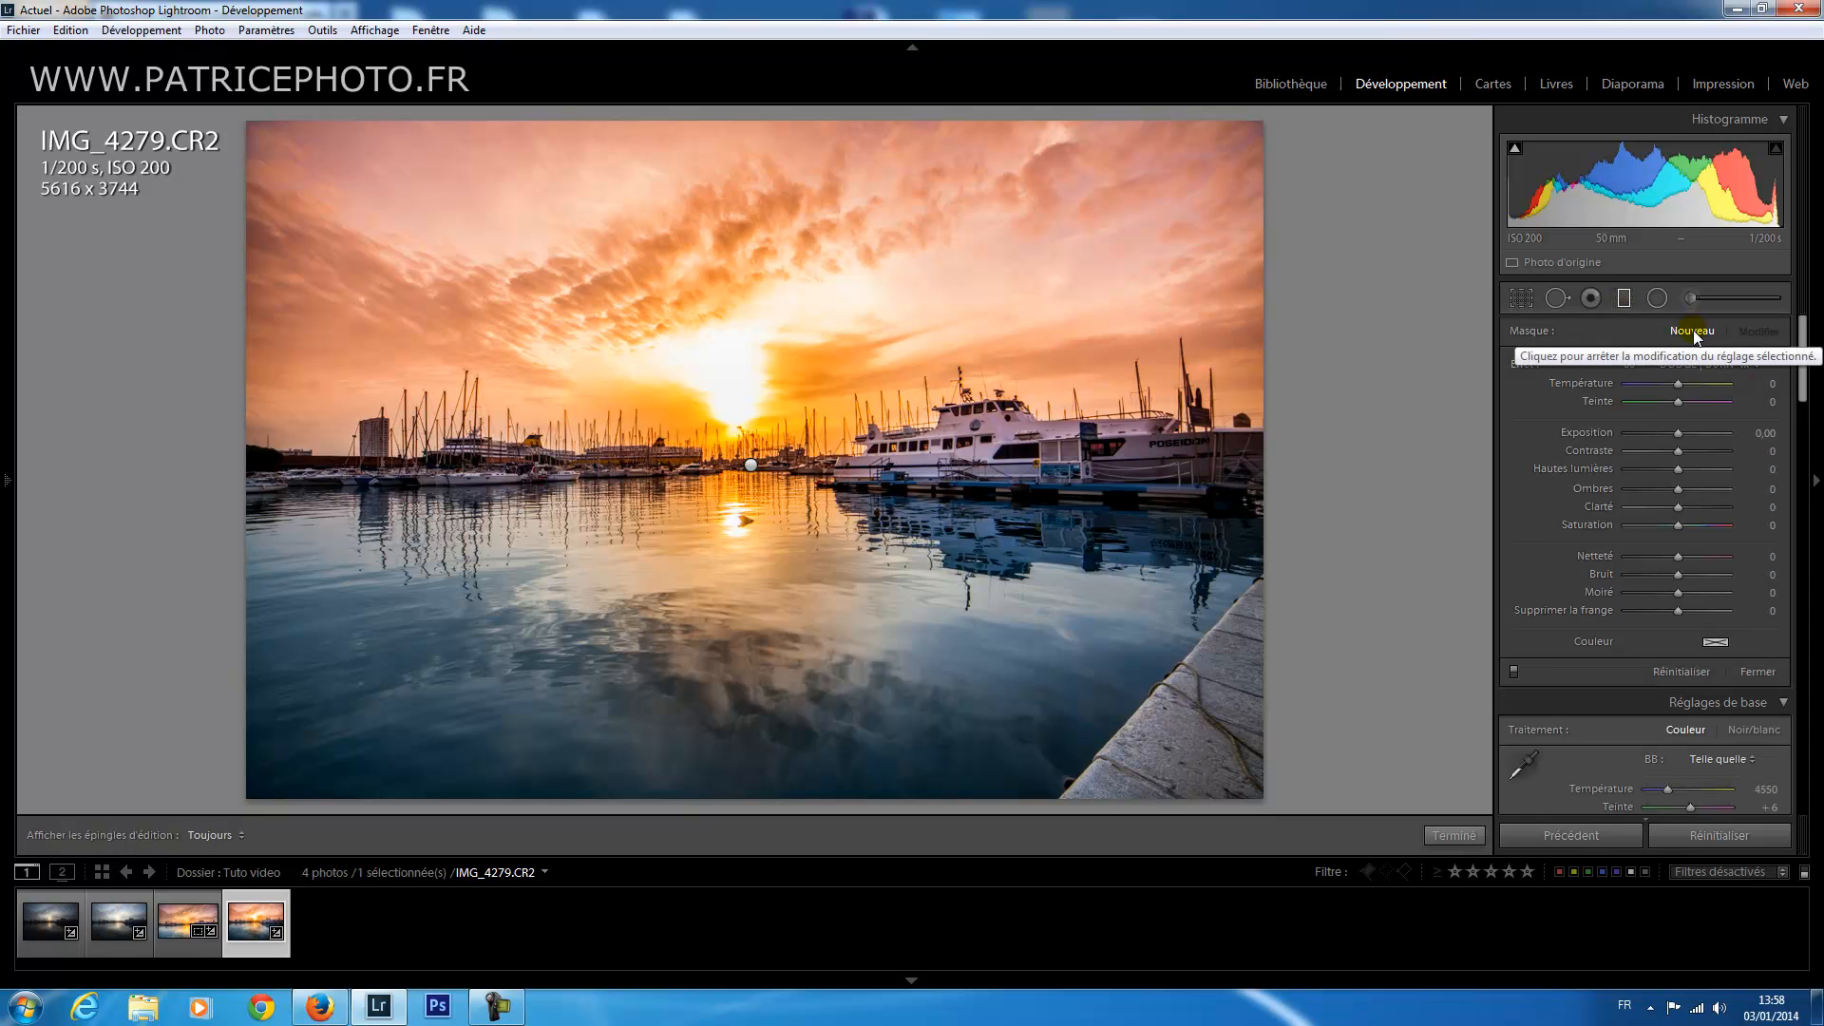
click(1693, 332)
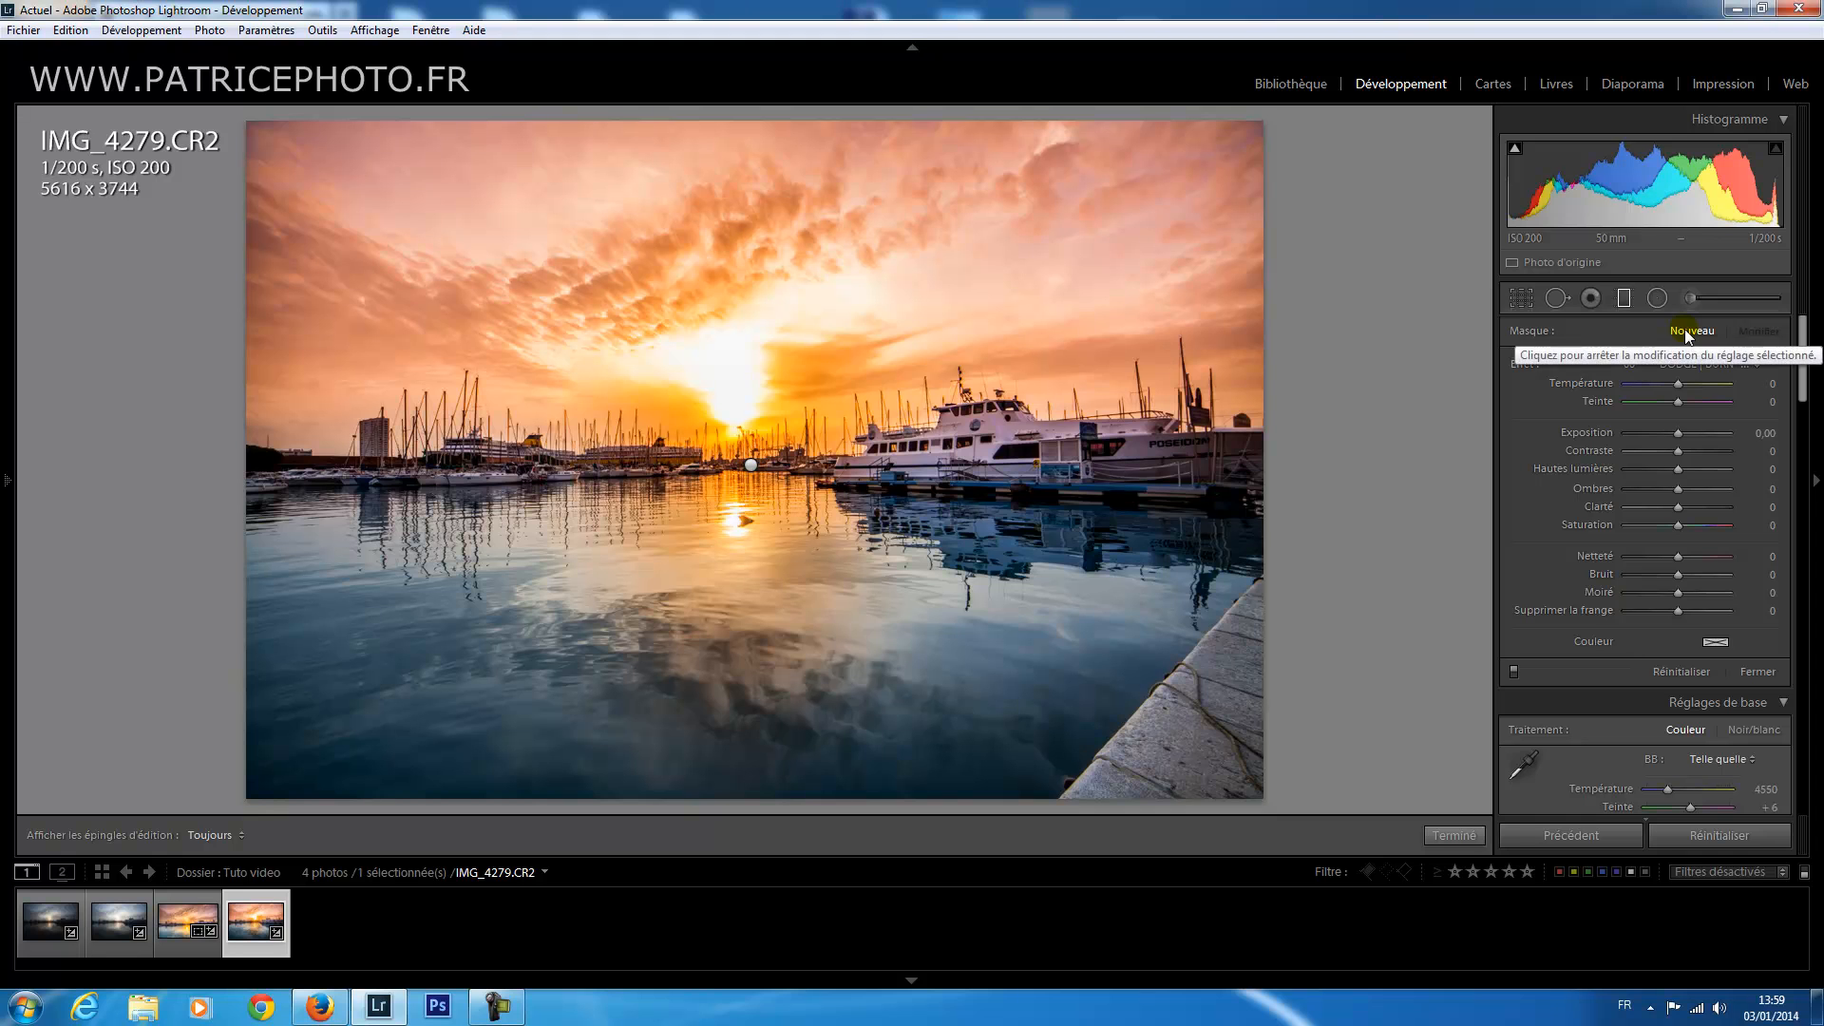
drag(755, 789, 764, 591)
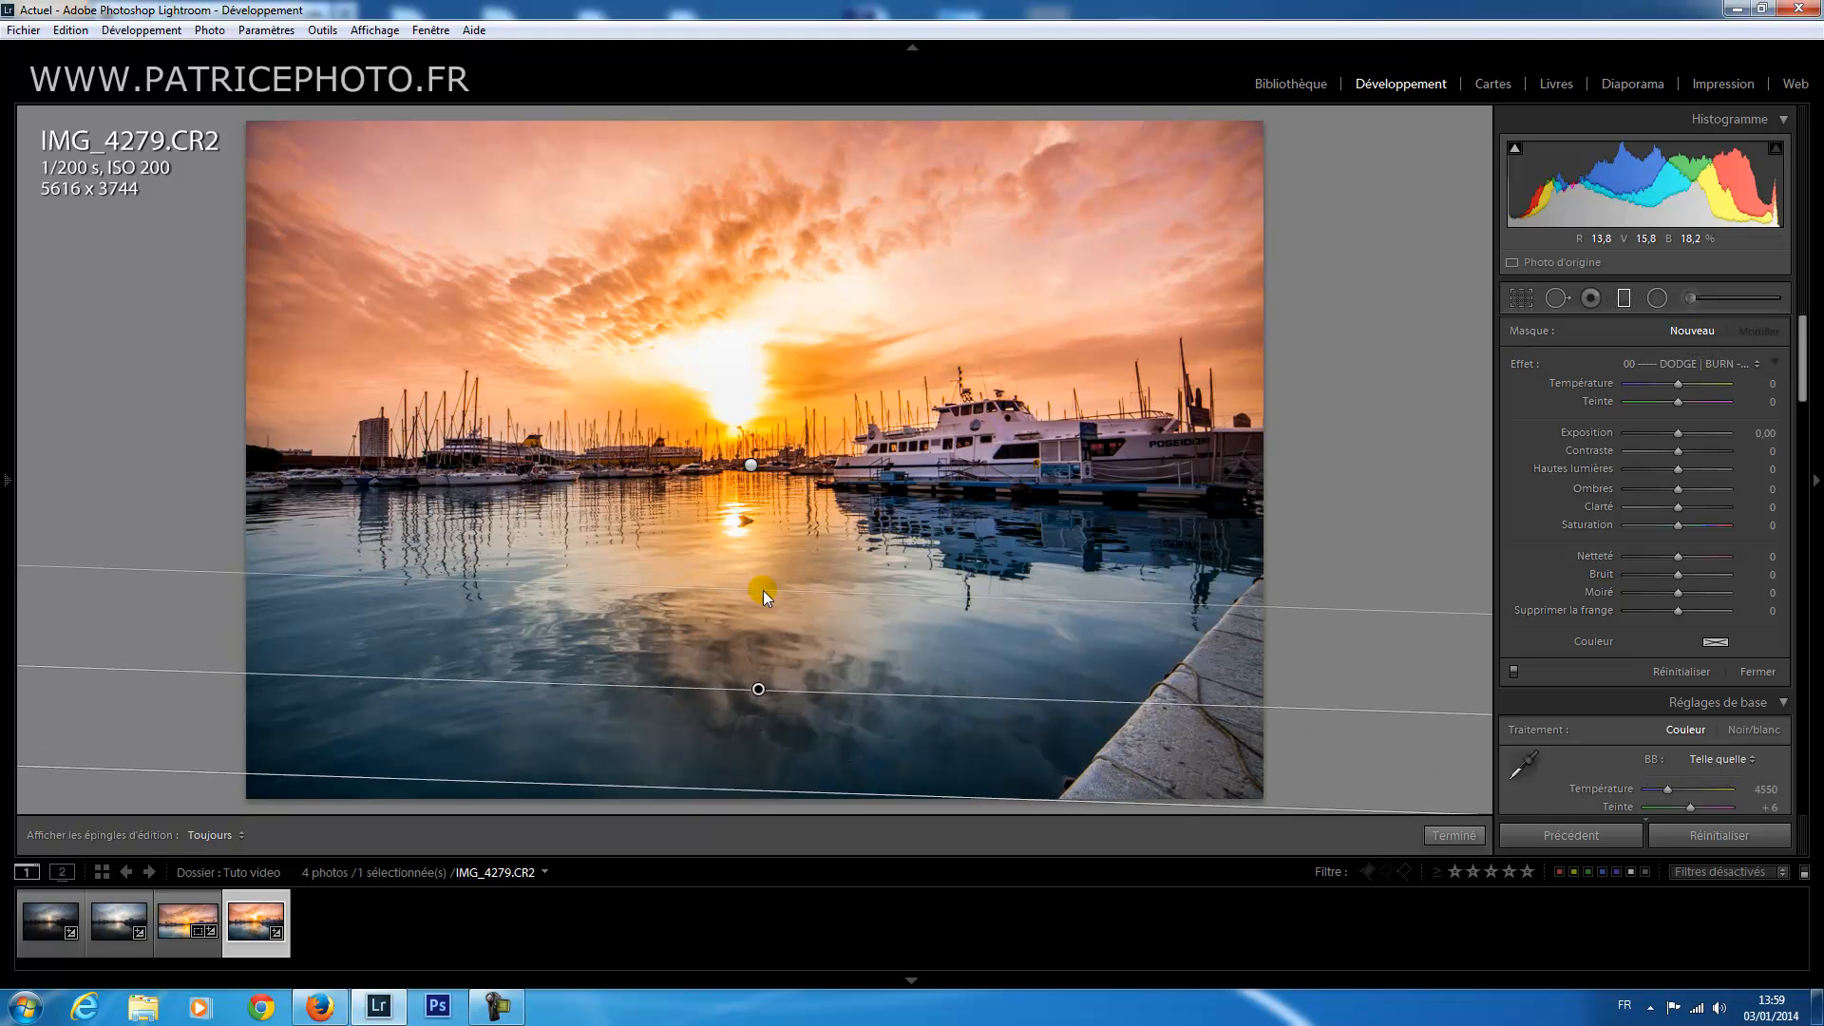
drag(755, 788, 769, 684)
drag(1677, 437, 1644, 437)
drag(1634, 435, 1692, 438)
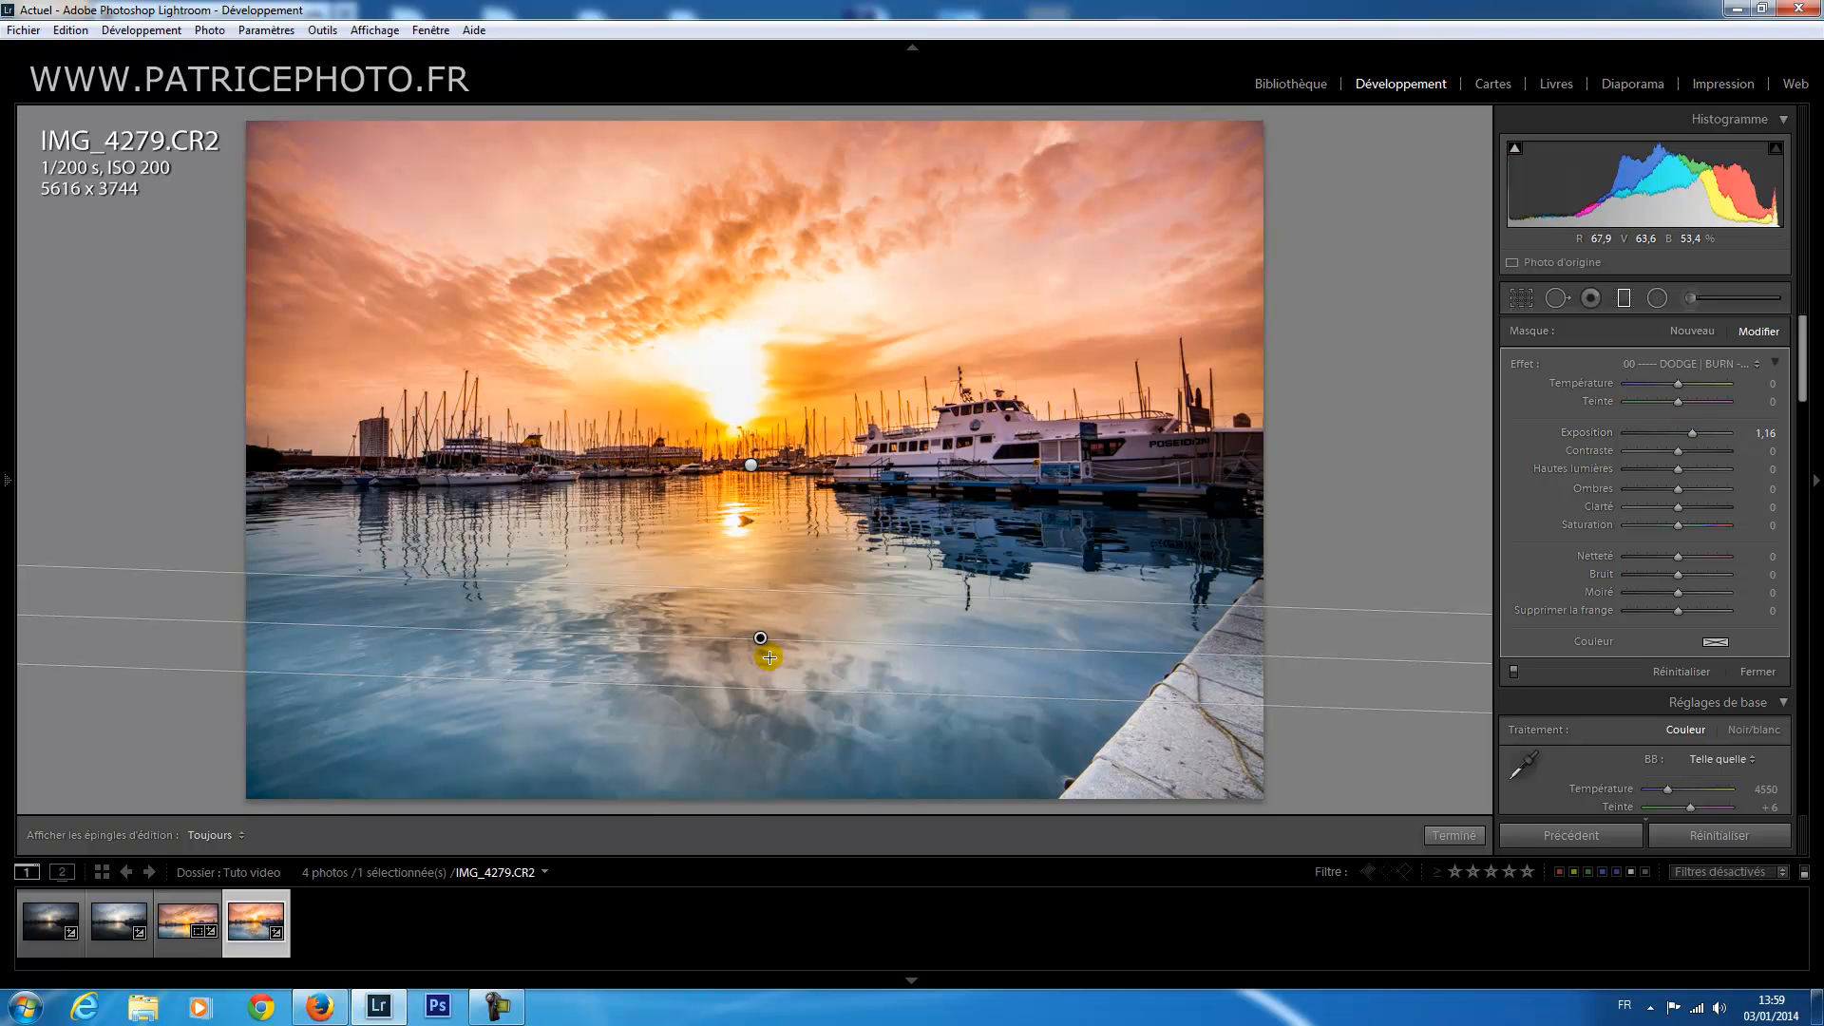
Switch between the two graduated filters, delete the one over the water and close the filter tool.
click(750, 466)
click(760, 638)
click(751, 465)
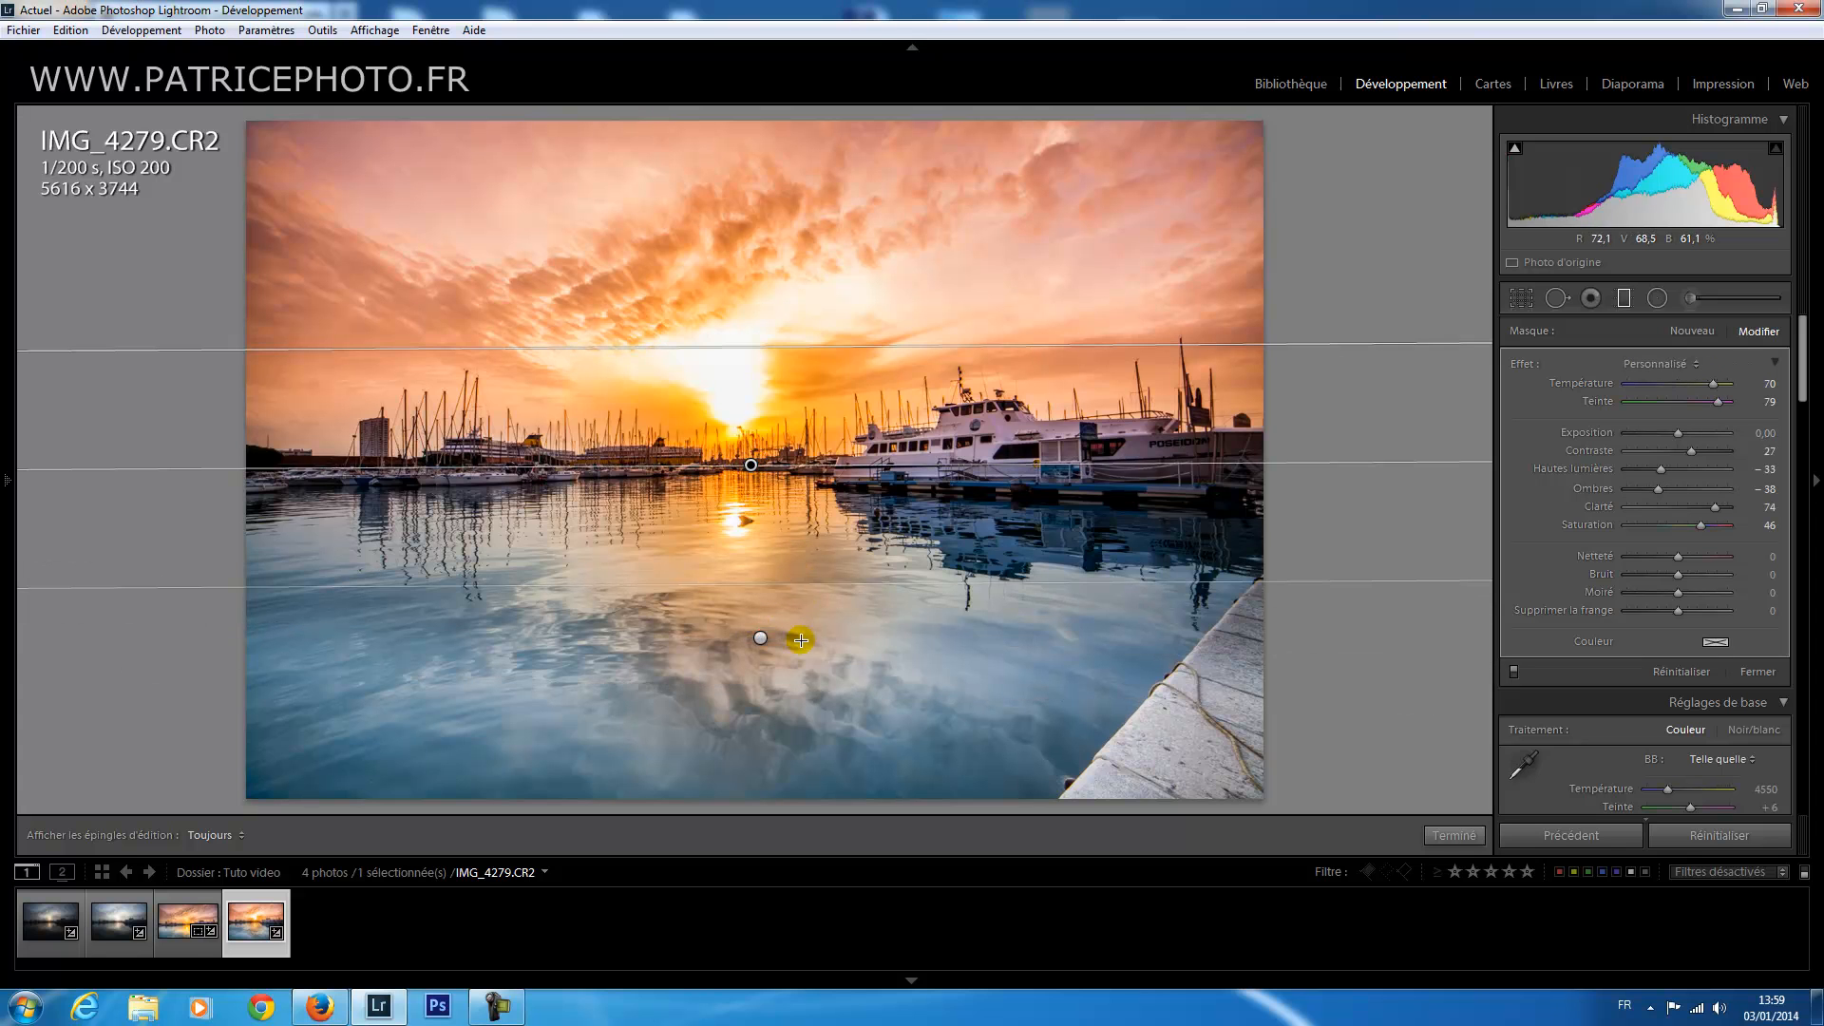
click(760, 638)
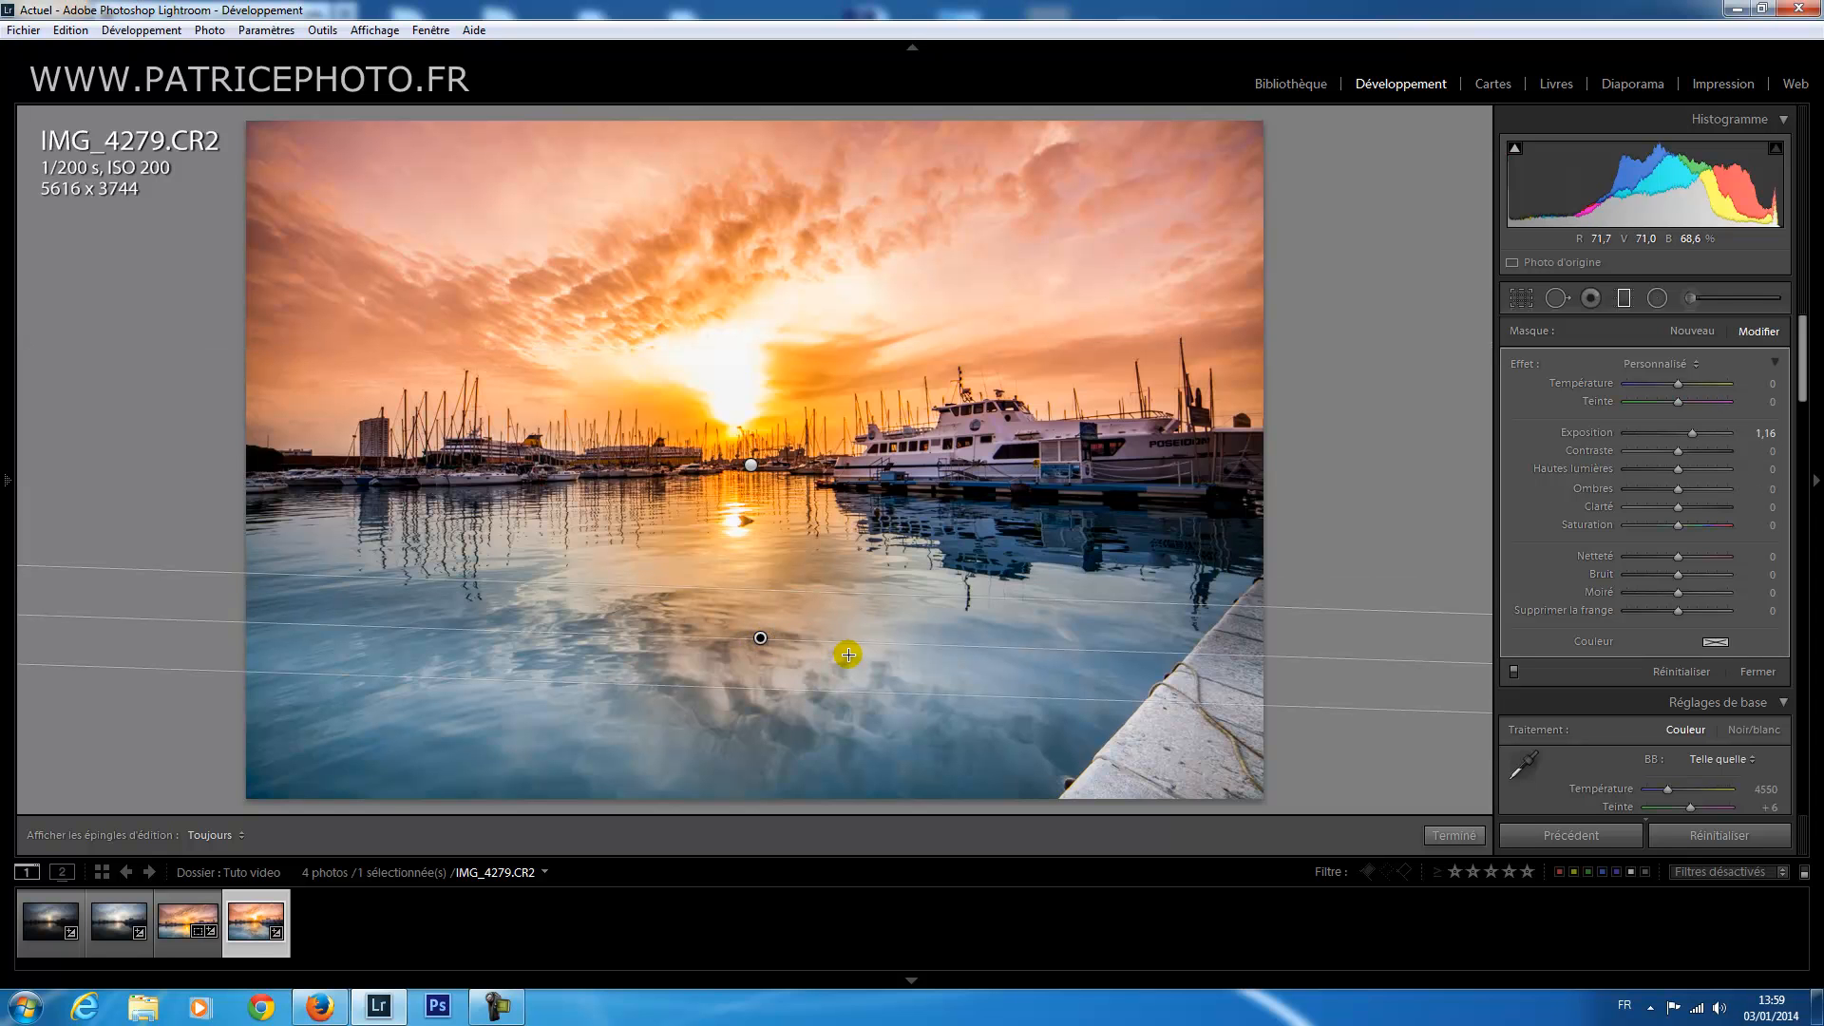
key(Delete)
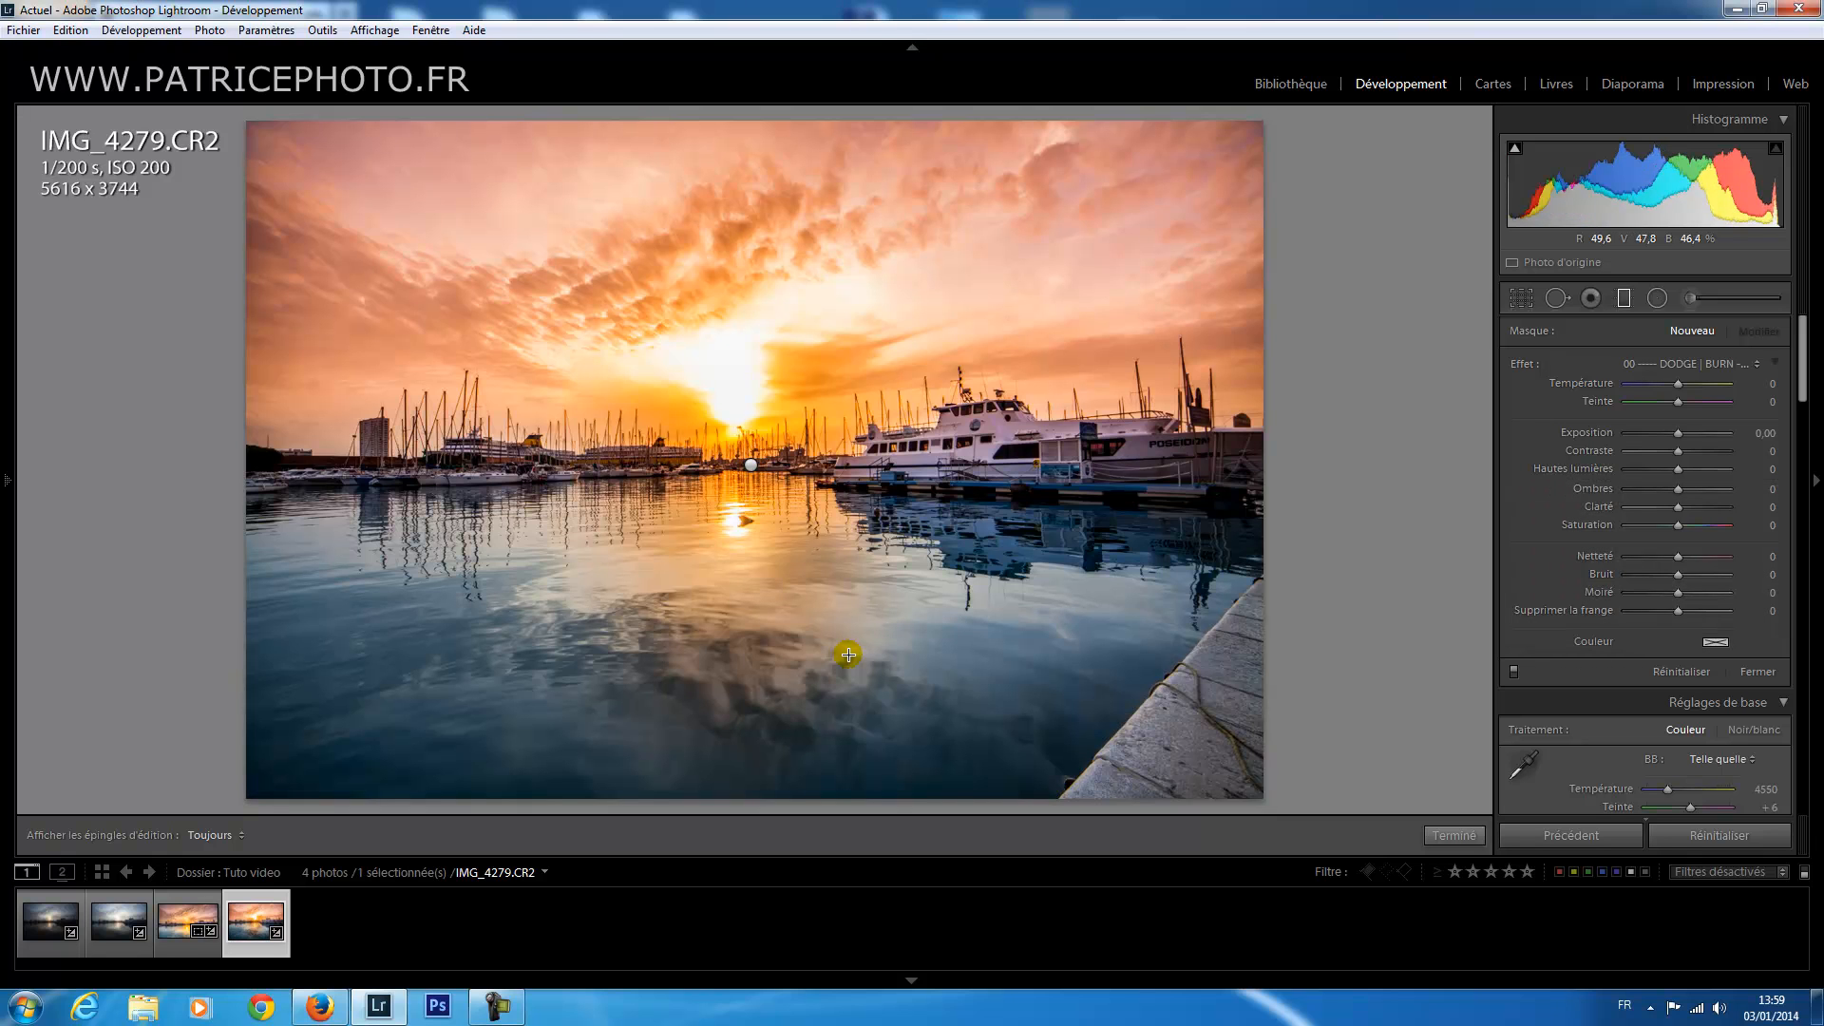
click(1625, 302)
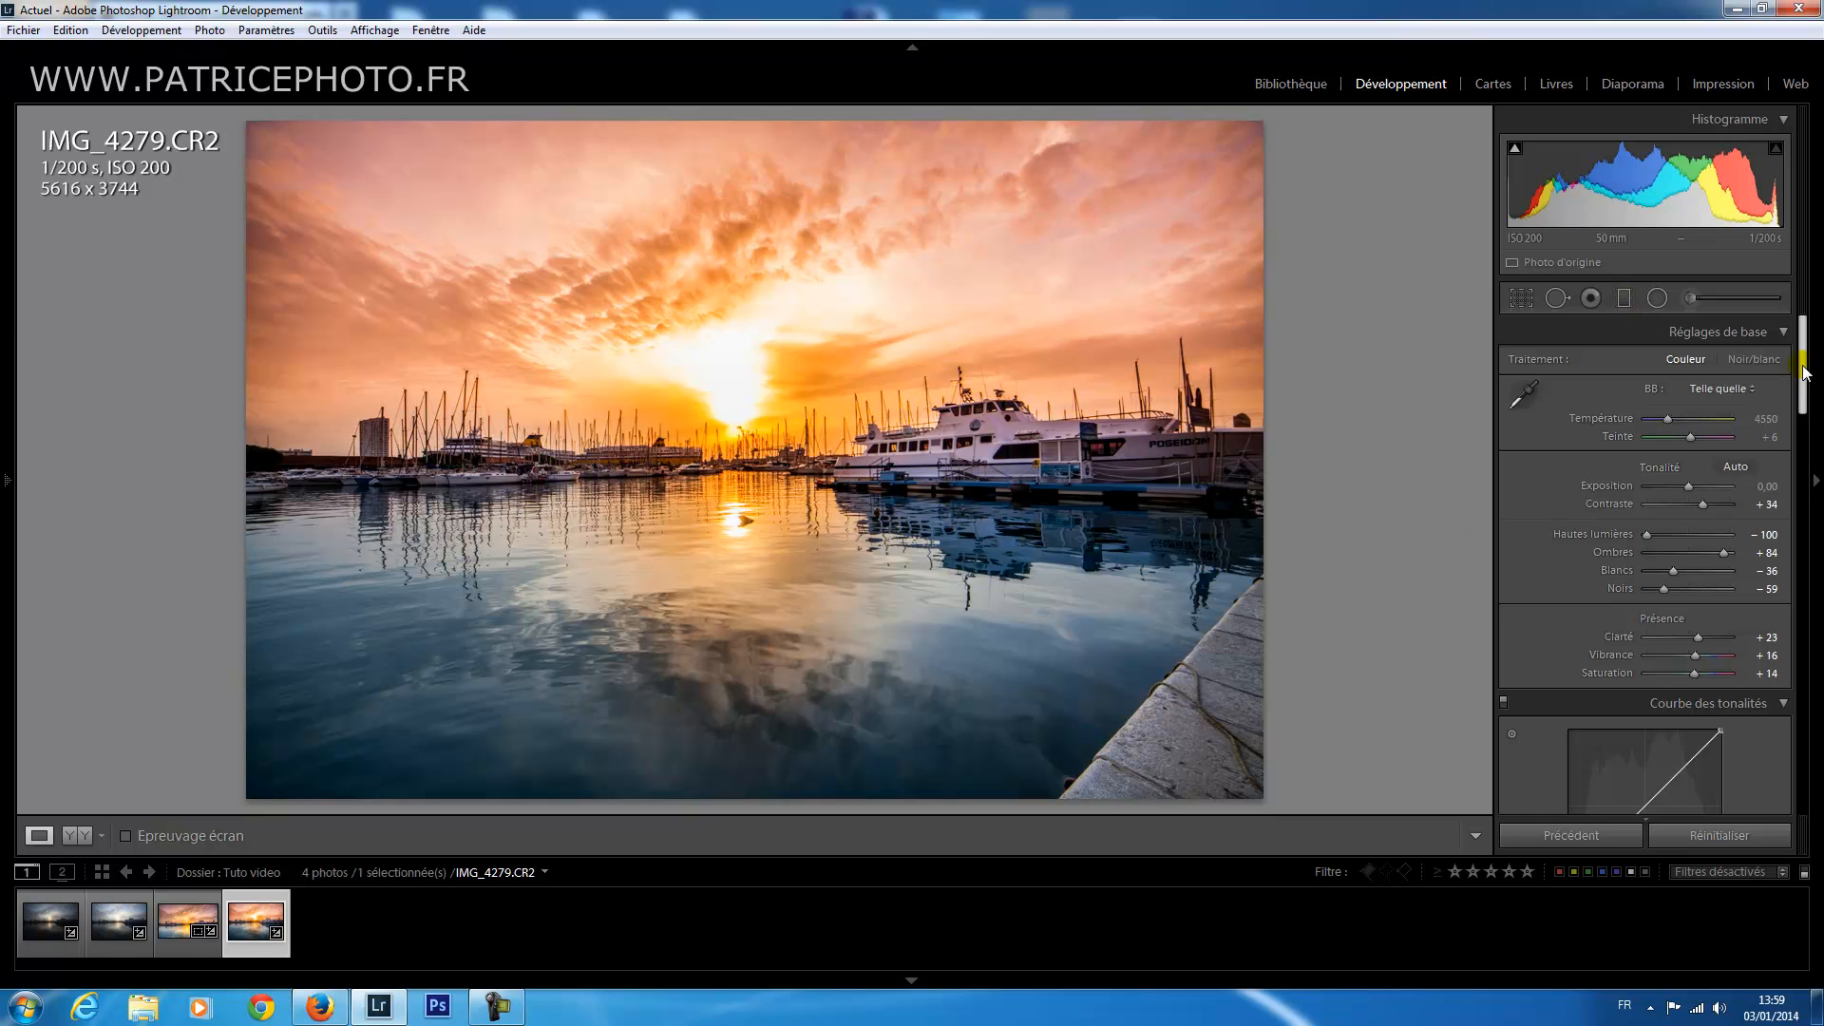
Set the photo's basic Exposition to +0,34 and Ombres to +89.
mouse_move(1803, 361)
mouse_down()
mouse_move(1810, 447)
mouse_move(1815, 357)
mouse_up()
drag(1689, 488, 1692, 490)
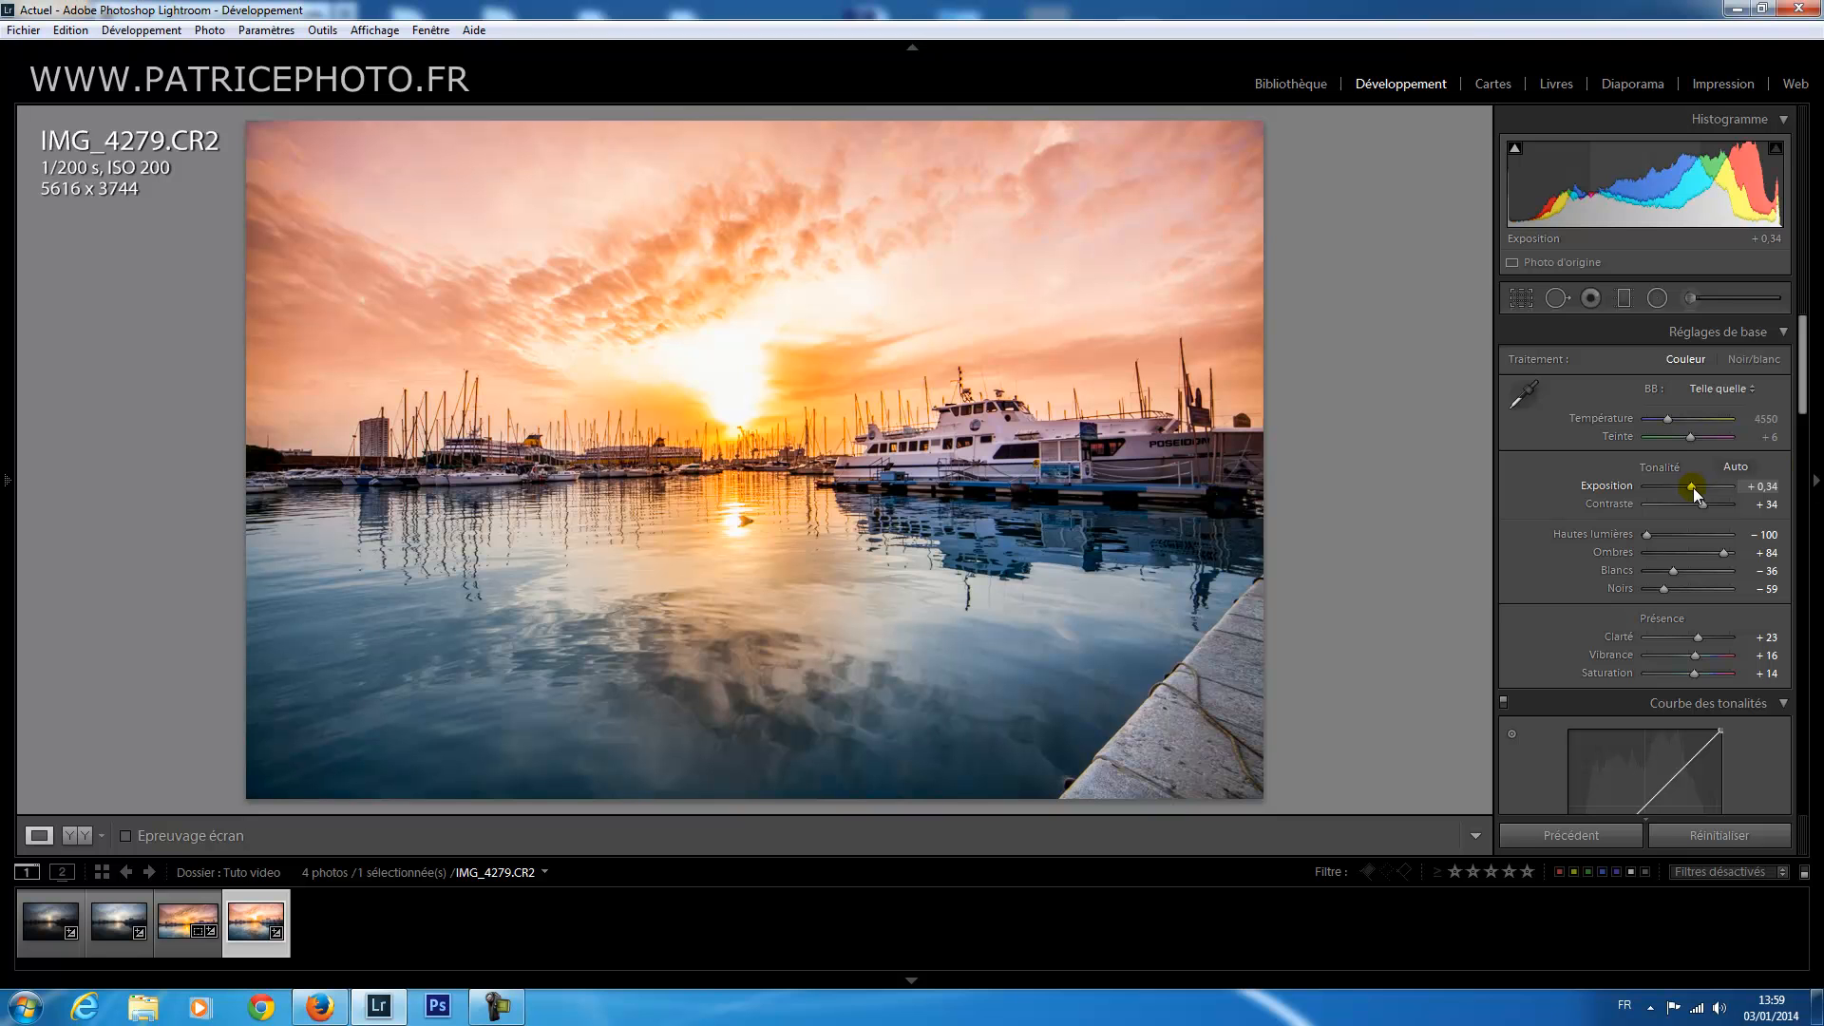
drag(1805, 397, 1805, 417)
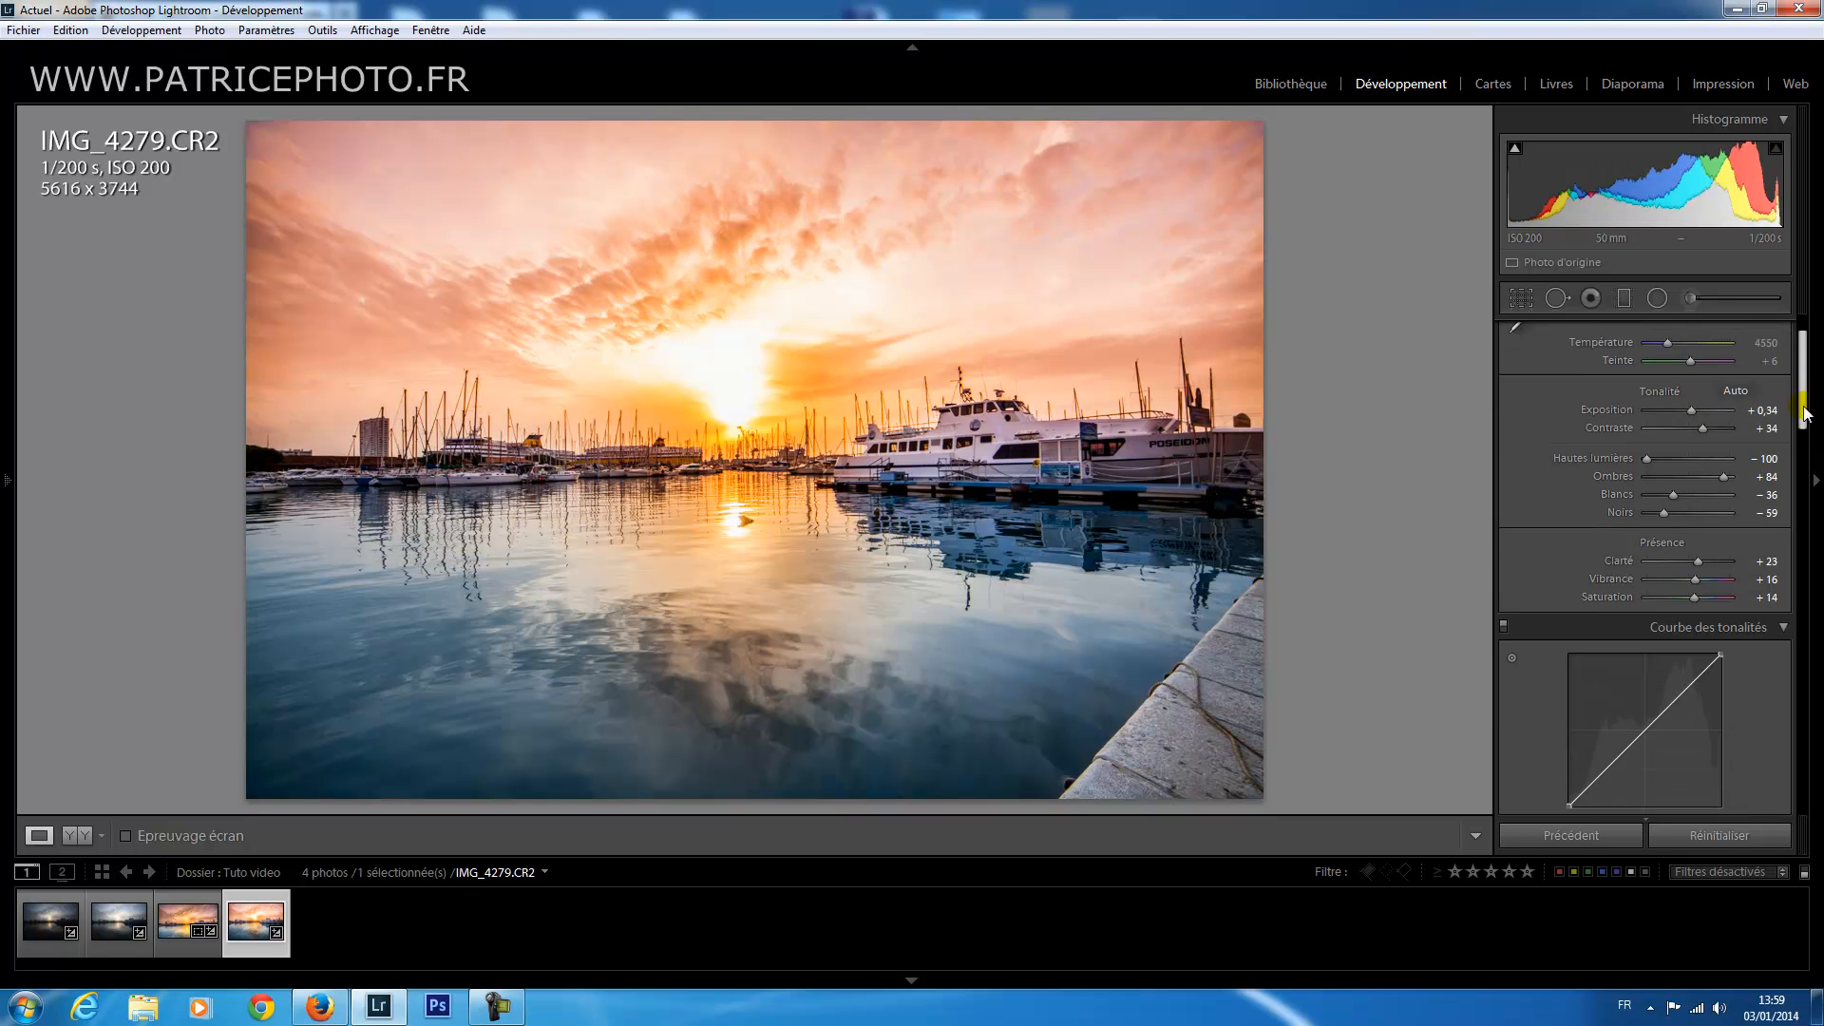
drag(1727, 484, 1726, 481)
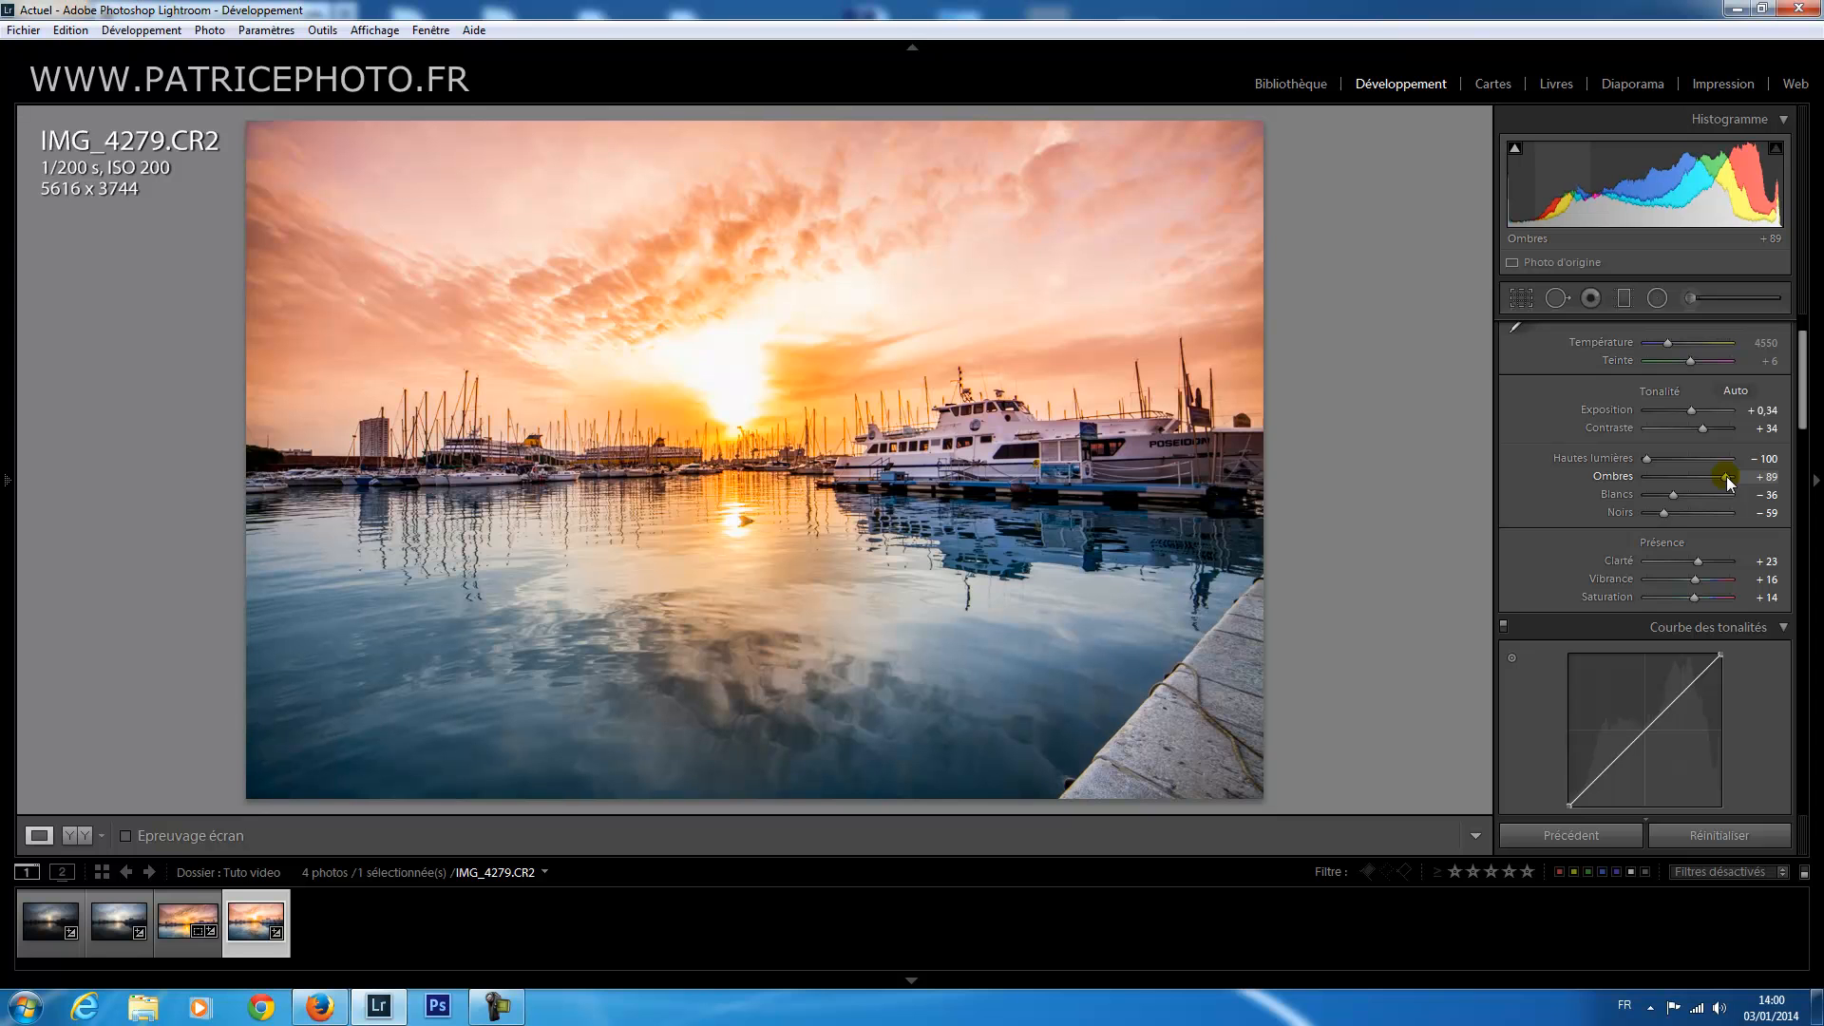
Set the TSL saturation to +23 for Rouge, +45 for Orange, +36 for Jaune and +9 for Bleu.
drag(1802, 407, 1806, 522)
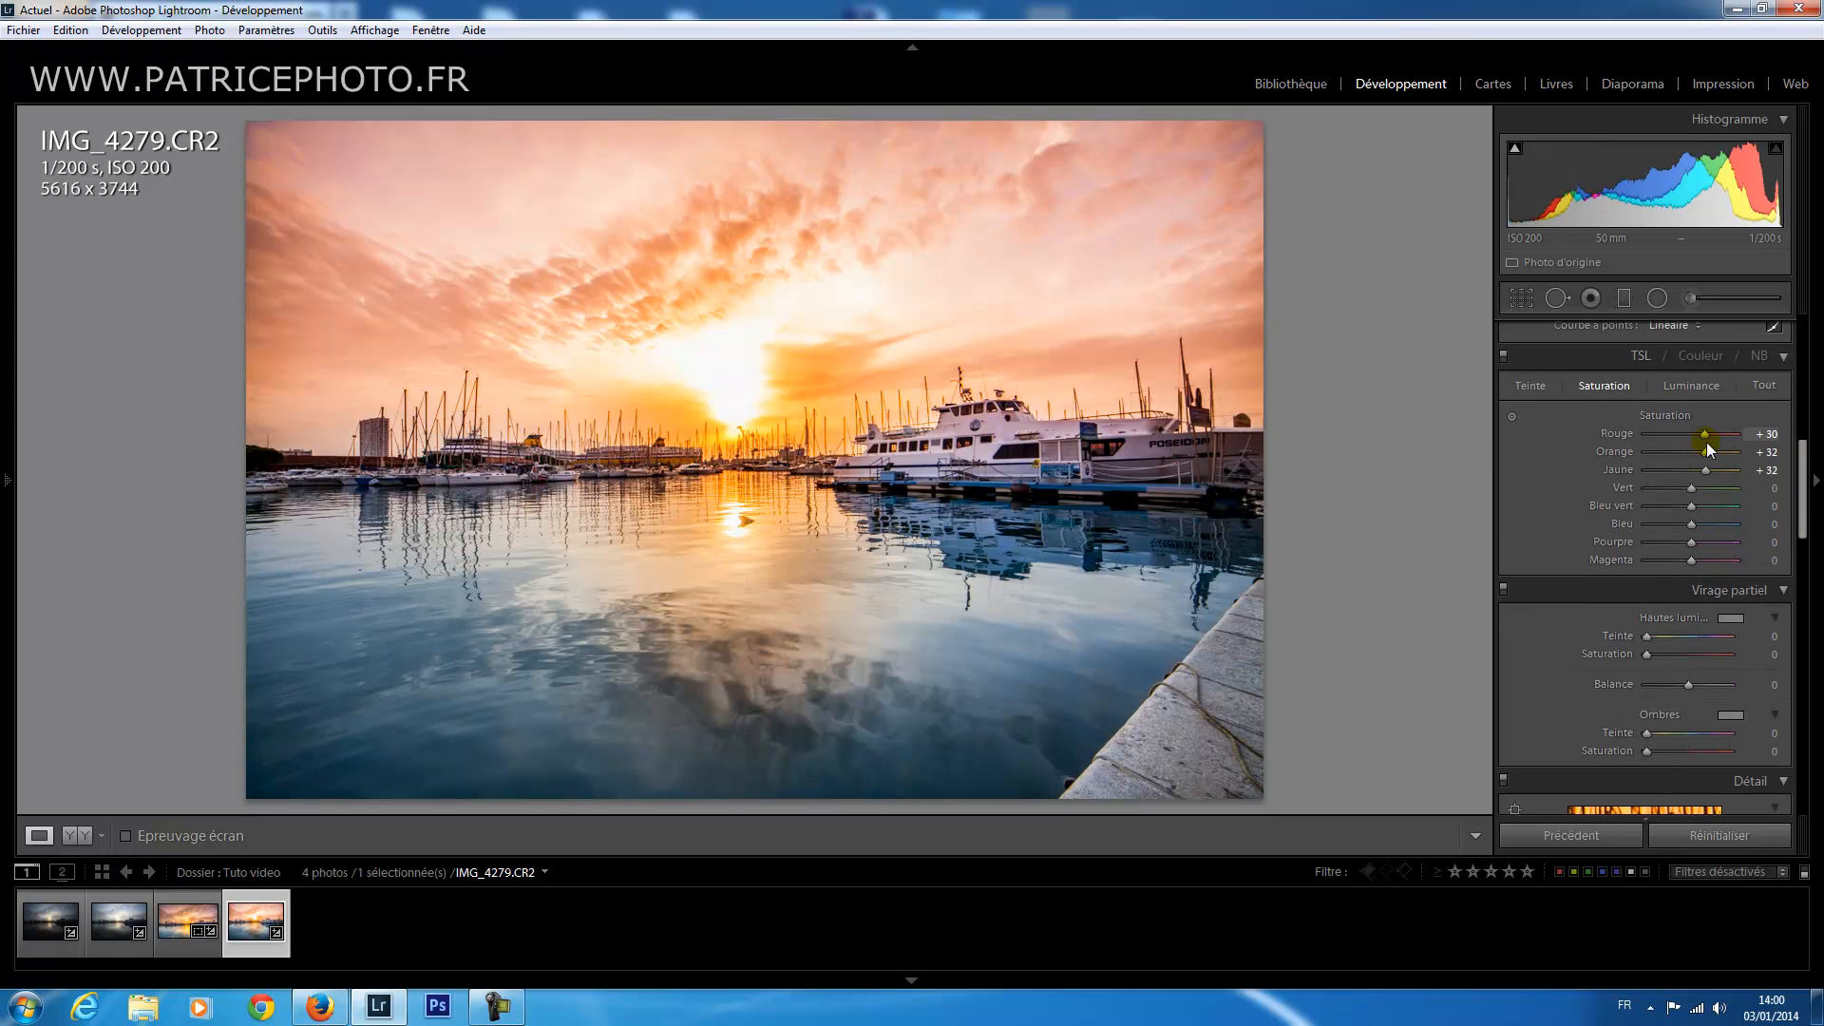
drag(1704, 435, 1710, 453)
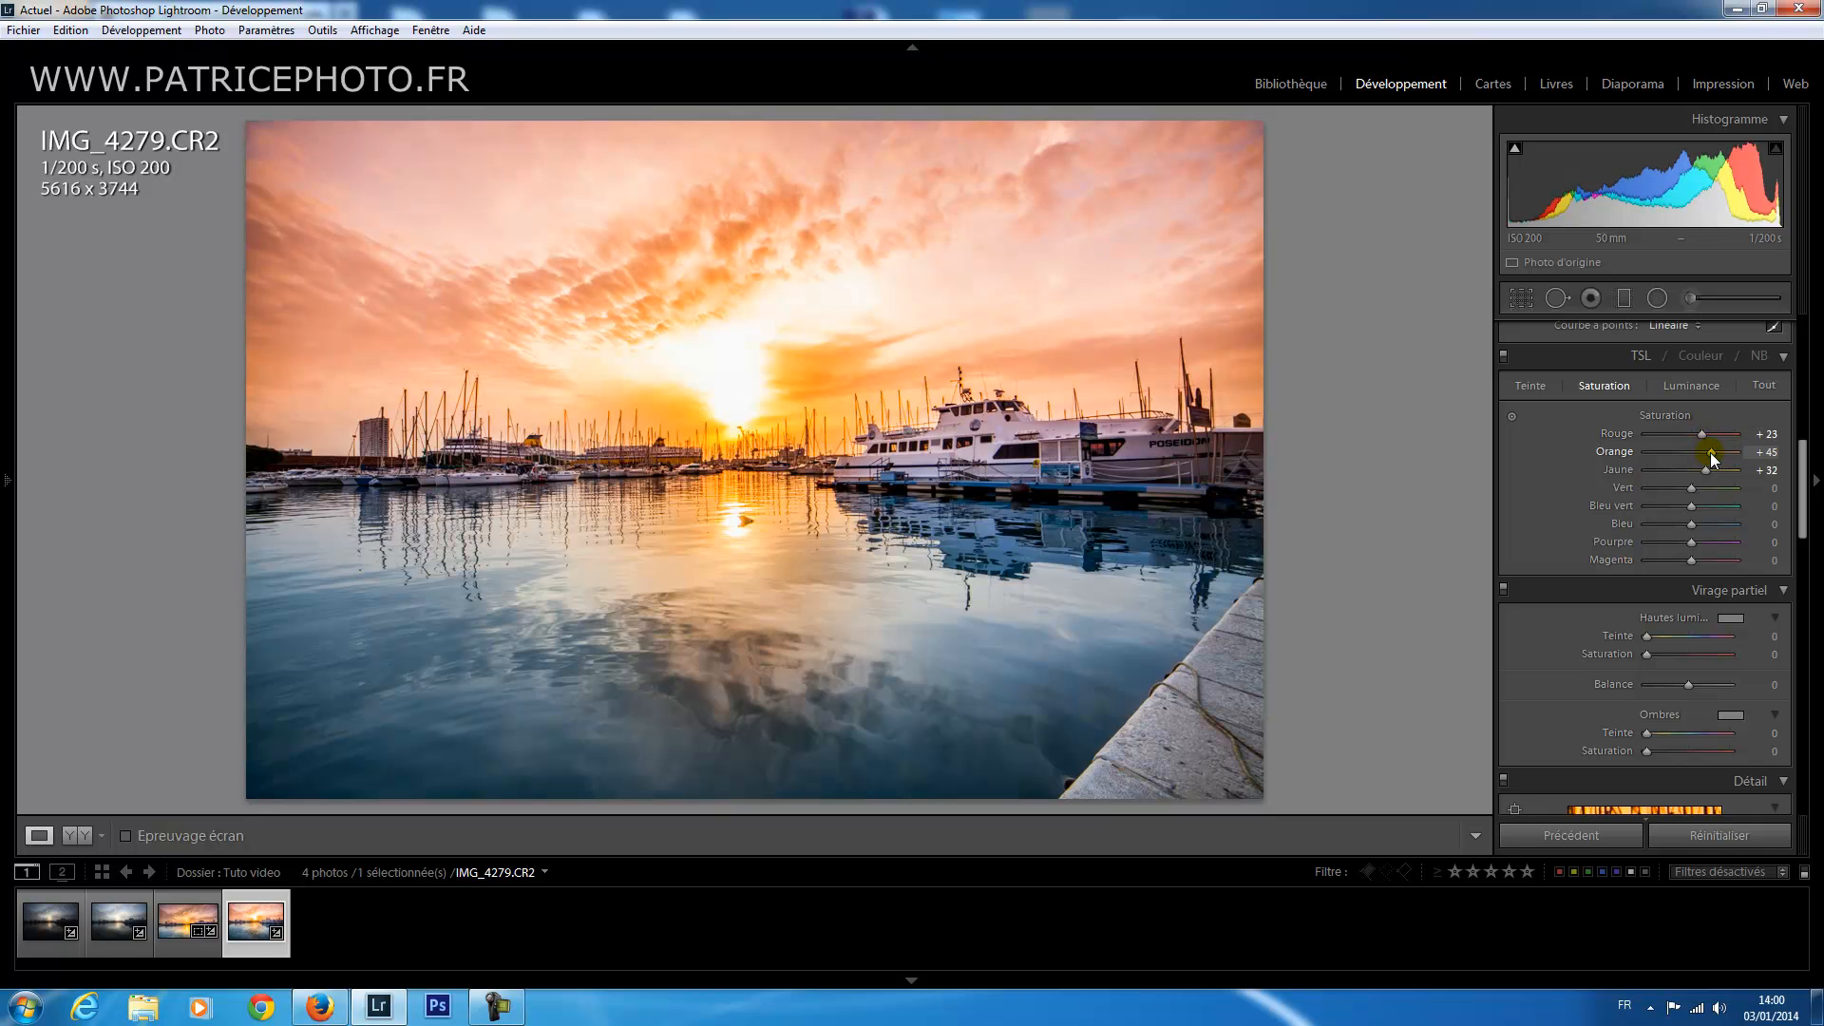
click(1706, 469)
drag(1702, 470, 1708, 469)
click(1693, 528)
drag(1691, 527, 1696, 526)
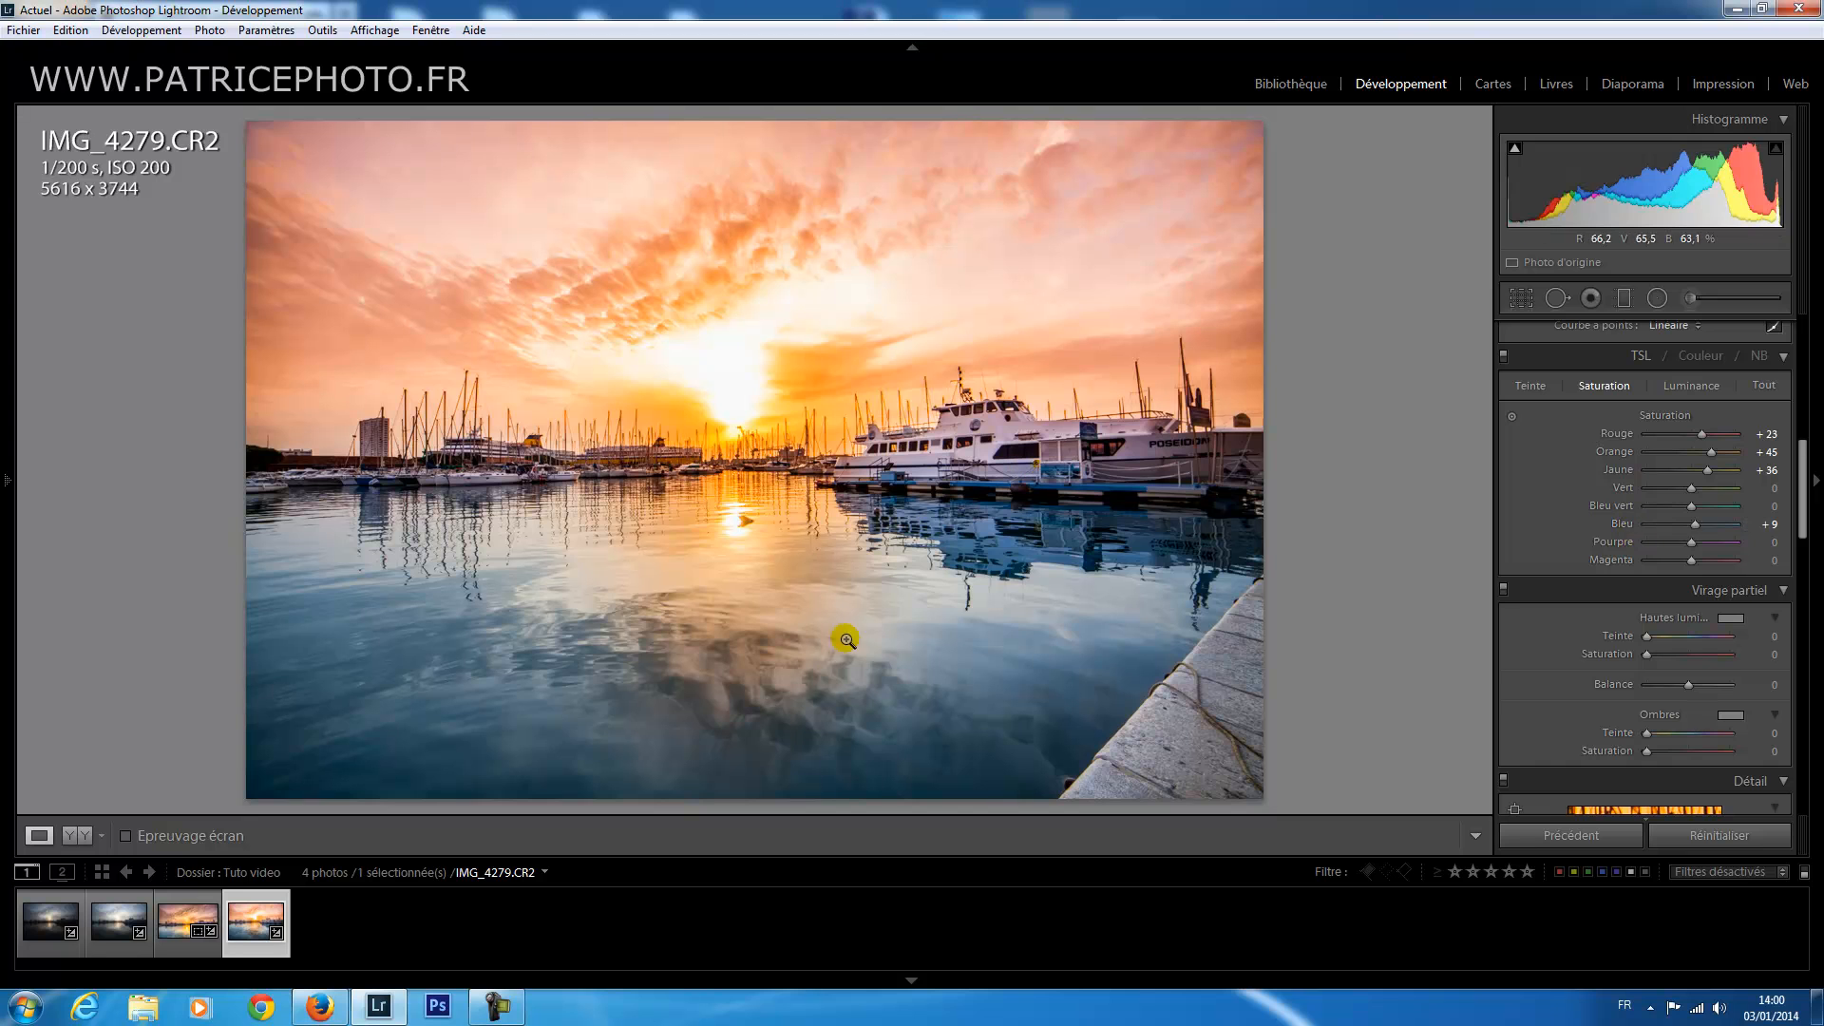
Set the sharpening Masquage to 55 while previewing the edge mask on the photo.
scroll(1724, 693, down, 5)
scroll(1786, 582, down, 2)
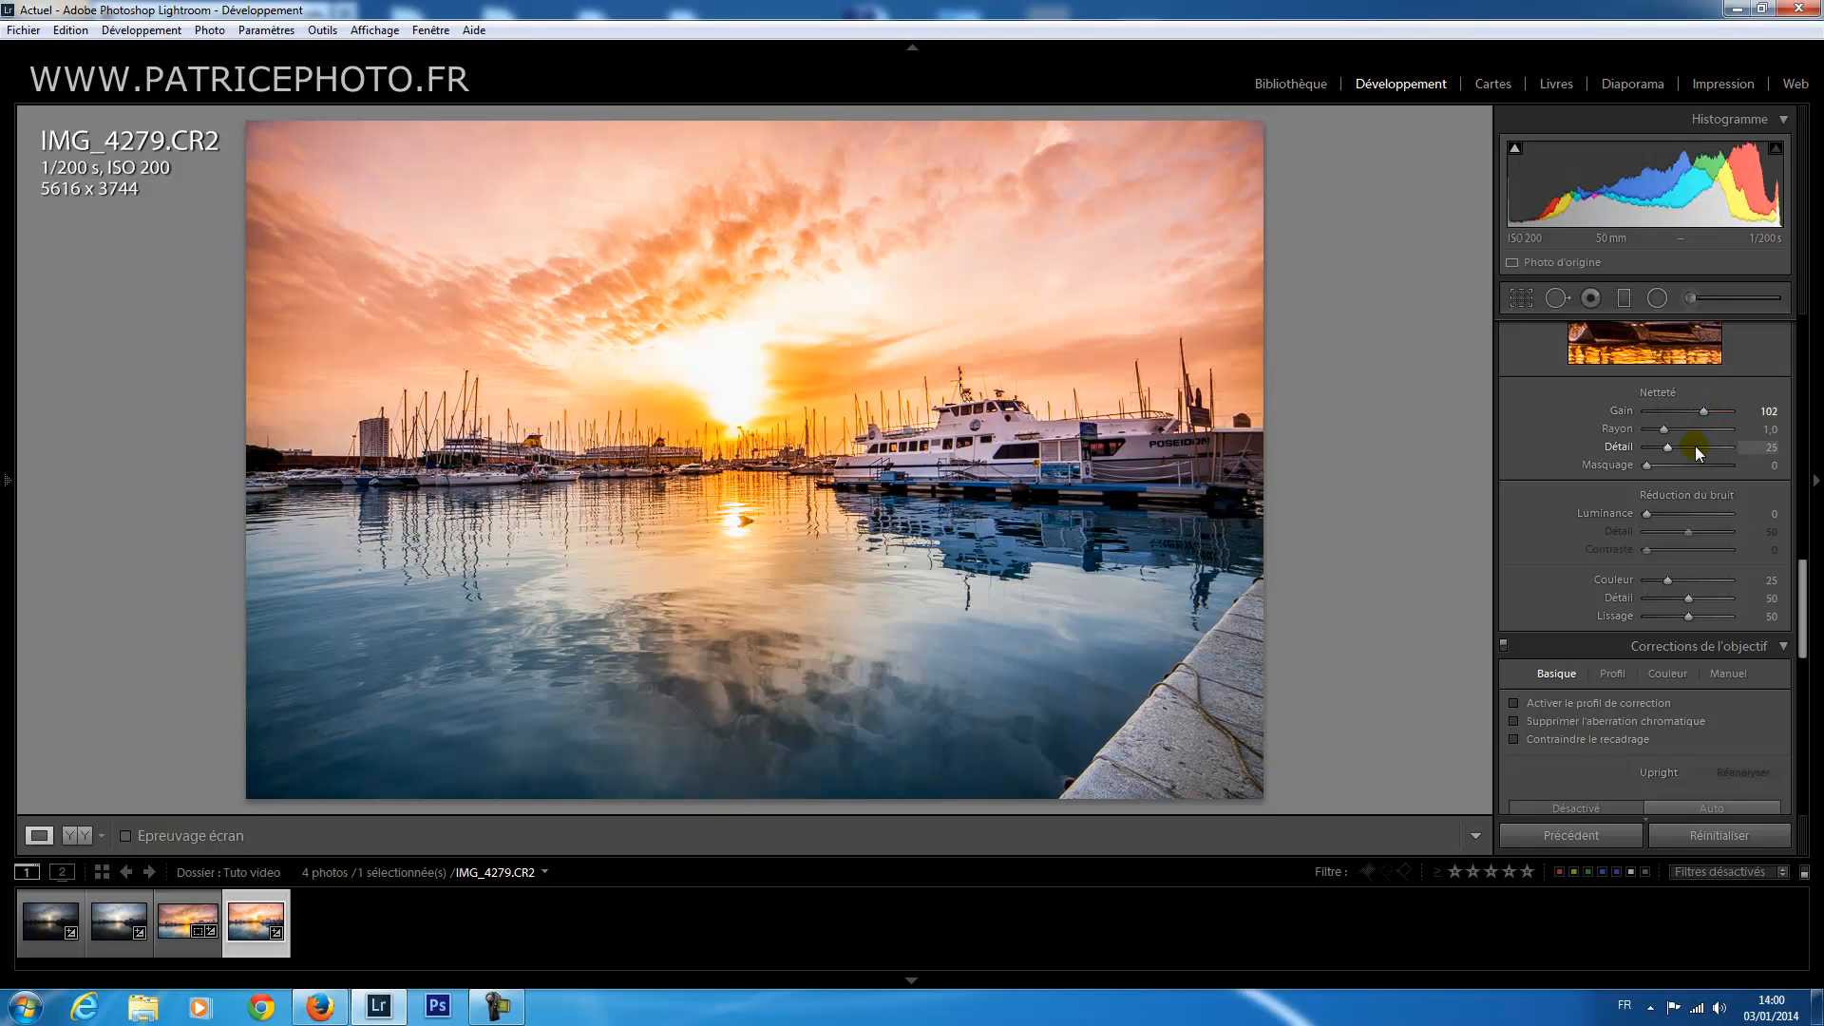
alt+click(1646, 467)
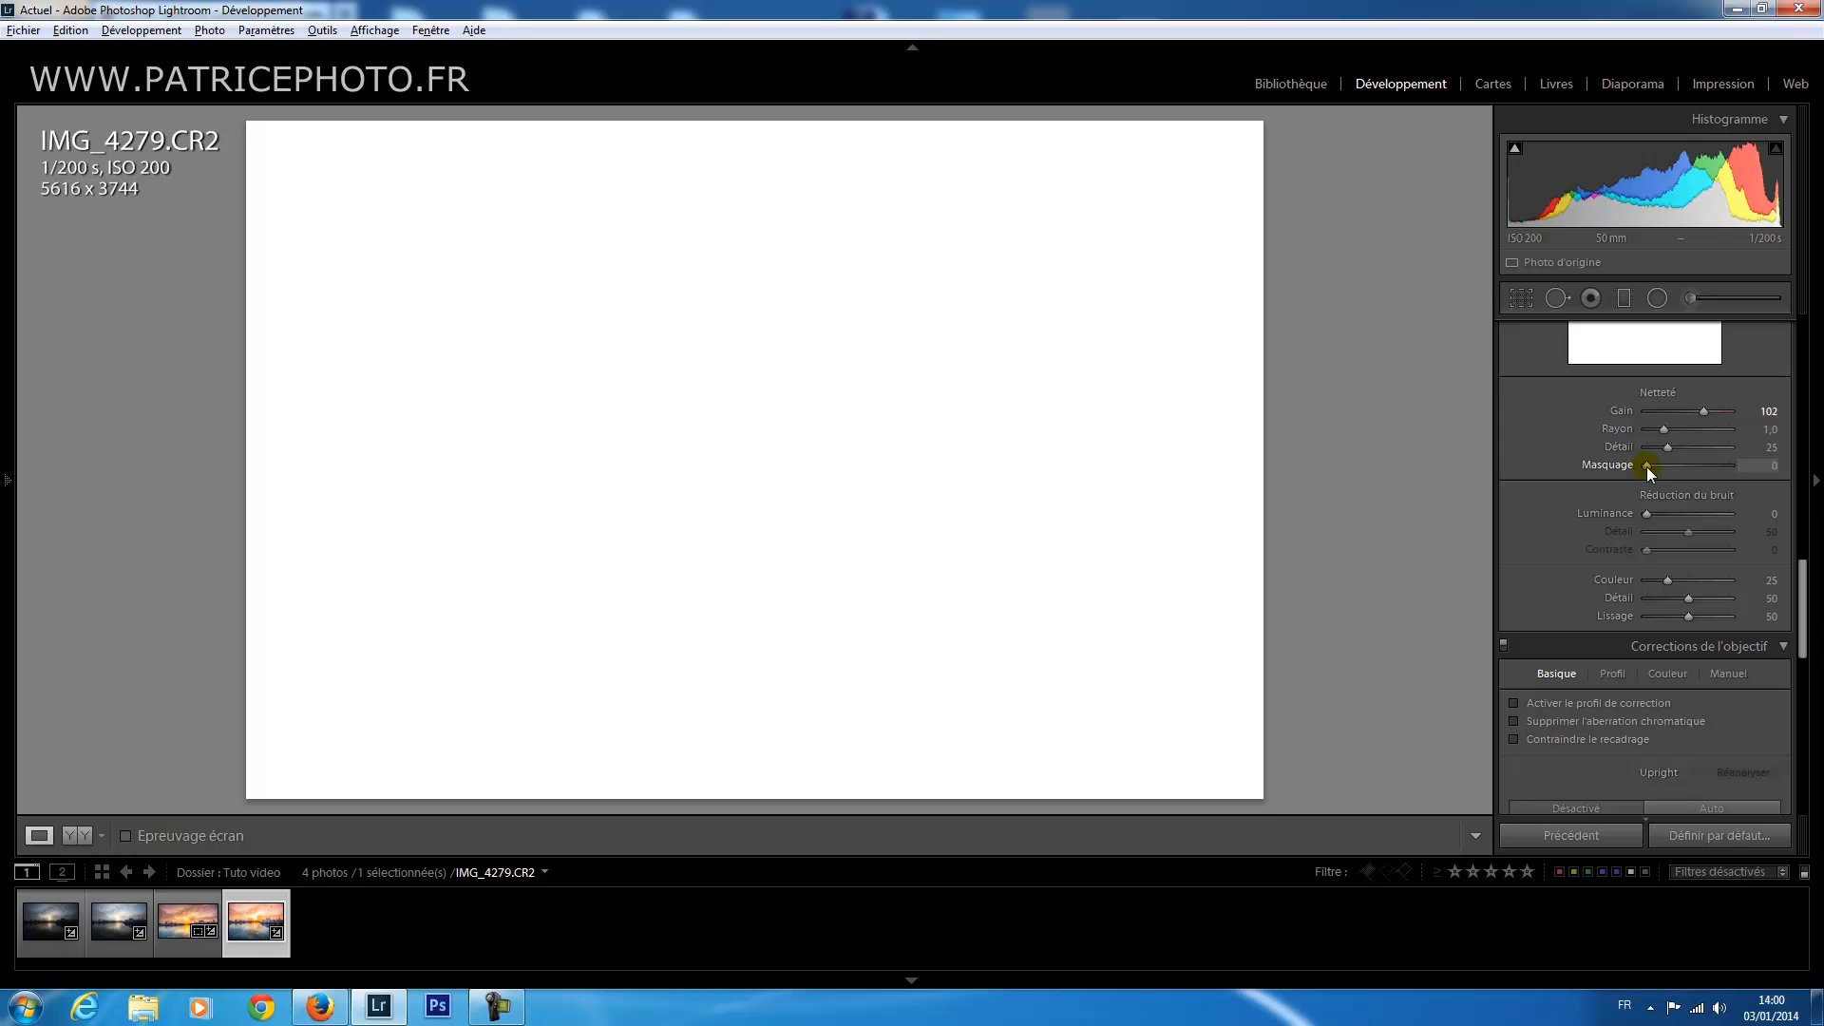
drag(1645, 466, 1690, 466)
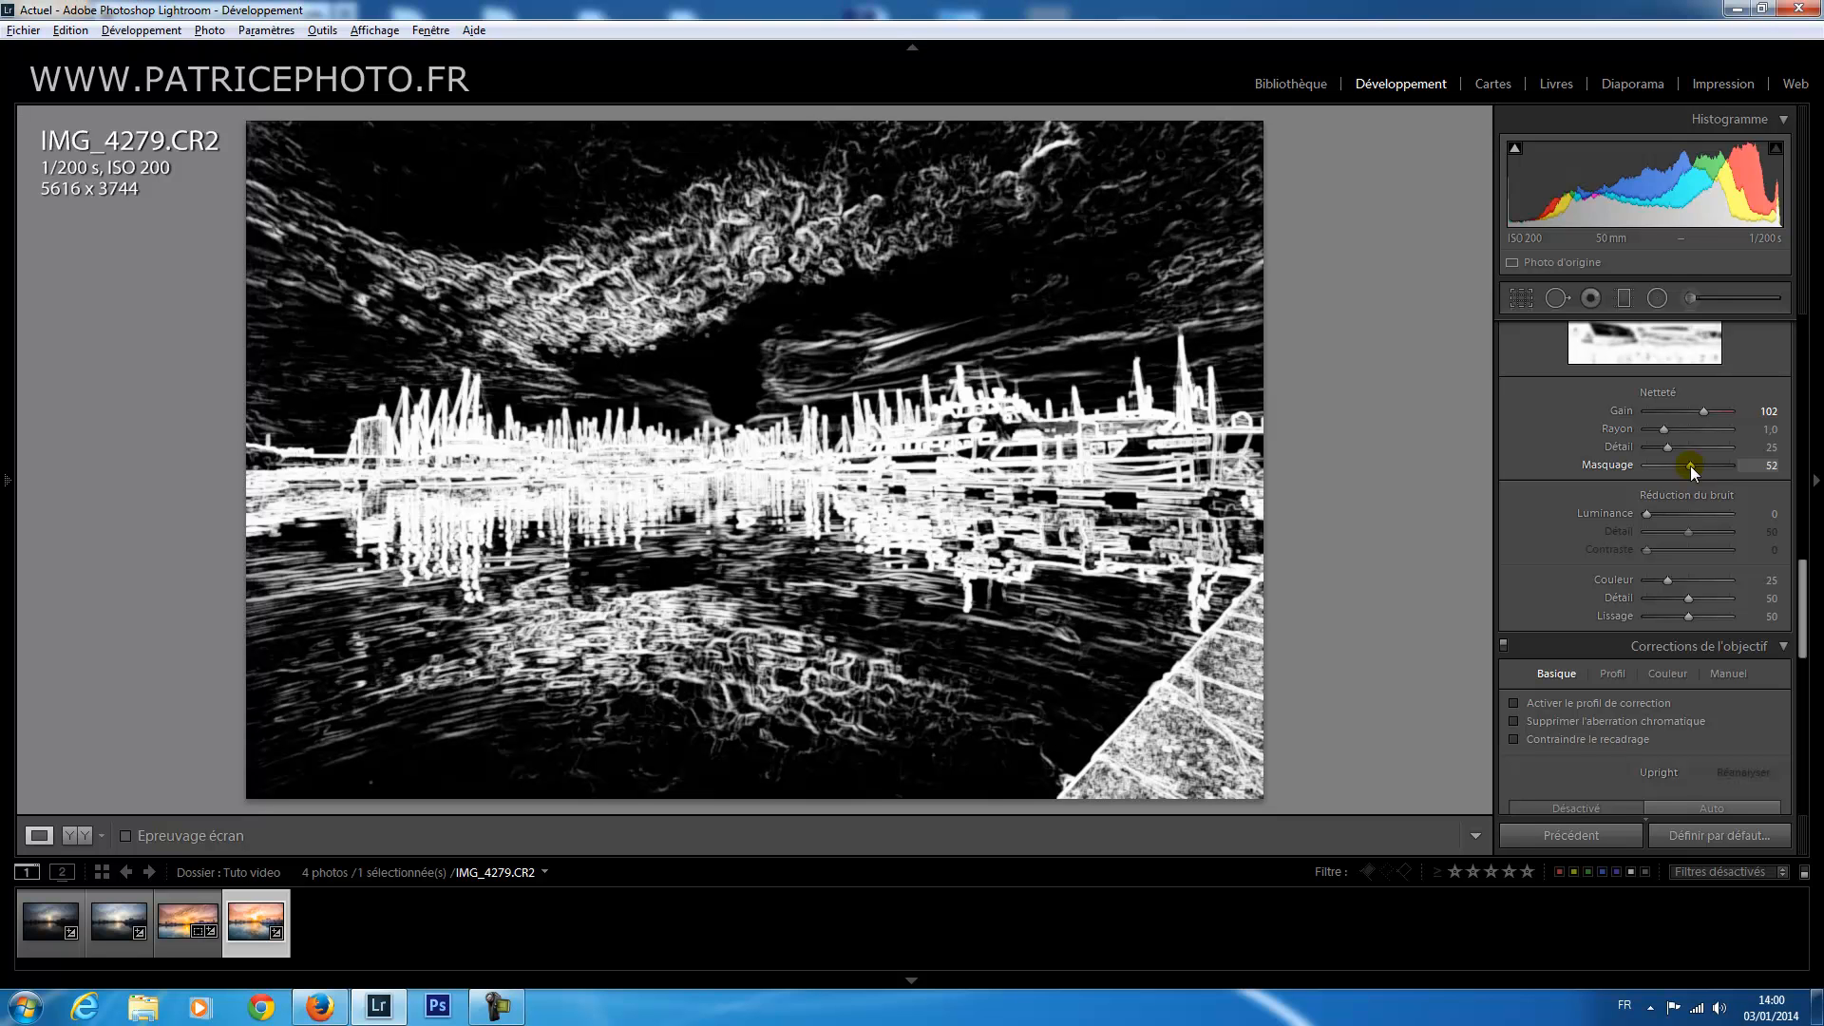
drag(1690, 465, 1693, 465)
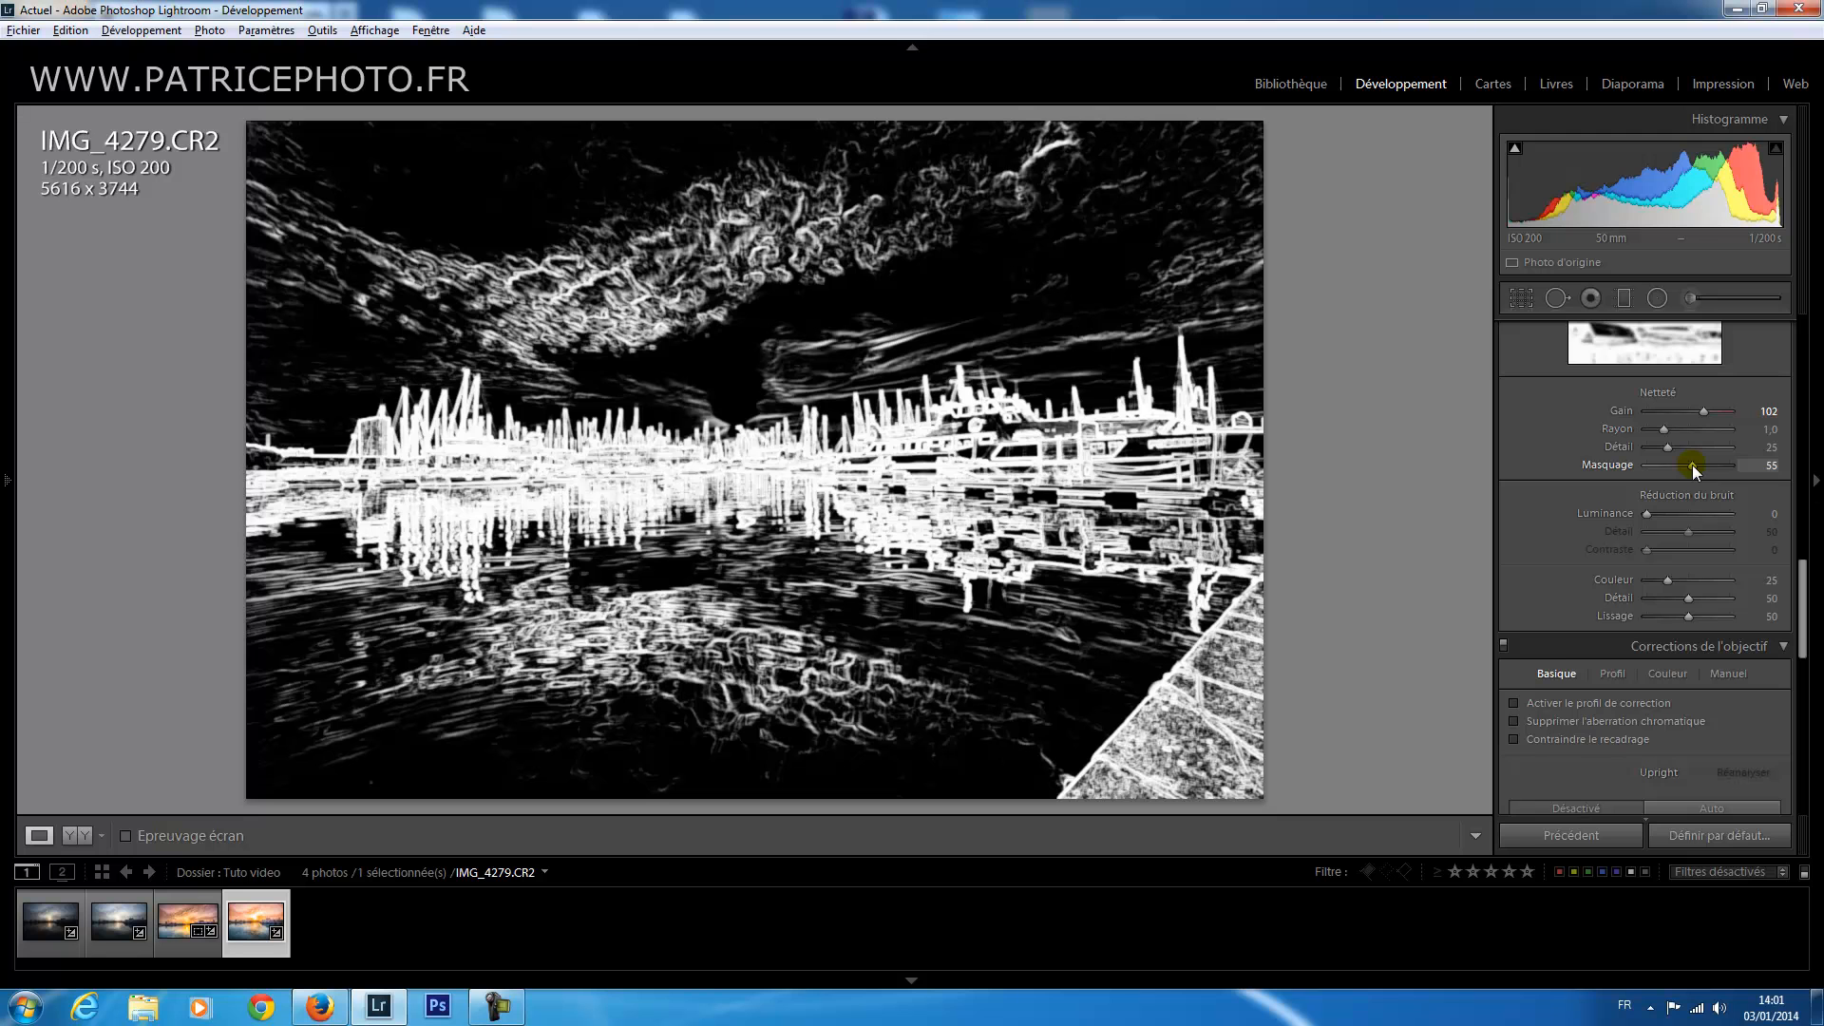
drag(1691, 465, 1691, 464)
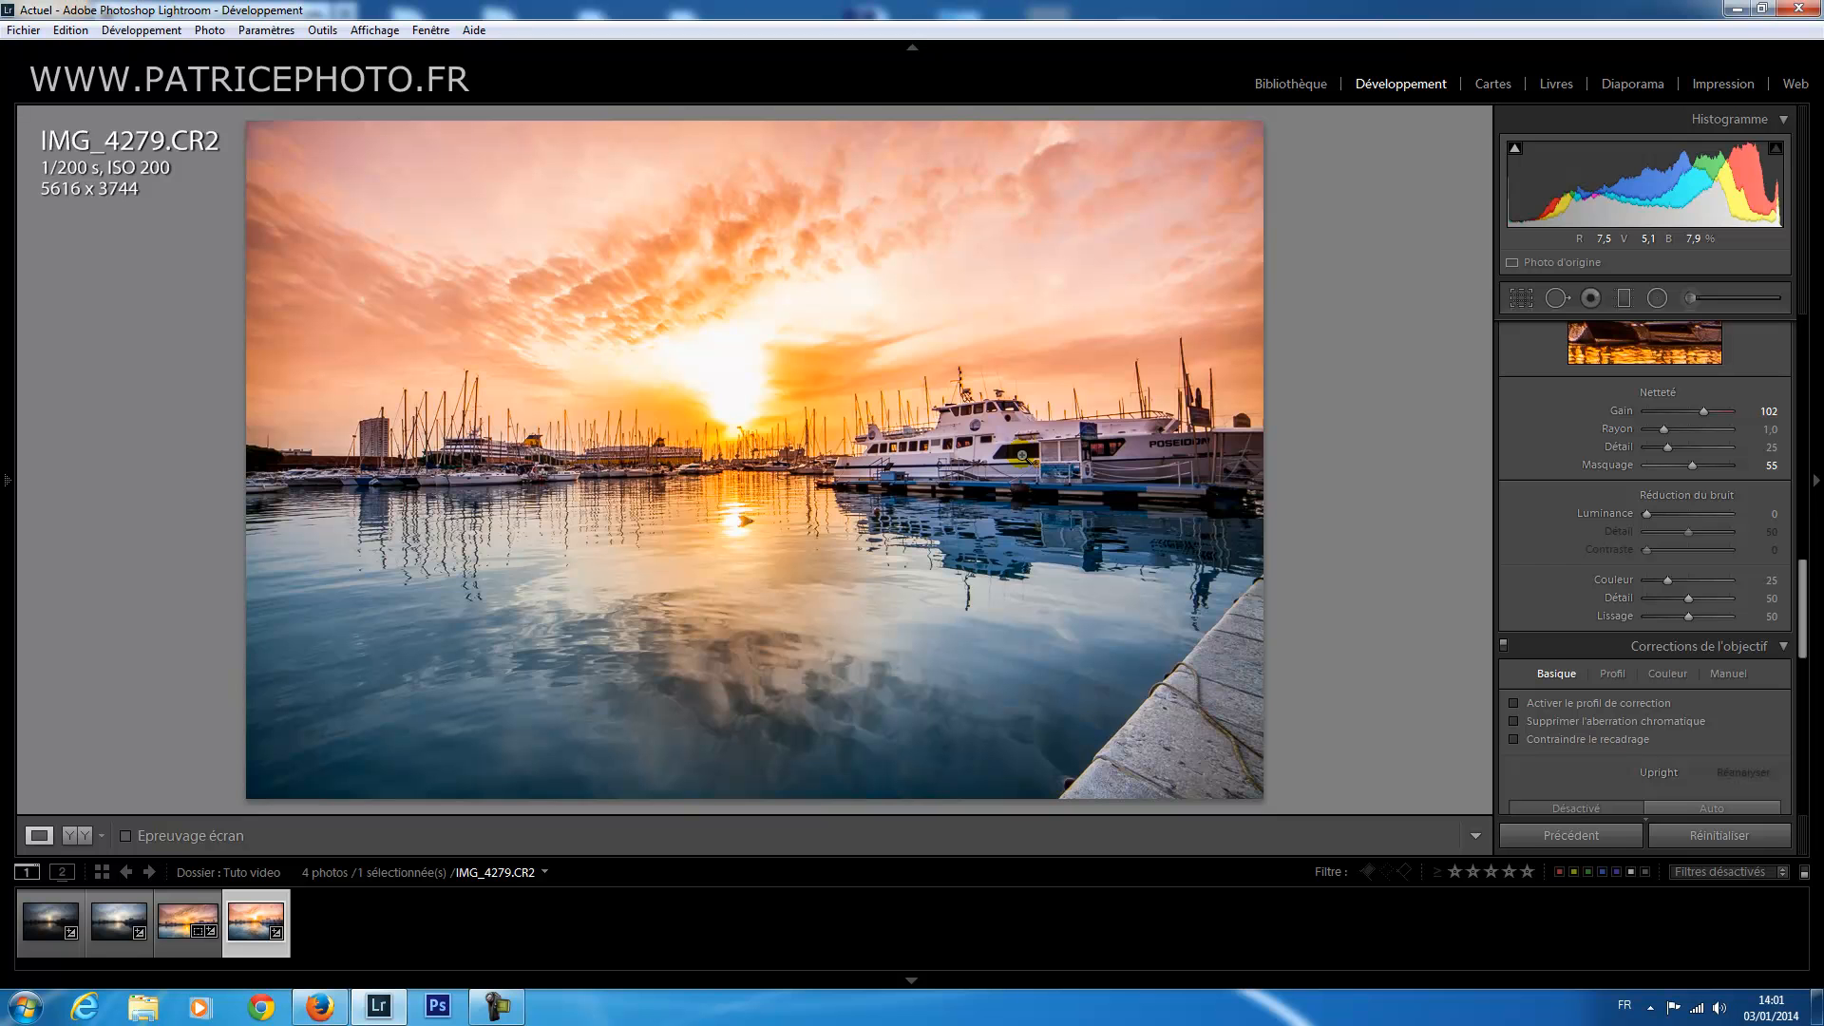
Set the noise reduction Luminance to 36 while checking the white boat at close range, and return to the full photo.
click(1026, 450)
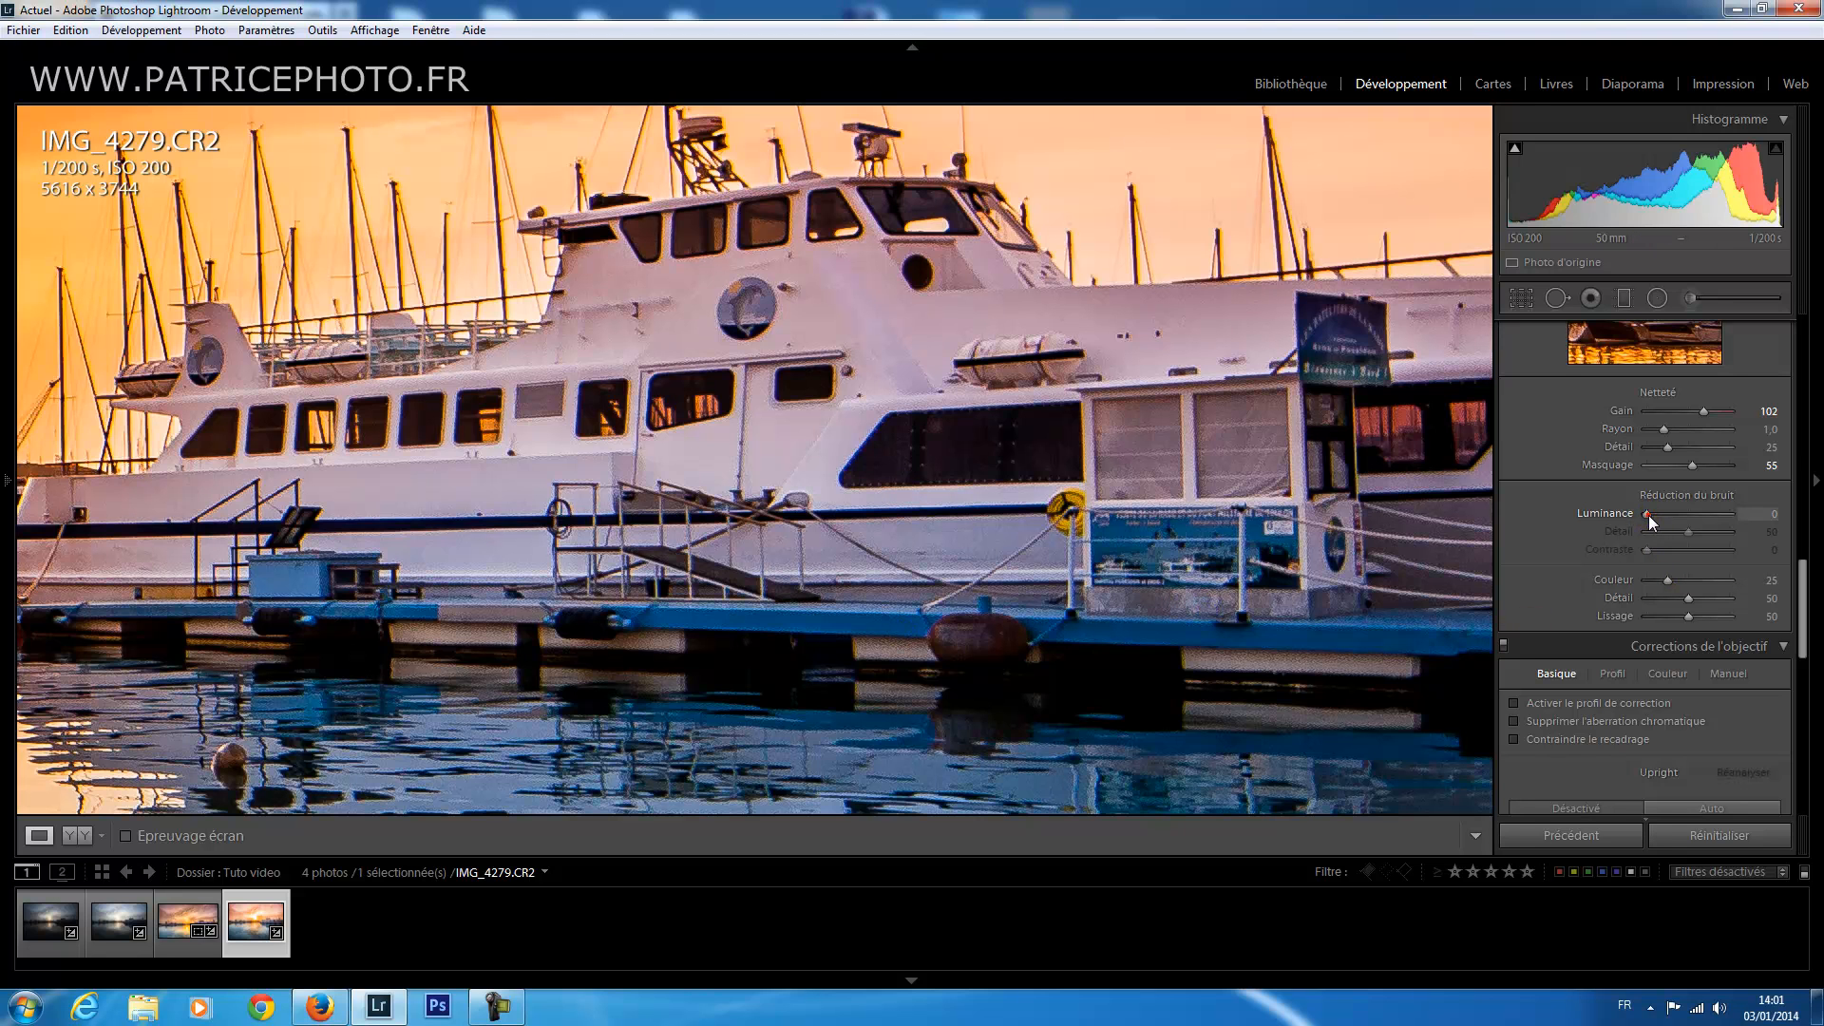
drag(1650, 521, 1669, 515)
drag(1677, 513, 1676, 515)
click(871, 483)
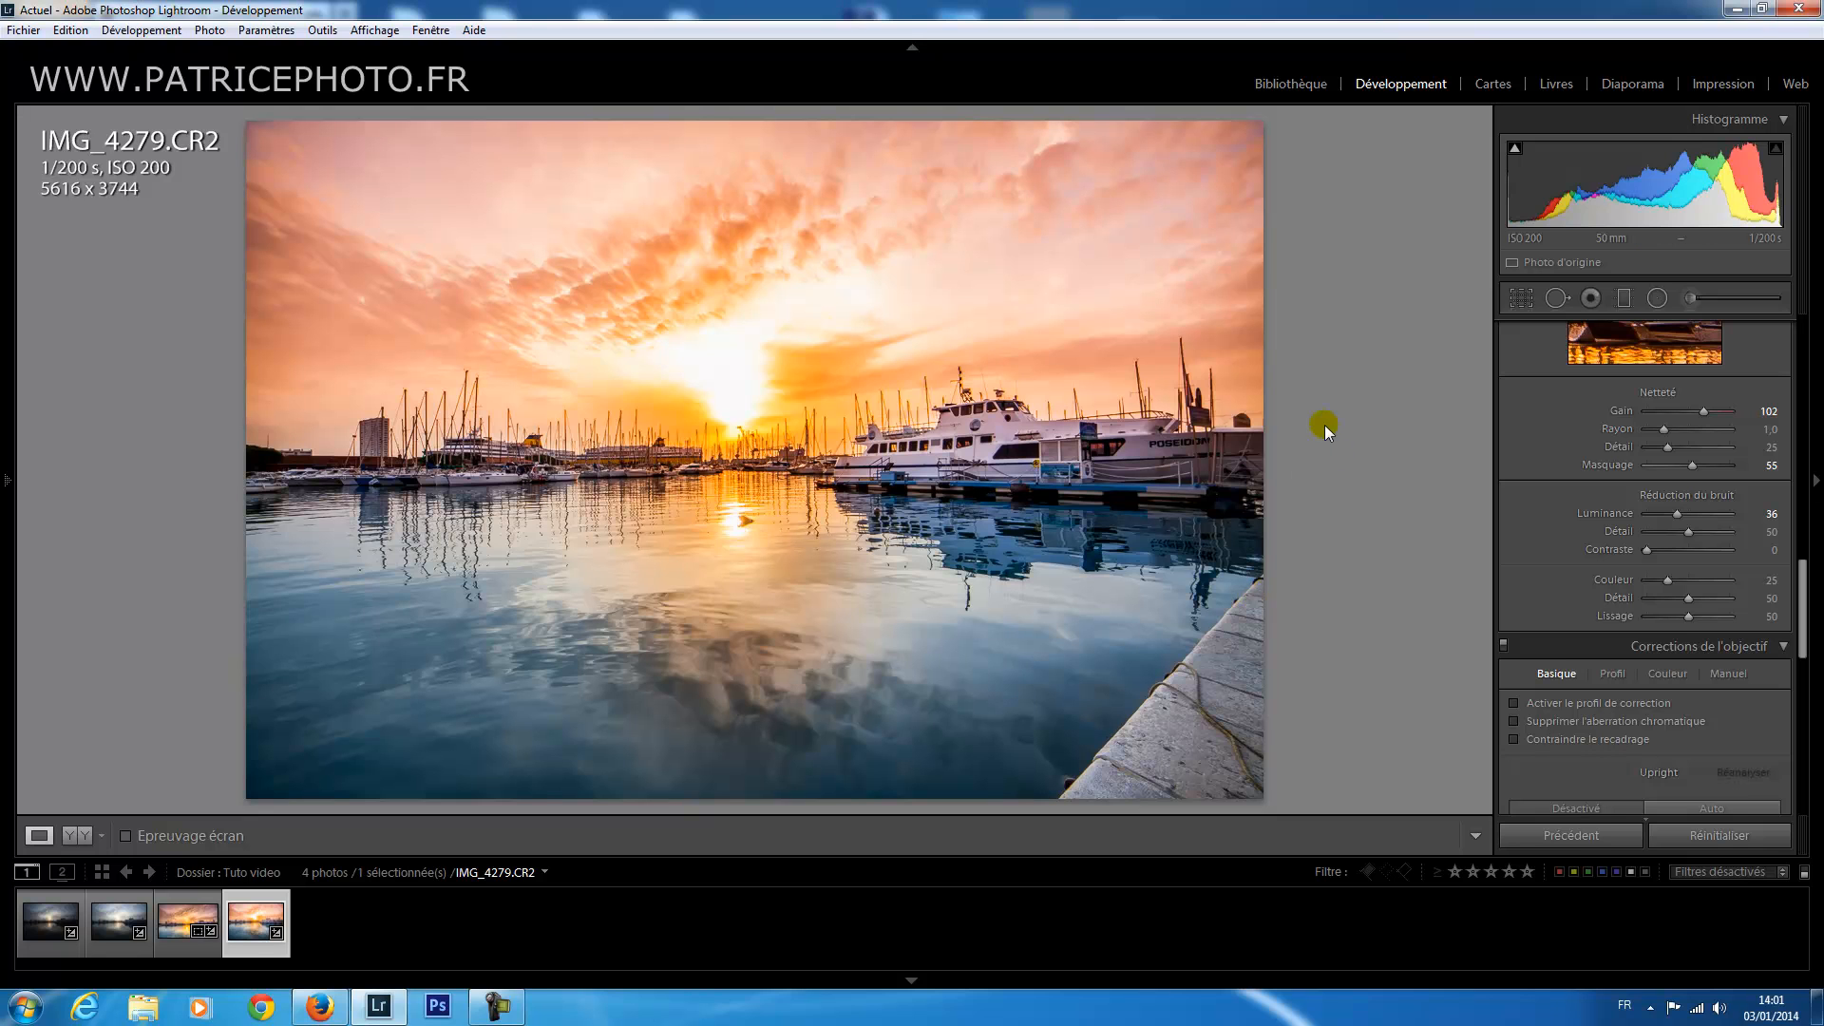
Try a proportional corner crop and a freeform panoramic crop over the sun and boat, and restore the full frame.
click(1521, 298)
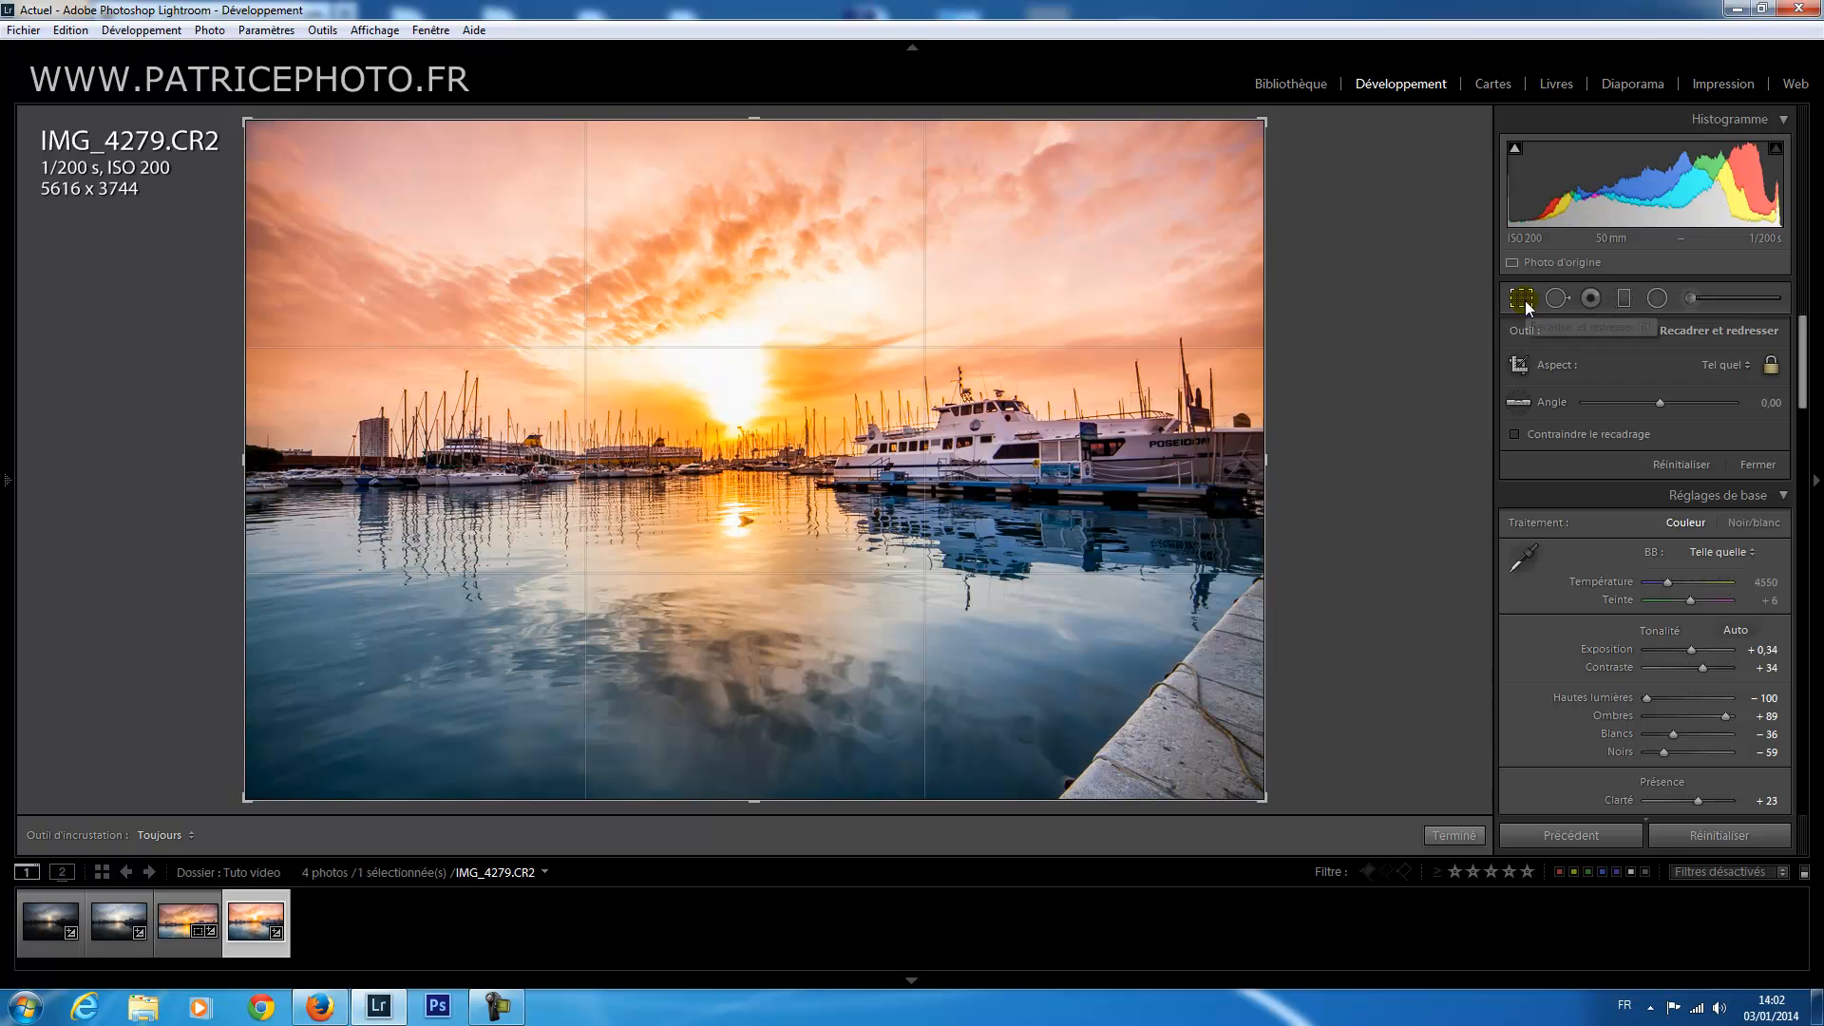
click(1773, 374)
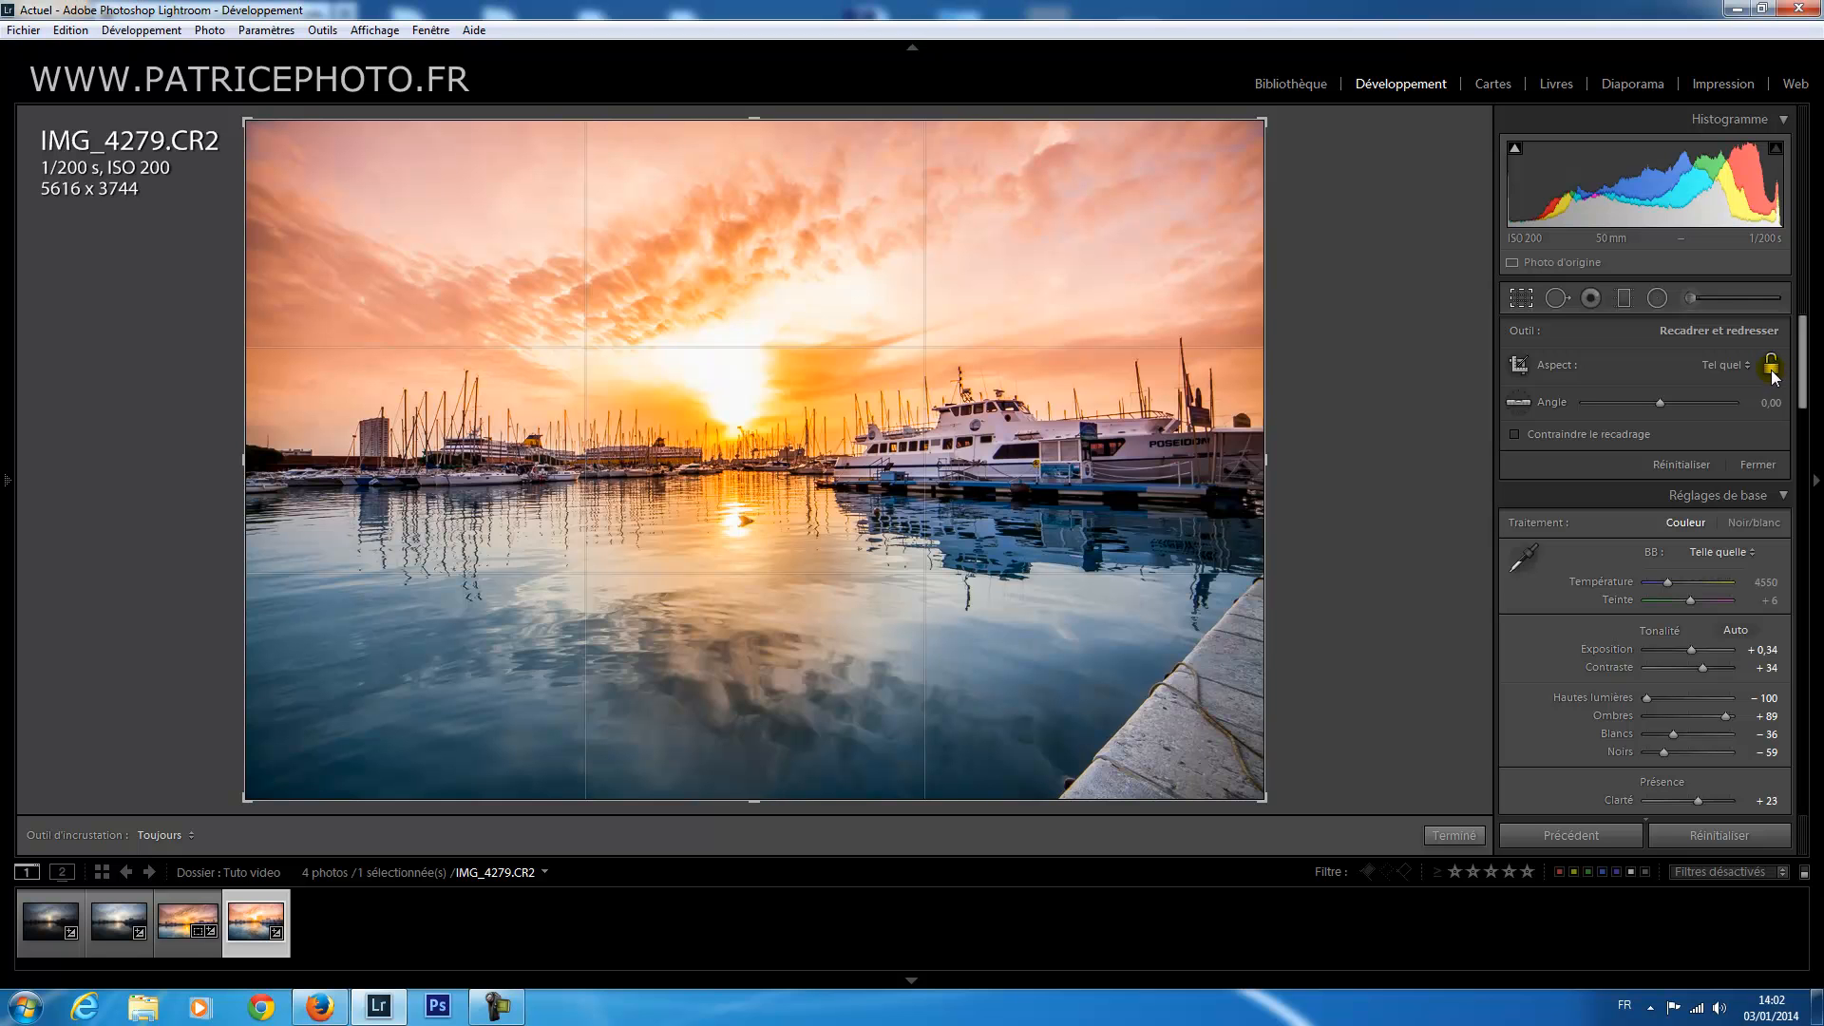
click(1774, 373)
drag(1262, 121, 1250, 201)
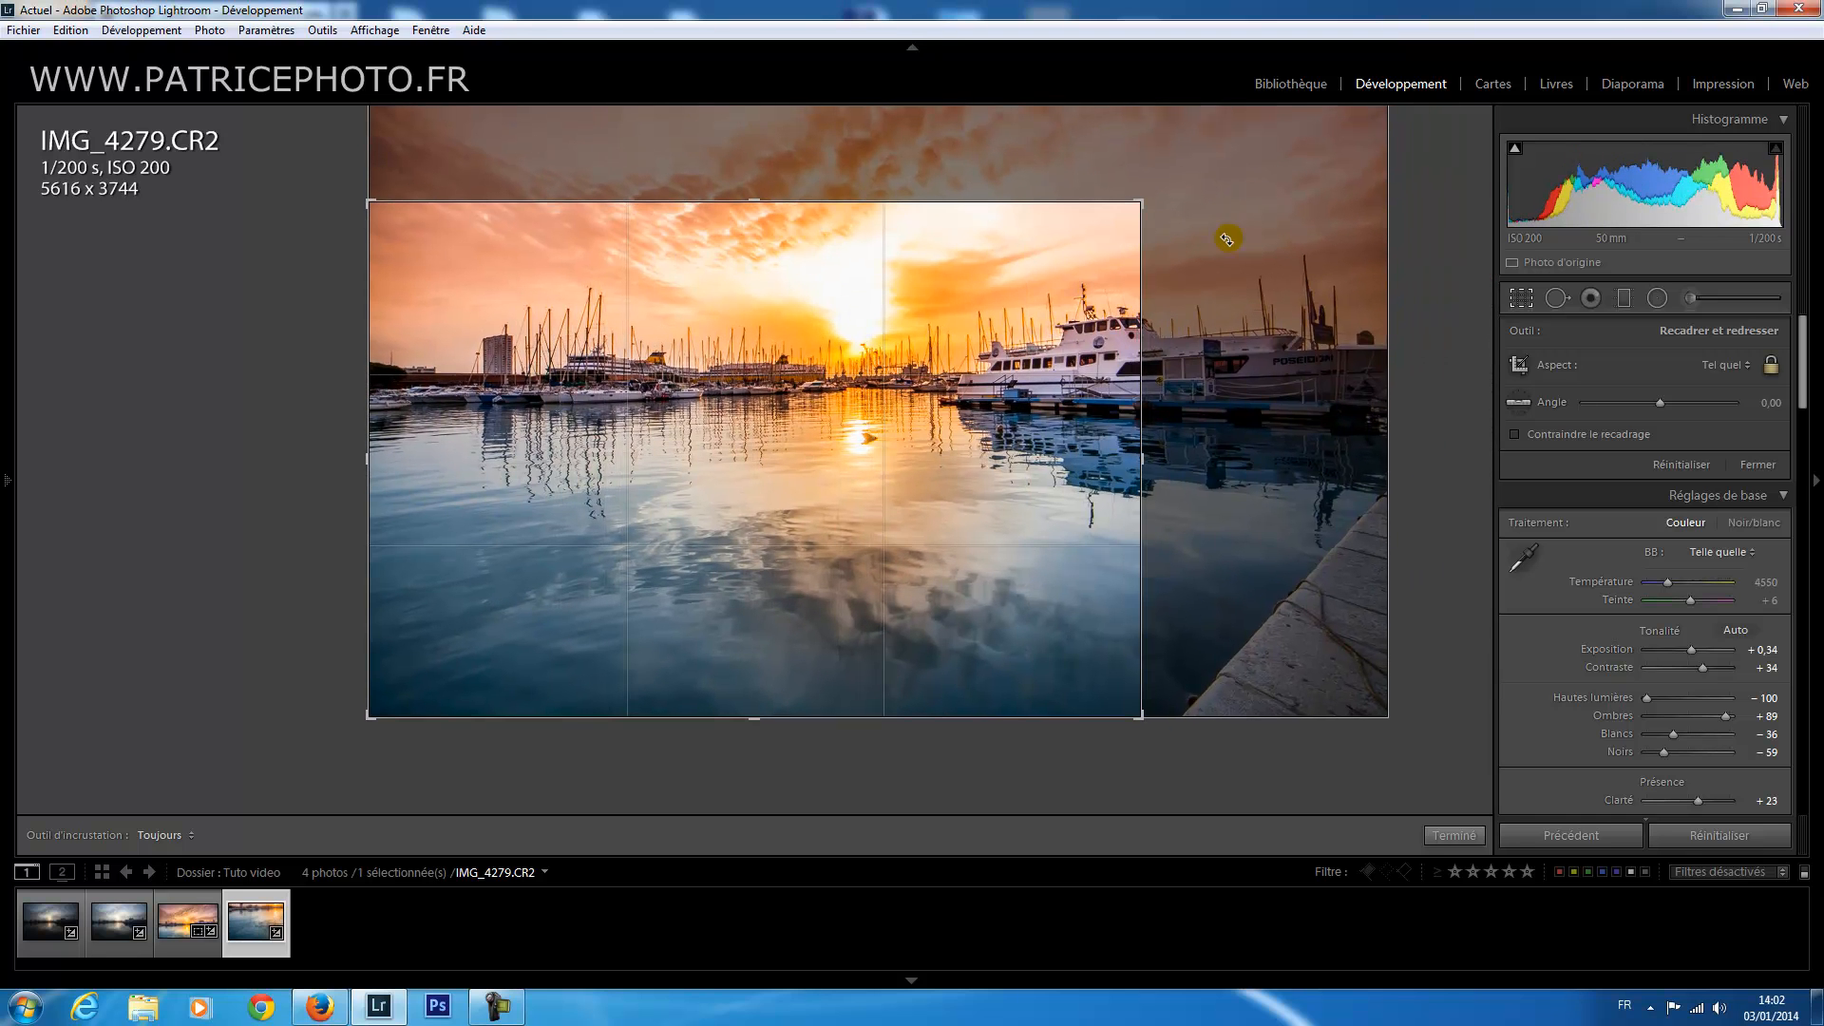
click(1772, 366)
drag(750, 197, 771, 335)
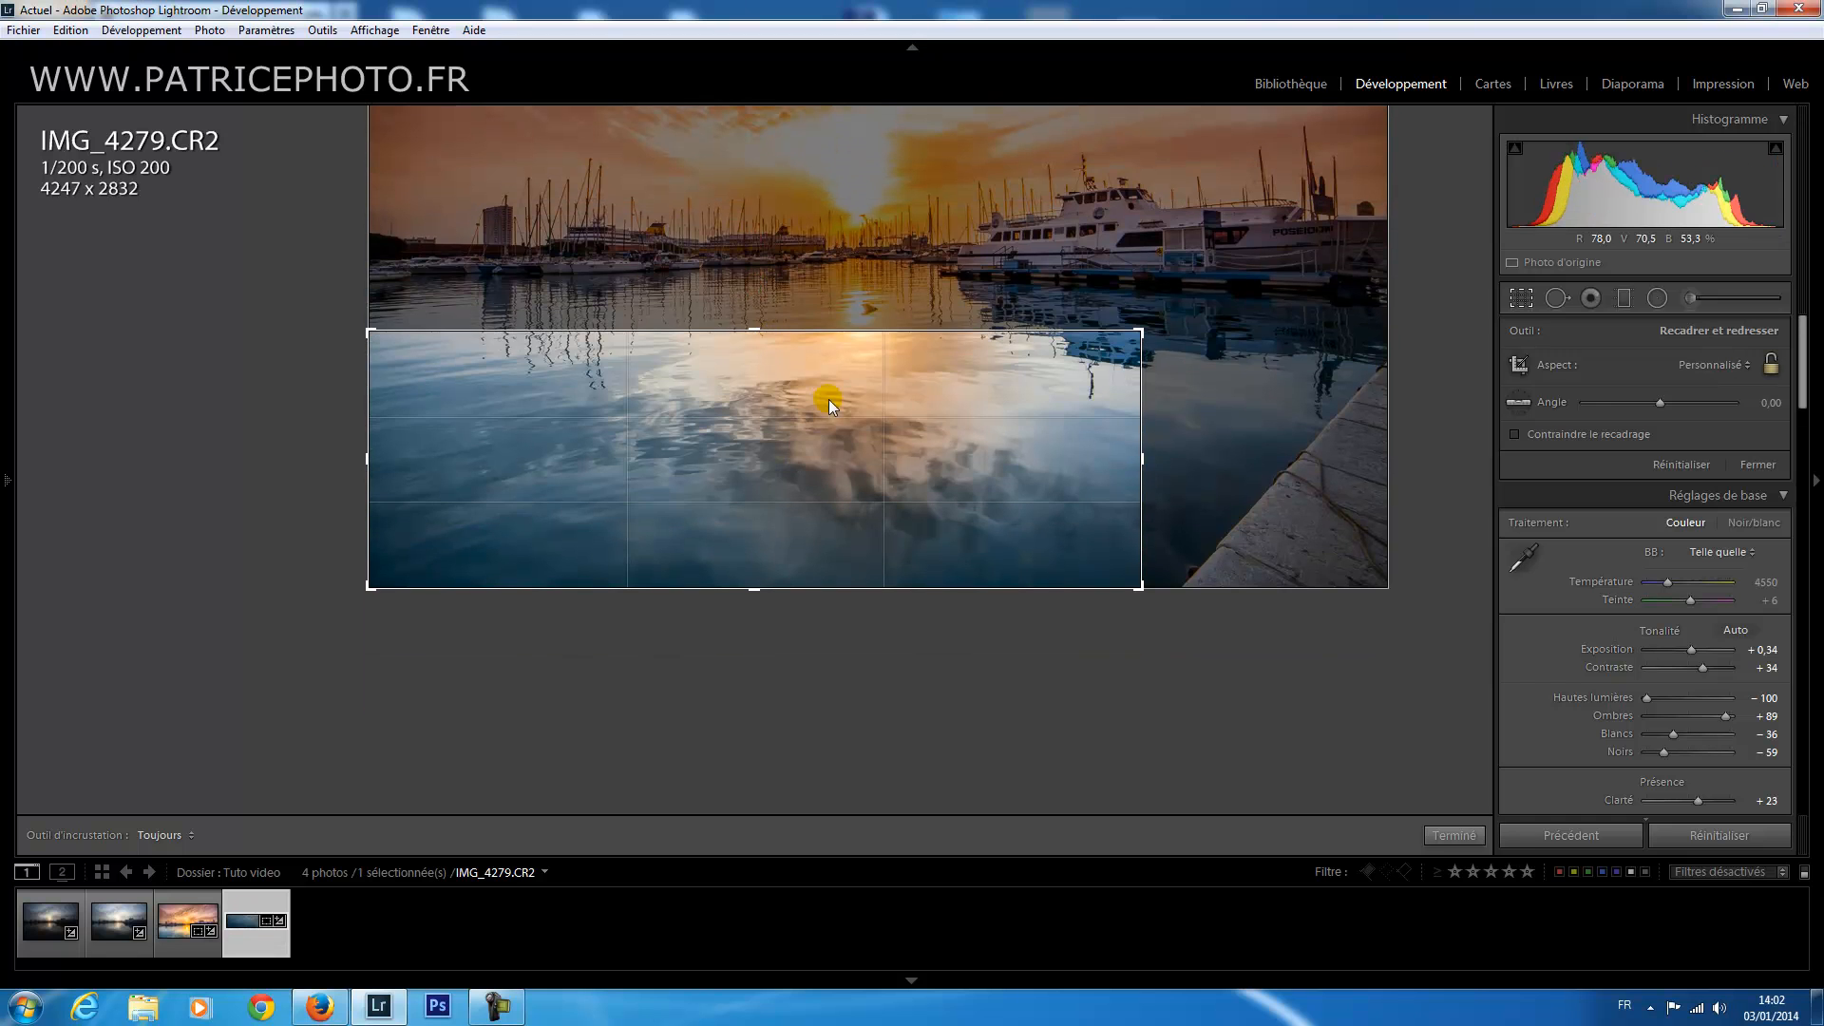
drag(969, 423, 700, 622)
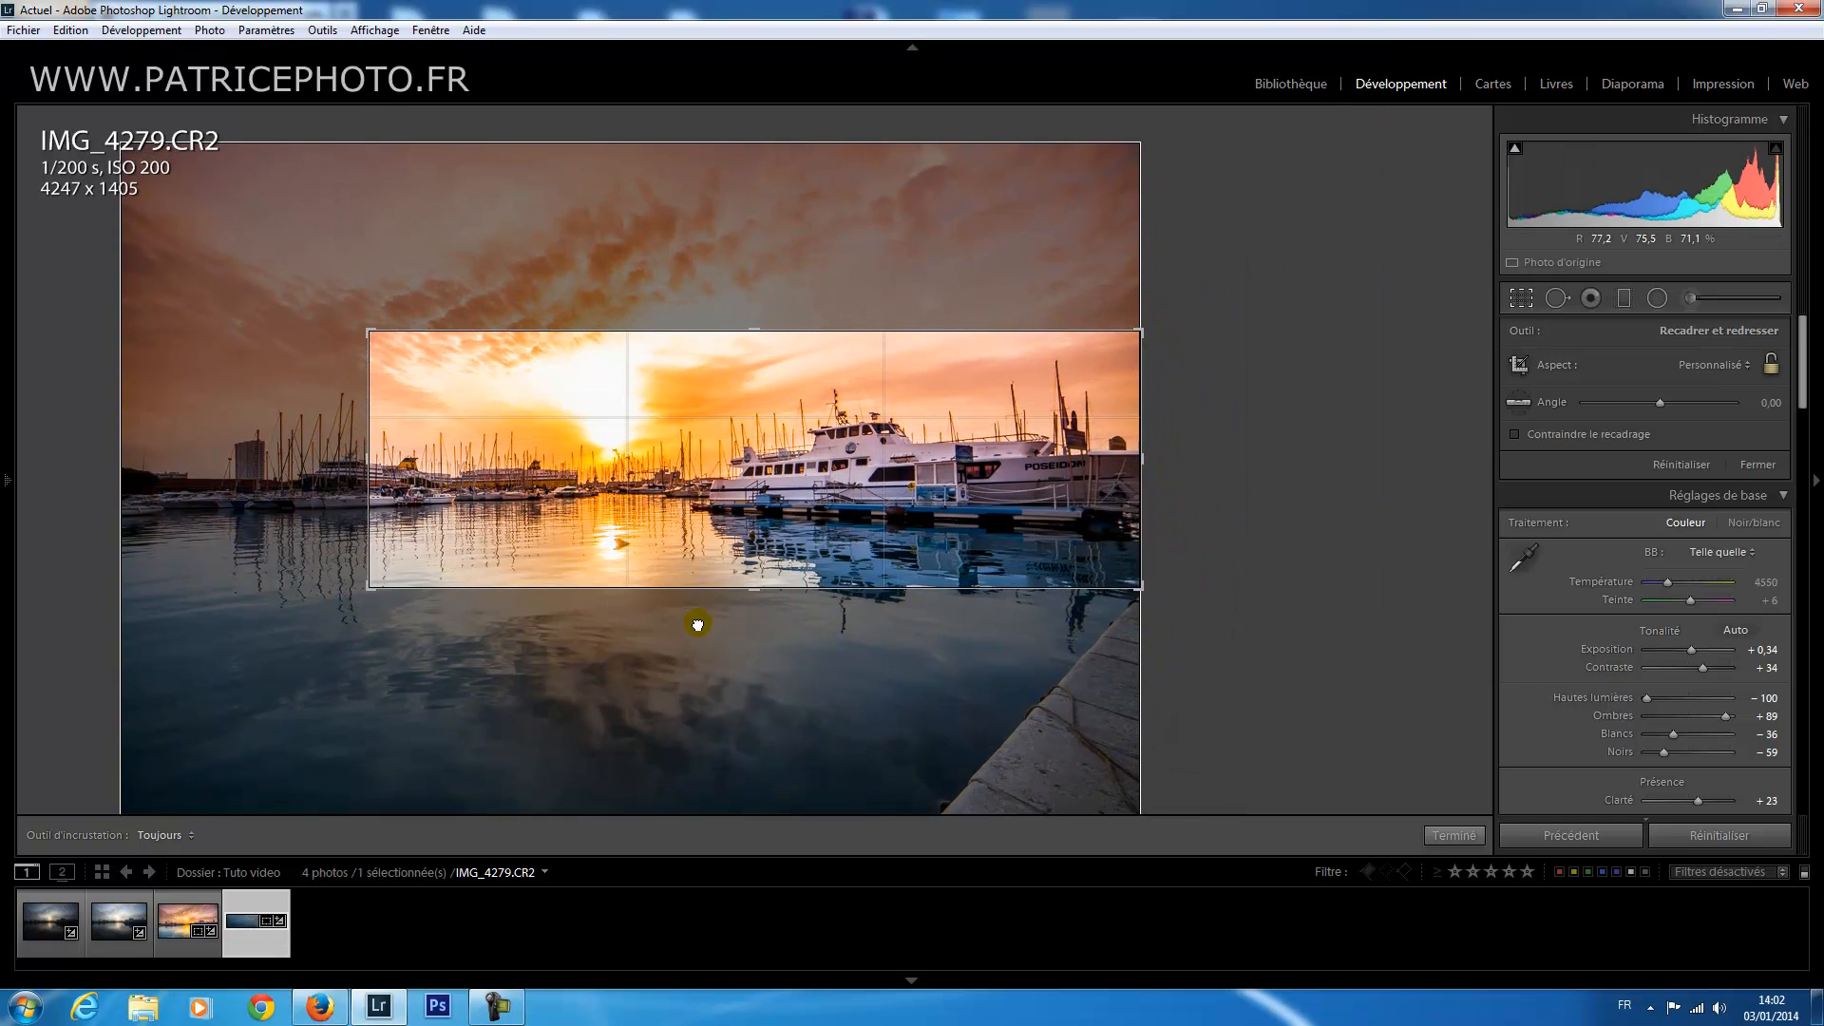
click(1772, 367)
click(1714, 365)
click(1568, 390)
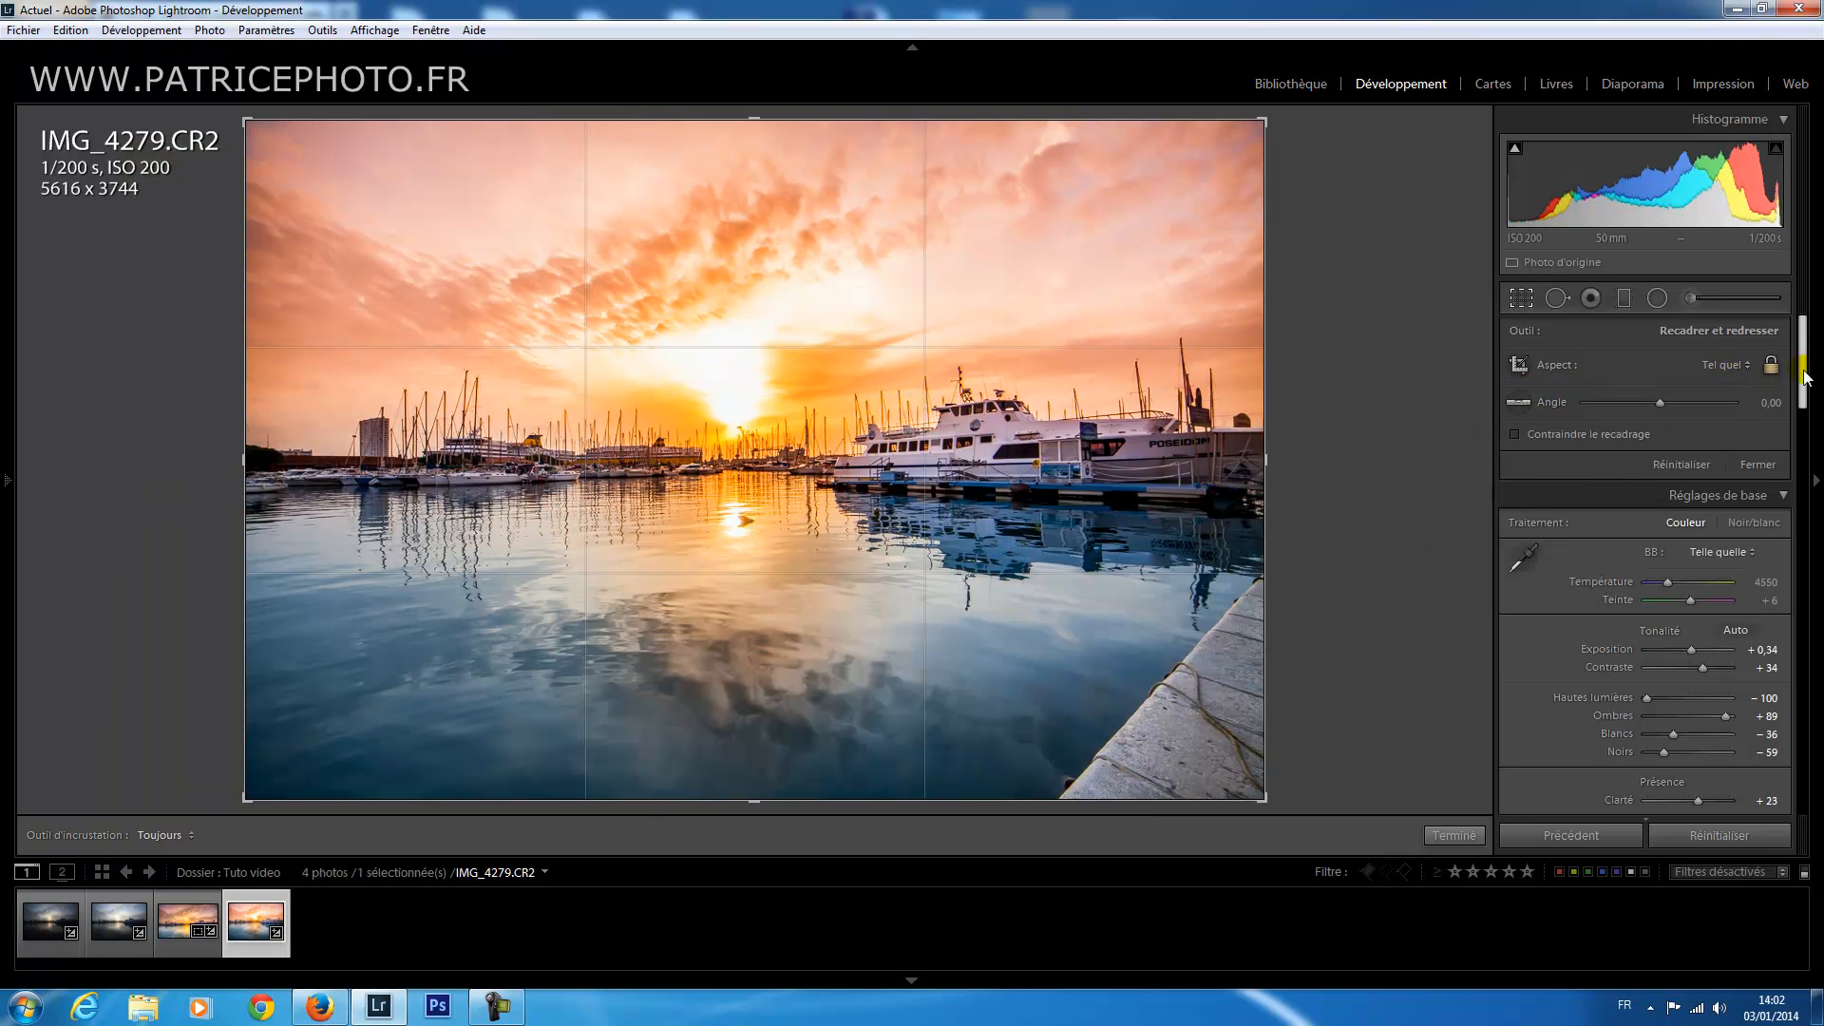
Crop the photo to the 16 x 9 aspect, keeping the full sky and trimming the water from the foreground.
click(1717, 364)
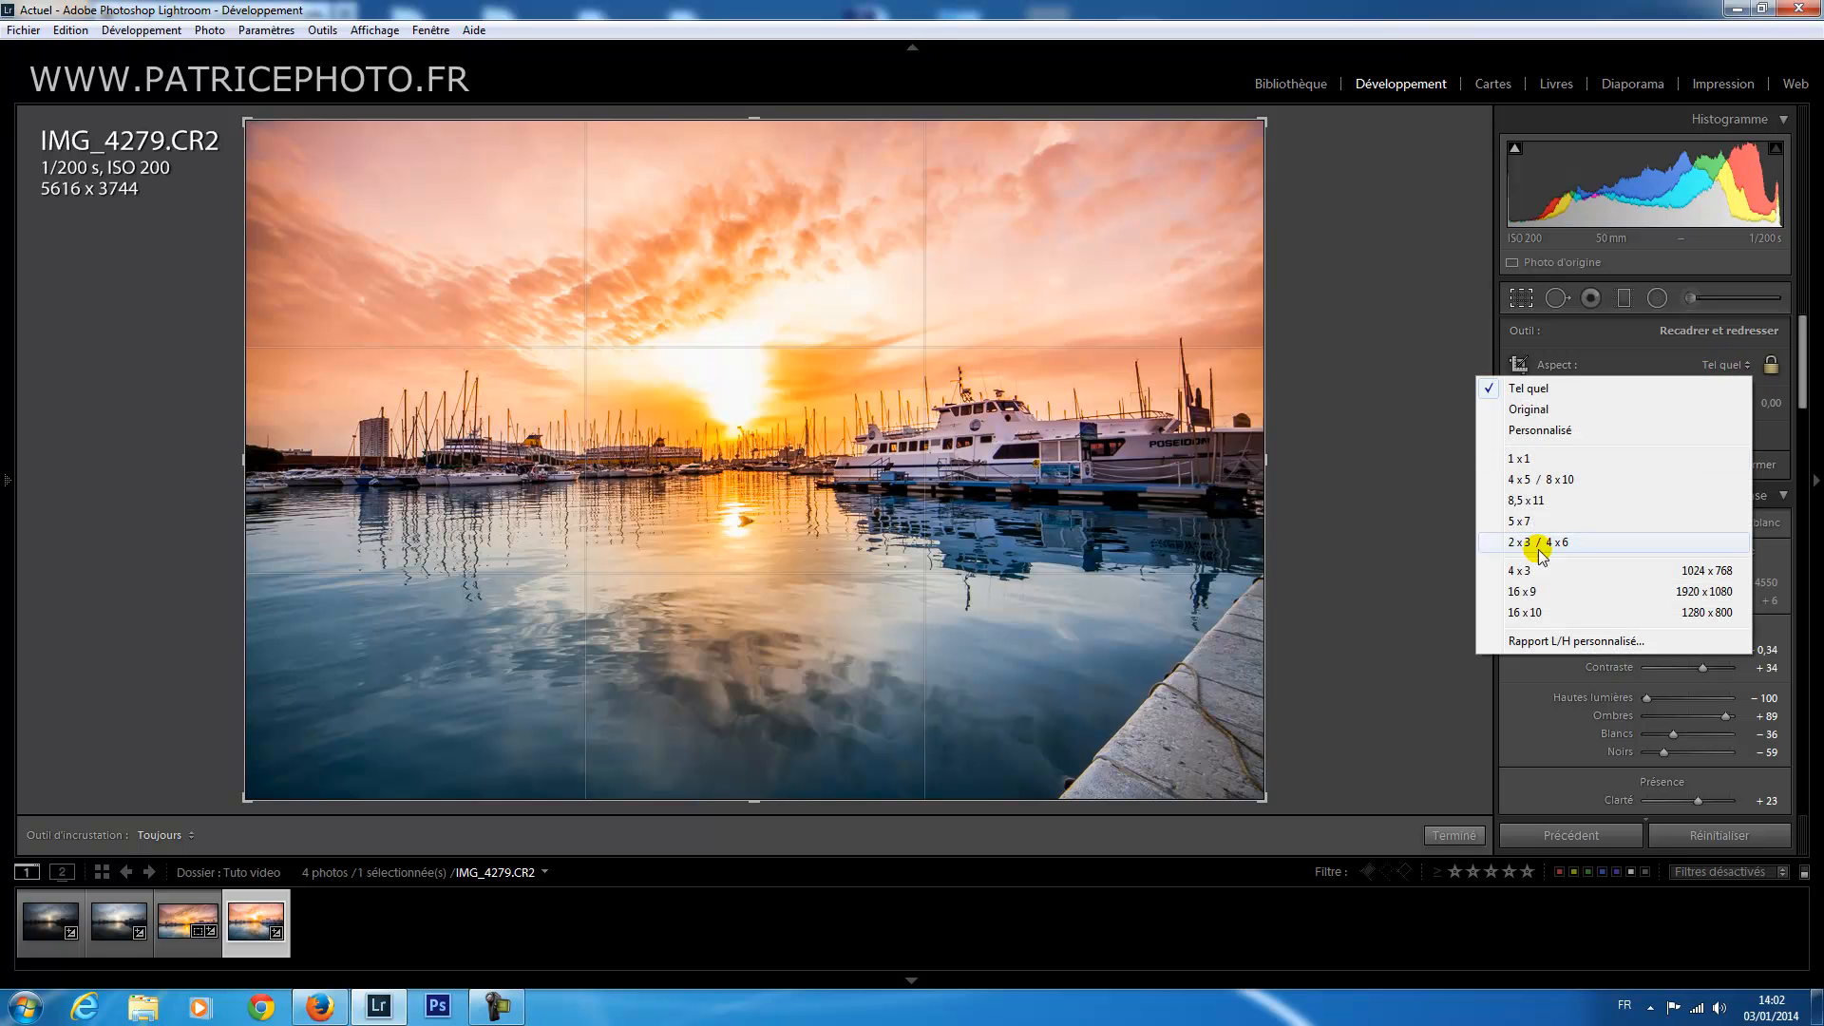
click(1539, 593)
drag(1099, 489, 1057, 570)
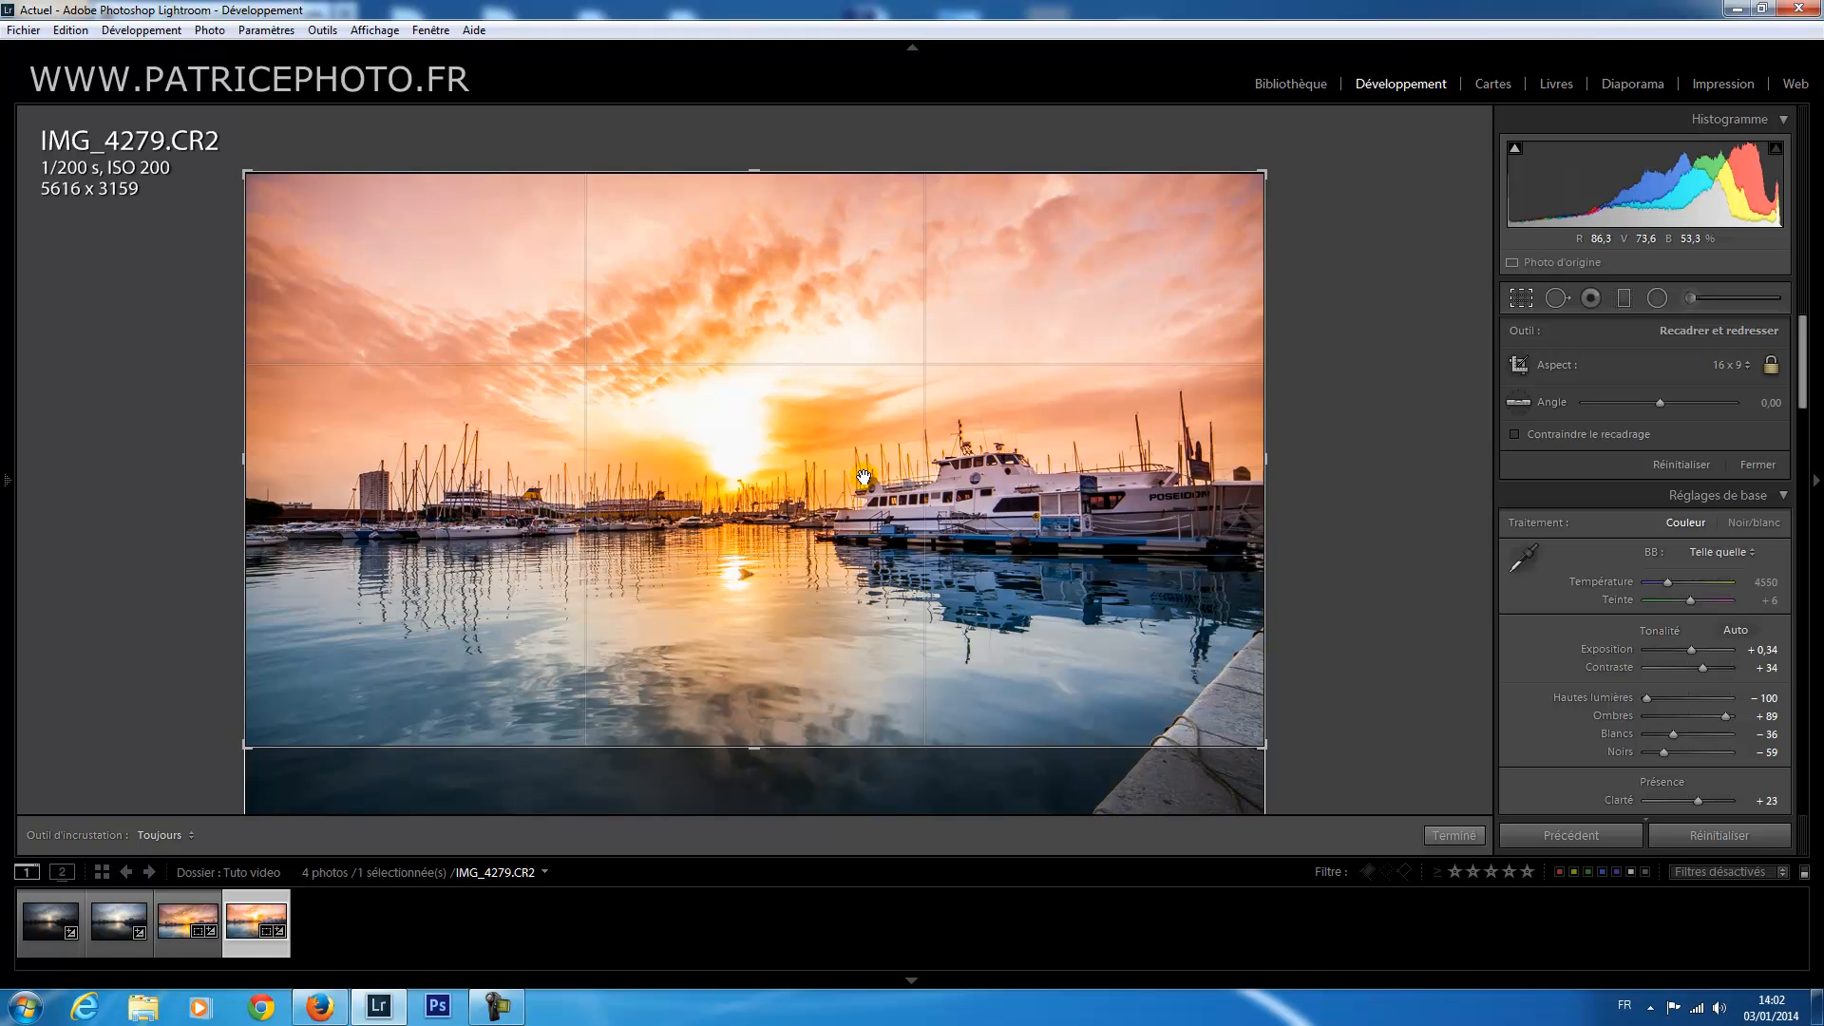
double_click(1029, 463)
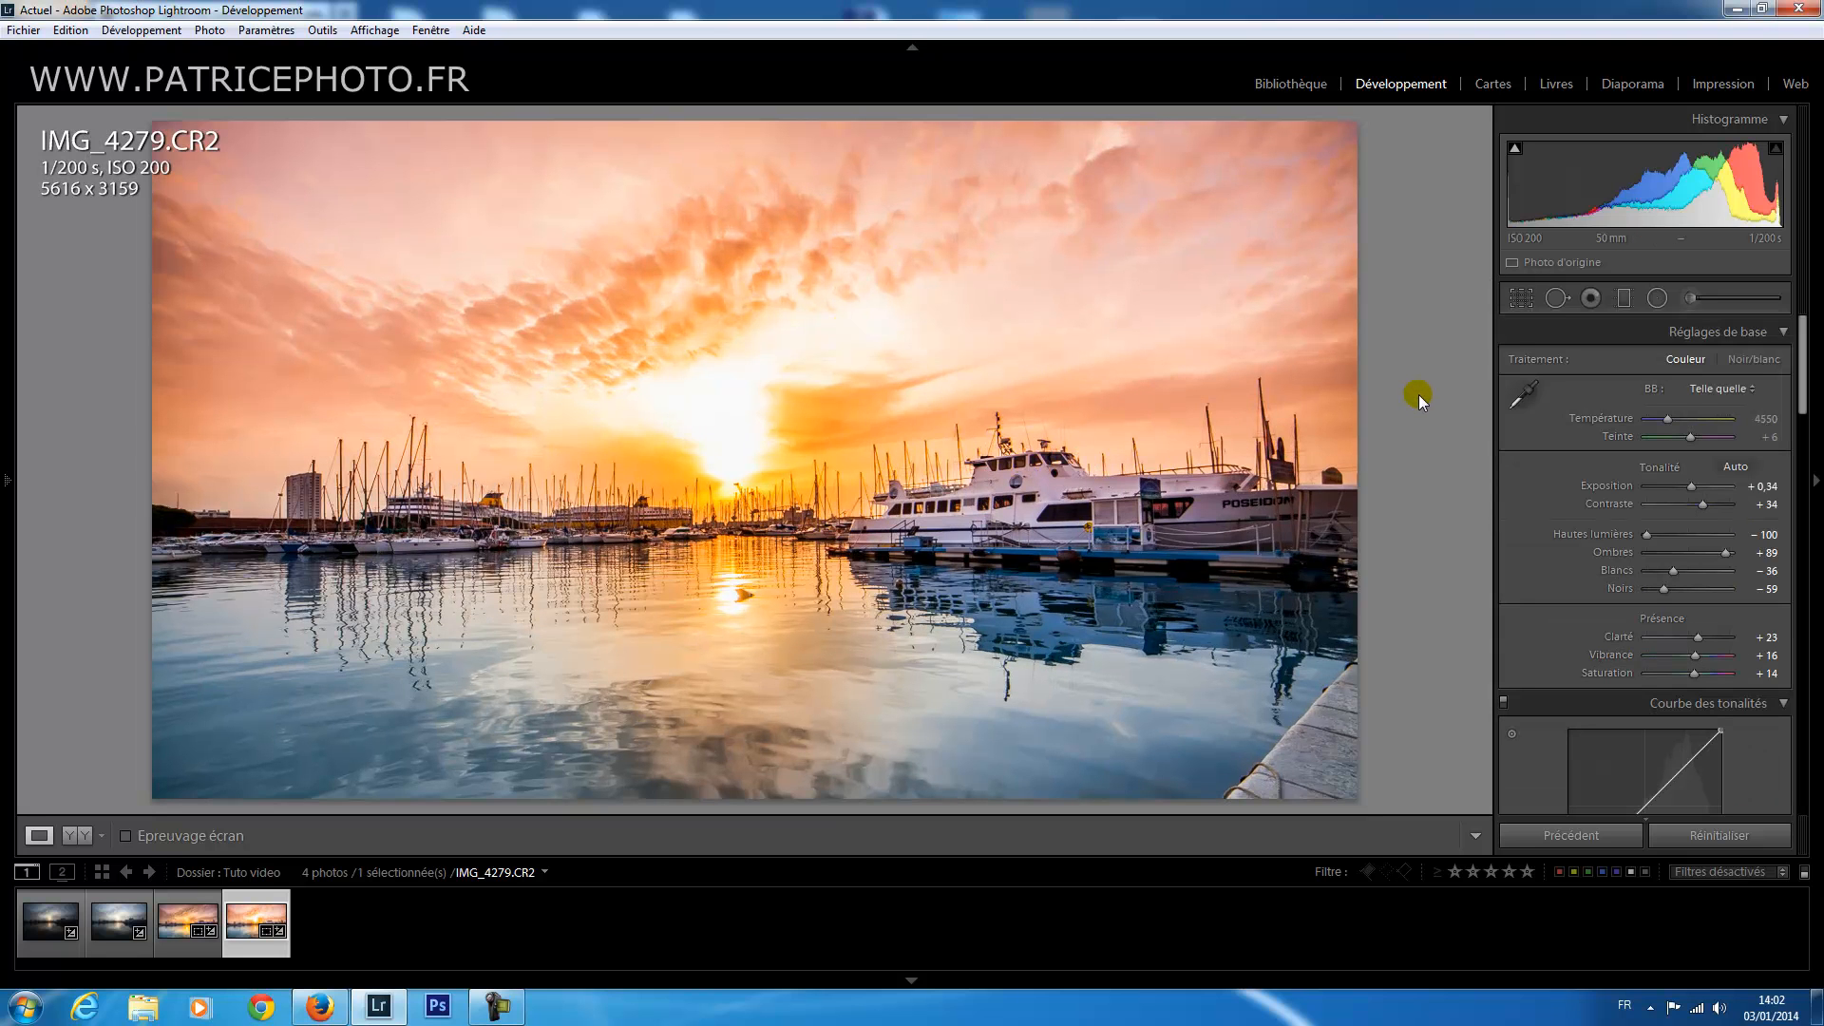
Set the photo's basic Exposition to +0,11.
scroll(1803, 395, down, 2)
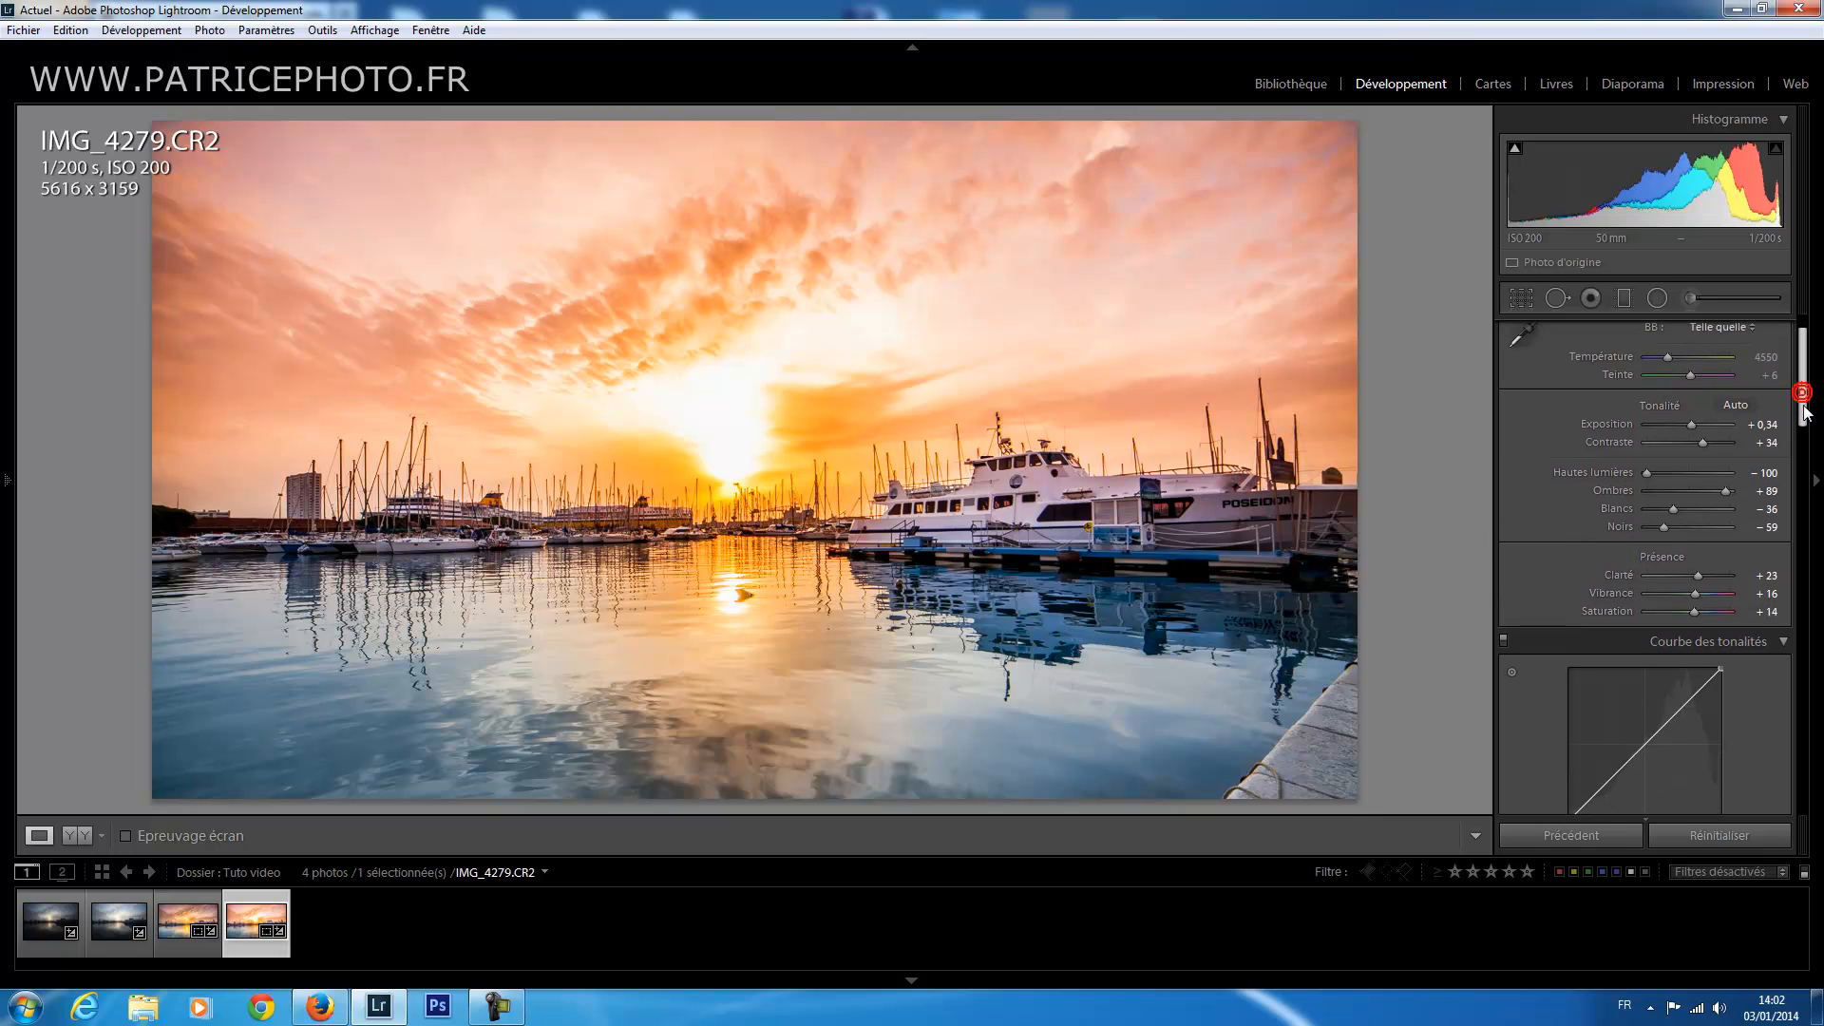
drag(1805, 411, 1804, 390)
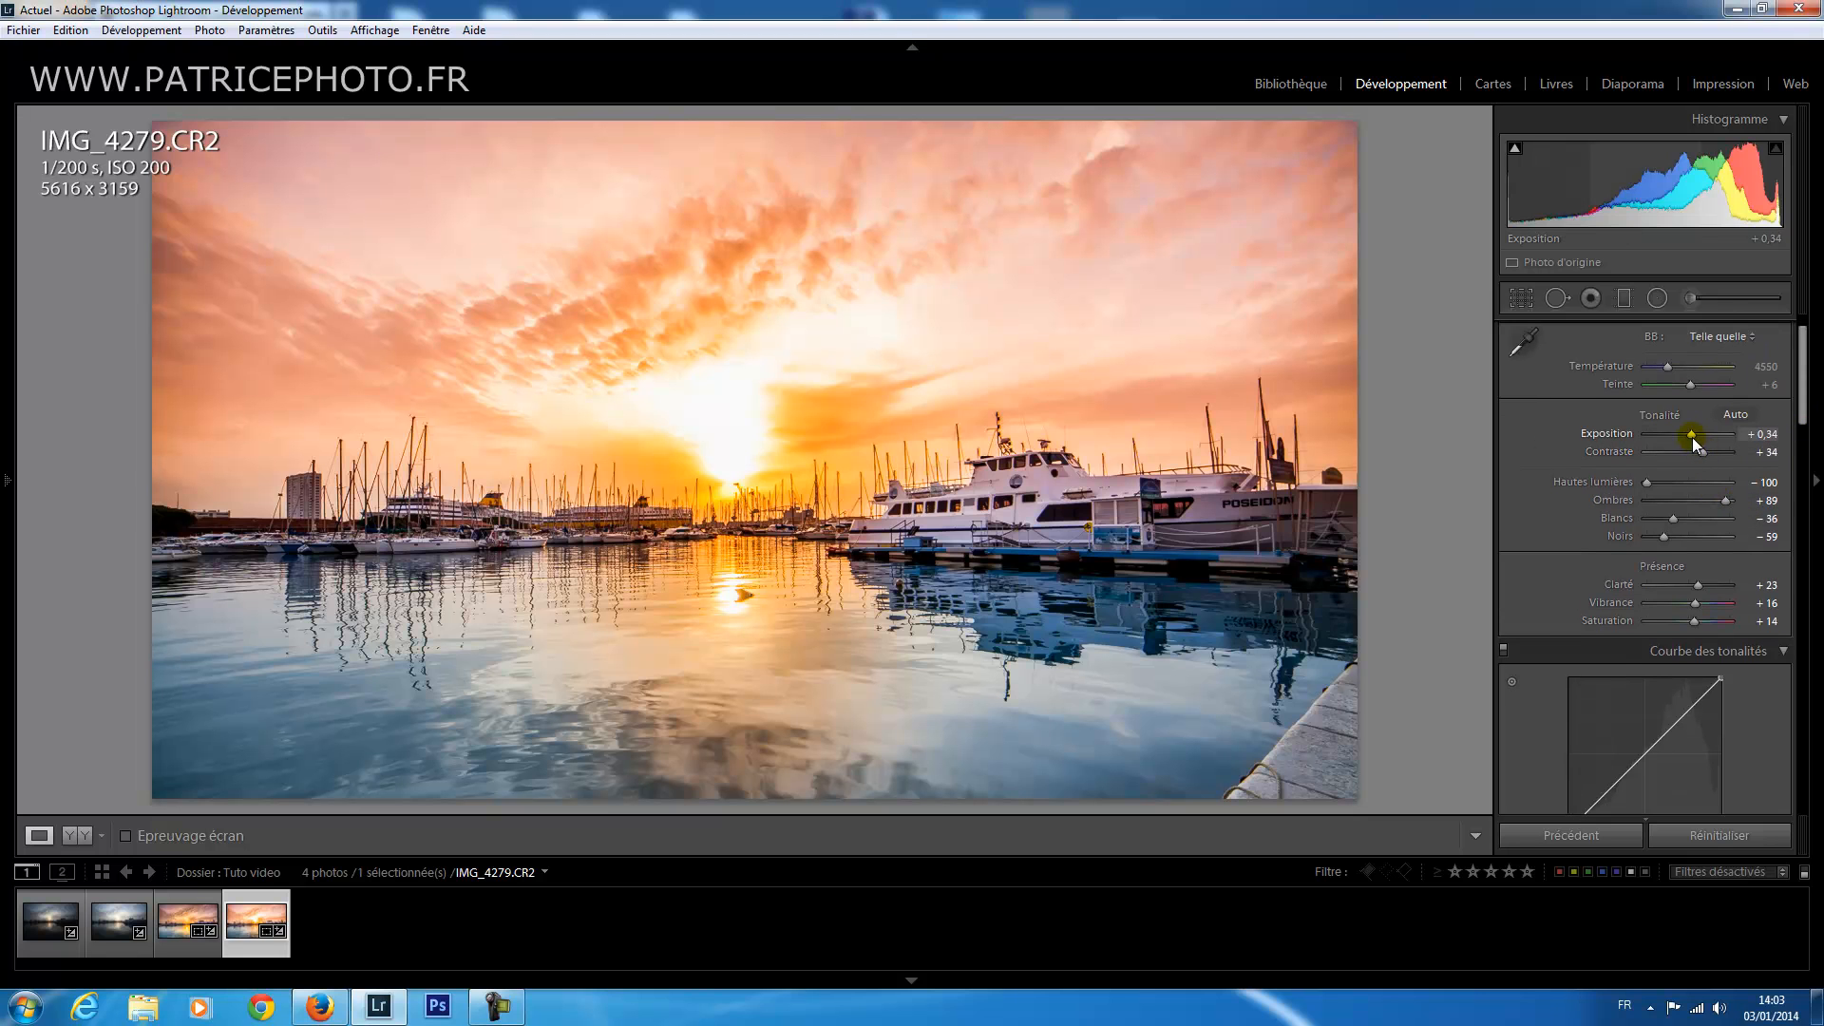
drag(1691, 436, 1689, 435)
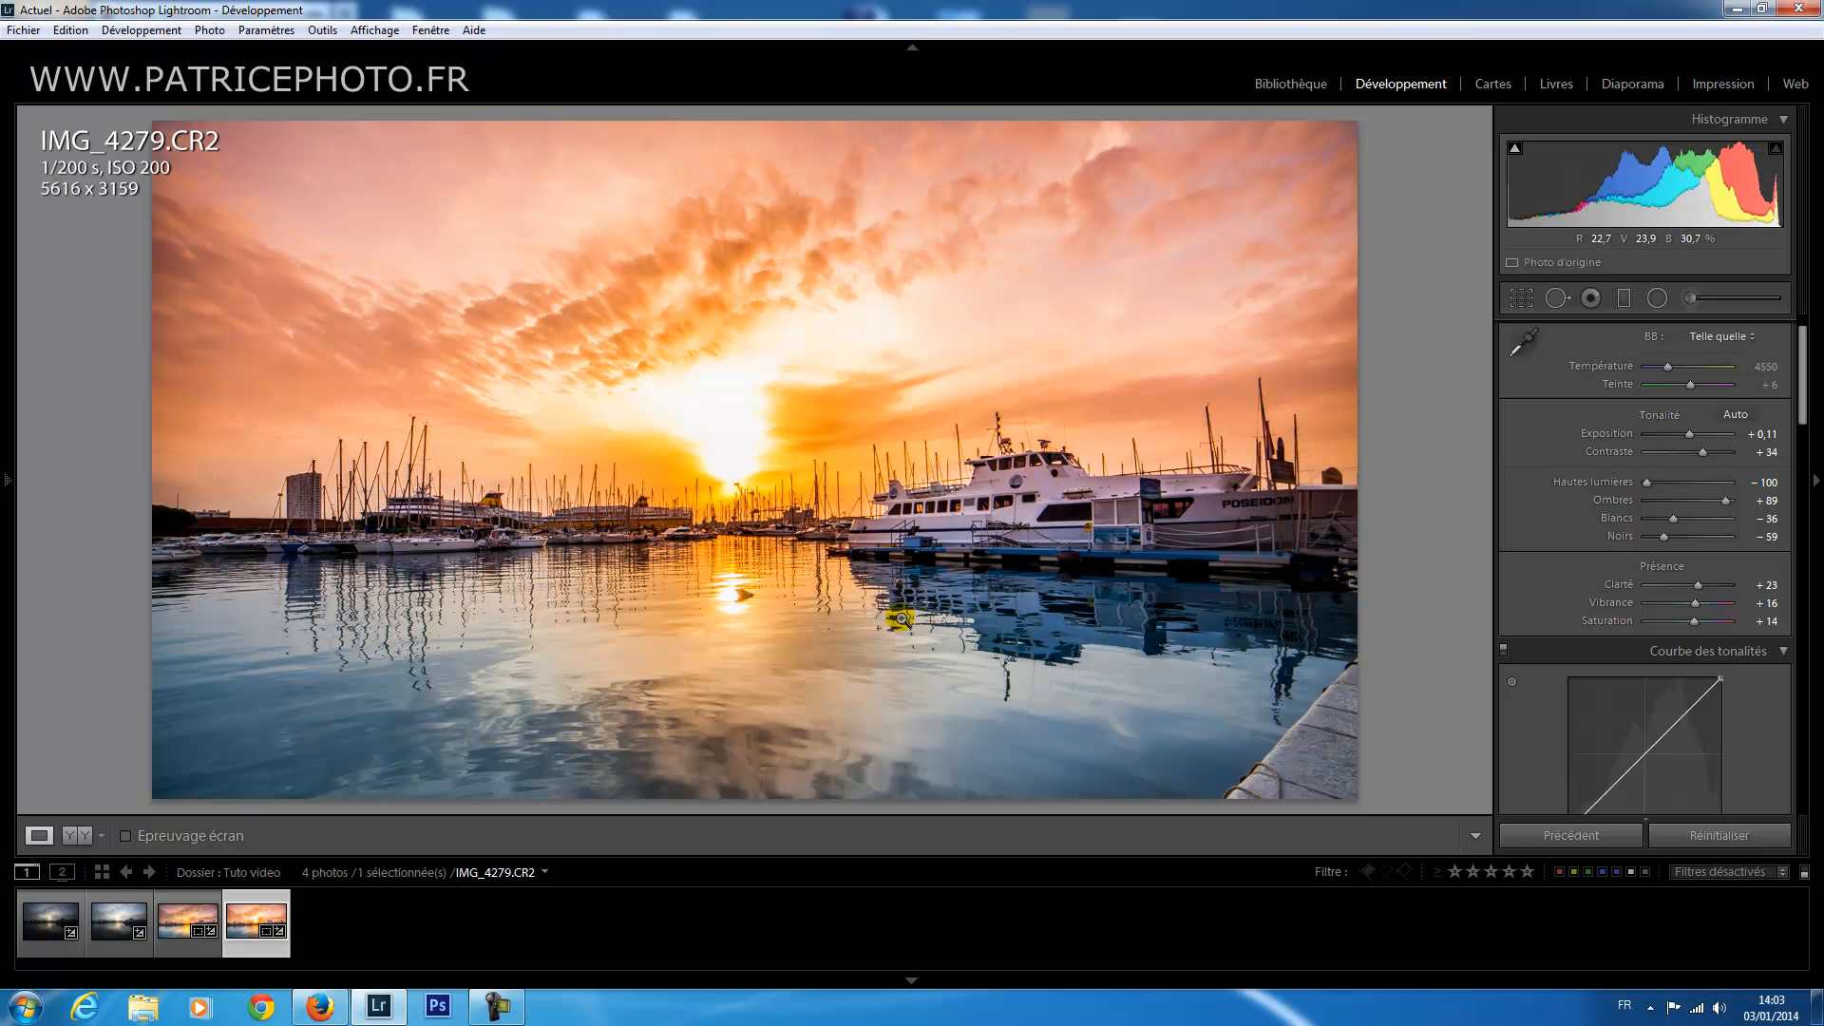
Compare the developed photo with its original before state and return to the developed view.
key(backslash)
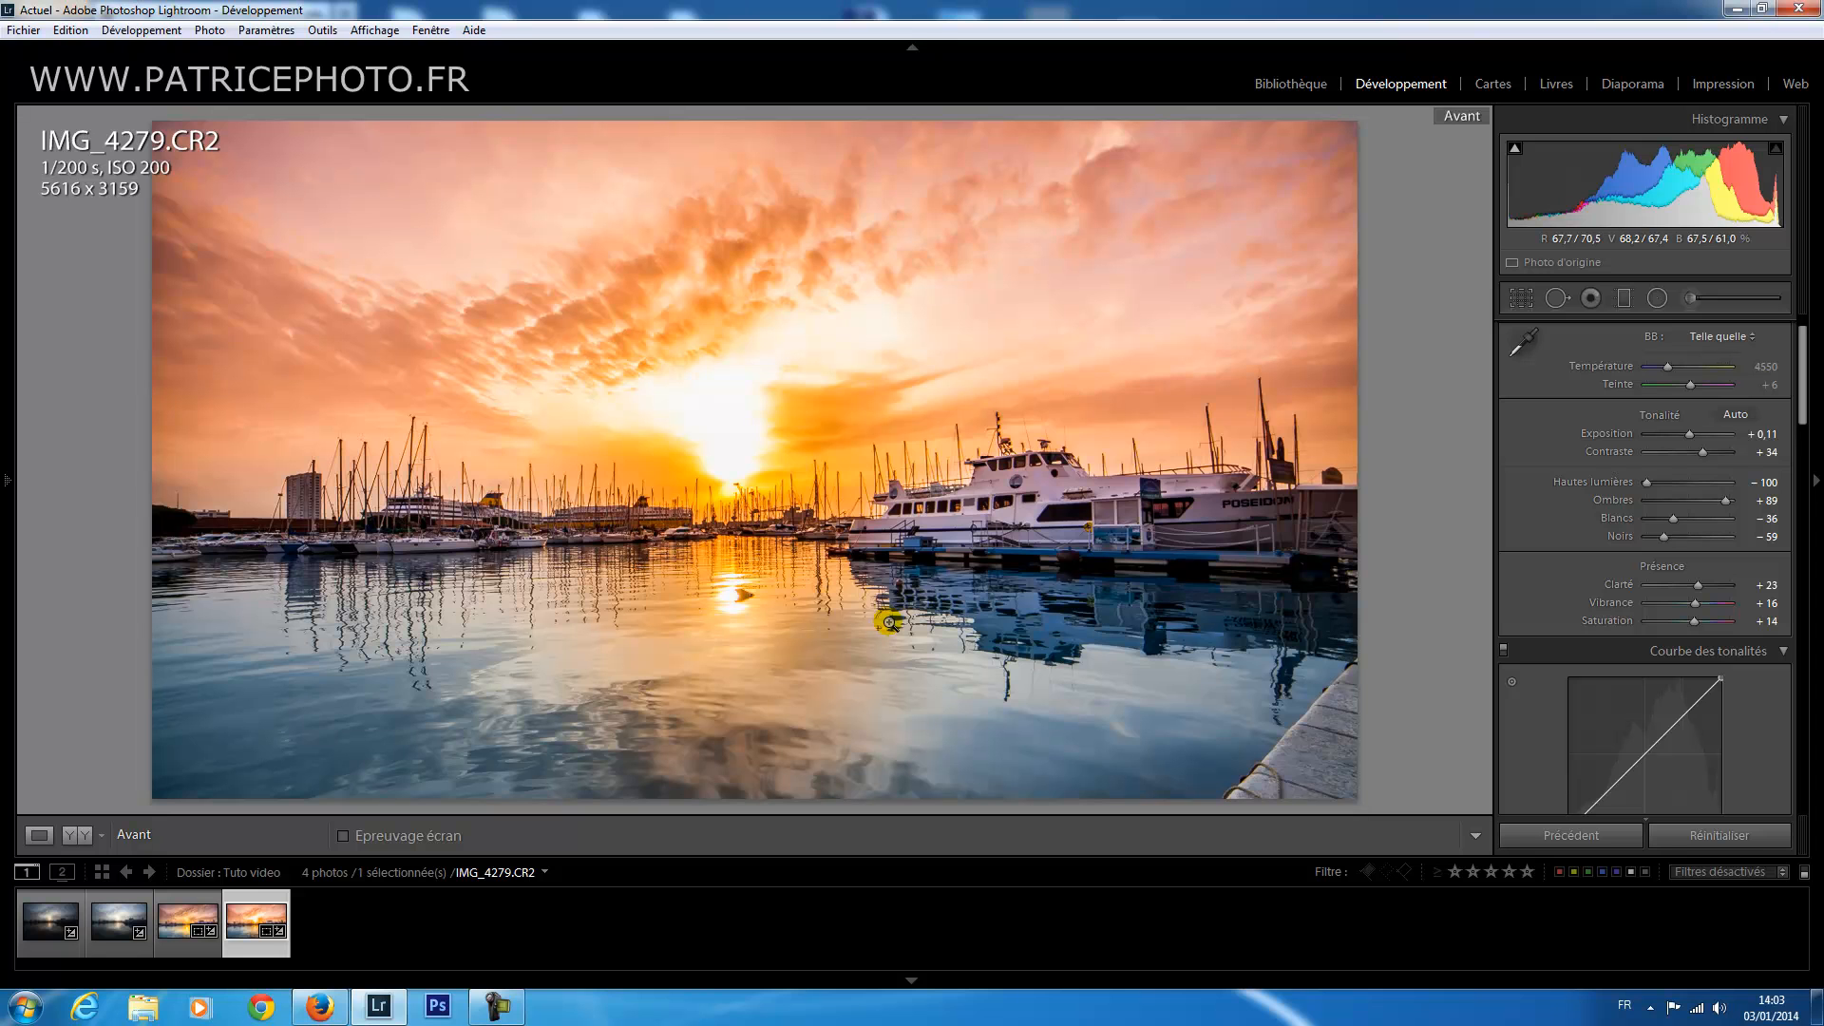
click(40, 836)
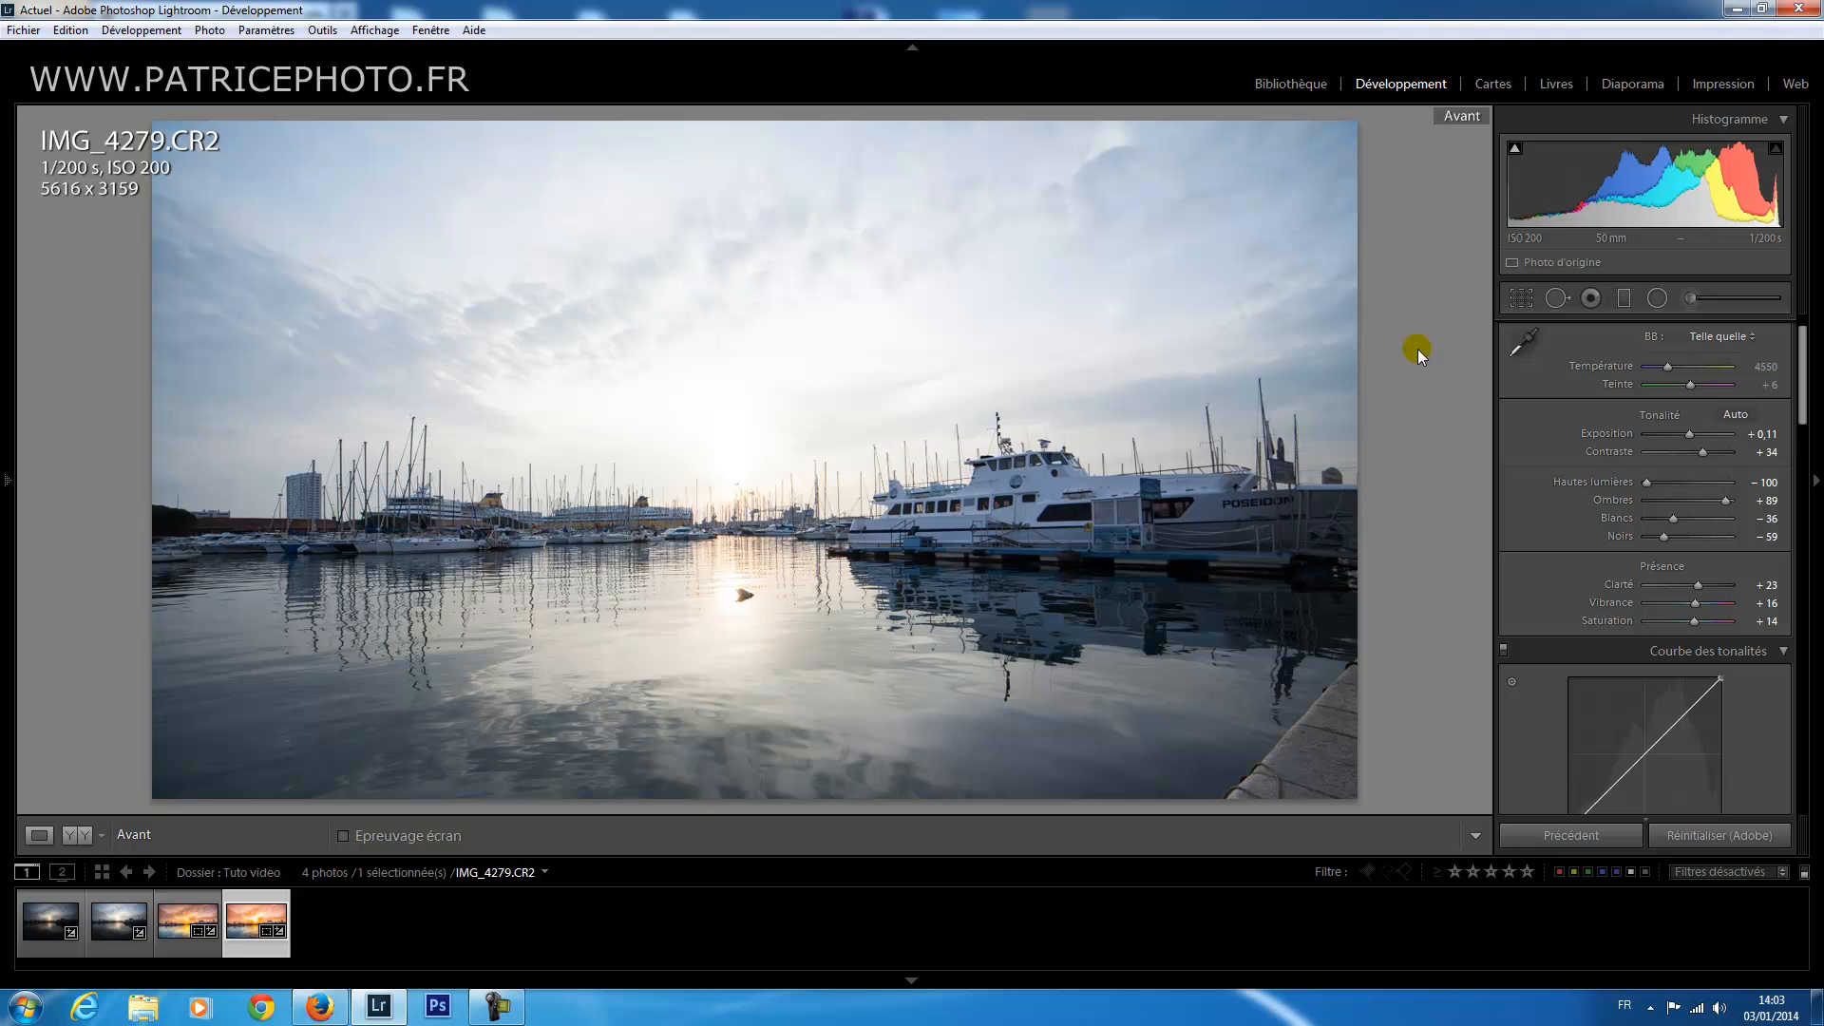
key(backslash)
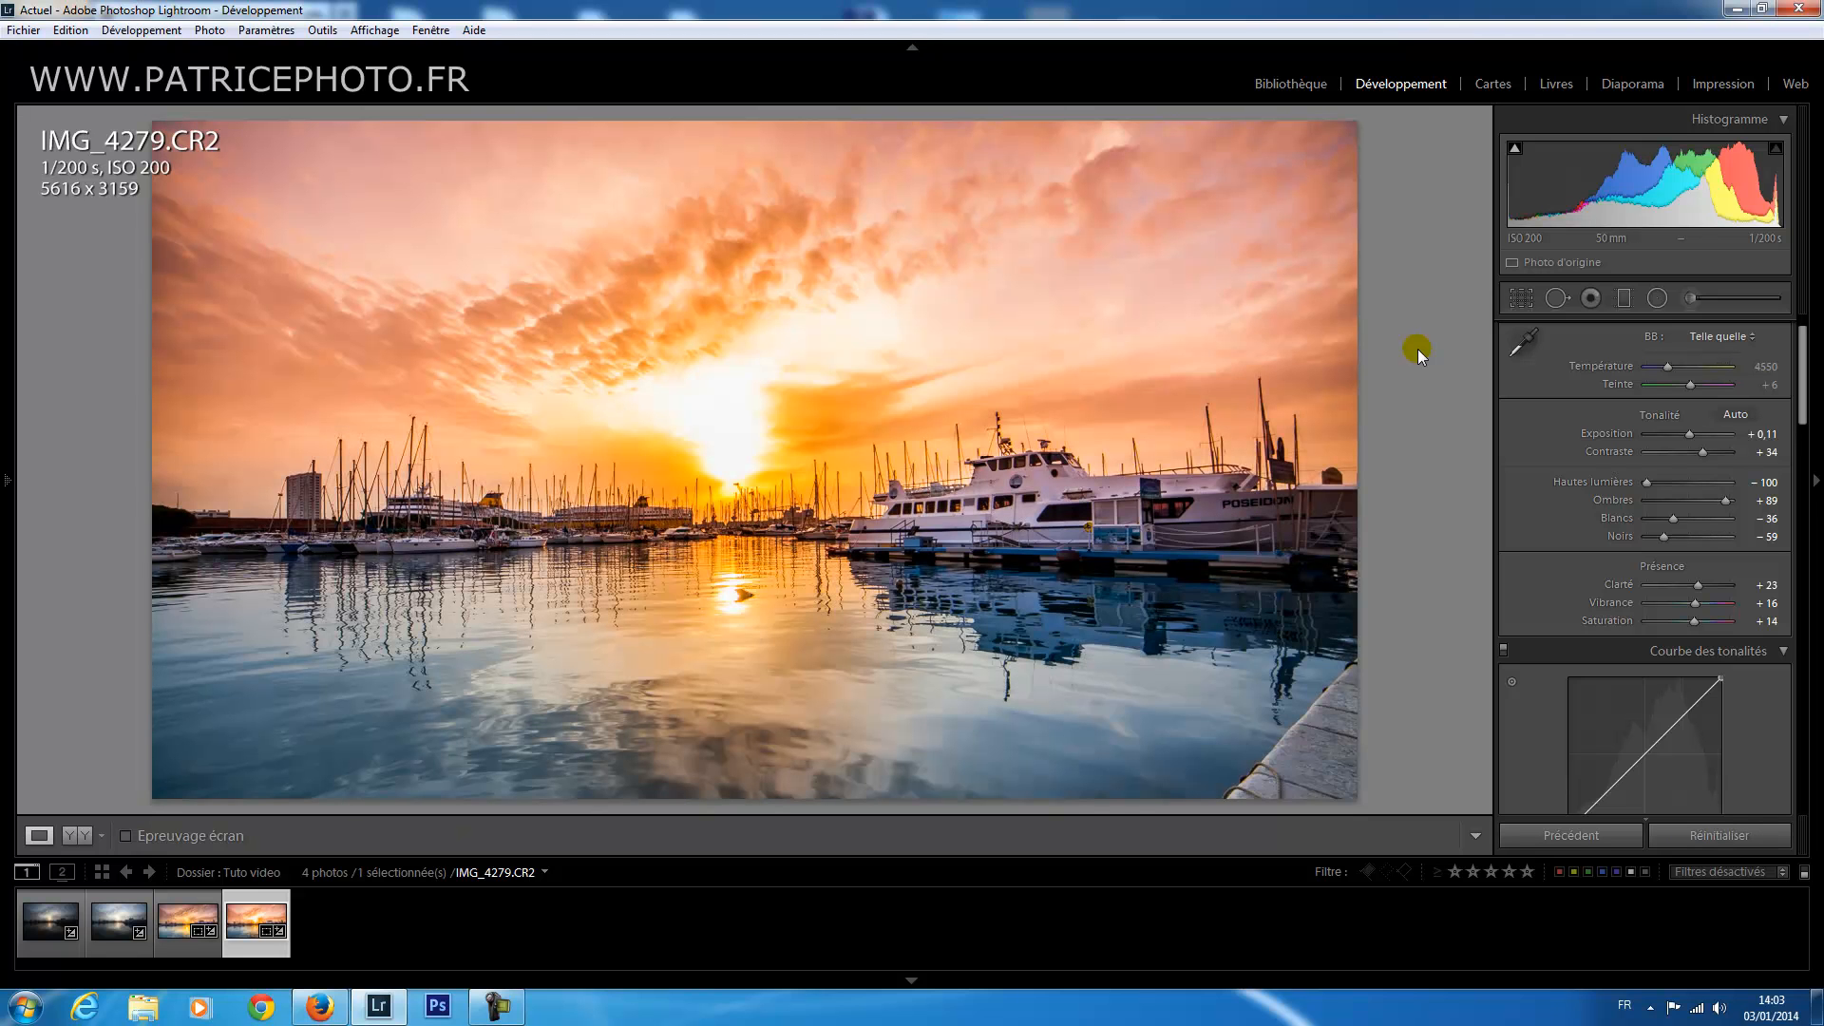